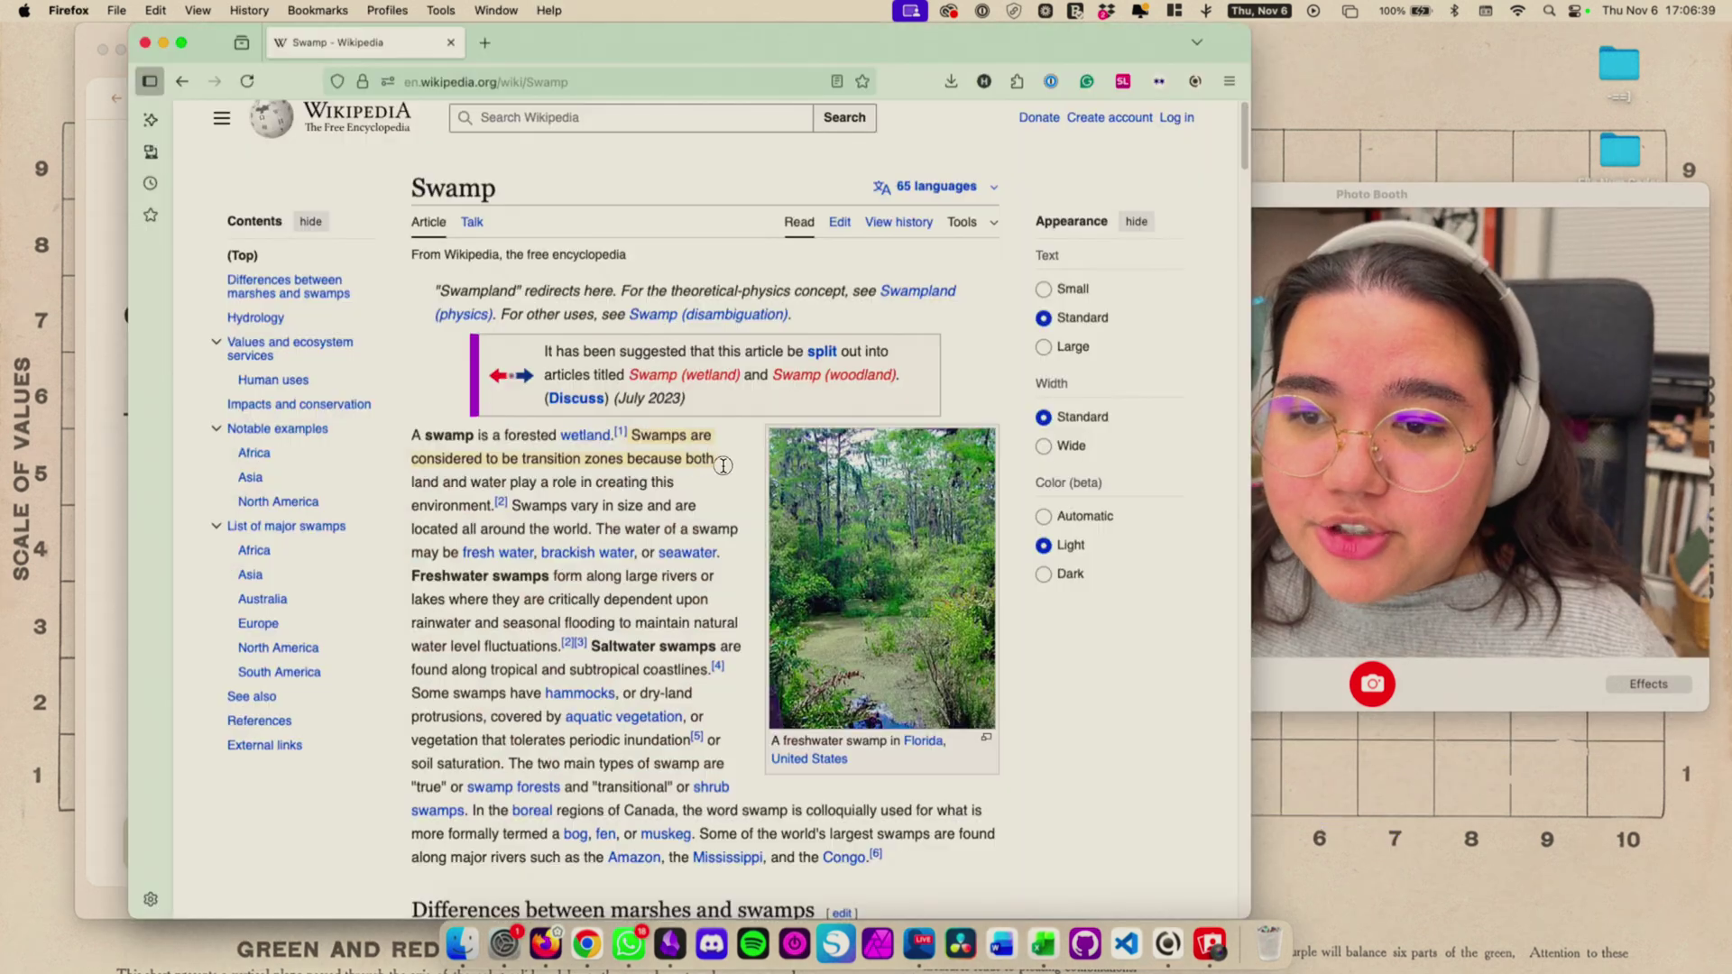
- Highlight the Wikipedia sentence calling swamps transition zones shaped by both land and water
drag(723, 470, 490, 507)
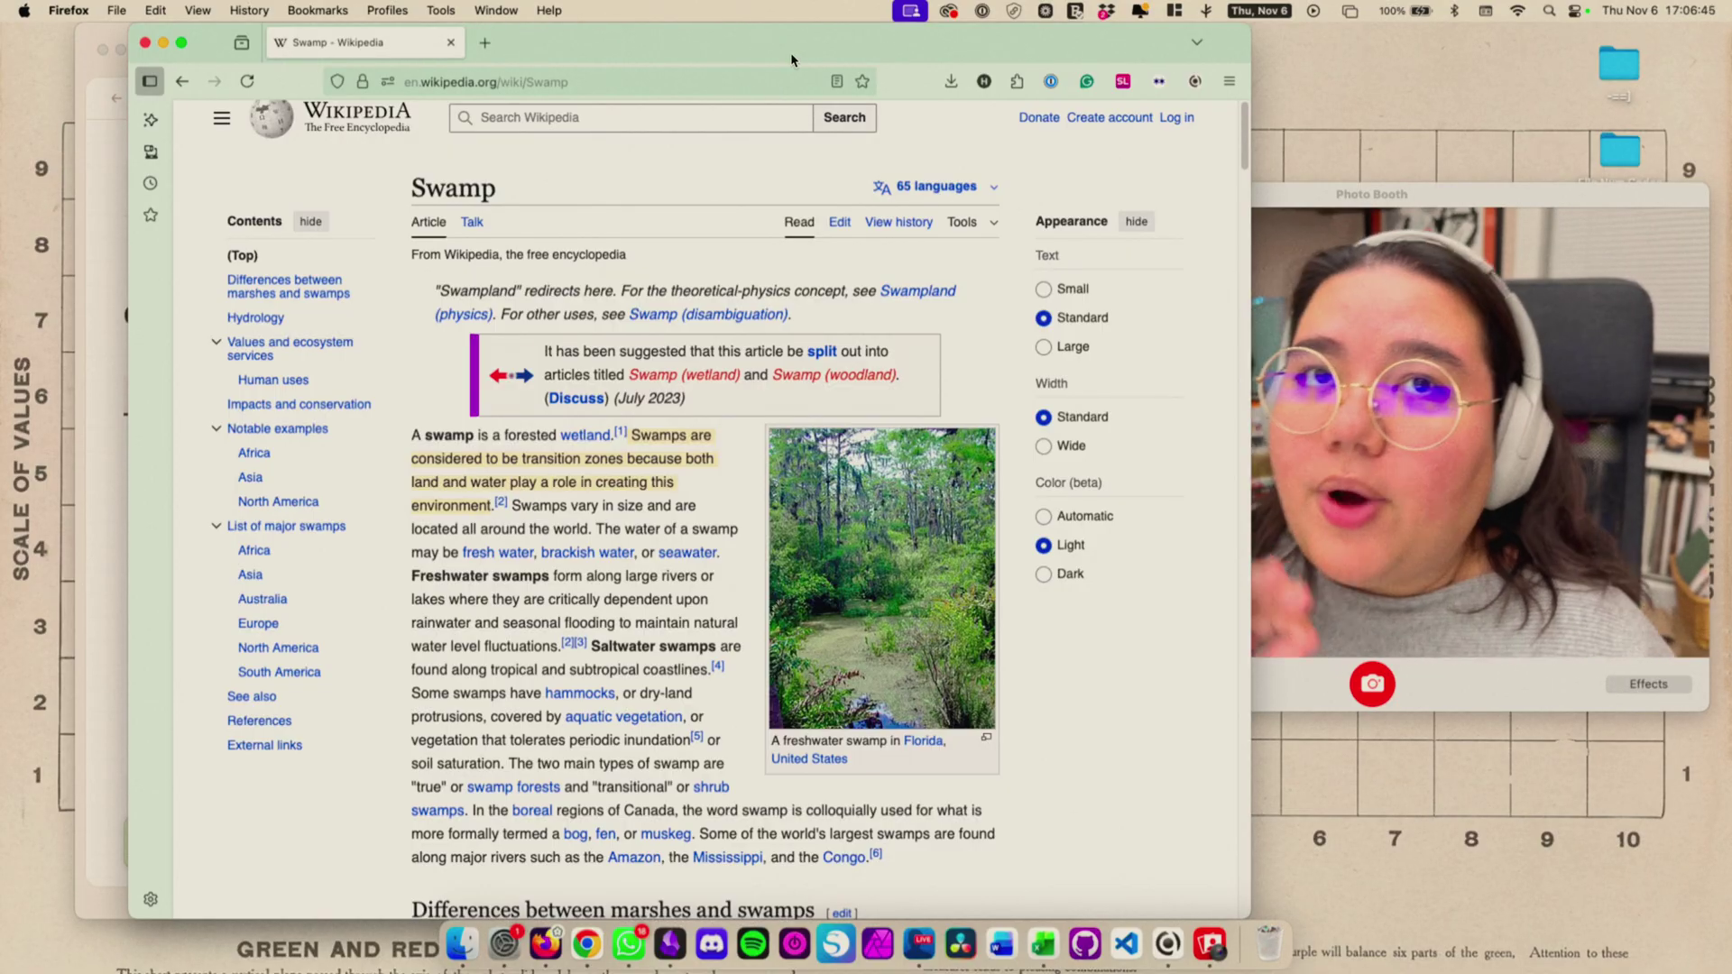
- Close the Wikipedia article window and drag the Capacities window aside
click(145, 46)
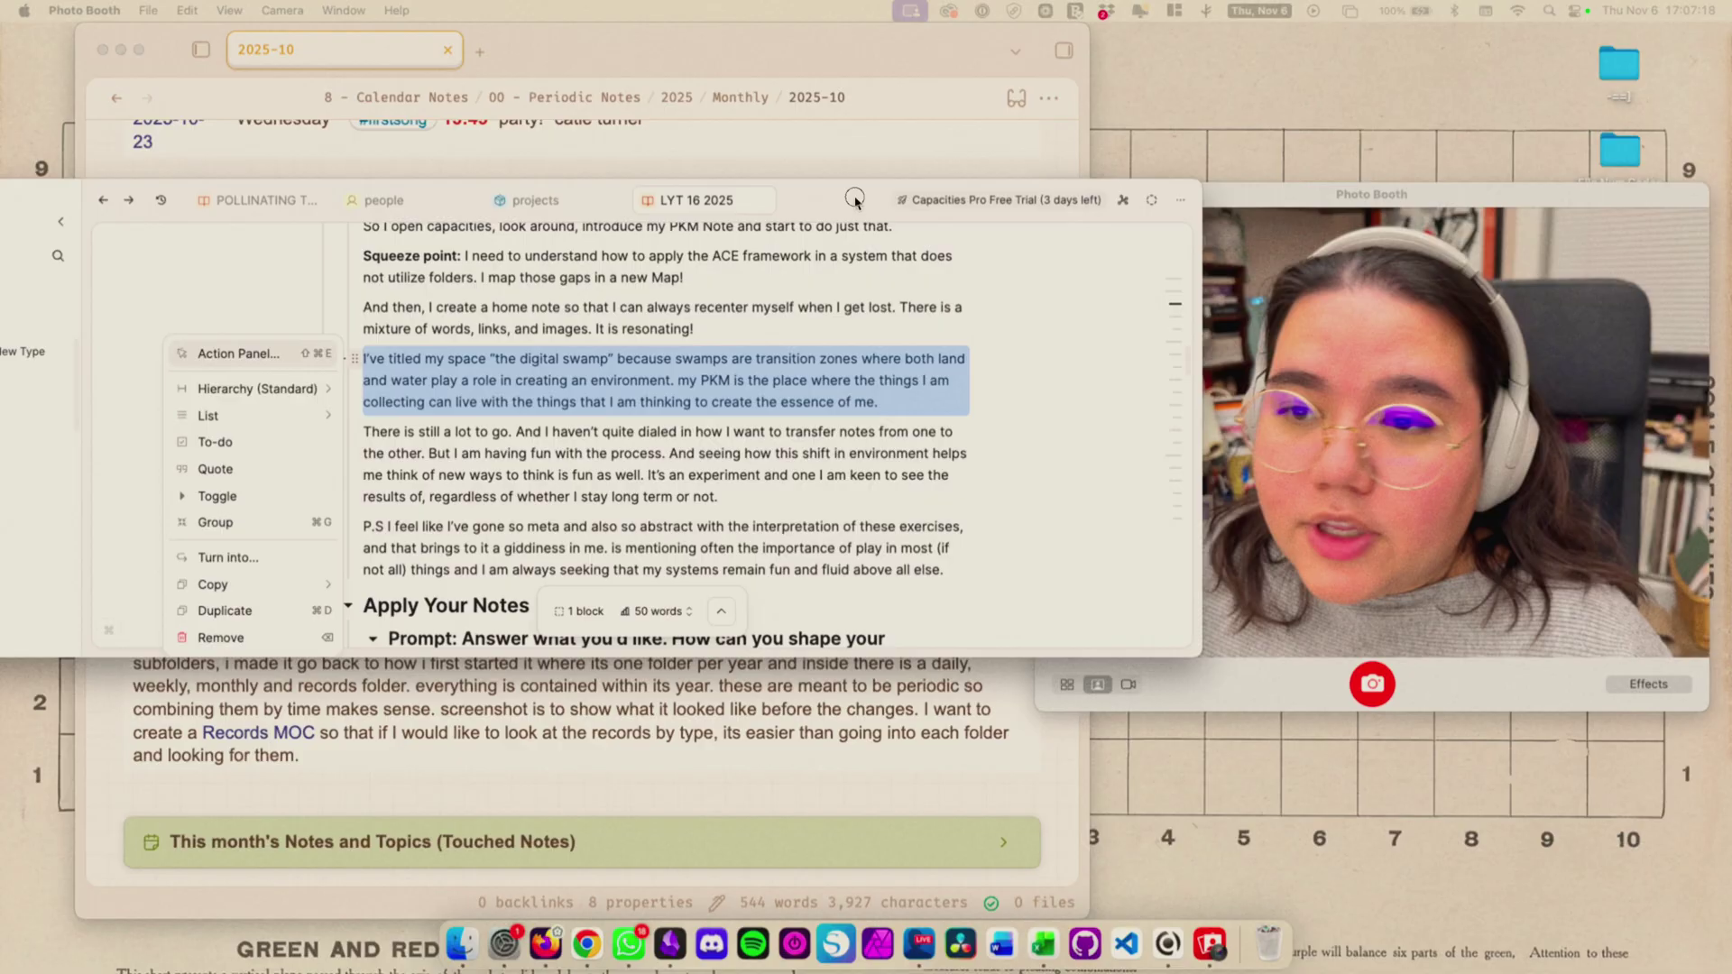
drag(854, 200, 668, 244)
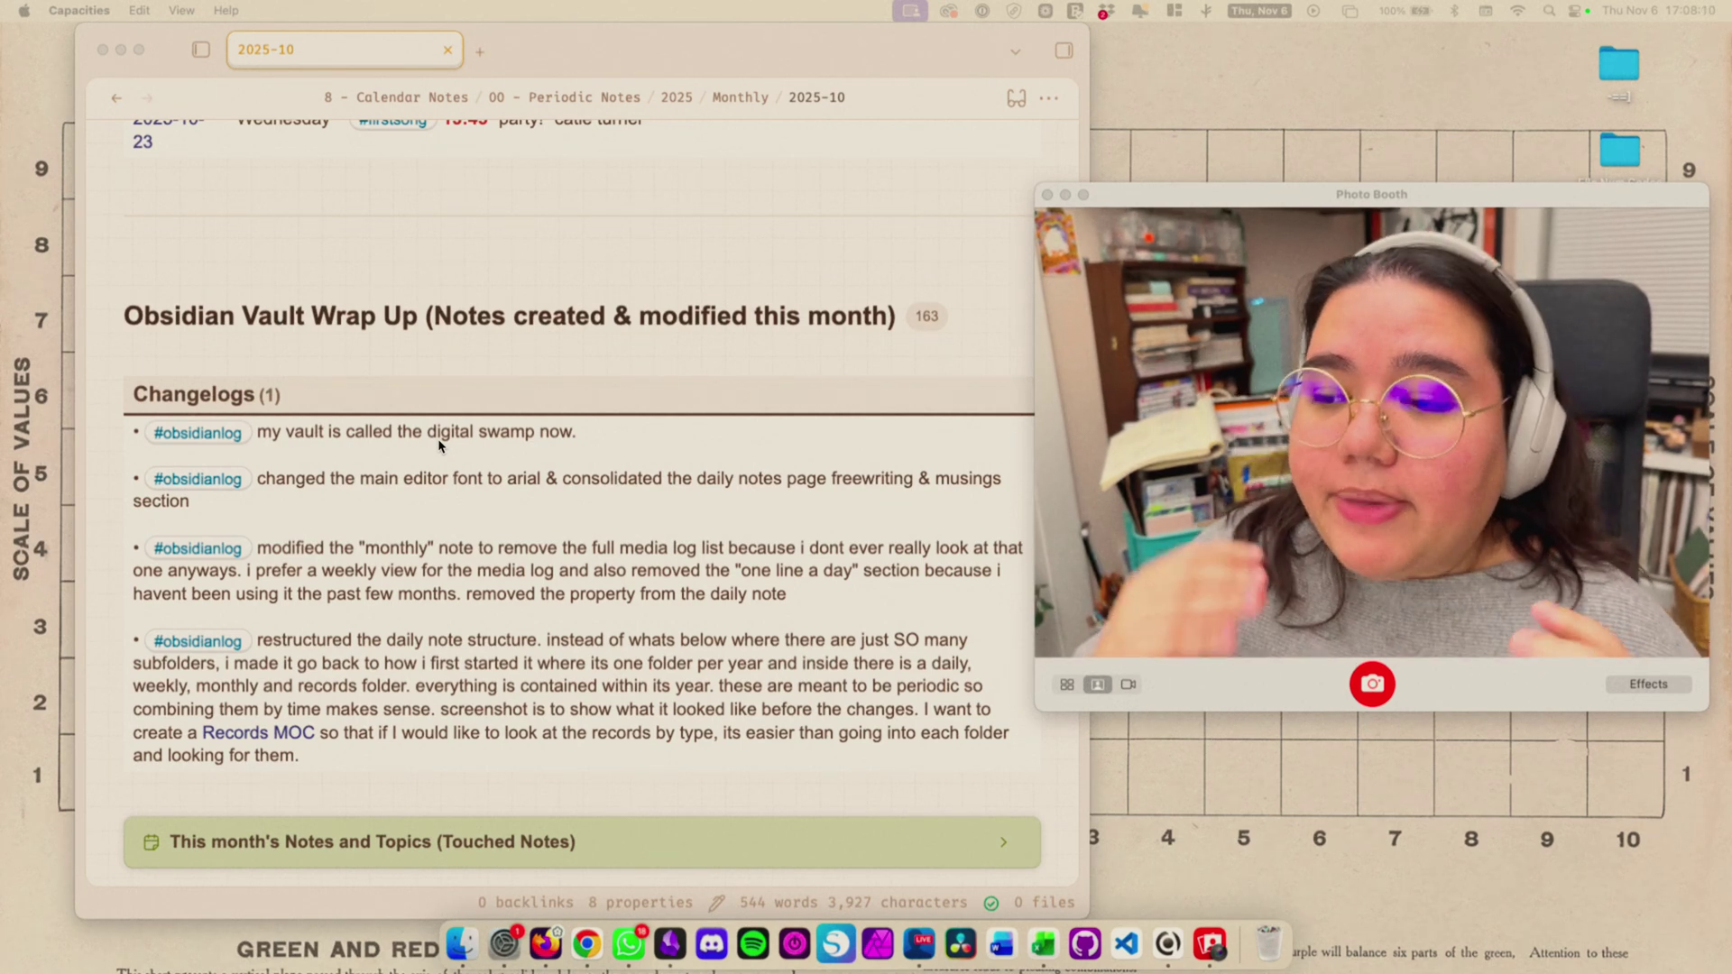
- In a new tab, search 'power' and open the note about naming being powerful
click(481, 52)
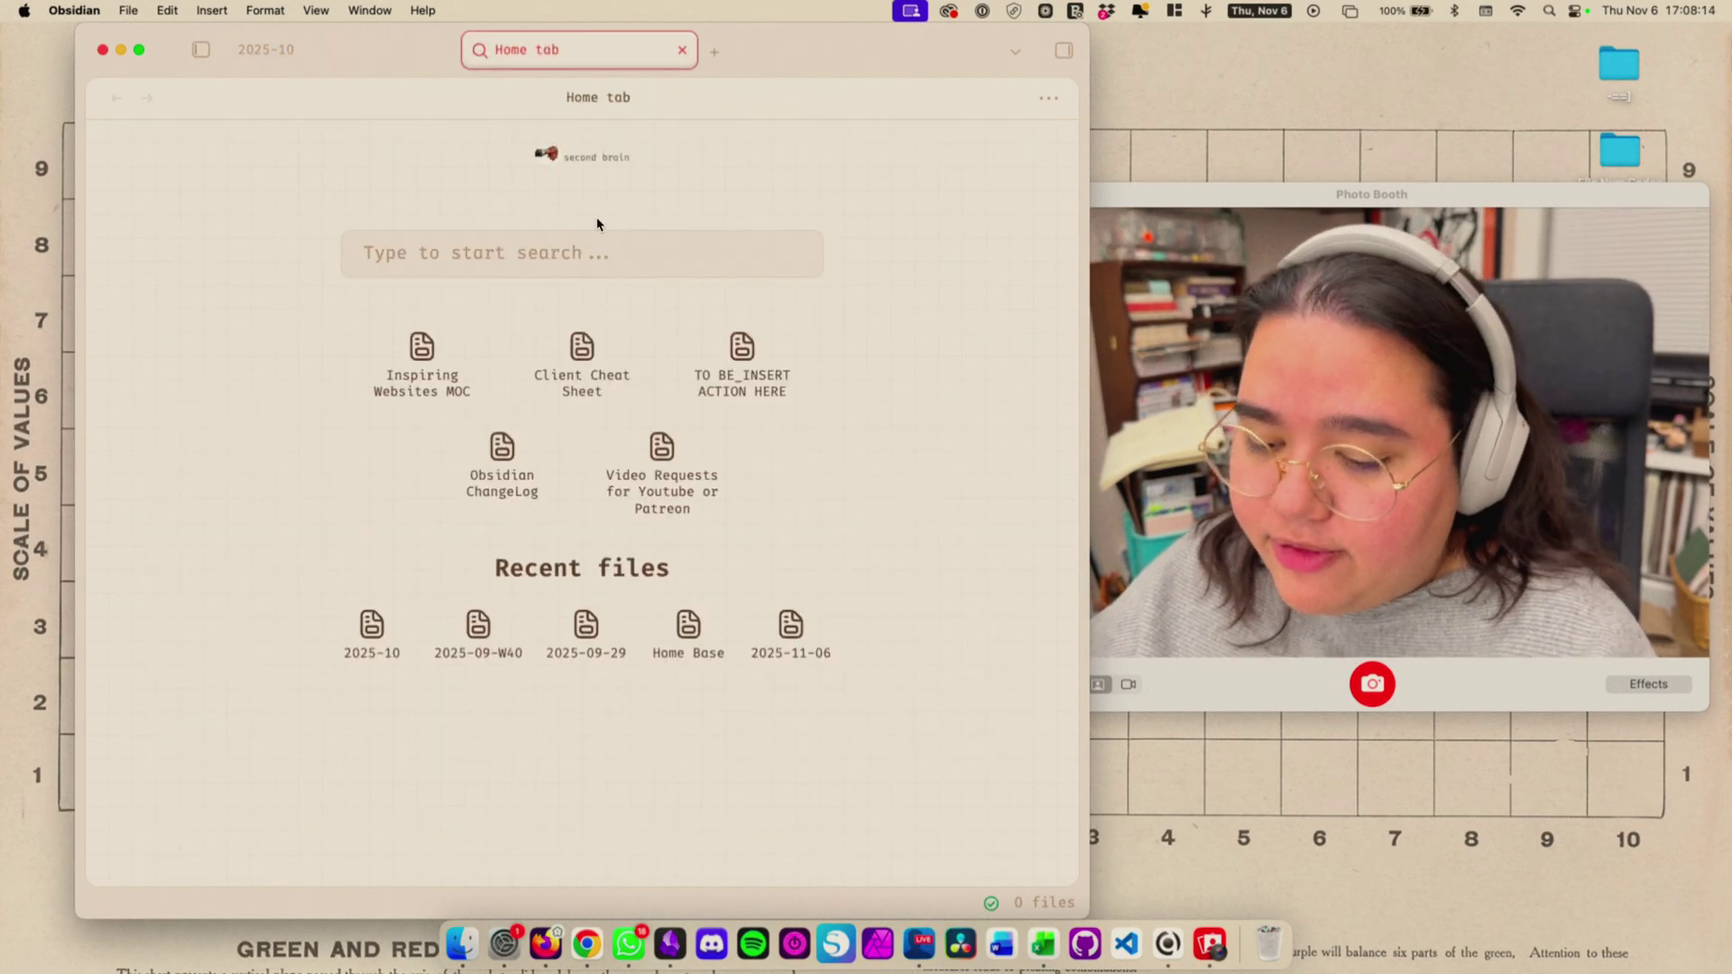
click(598, 230)
text(power)
key(Return)
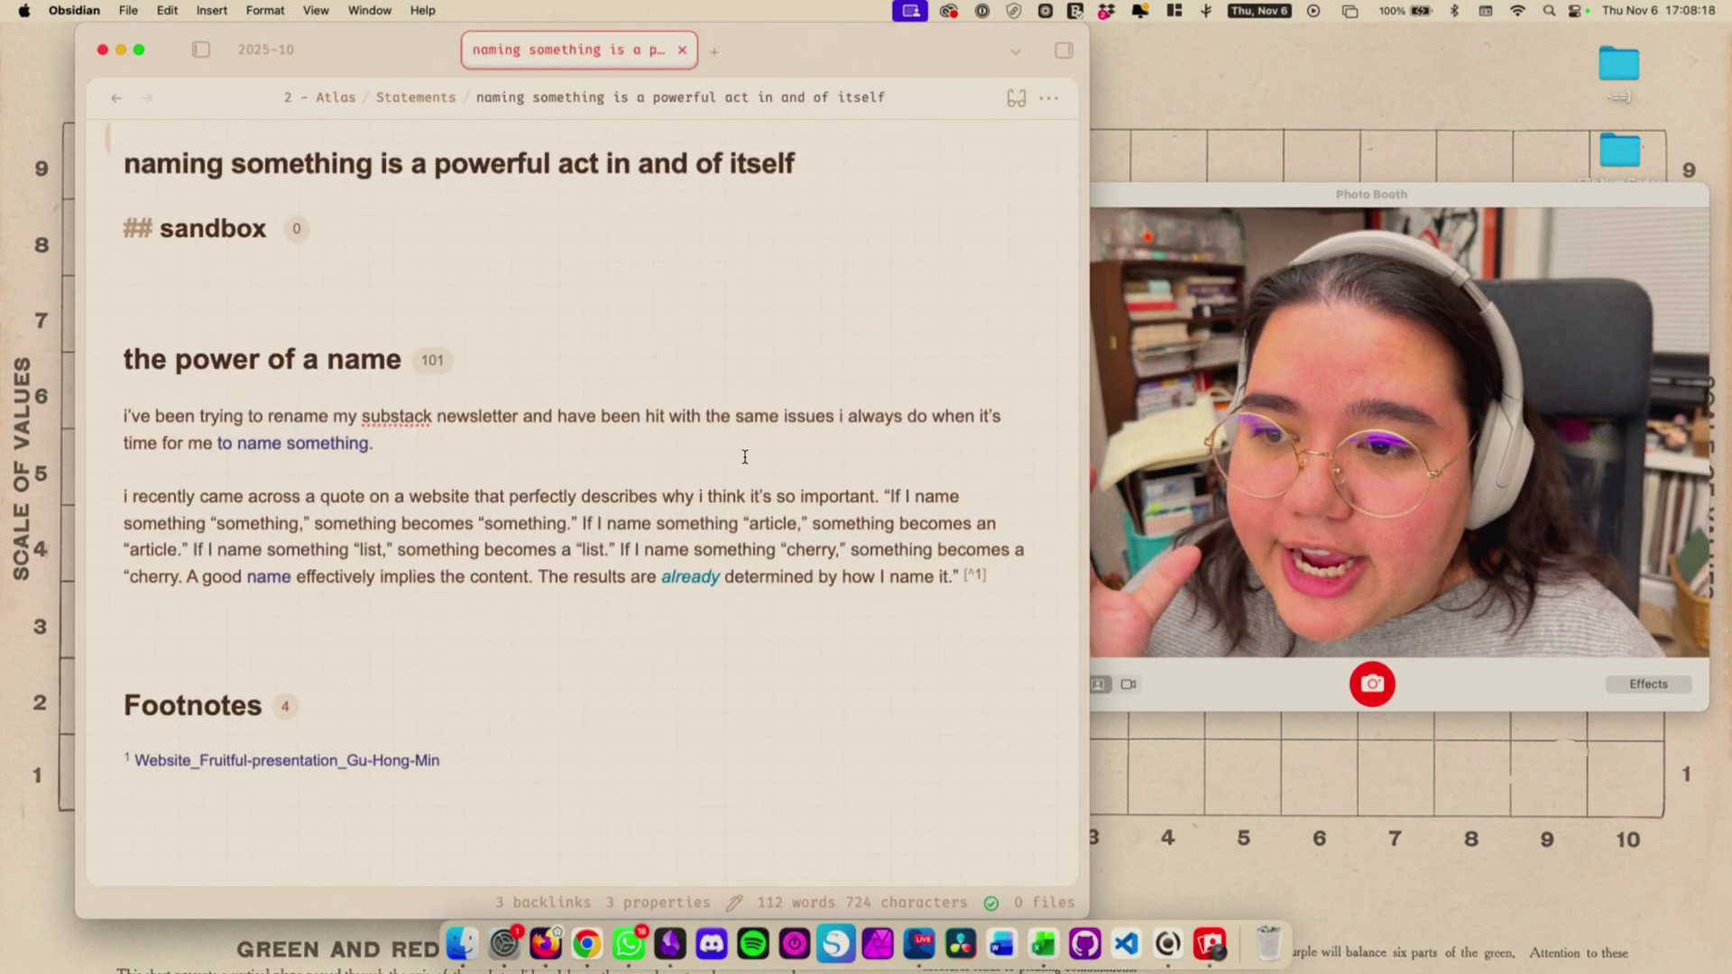
- Reveal the quote paragraph's markdown, then follow its footnote link to the 'to name something' note
scroll(745, 457, down, 1)
drag(123, 393, 819, 428)
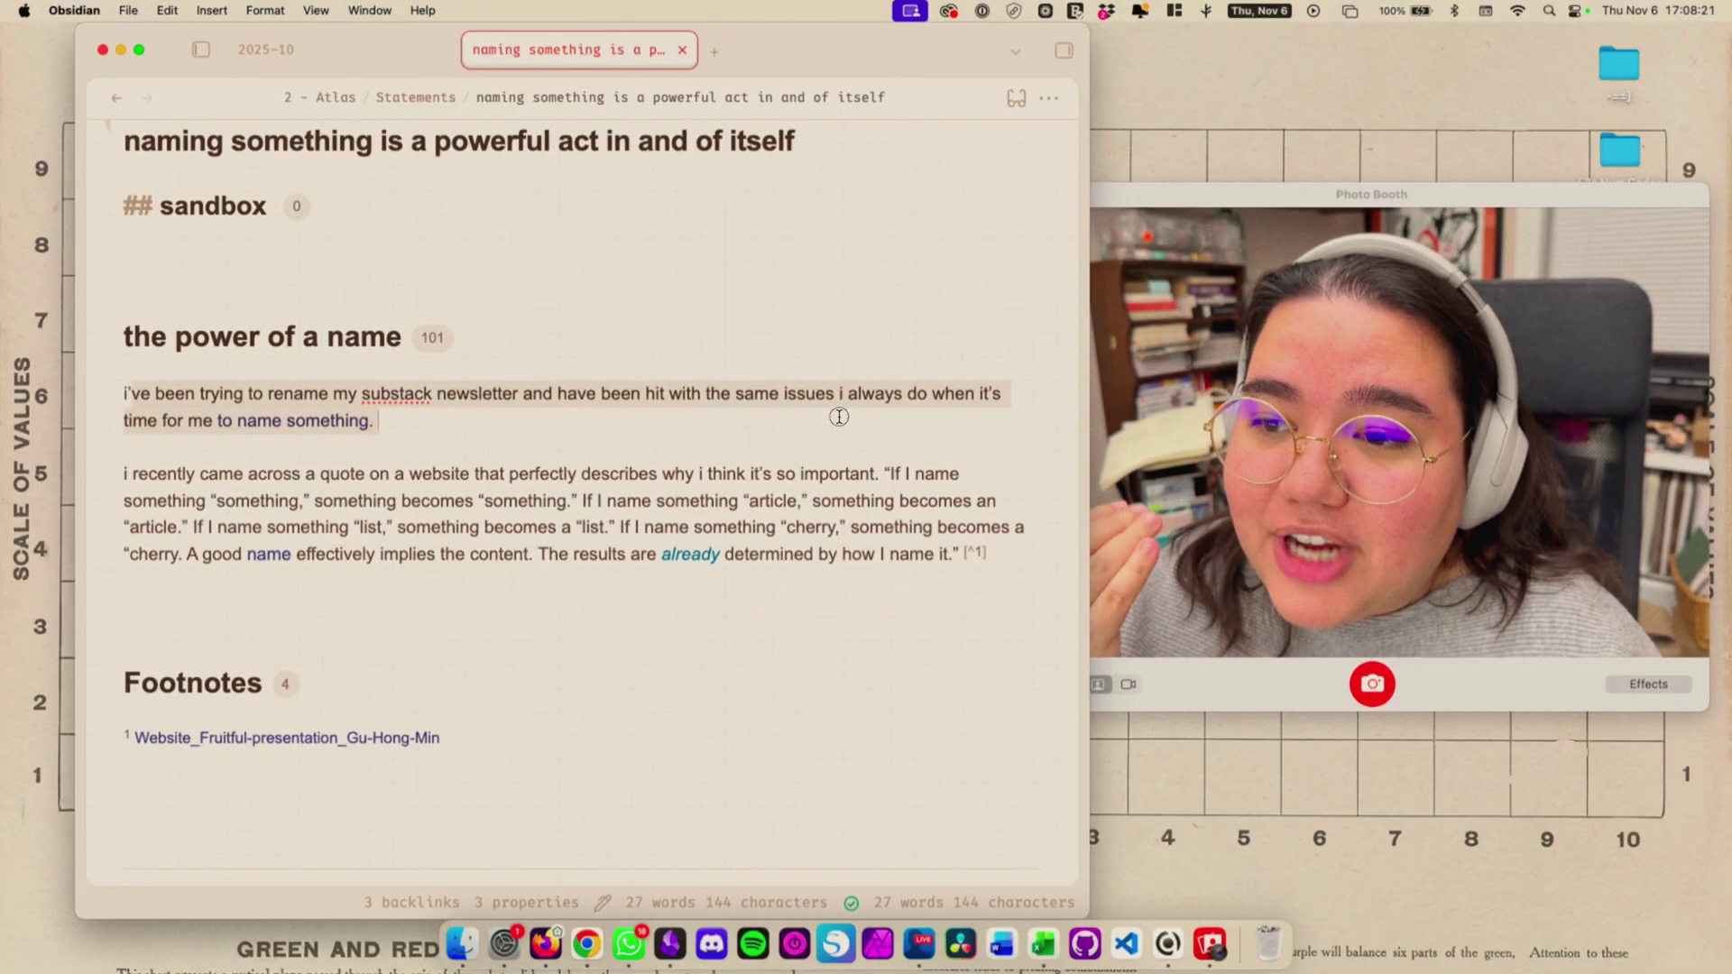
click(582, 432)
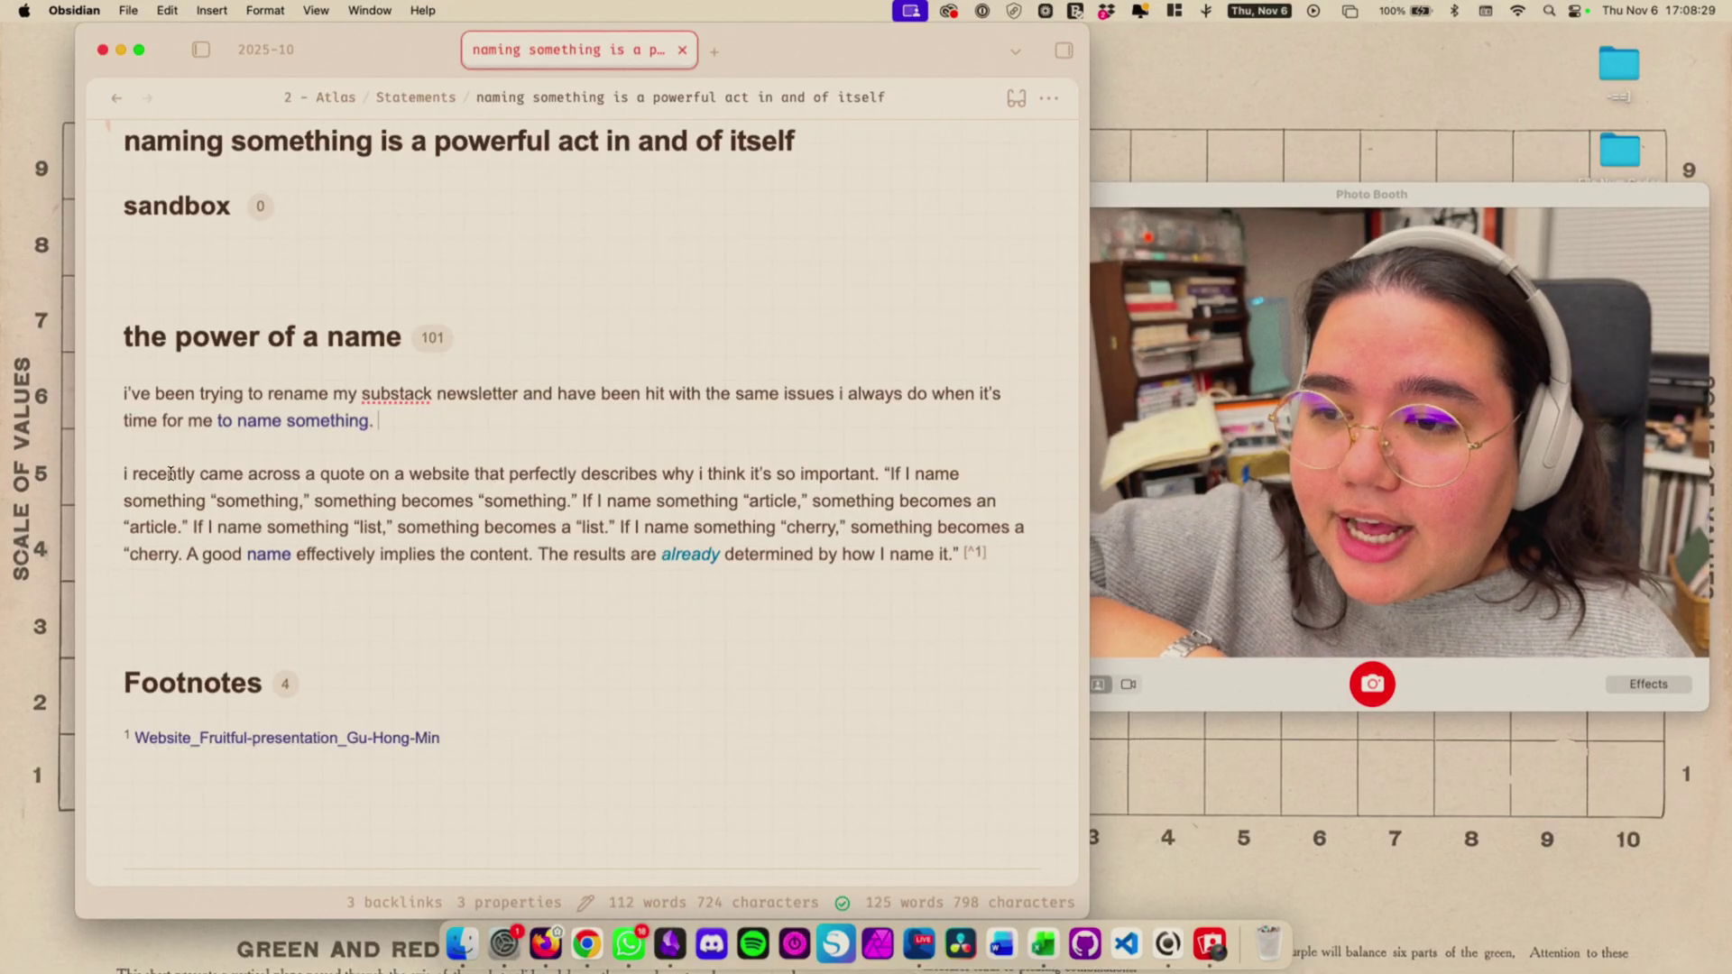
drag(126, 473, 328, 593)
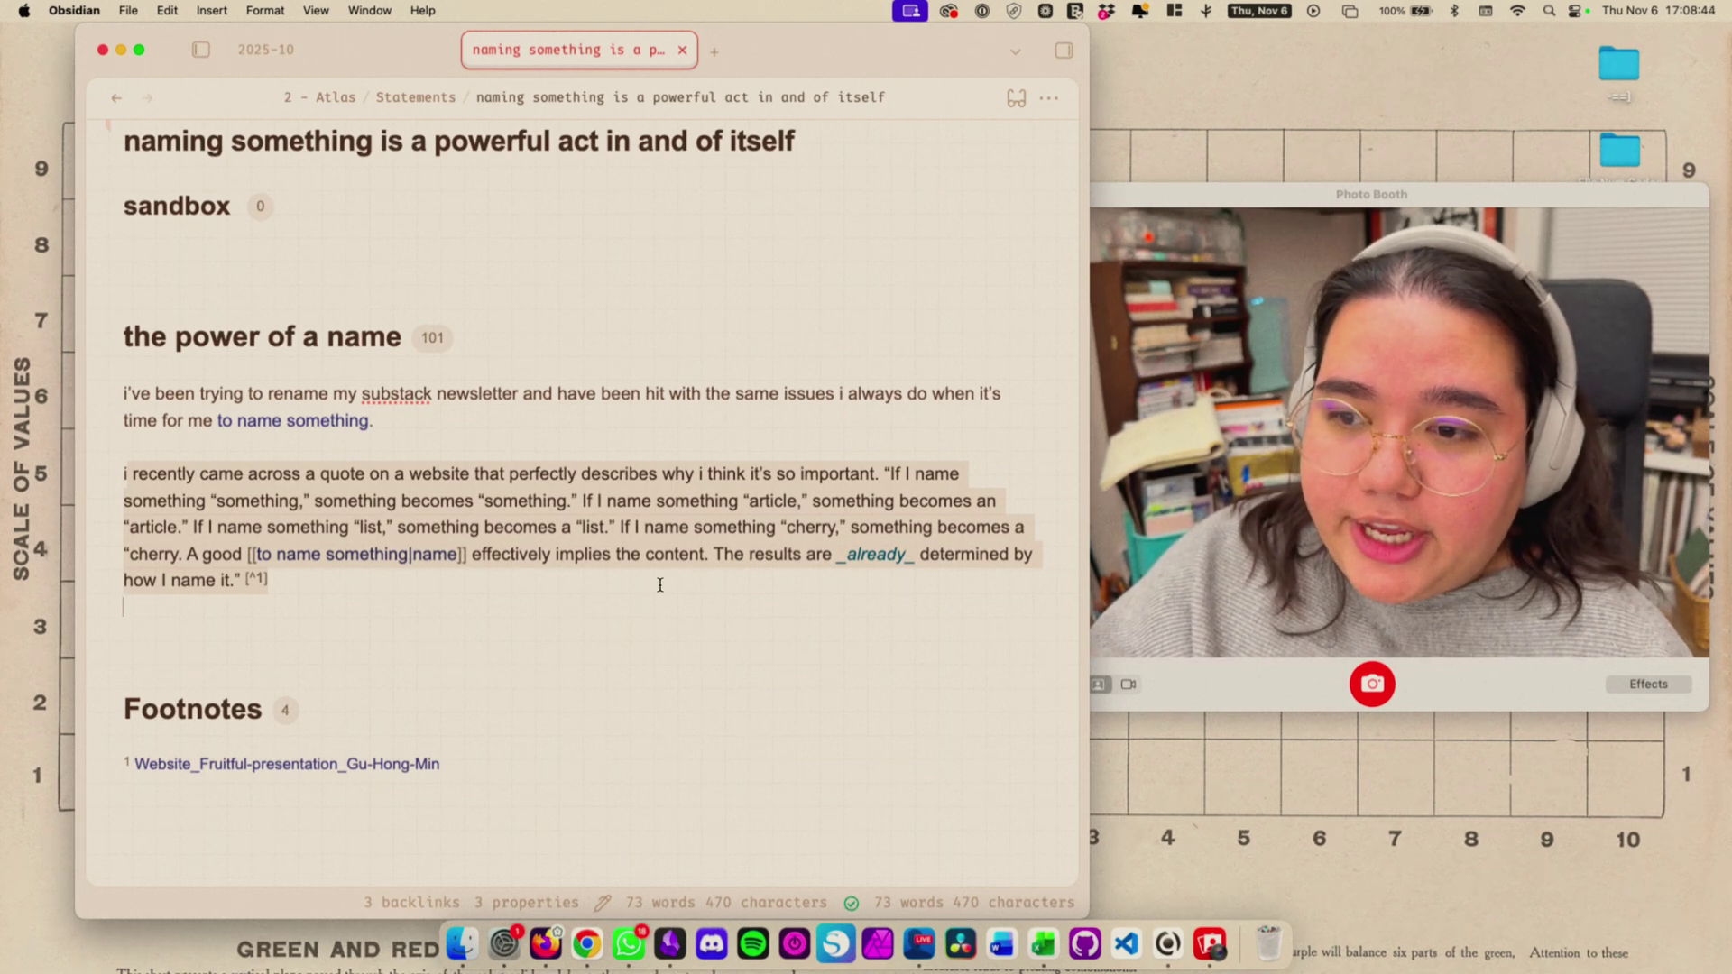
click(295, 764)
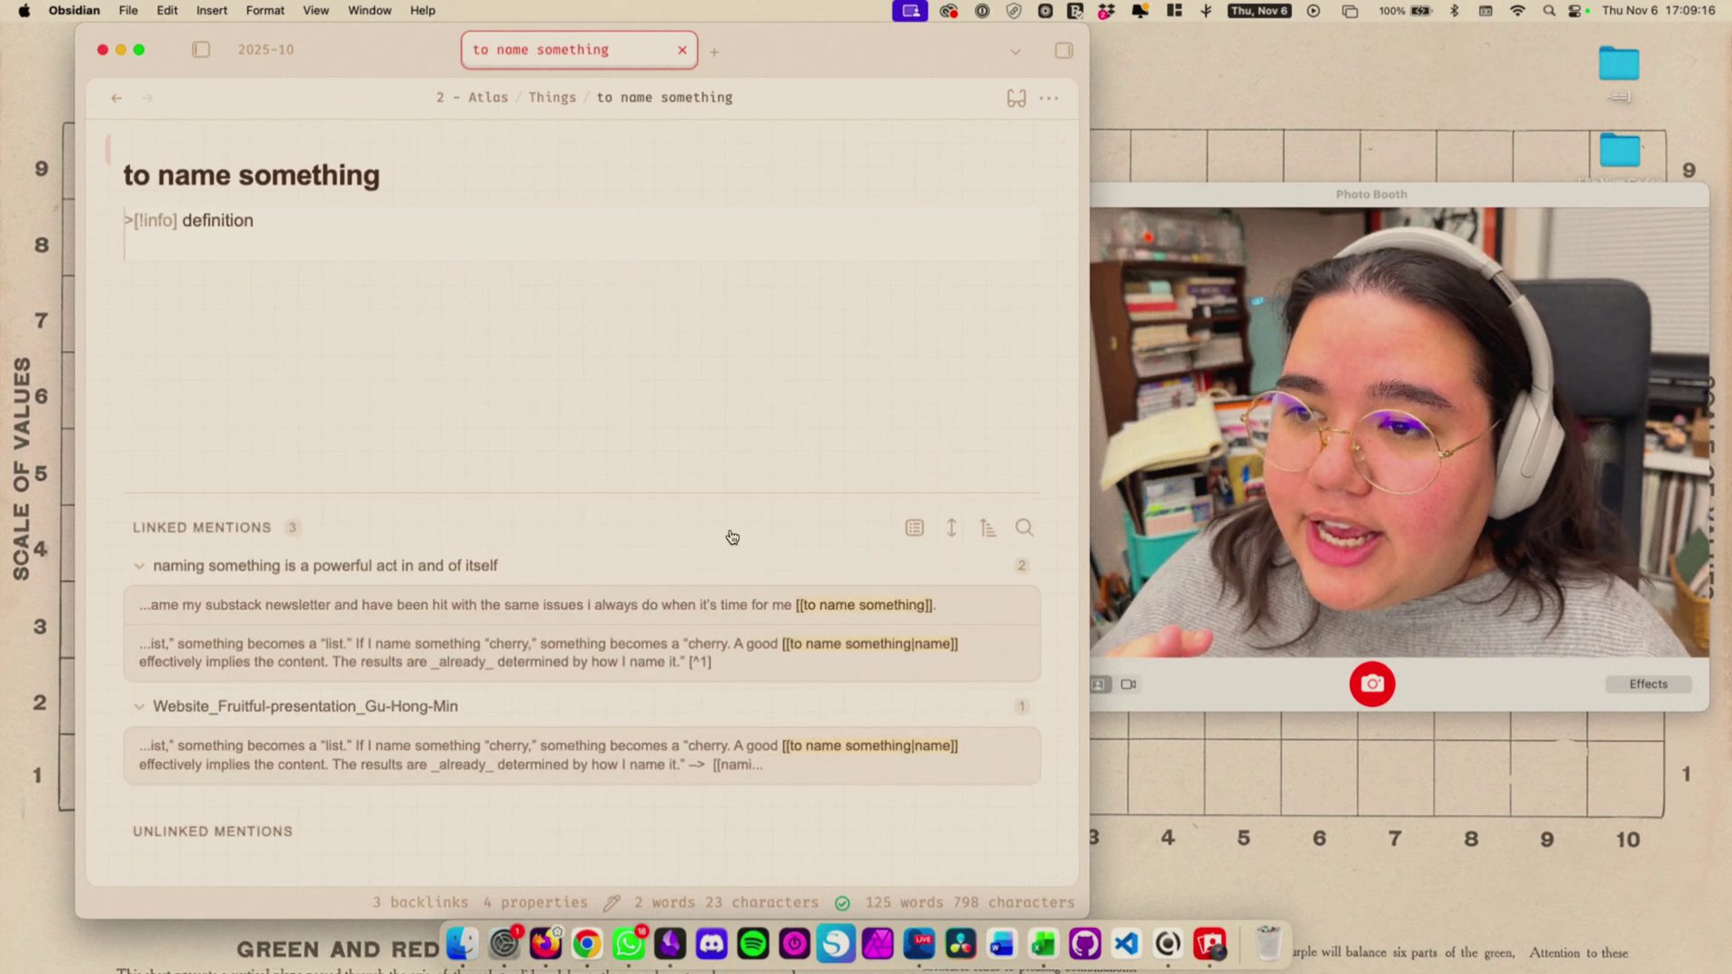
- Render the definition callout, then close the 'to name something' tab
click(587, 425)
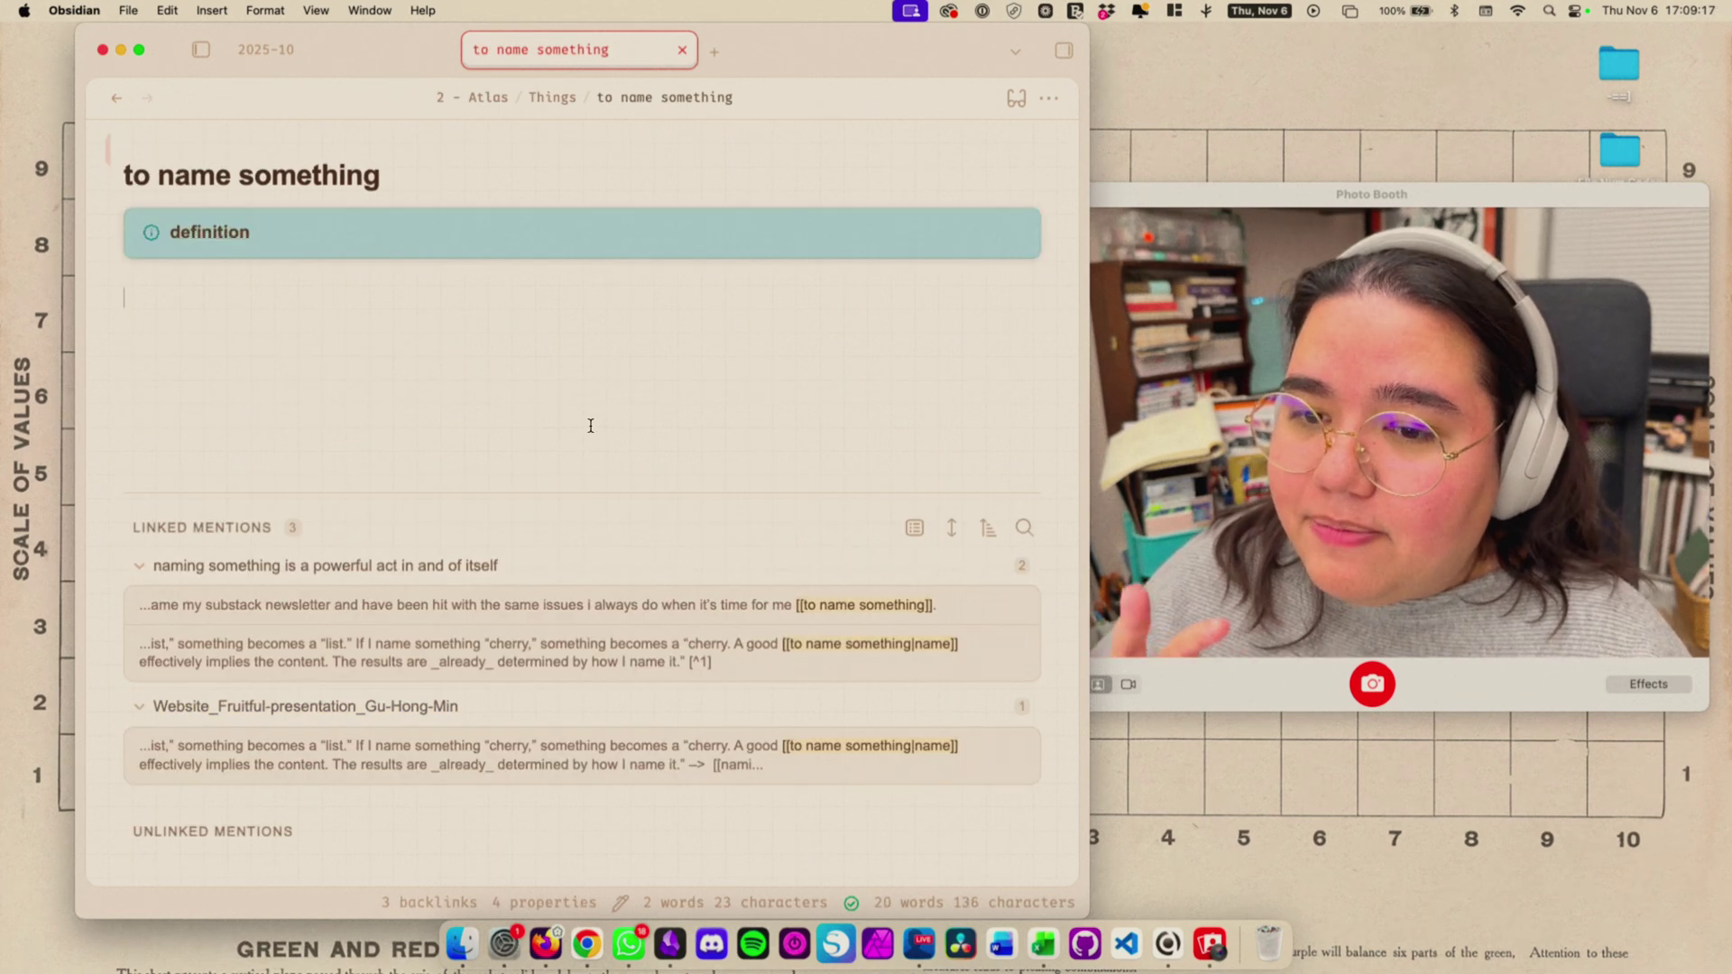
click(682, 49)
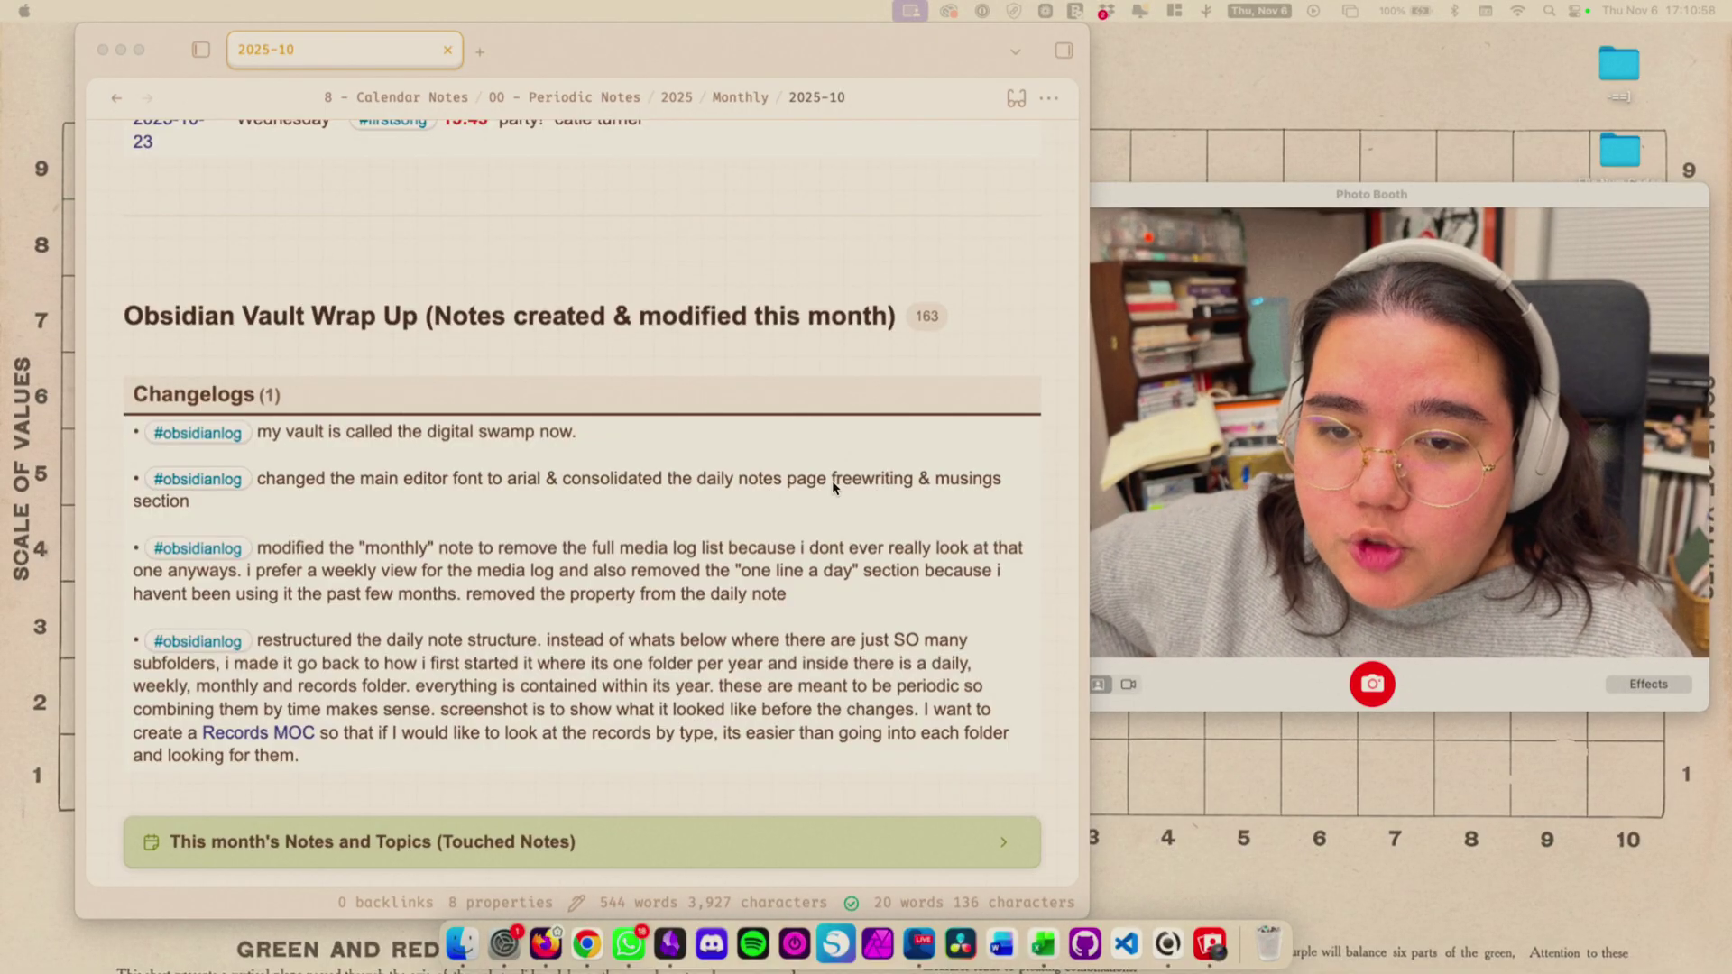
- From a new Home tab, open and scroll the 2025-09-29 daily note, then hide the right sidebar
click(482, 50)
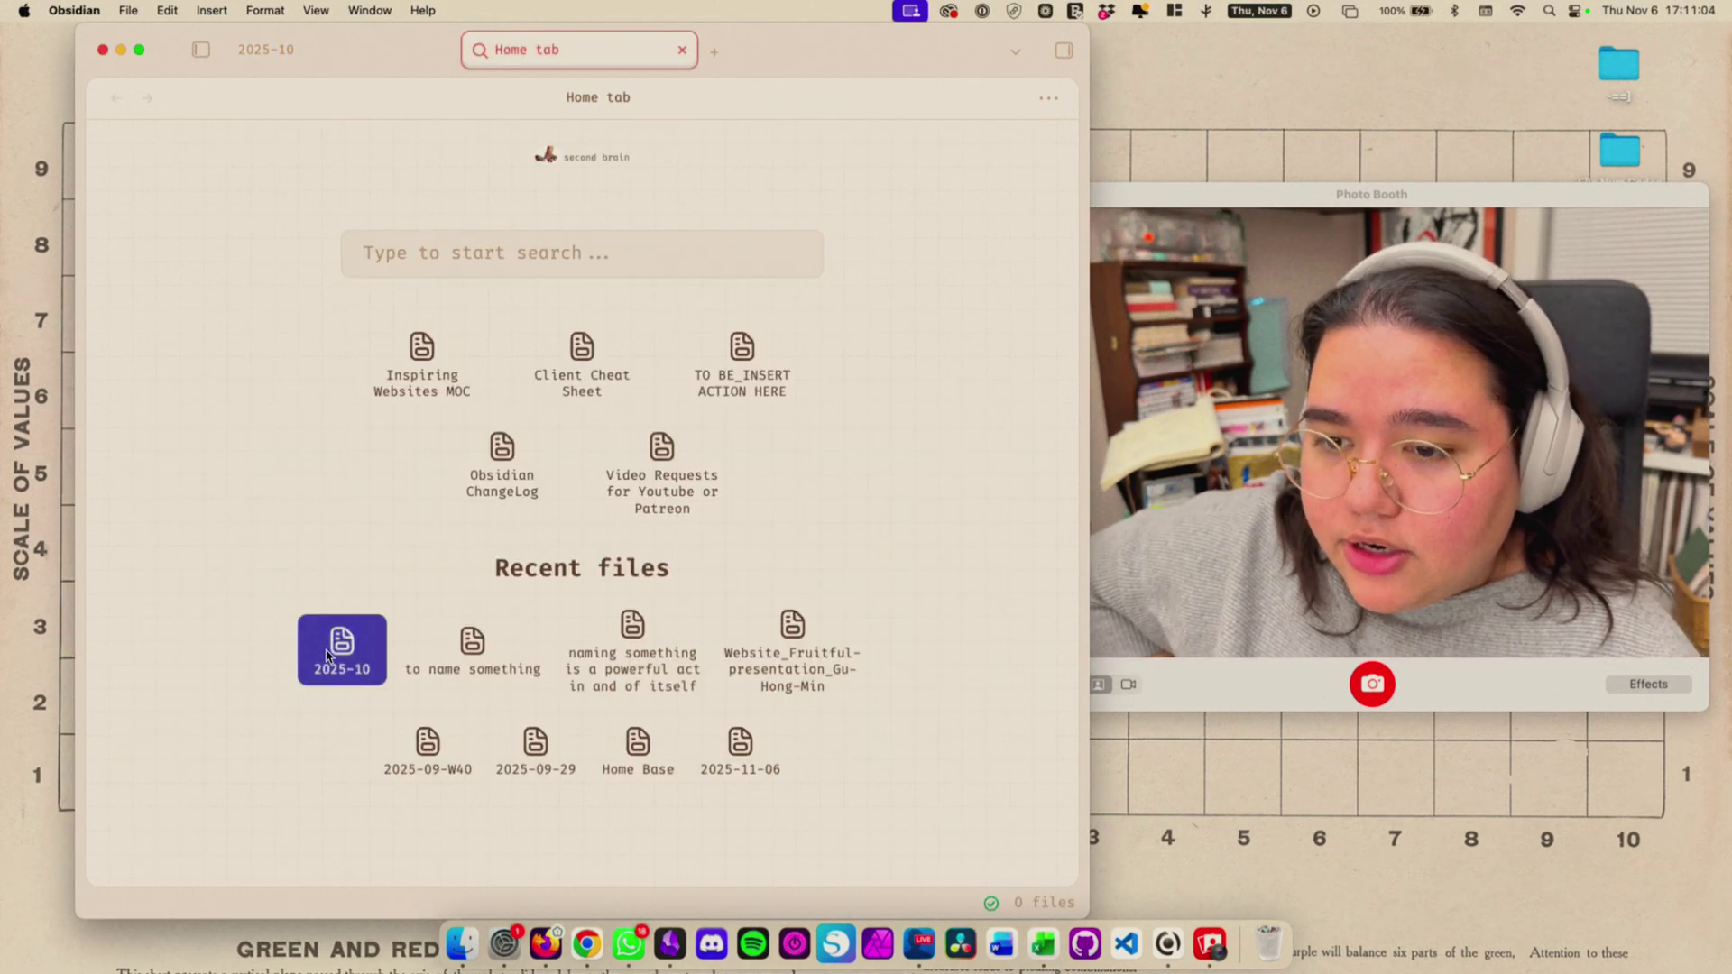
click(536, 745)
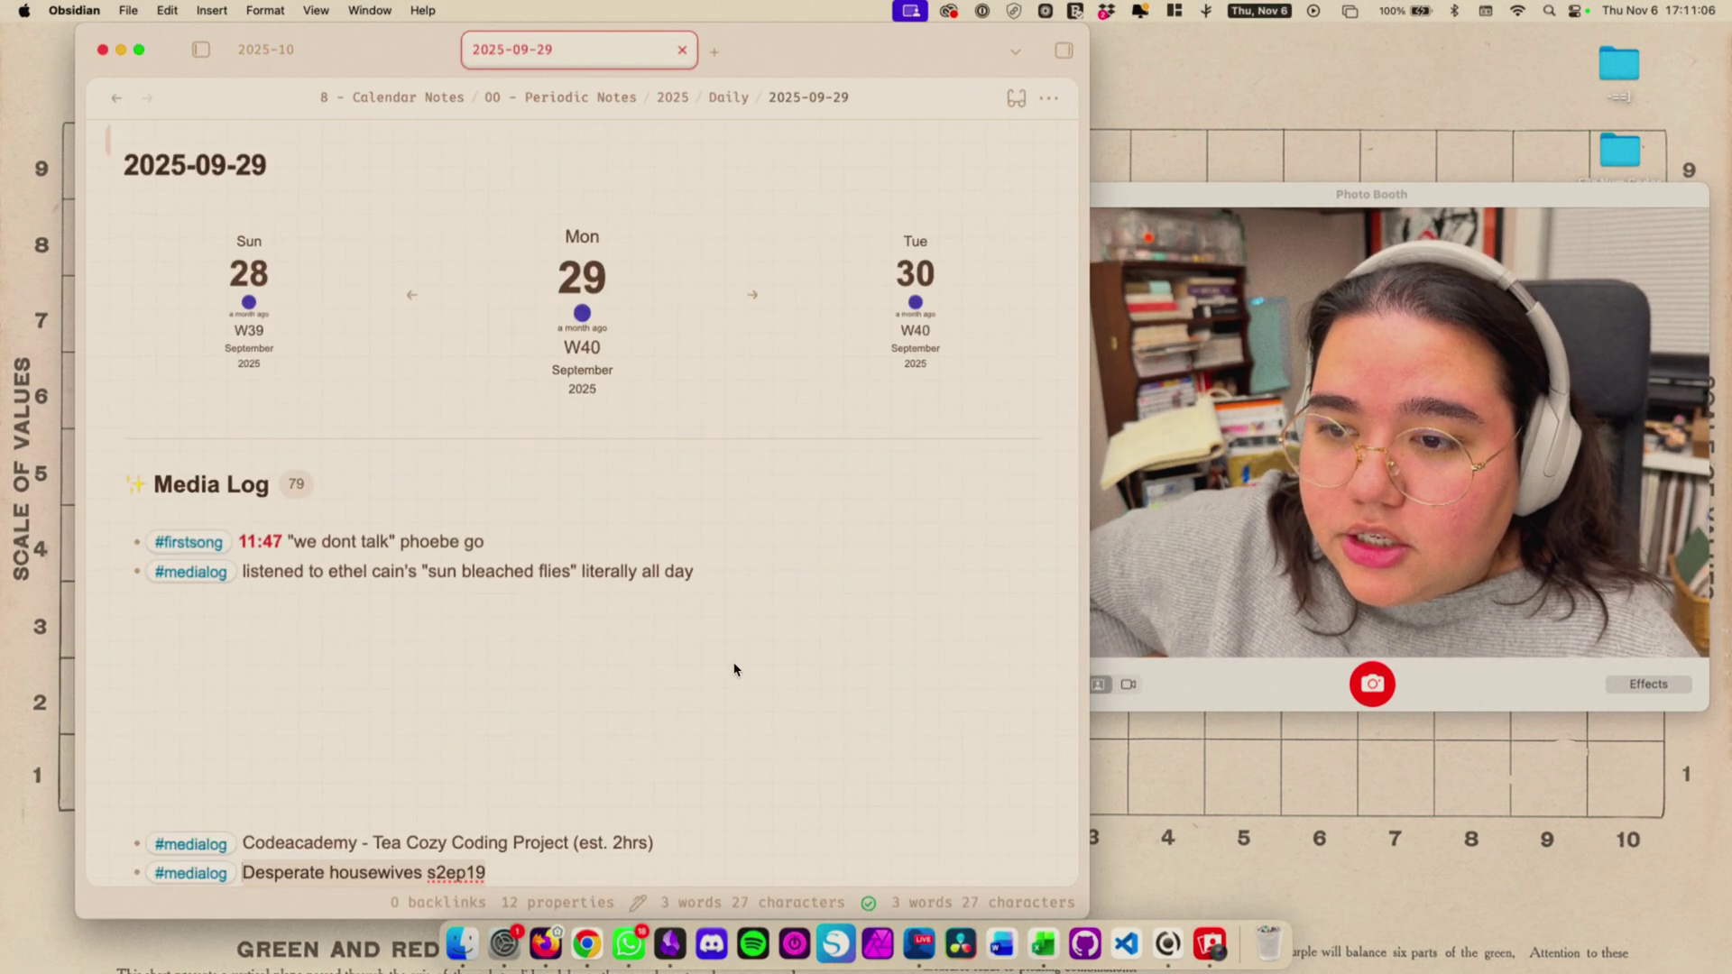
scroll(871, 456, down, 6)
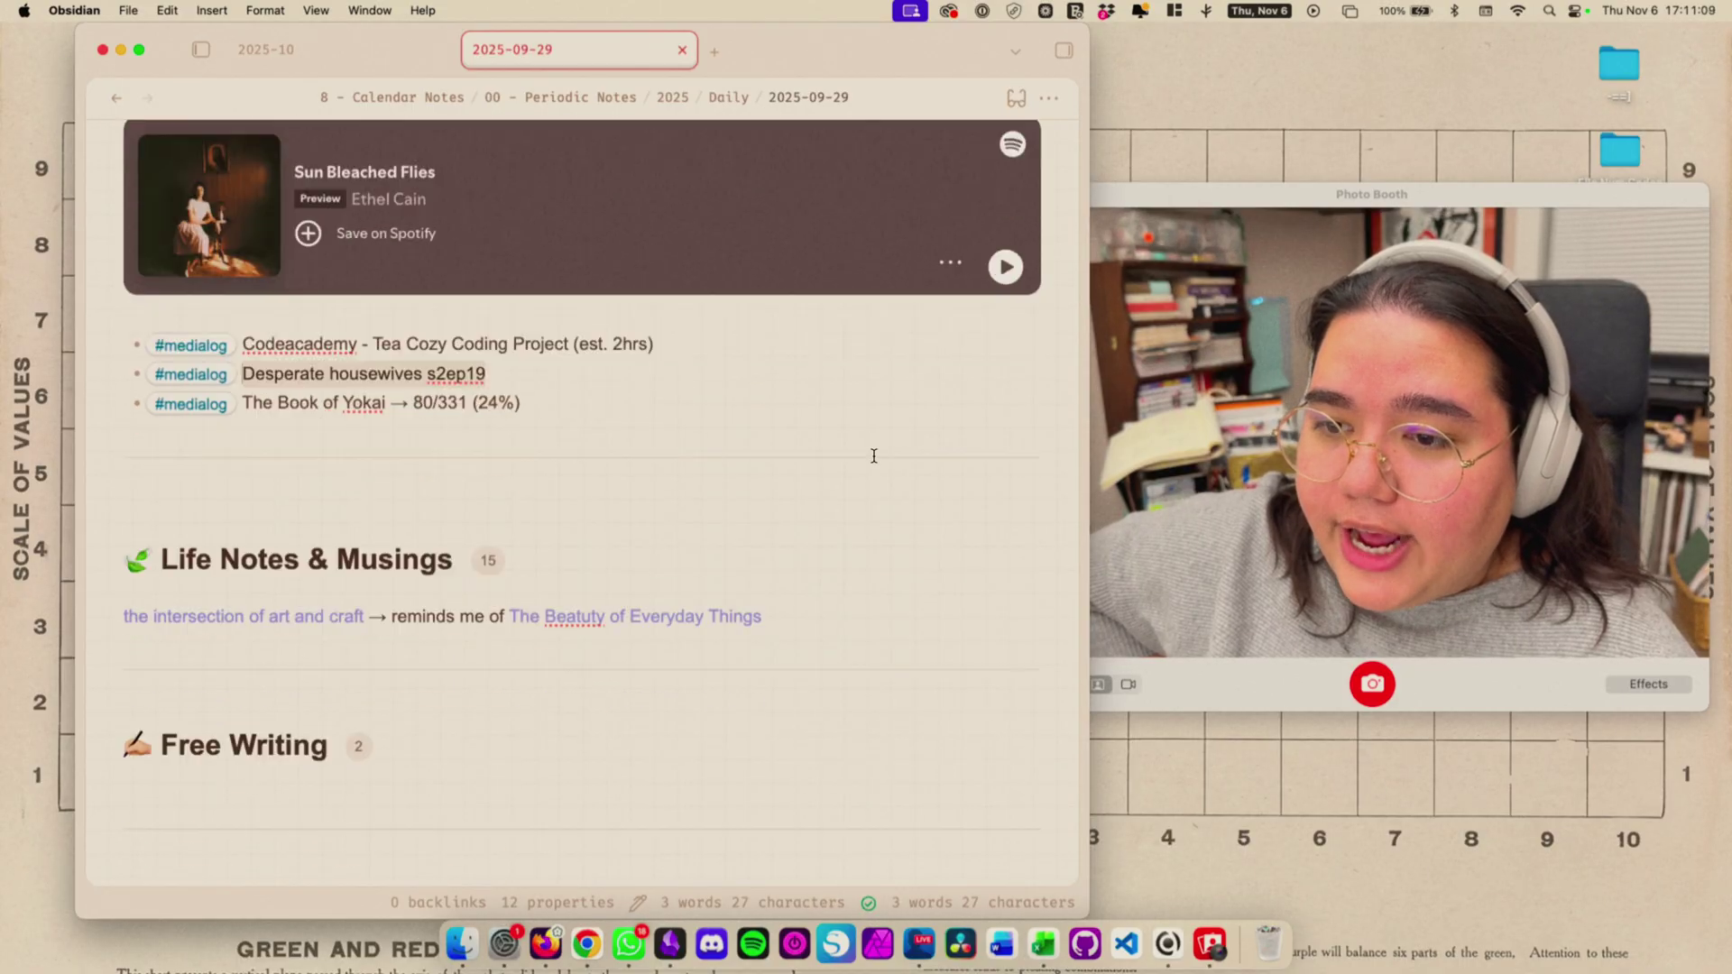
scroll(812, 453, down, 2)
scroll(361, 559, down, 1)
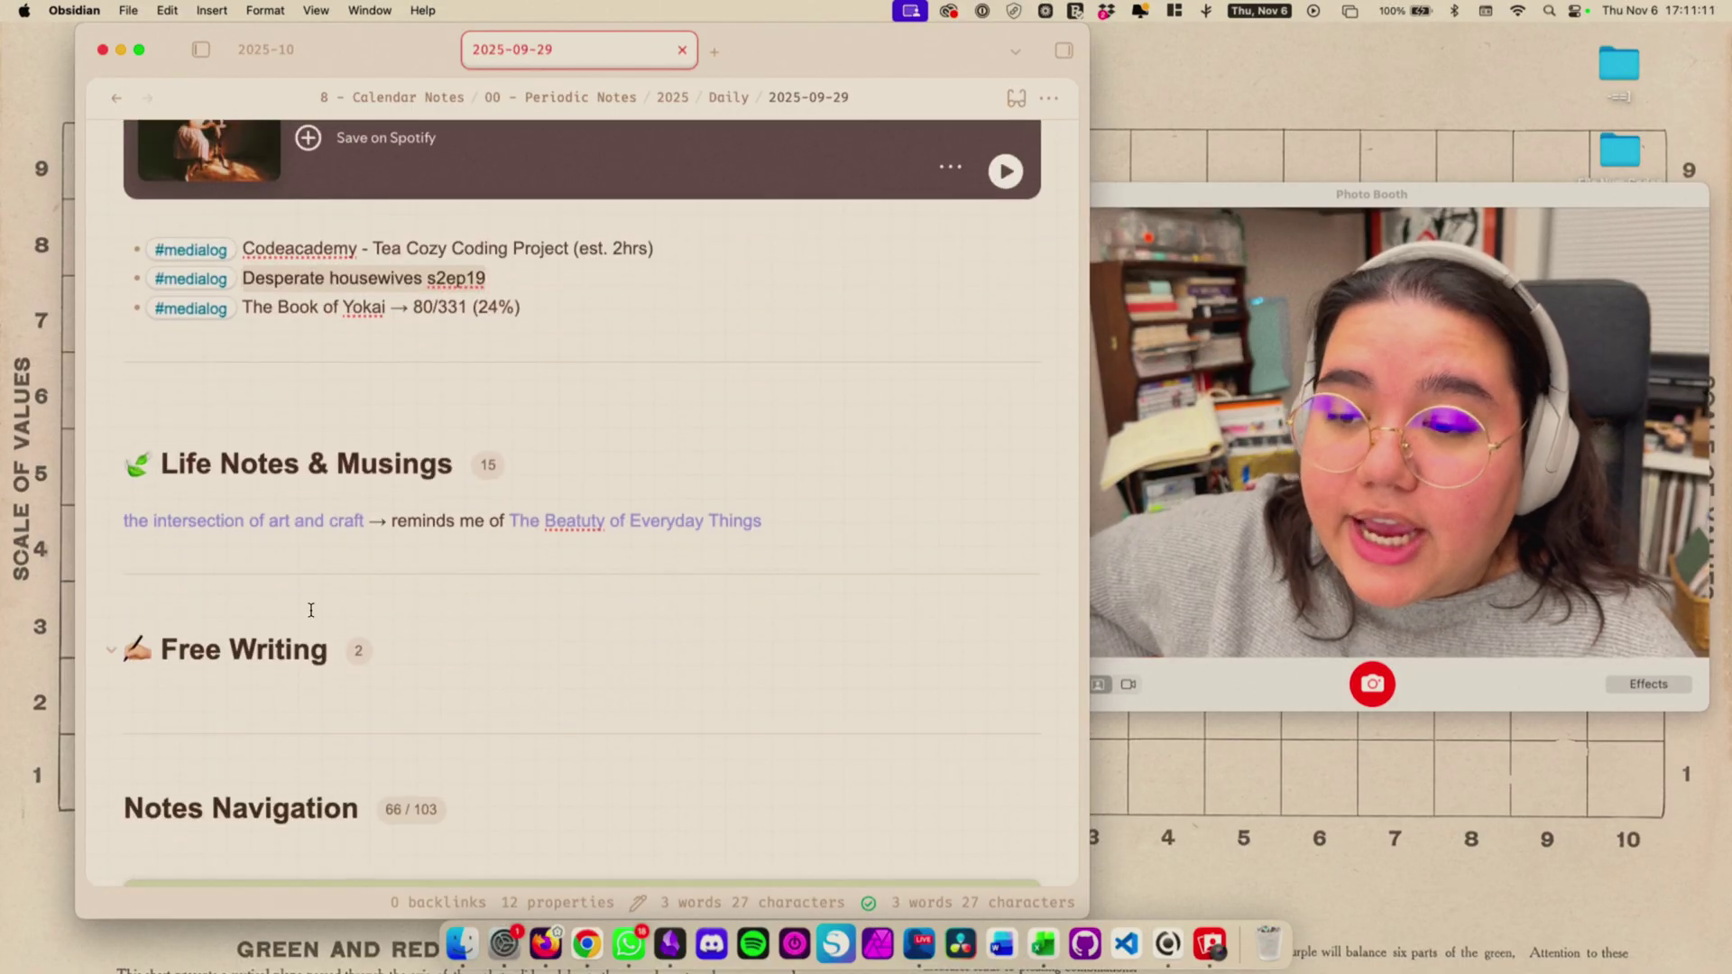
scroll(270, 667, down, 1)
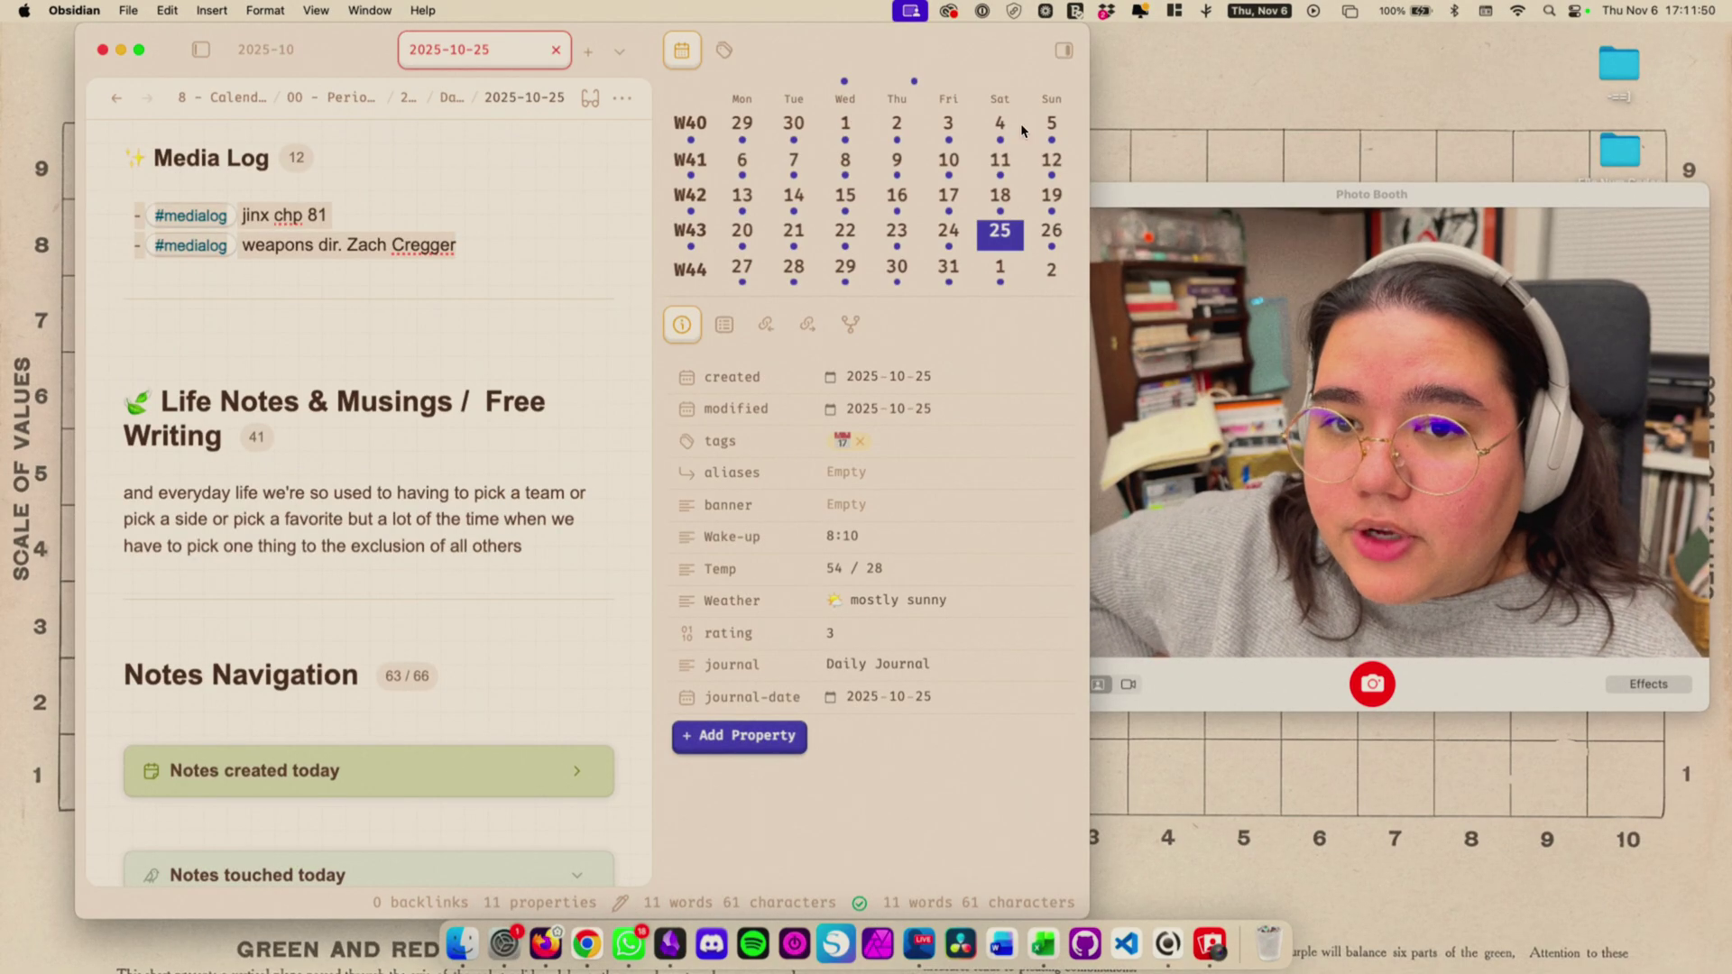
click(1064, 50)
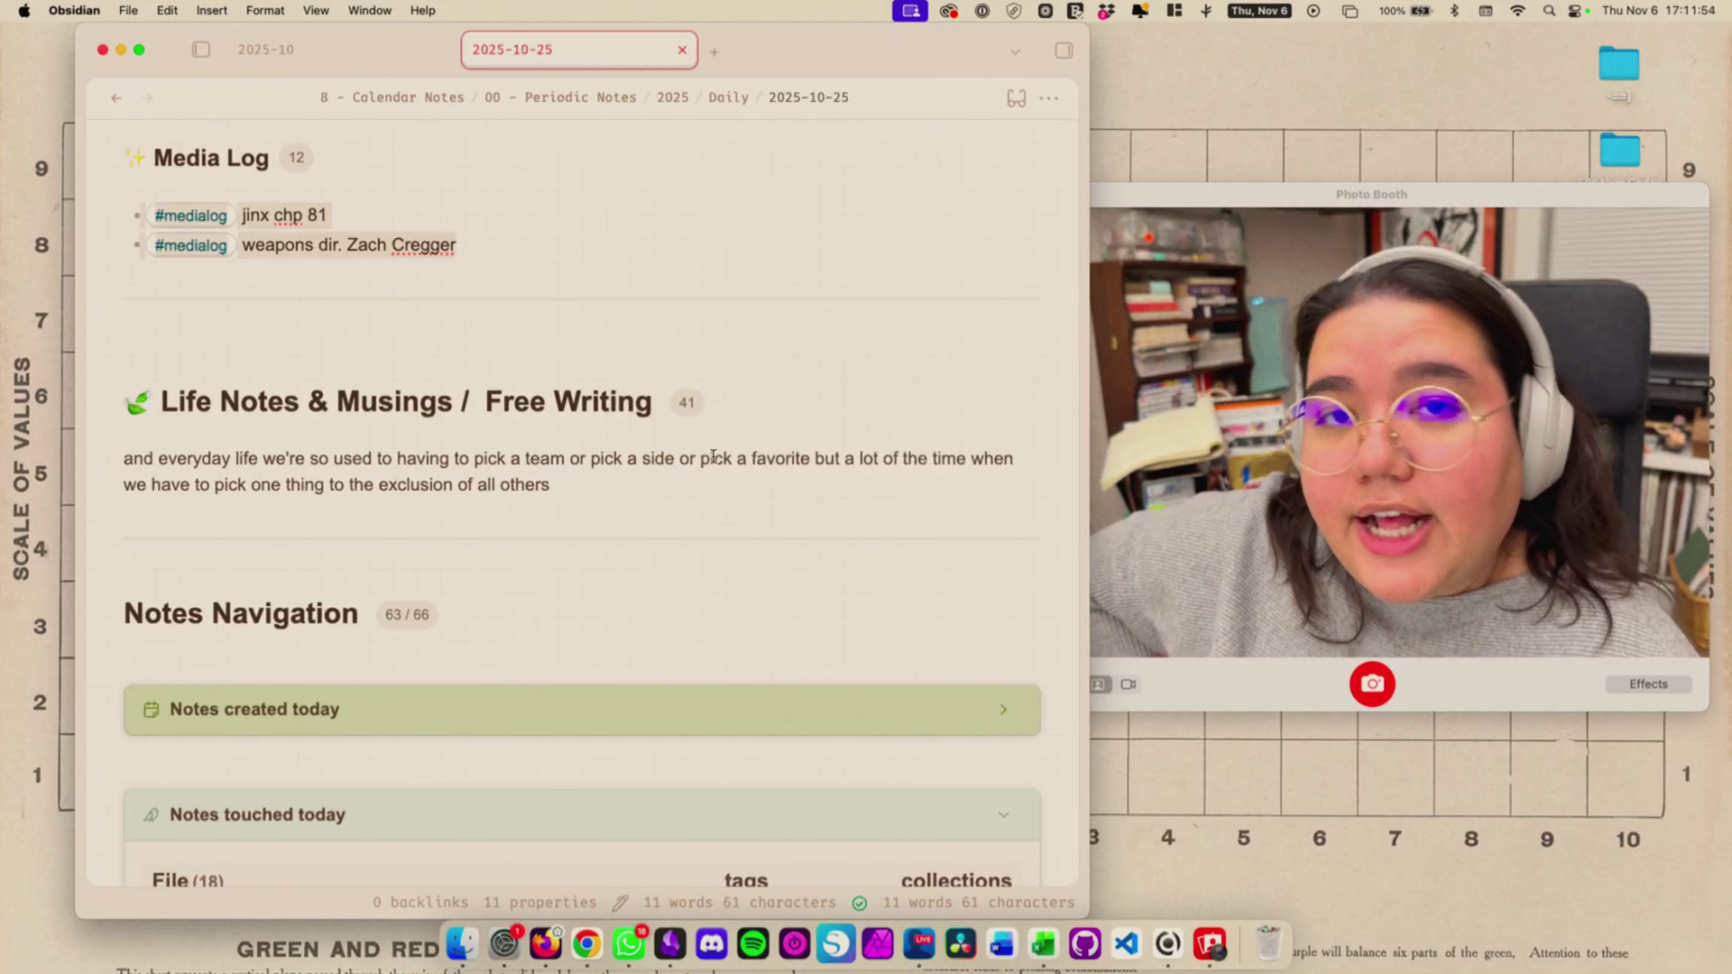
click(317, 59)
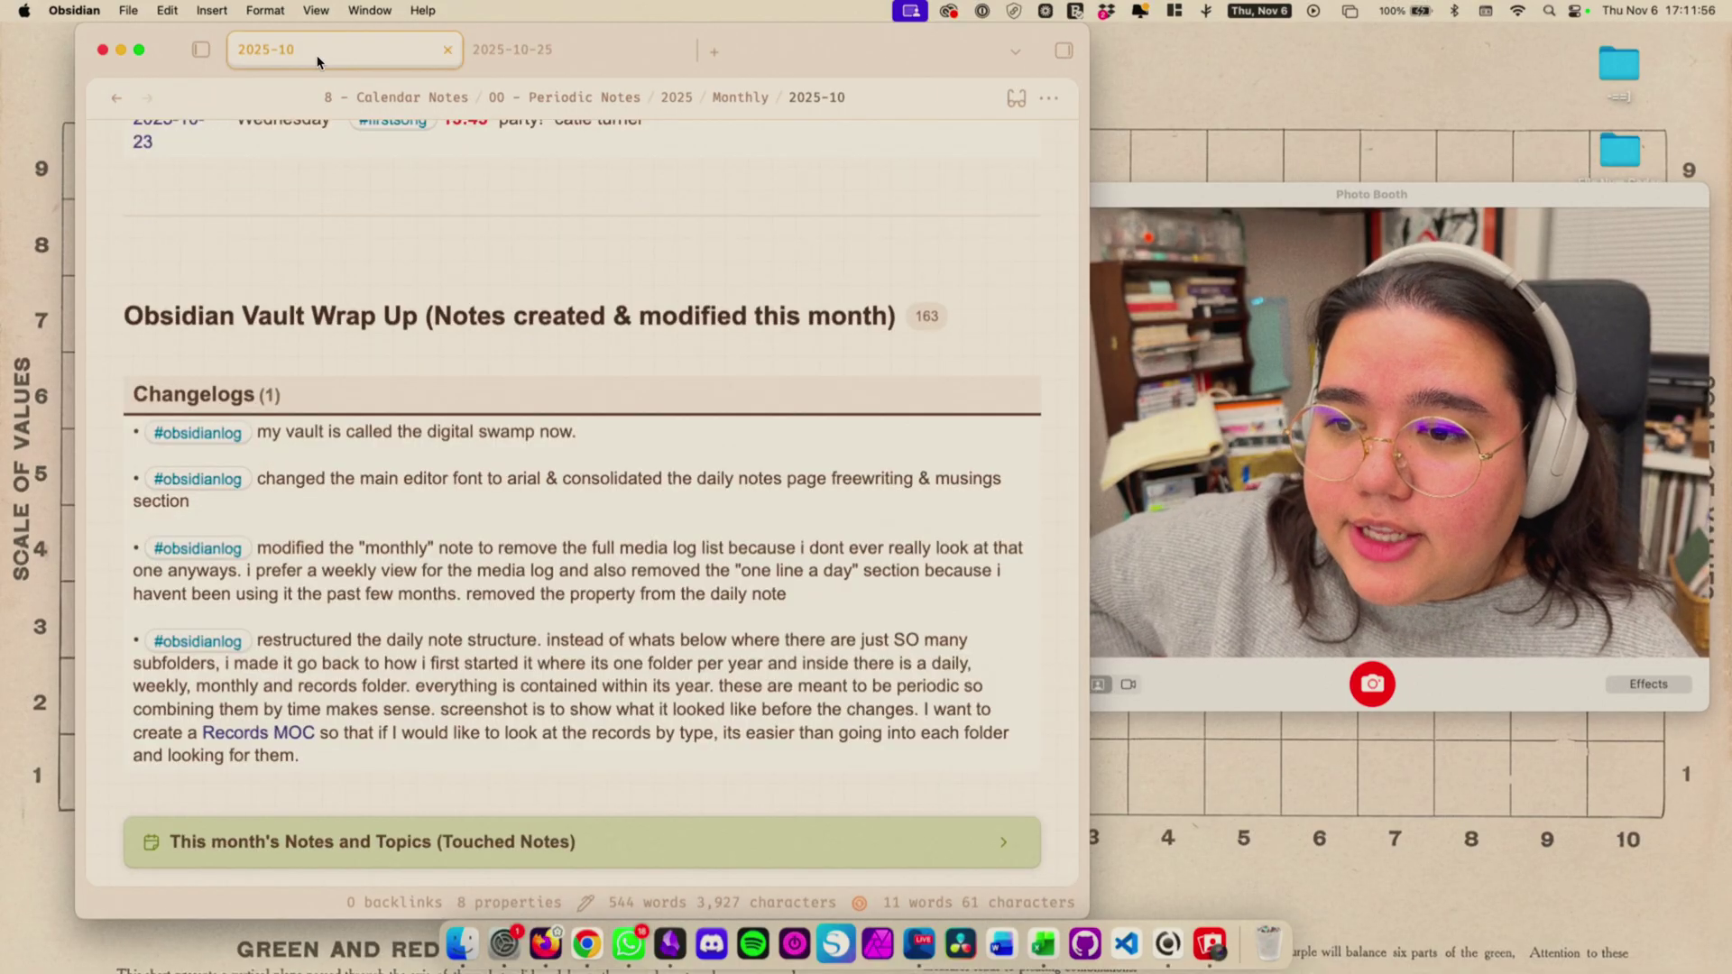
scroll(717, 552, down, 1)
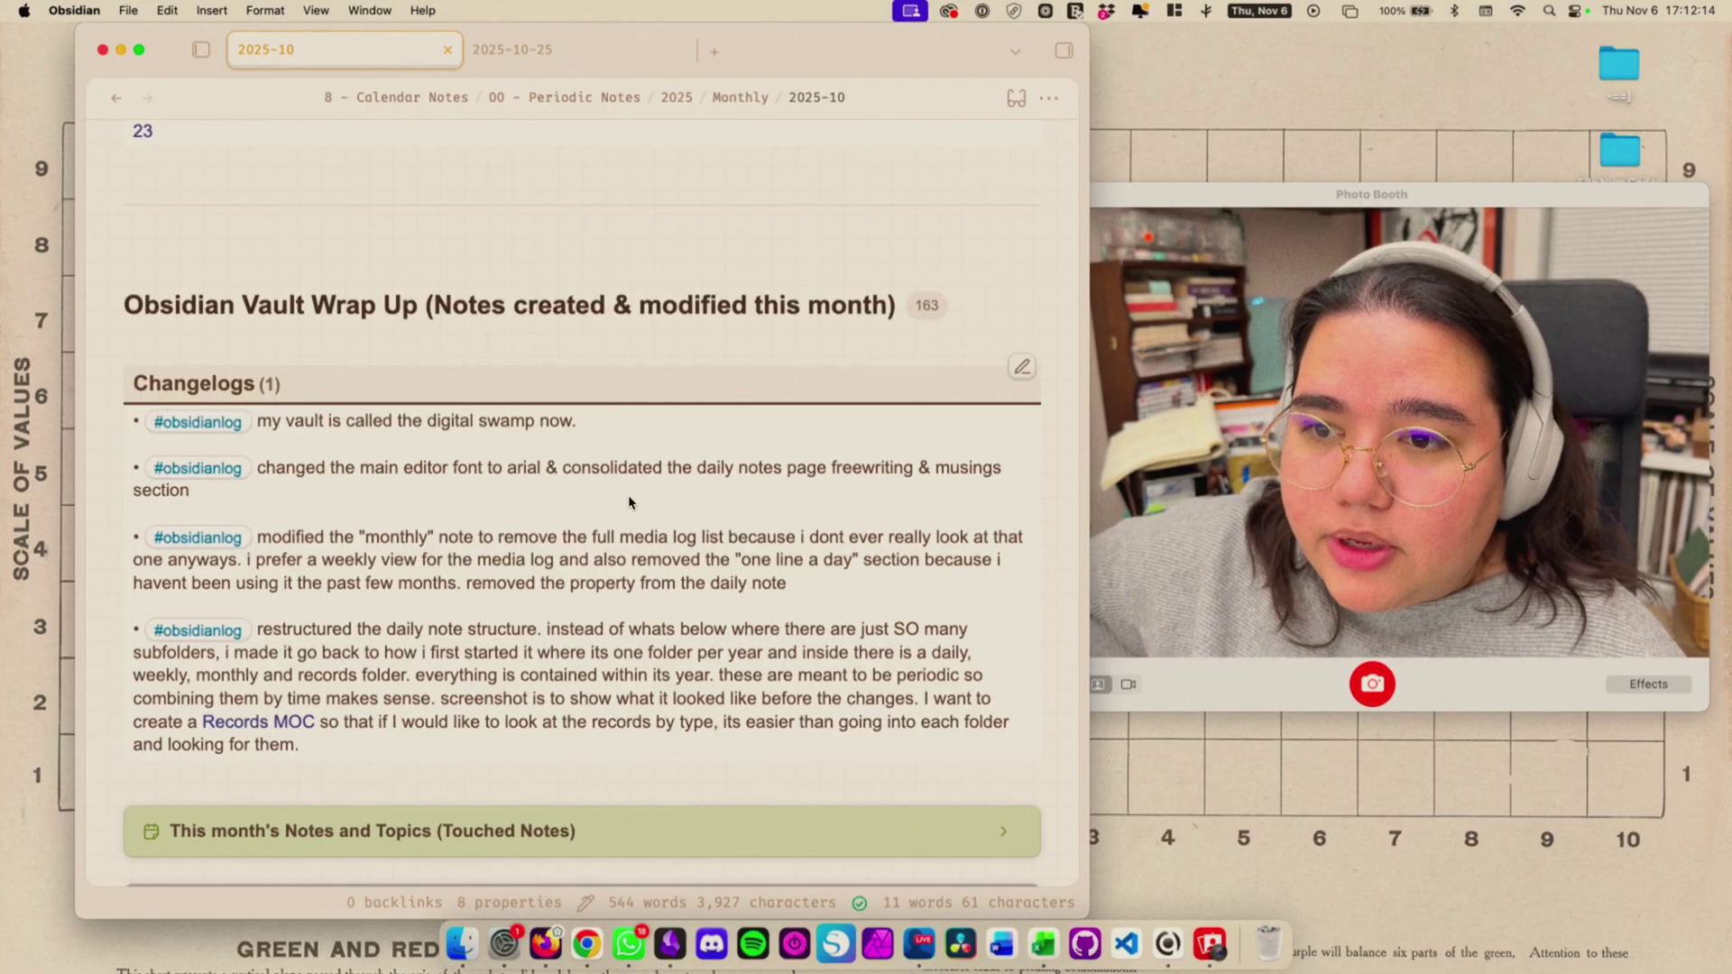
scroll(371, 440, up, 3)
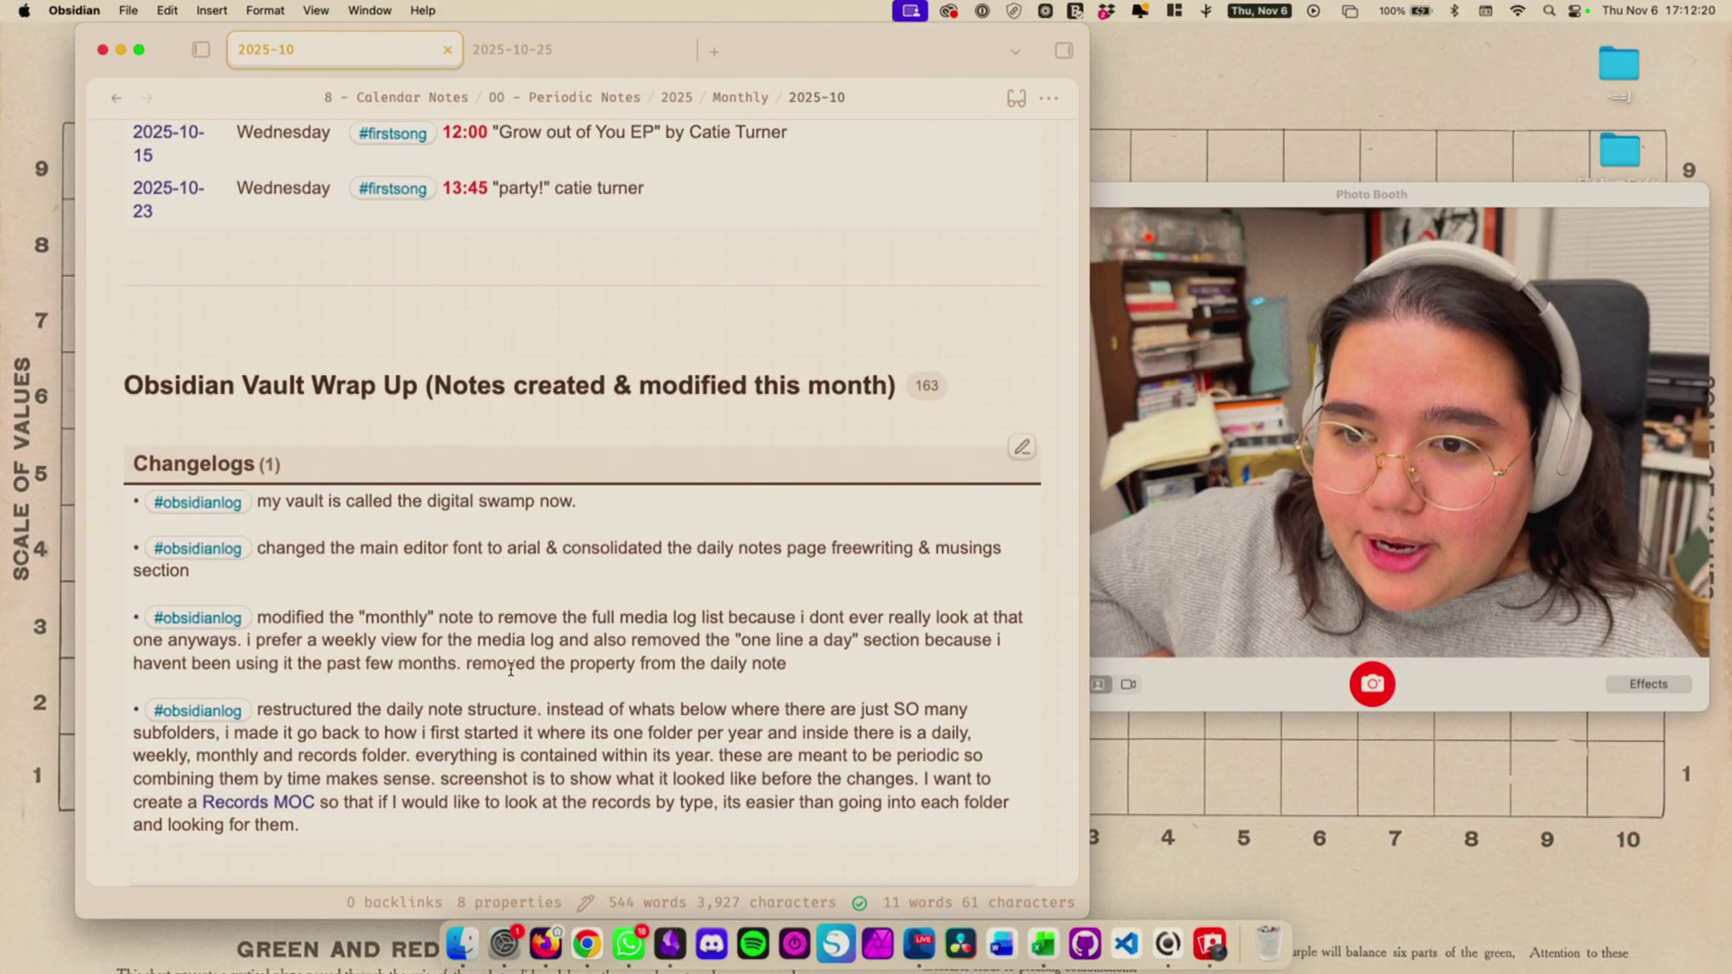
scroll(282, 390, down, 3)
scroll(682, 533, up, 2)
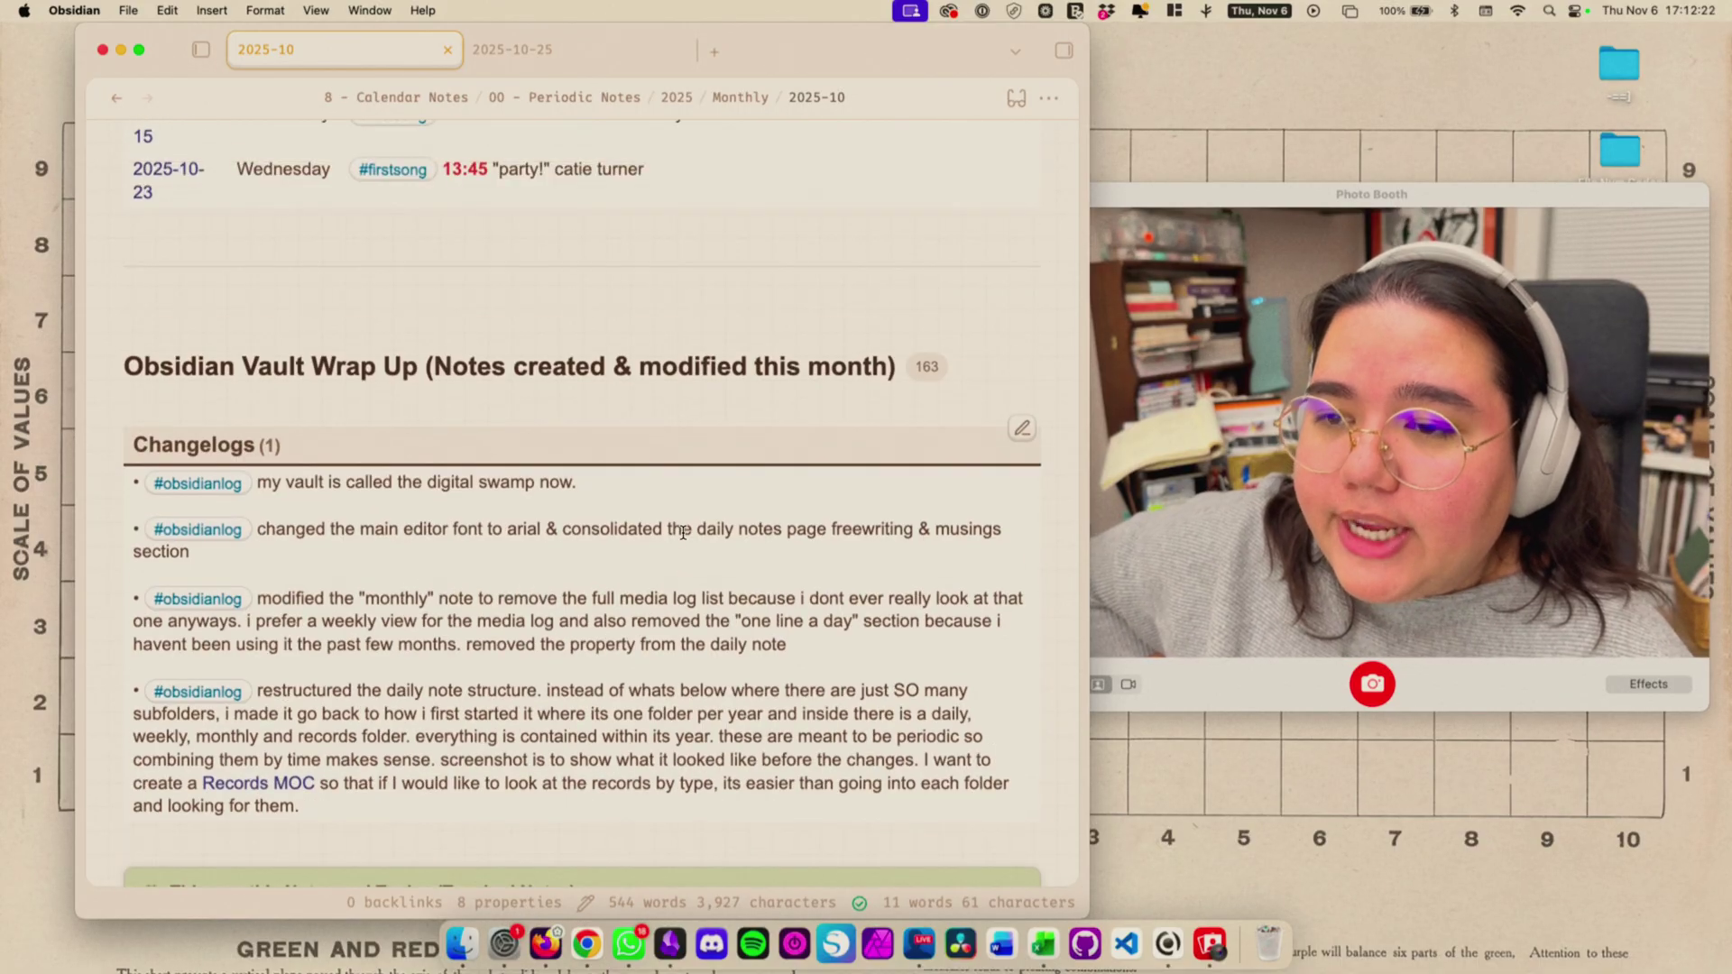
scroll(695, 551, up, 1)
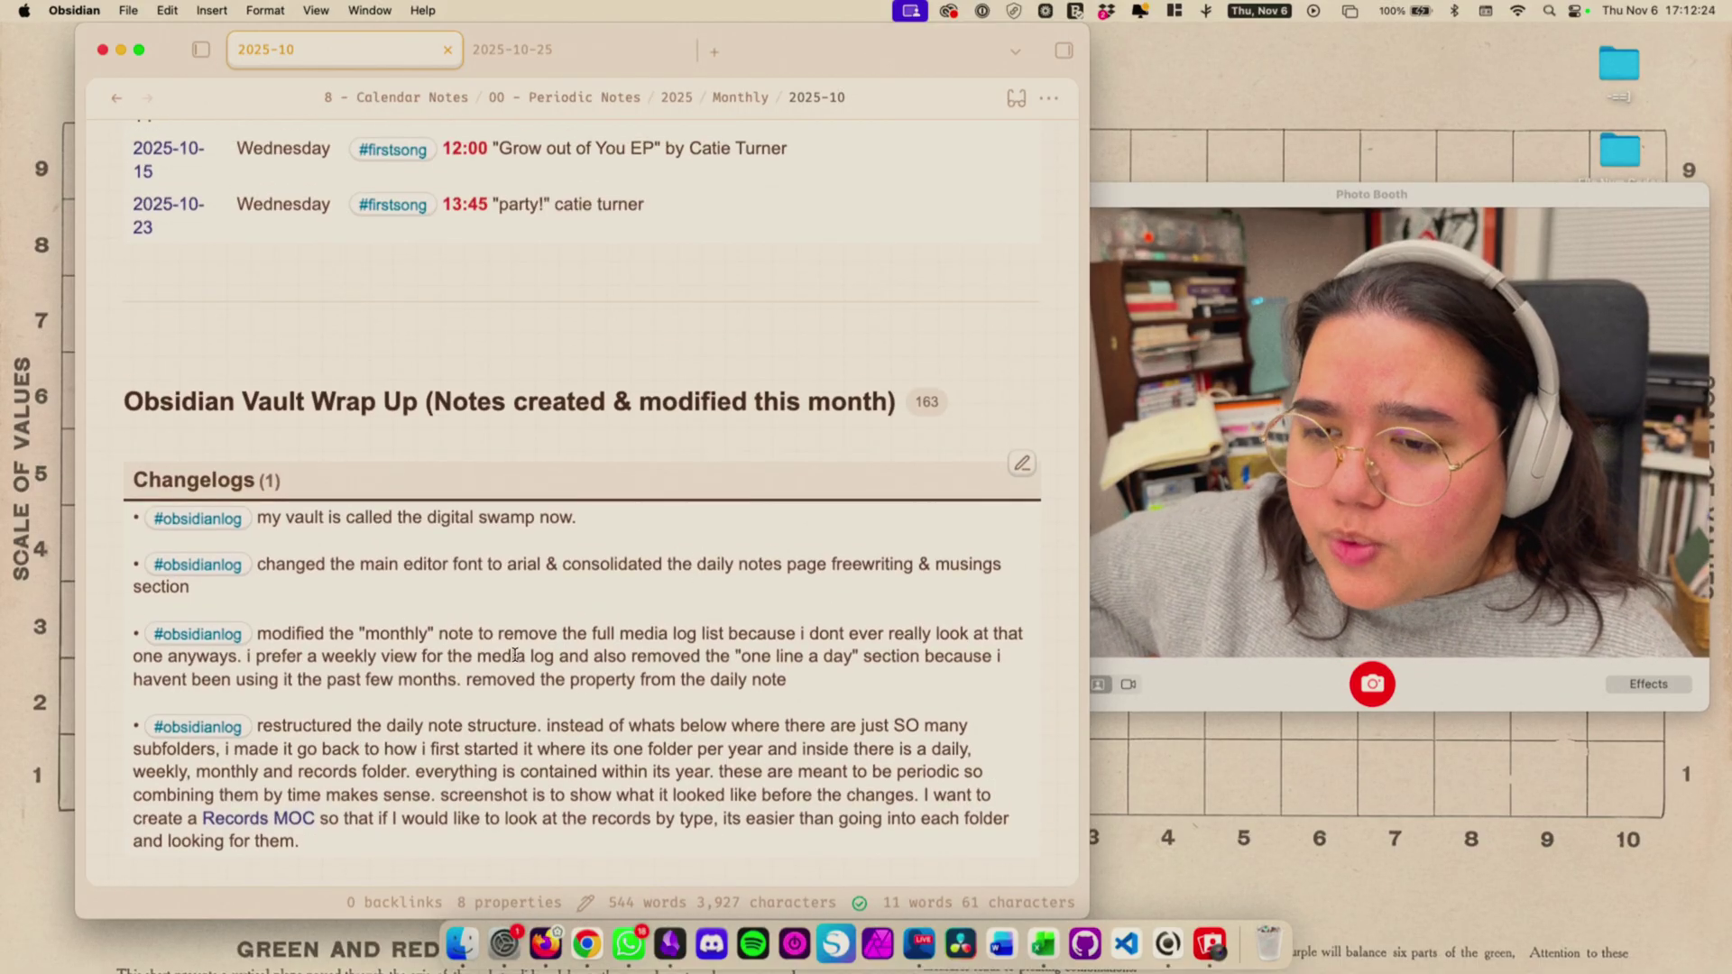
scroll(474, 646, down, 1)
scroll(686, 668, up, 10)
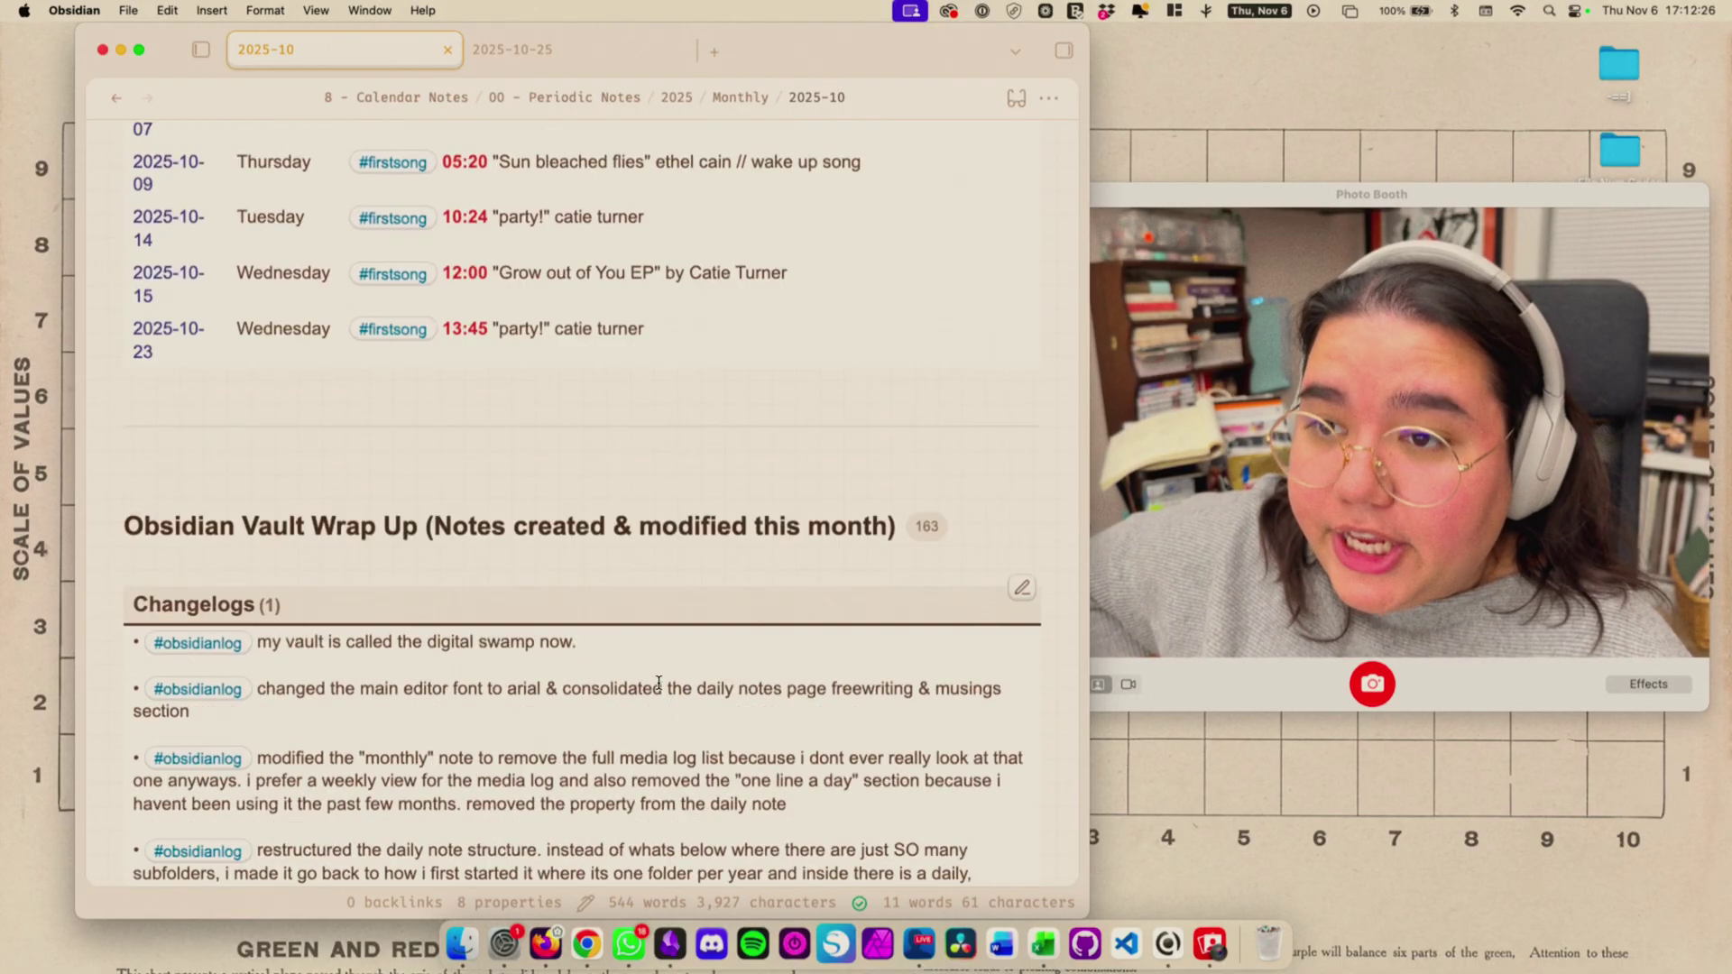
scroll(294, 594, down, 5)
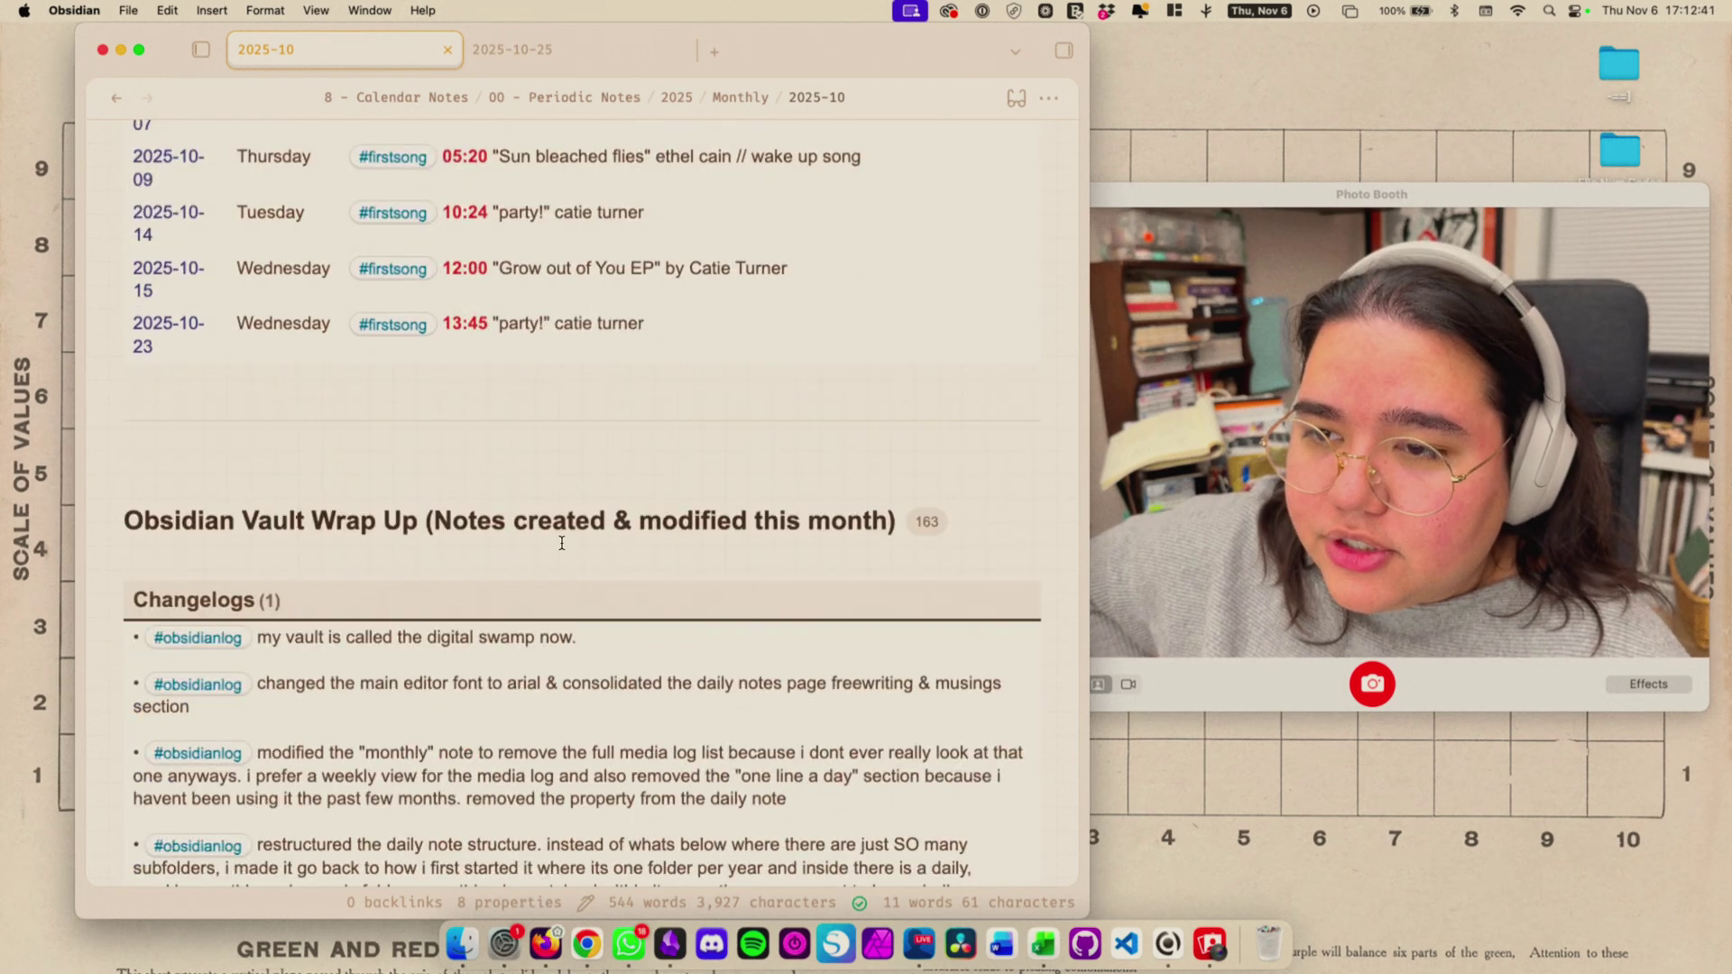
scroll(513, 528, up, 10)
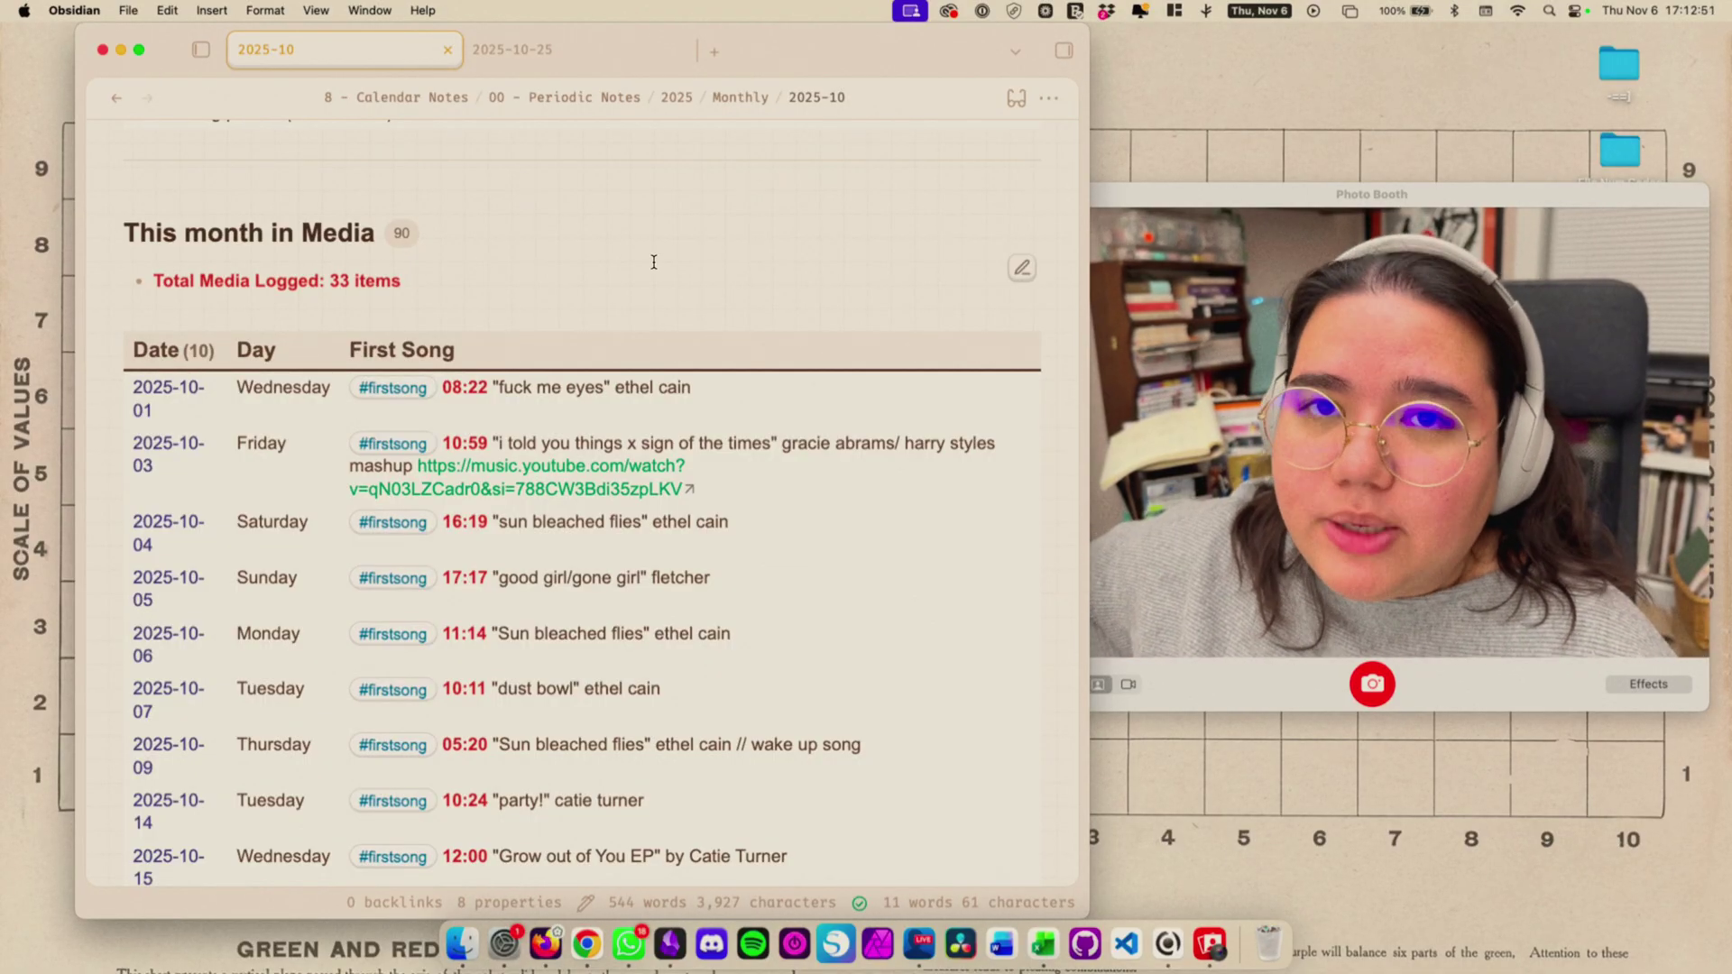
scroll(654, 261, down, 10)
scroll(654, 262, down, 1)
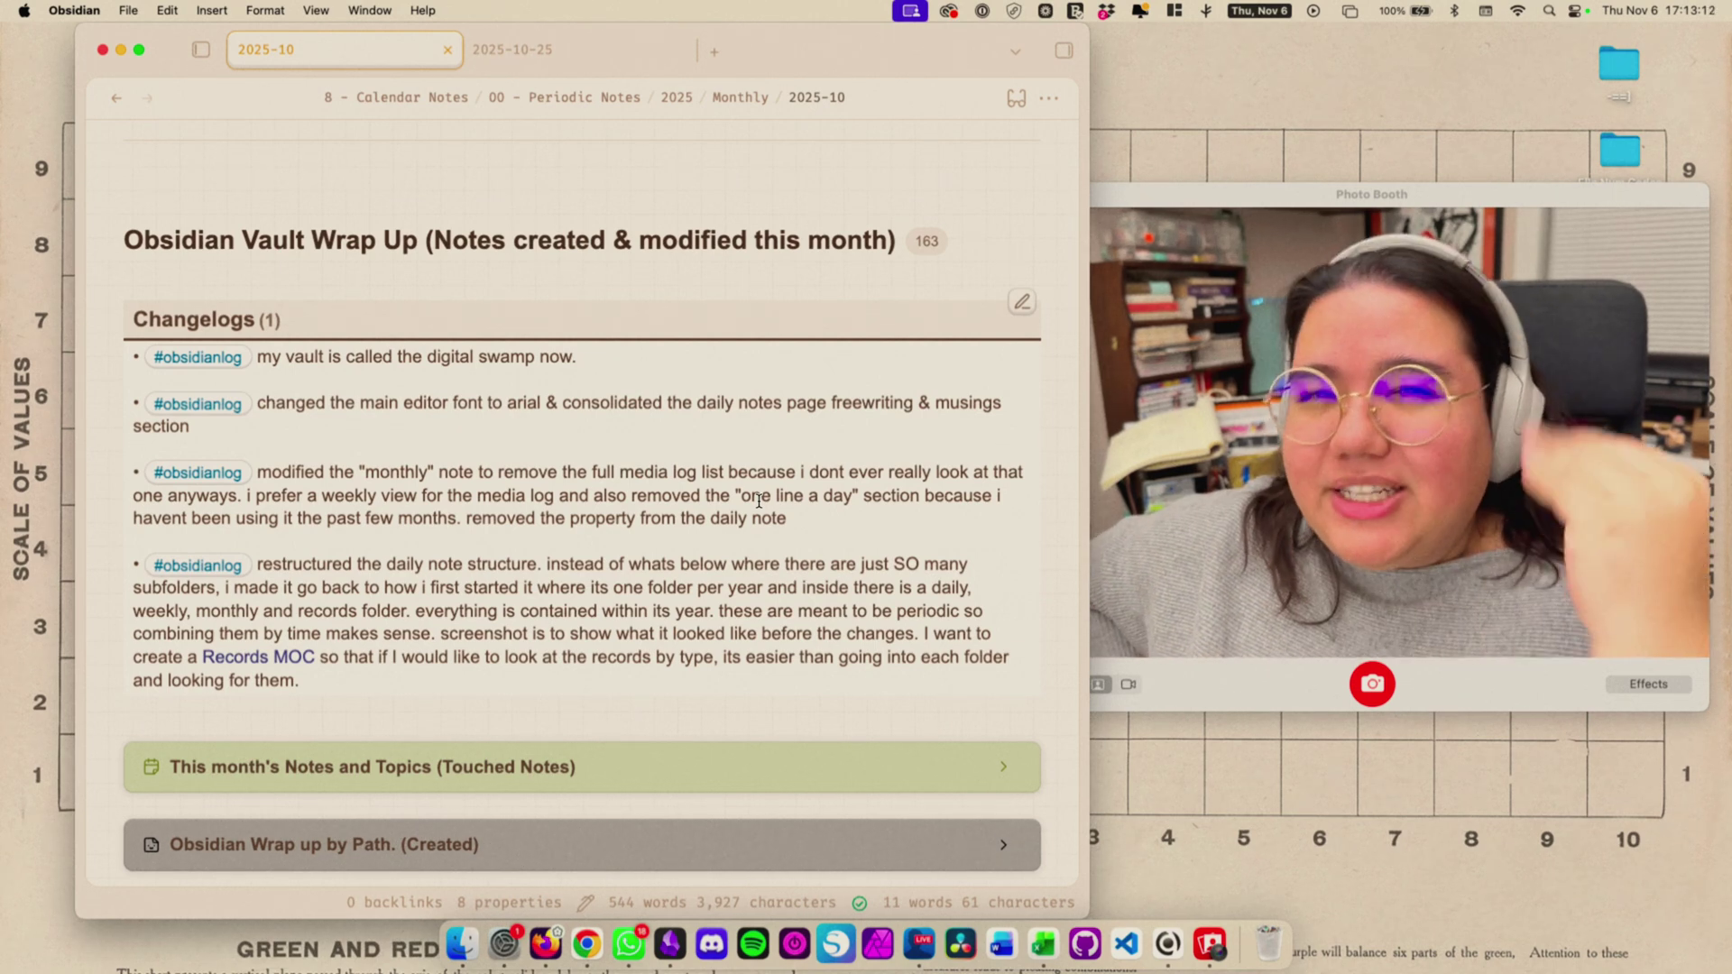
scroll(785, 524, down, 1)
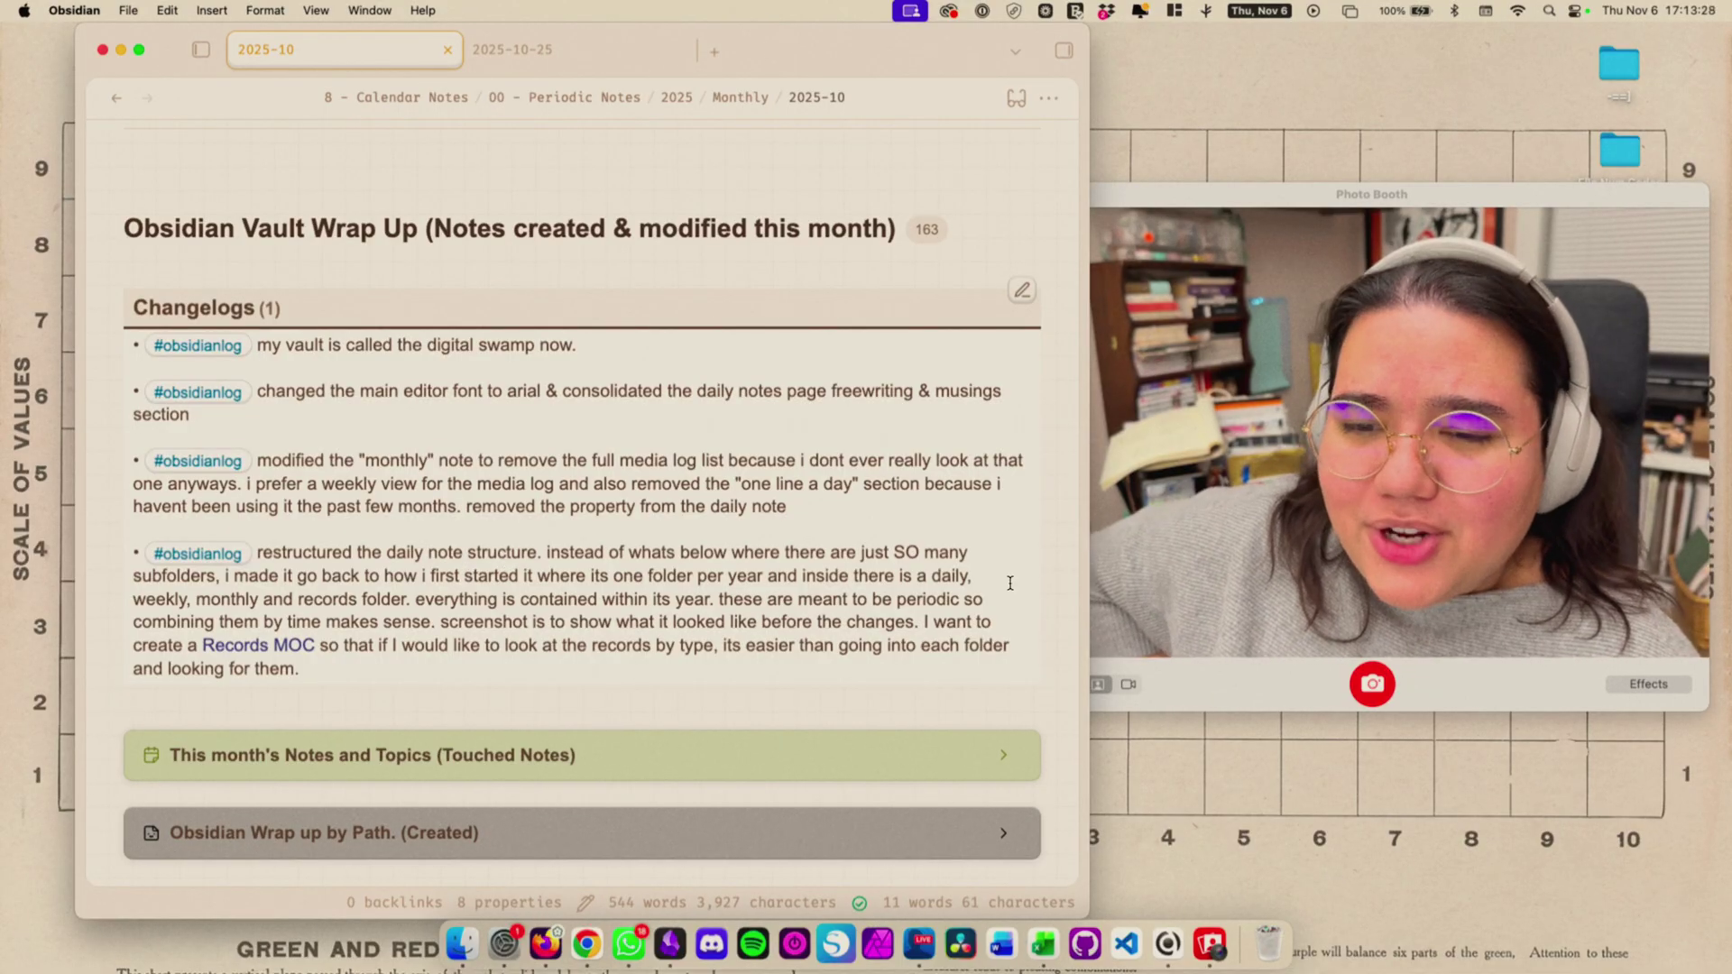
- Show the vault file tree and collapse the Calendar, Periodic Notes and Records folders
click(206, 52)
click(267, 314)
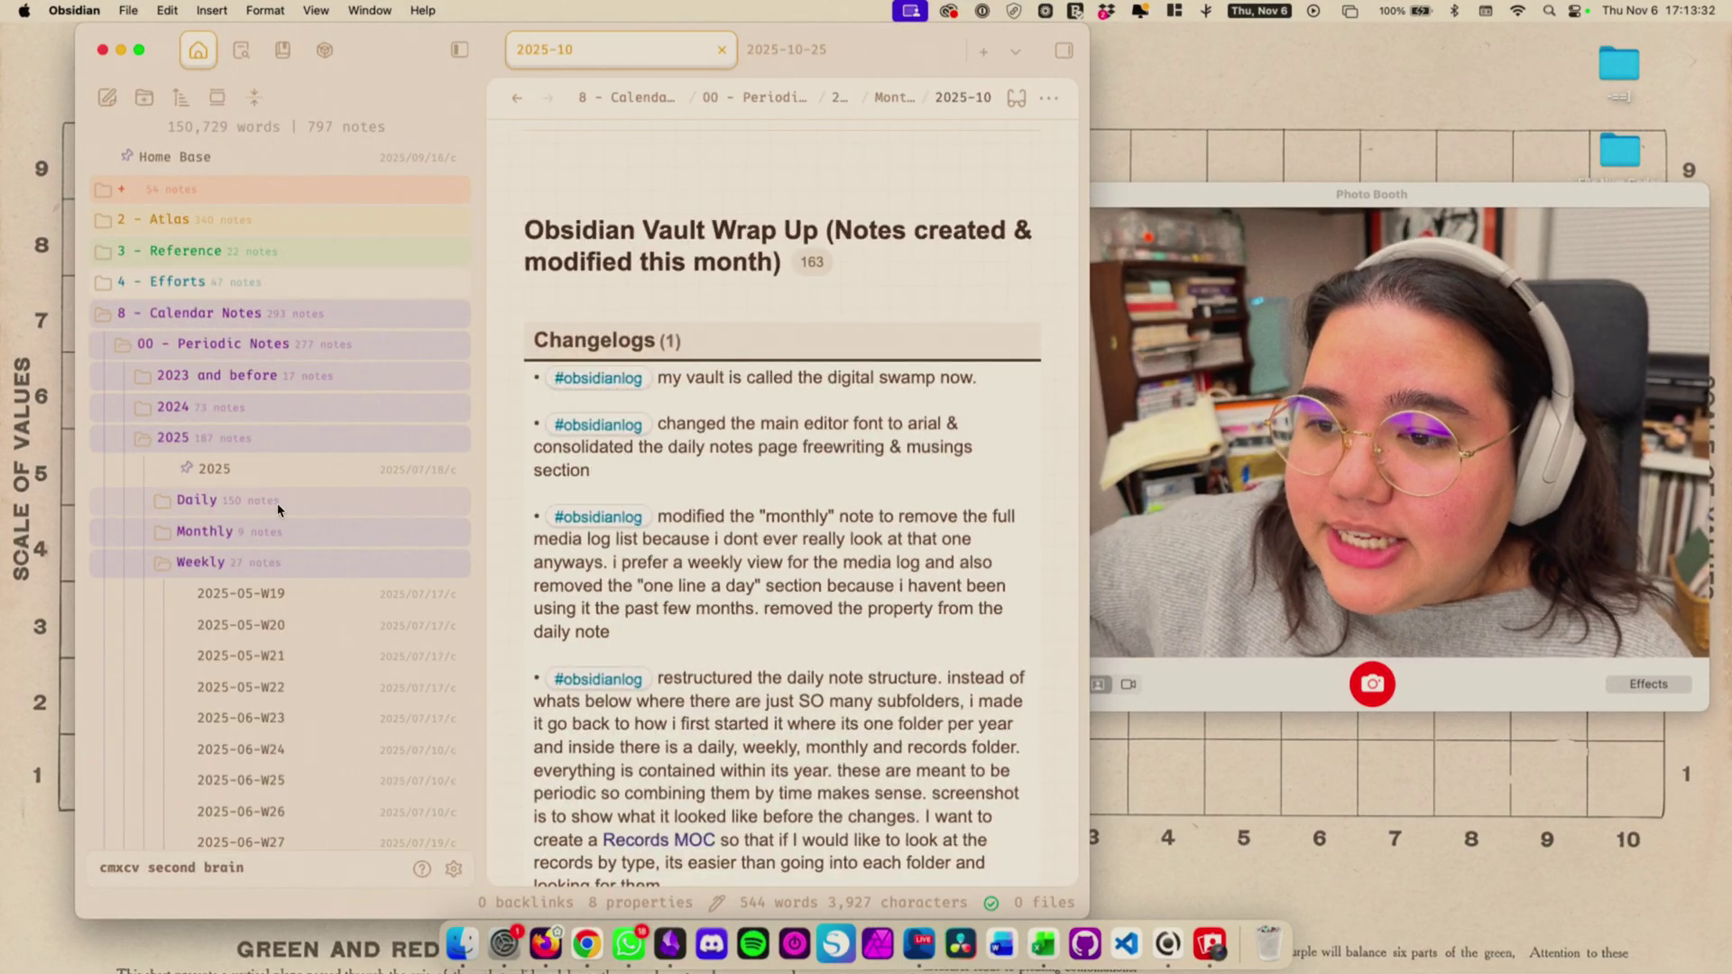
click(269, 567)
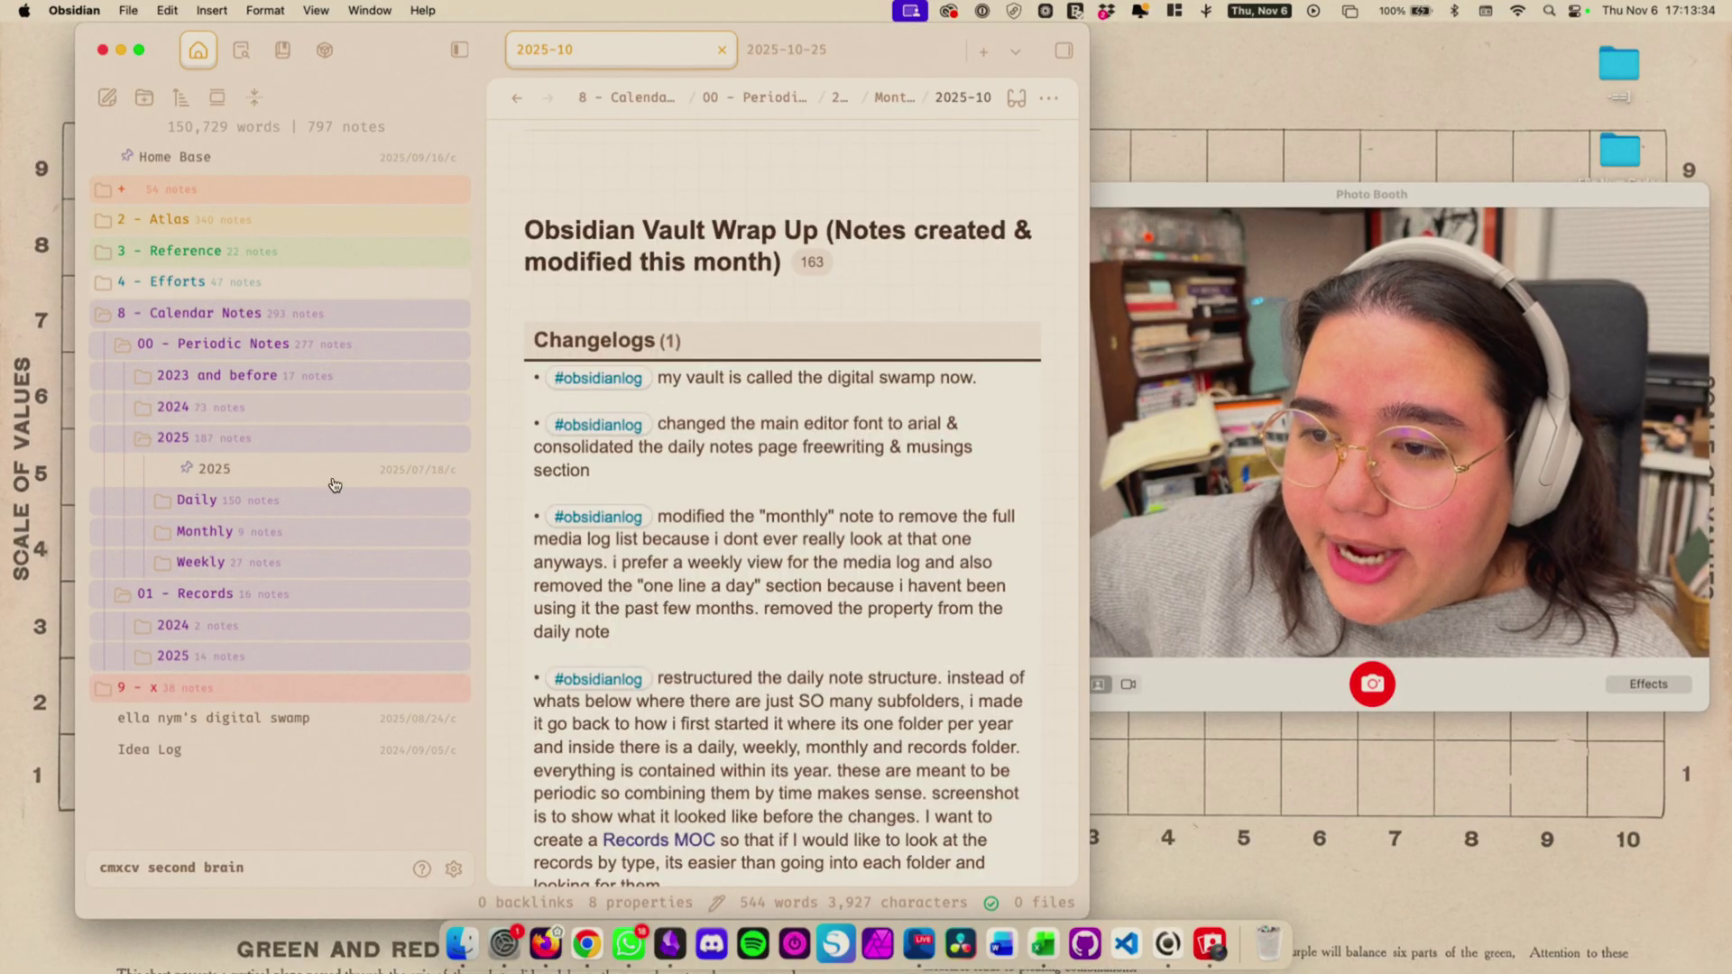
click(191, 445)
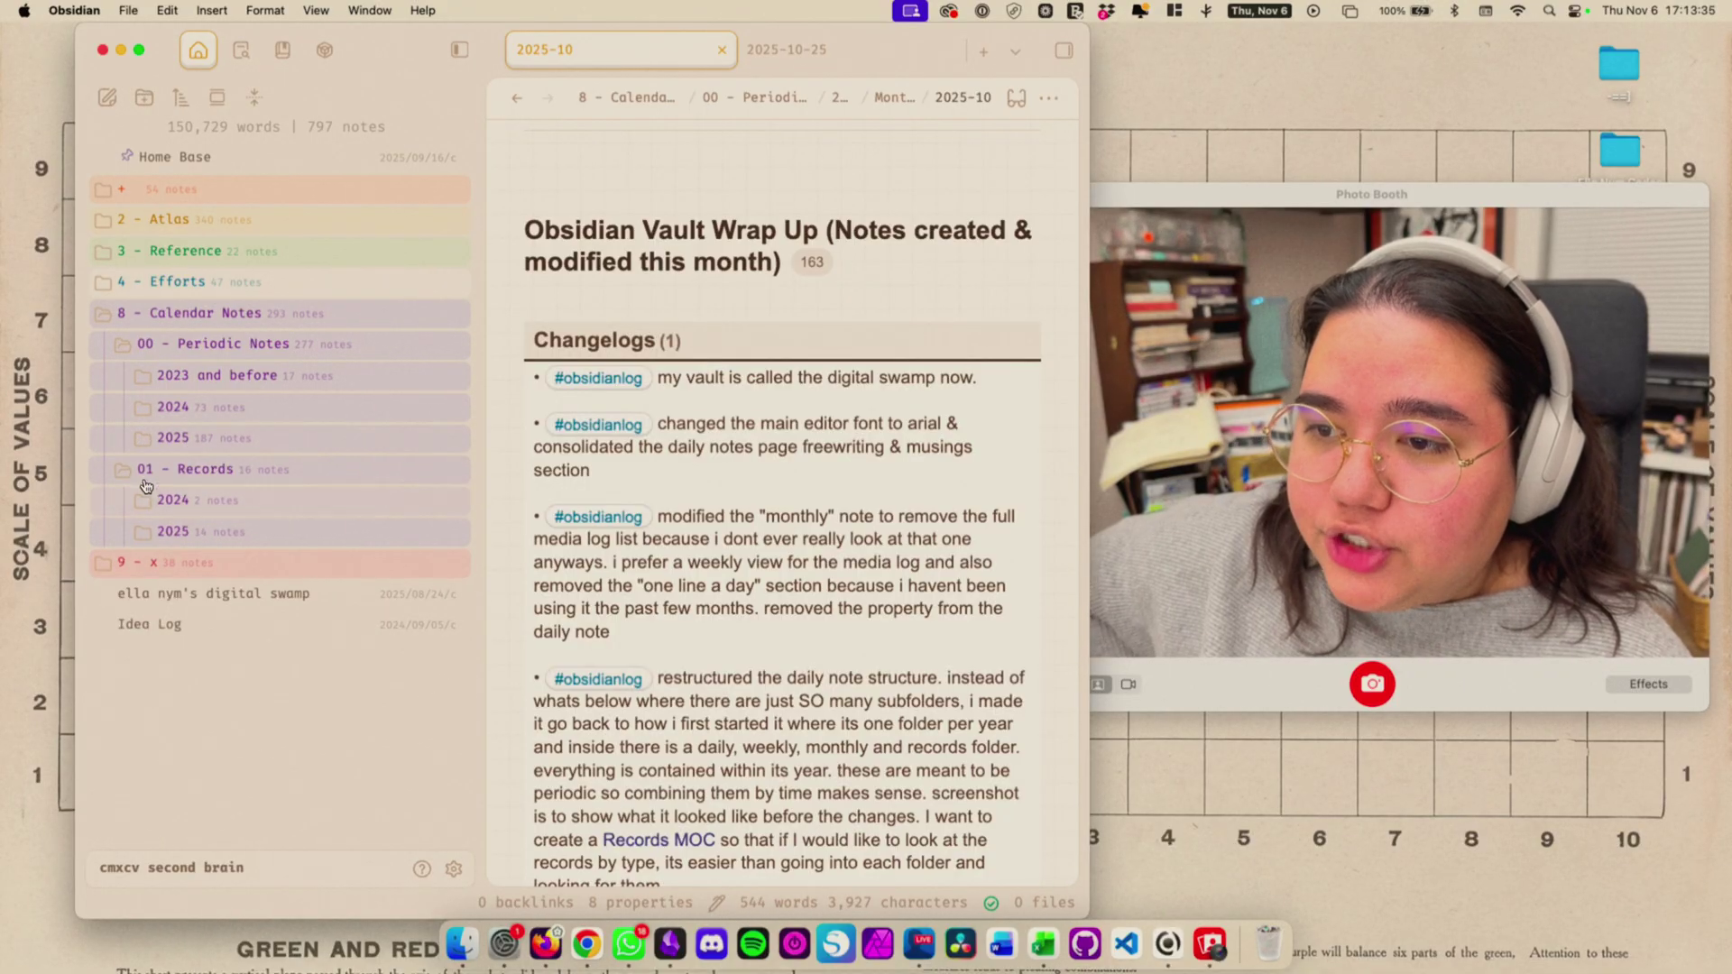
click(208, 350)
click(204, 376)
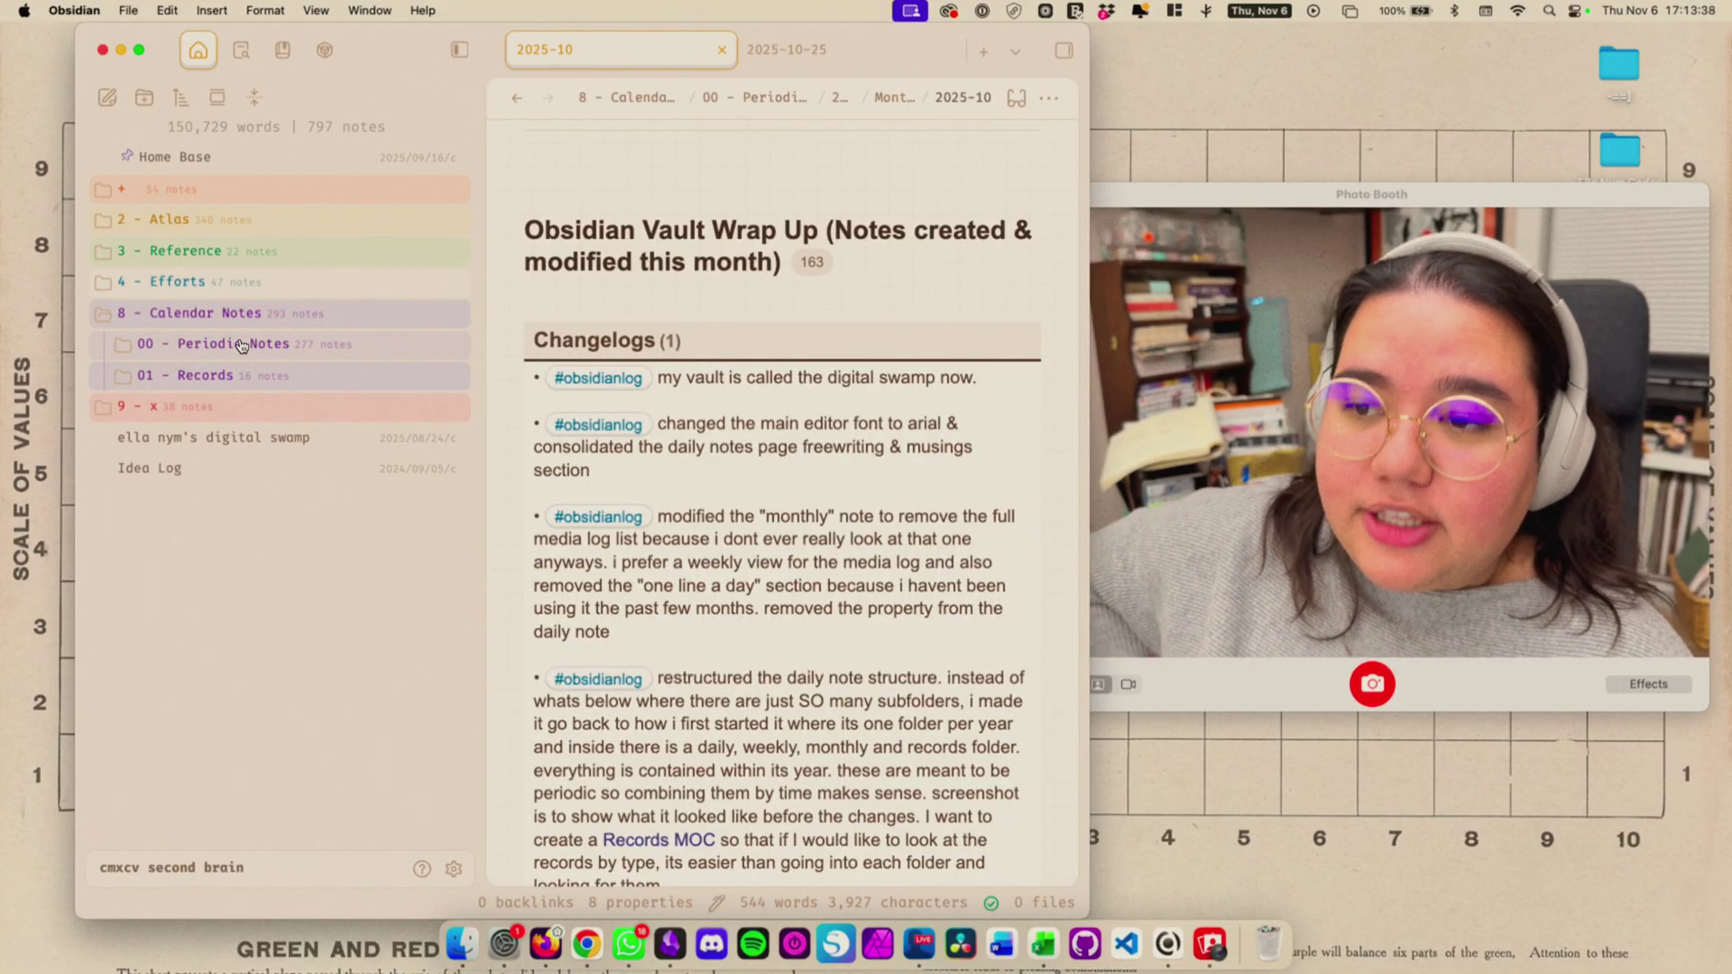
- Browse the 2025 Periodic Notes Daily, Monthly and Weekly folders, then collapse them again
click(271, 344)
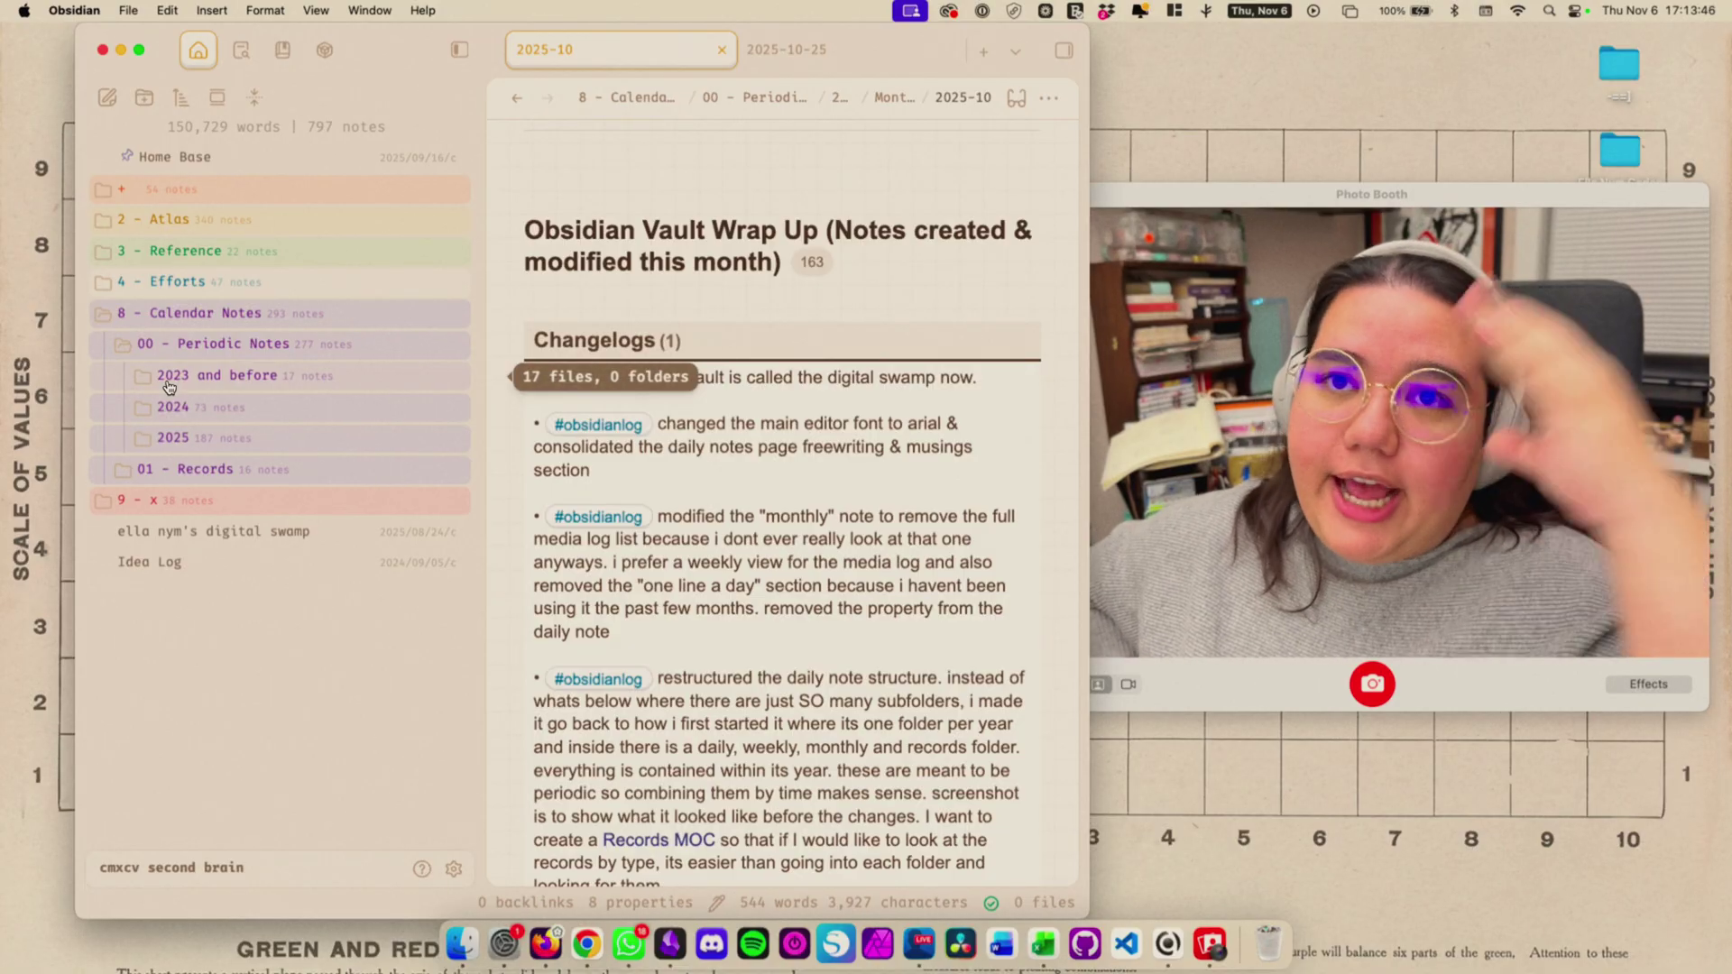
click(202, 442)
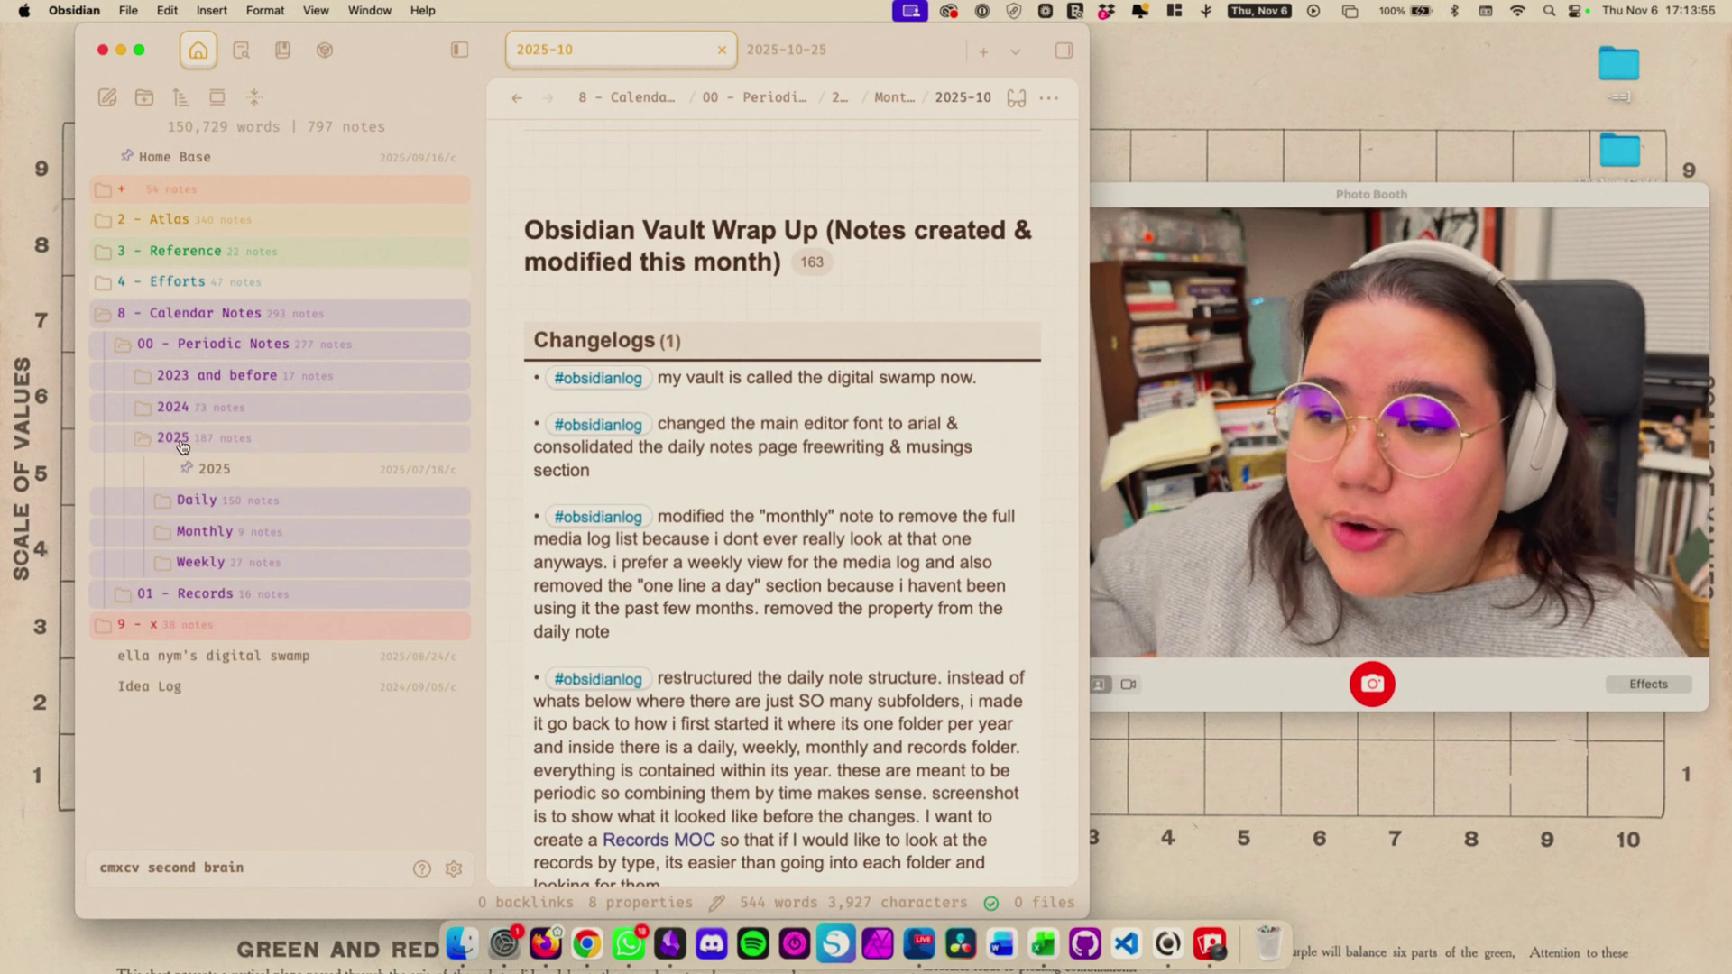
click(241, 503)
click(251, 509)
click(257, 536)
click(257, 536)
click(262, 561)
click(261, 561)
click(241, 502)
scroll(271, 559, down, 5)
scroll(314, 615, up, 4)
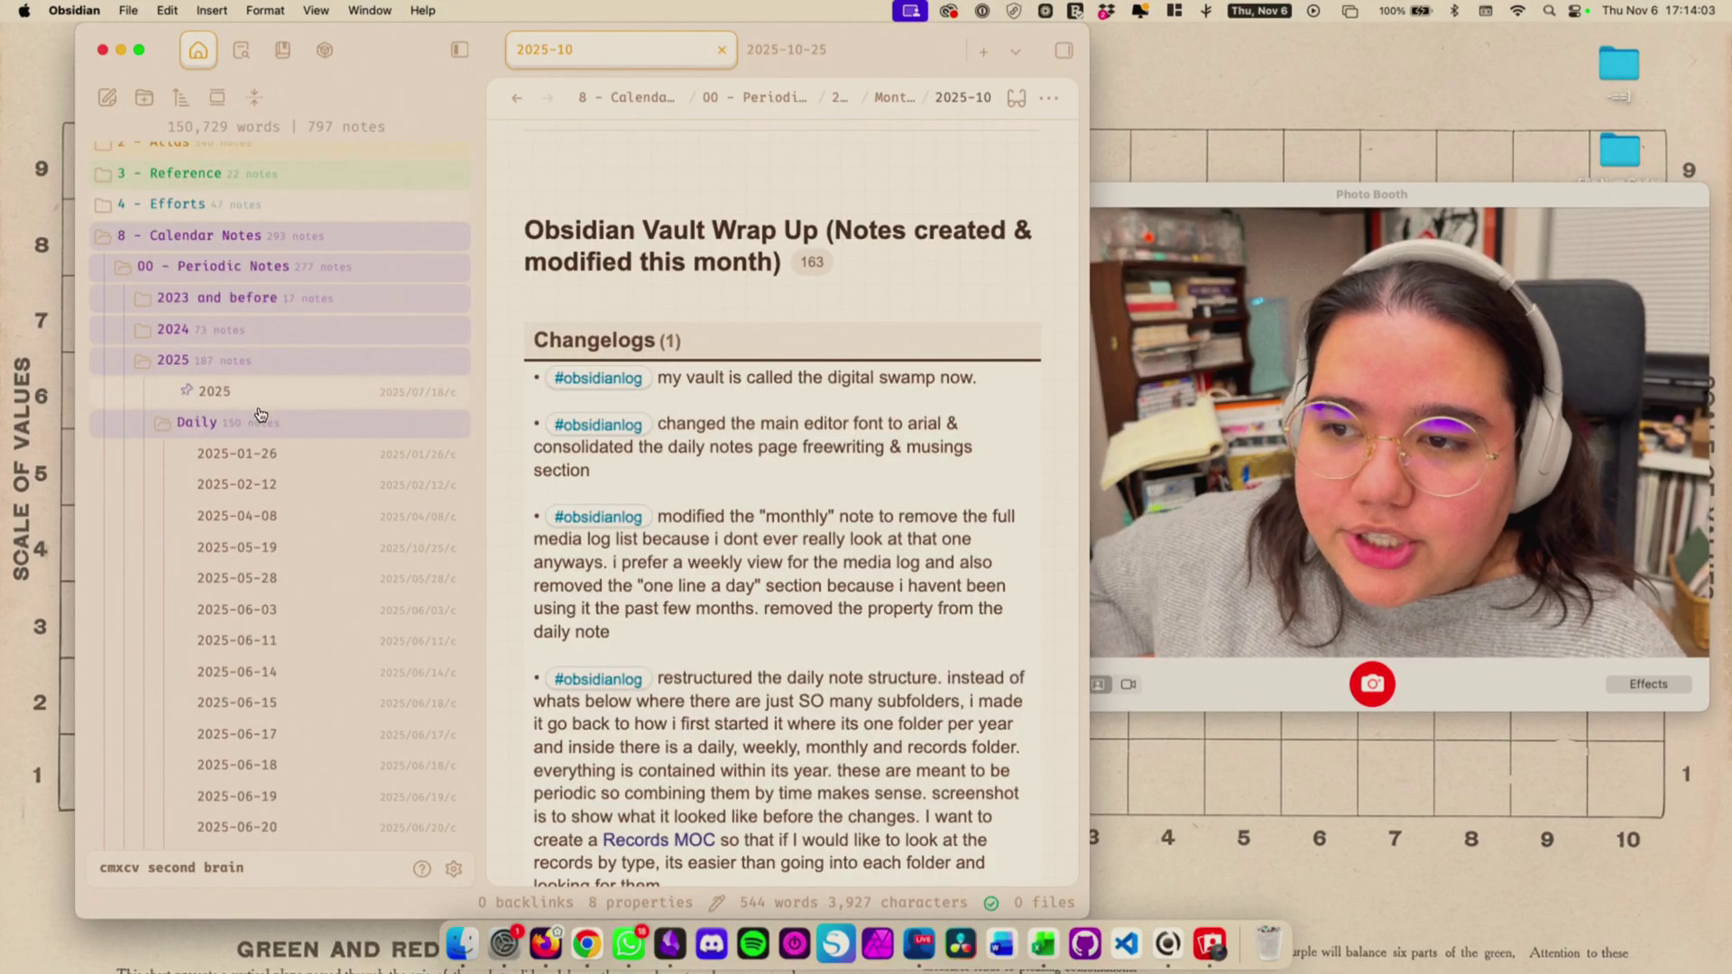
click(256, 427)
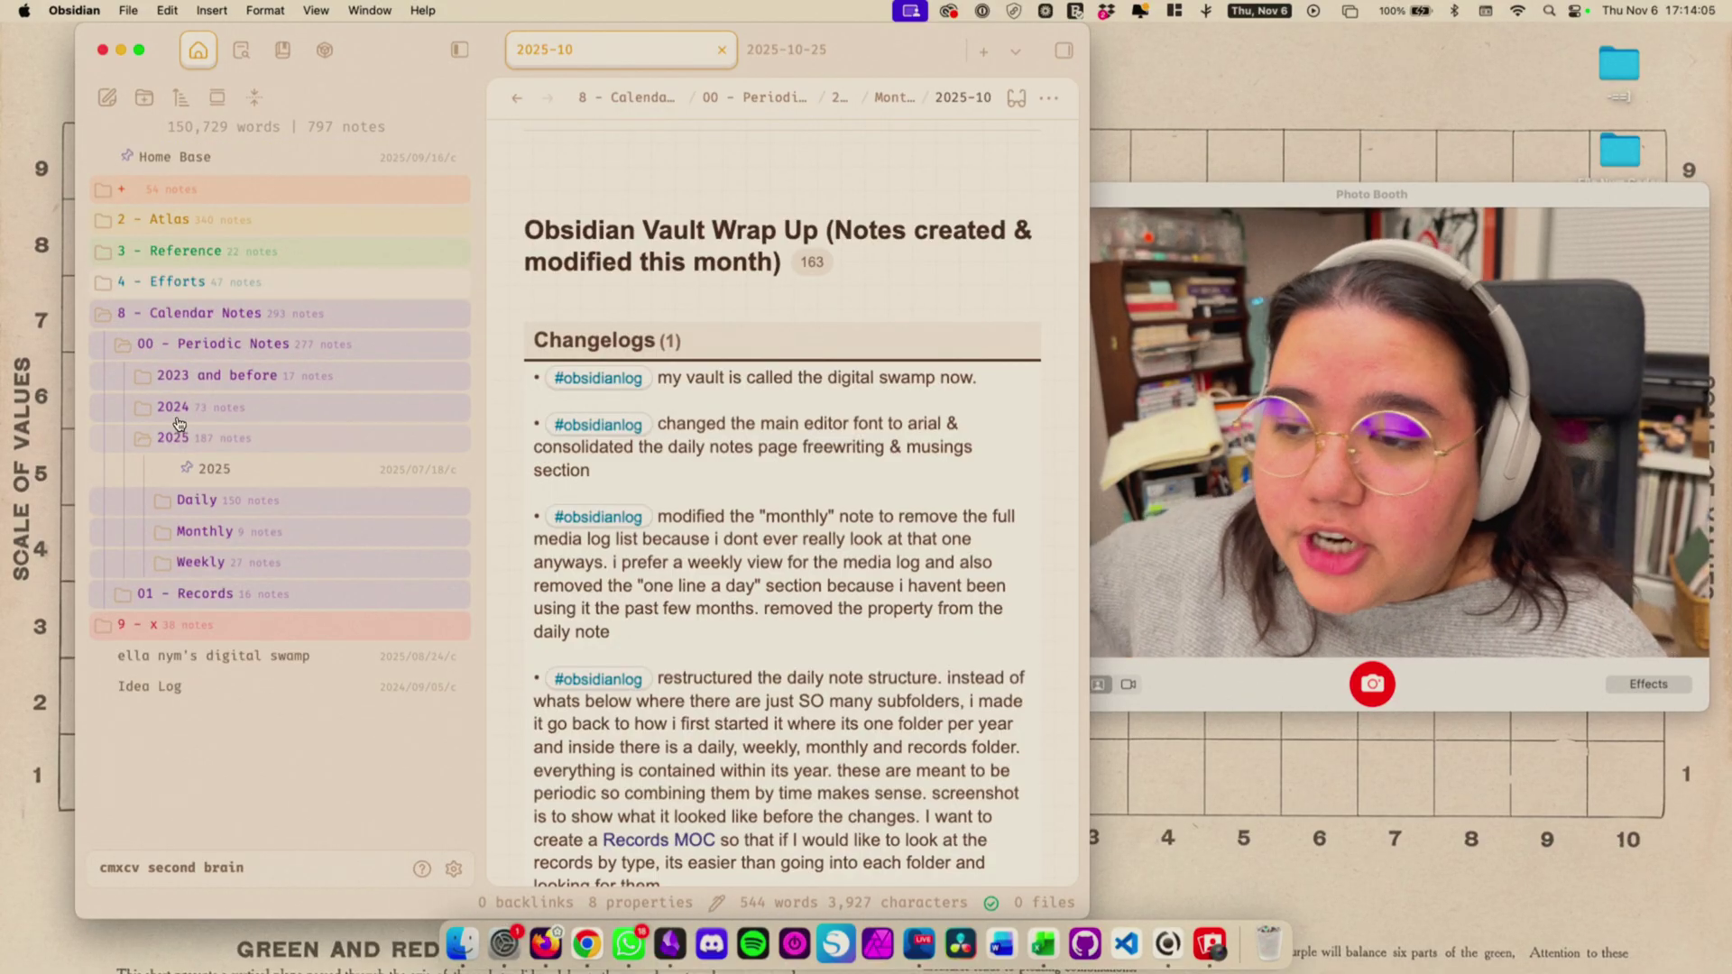
click(201, 442)
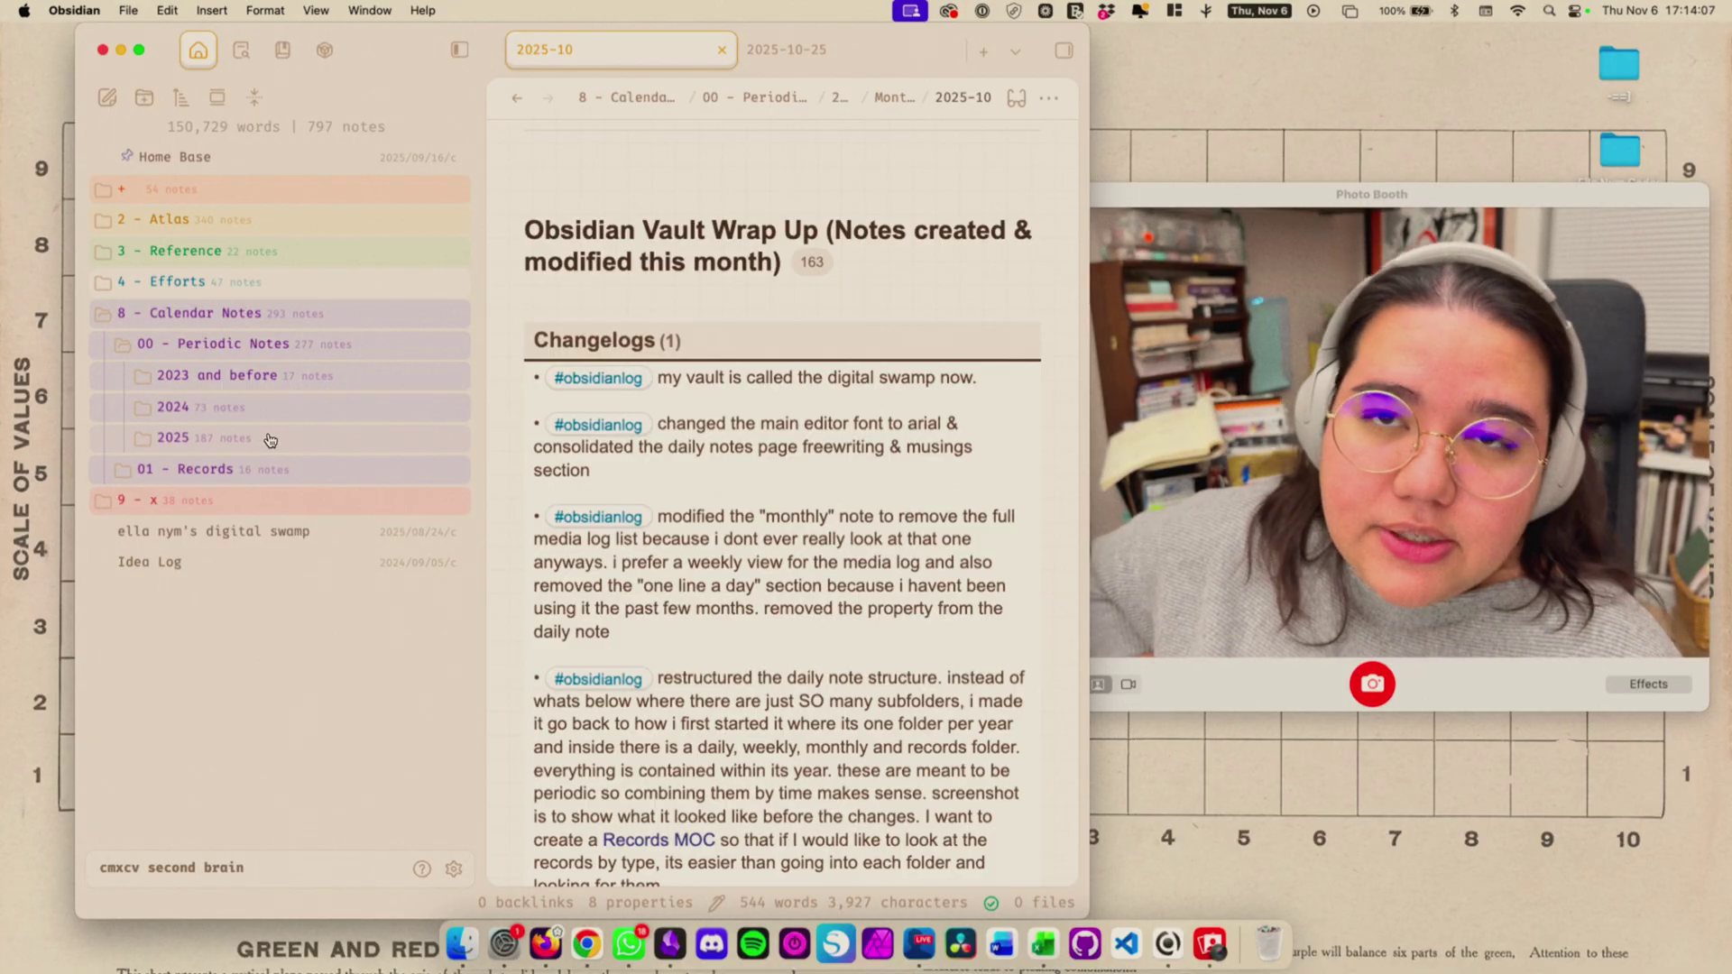
- Expand 01 - Records and its 2025 folder to list the Records notes
scroll(660, 539, down, 1)
scroll(661, 540, down, 3)
click(291, 476)
click(202, 529)
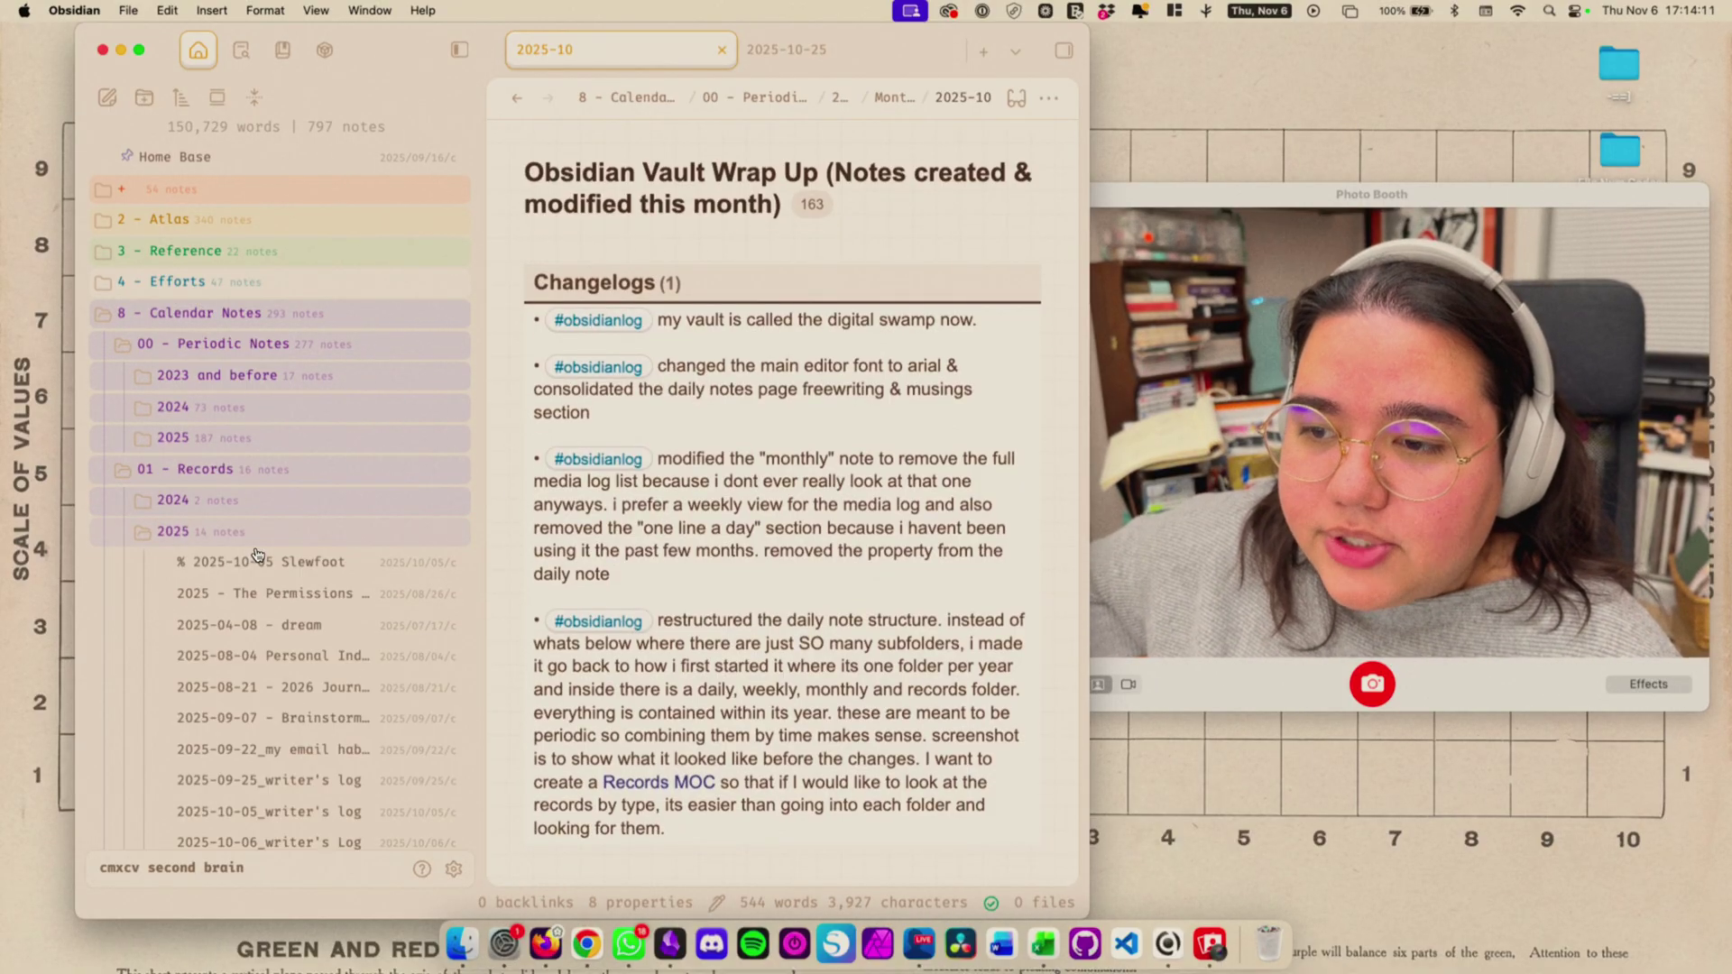
click(249, 531)
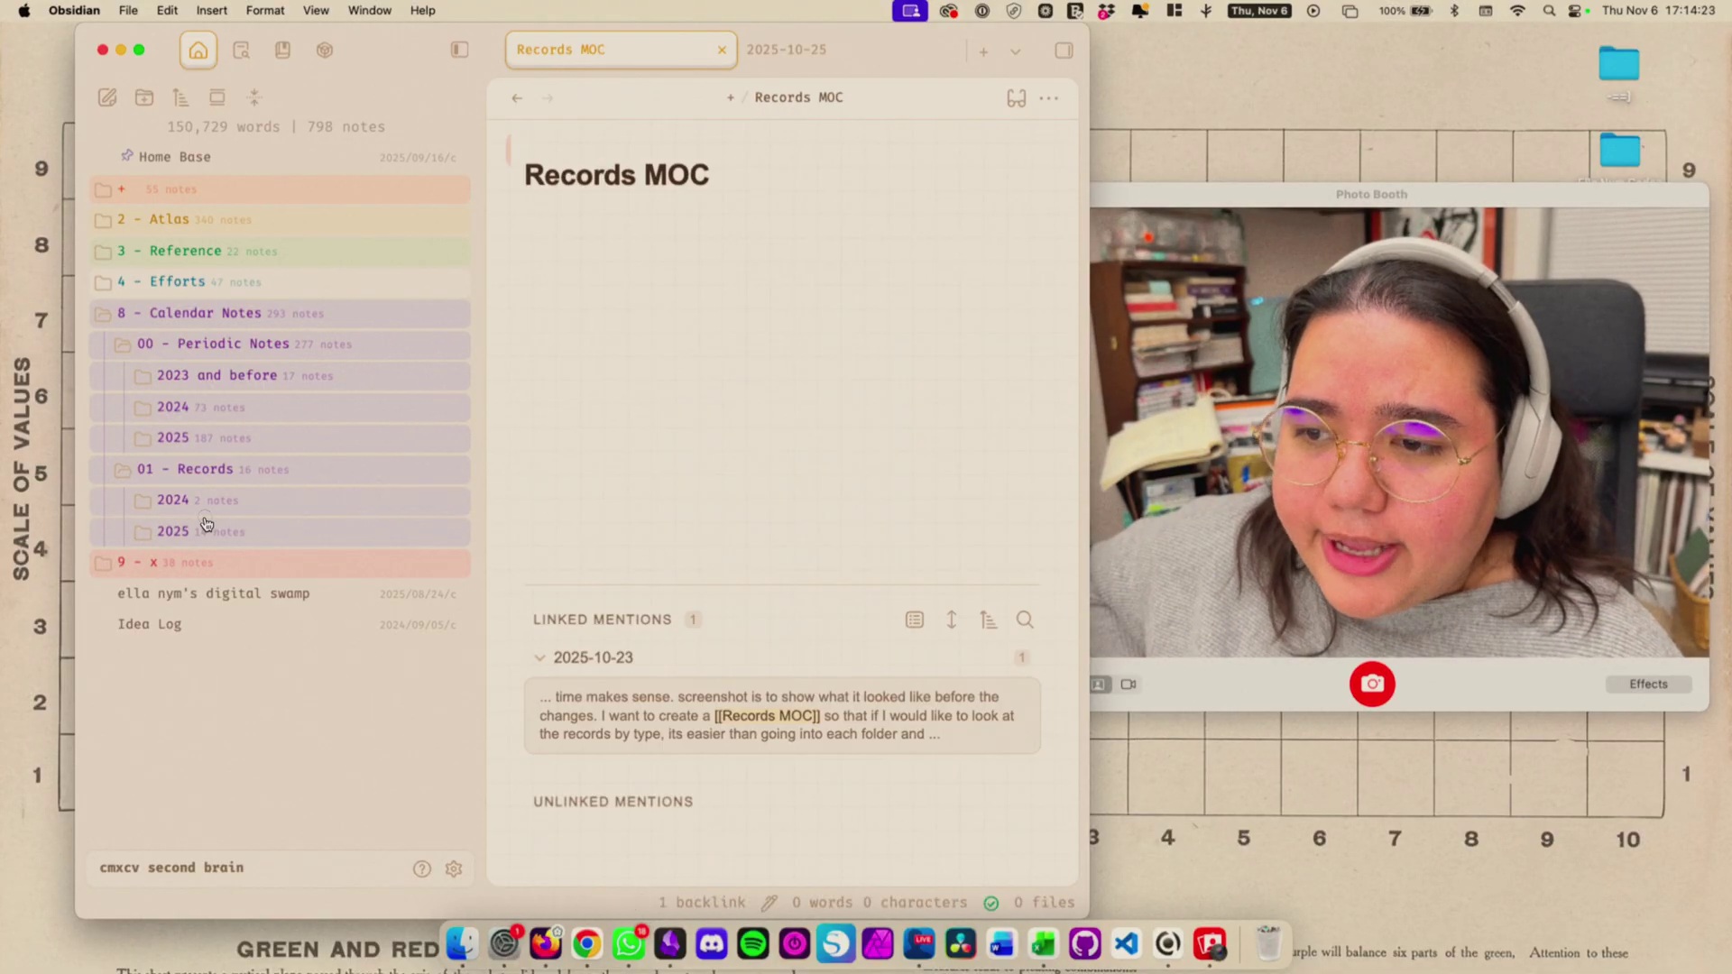
click(206, 525)
scroll(376, 614, down, 2)
scroll(375, 613, down, 2)
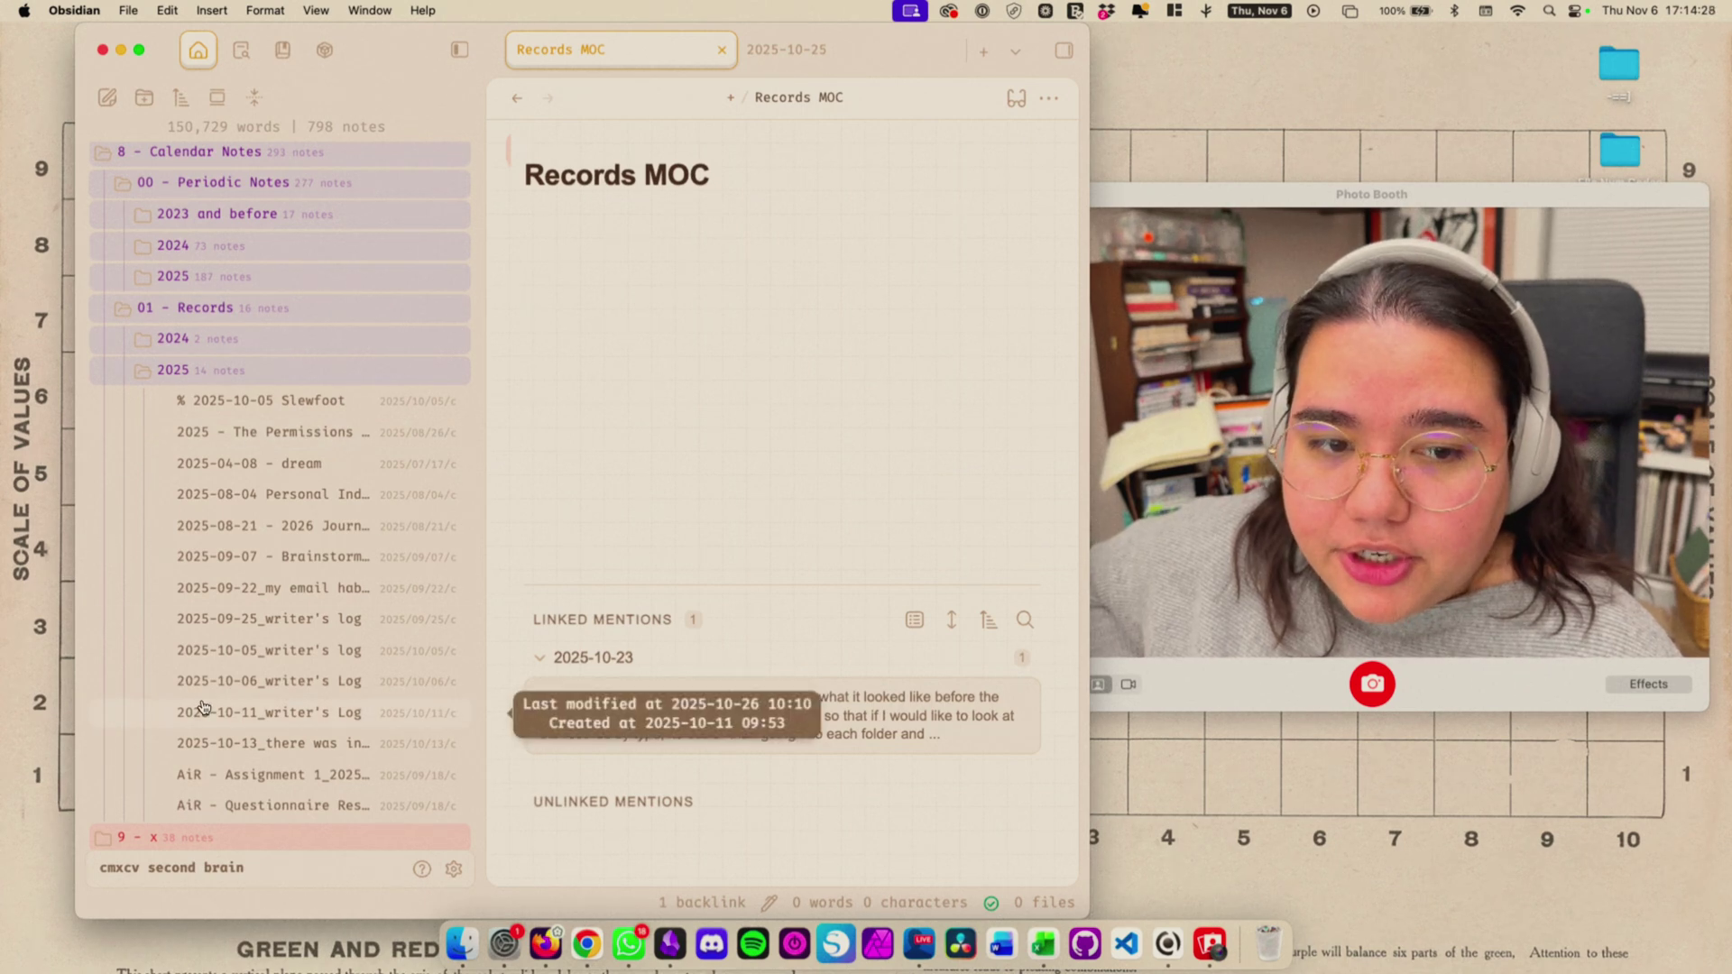
- Collapse Records' 2025 folder, hide the file list, and show 2025-10-25 with calendar and properties
scroll(237, 381, up, 3)
click(212, 488)
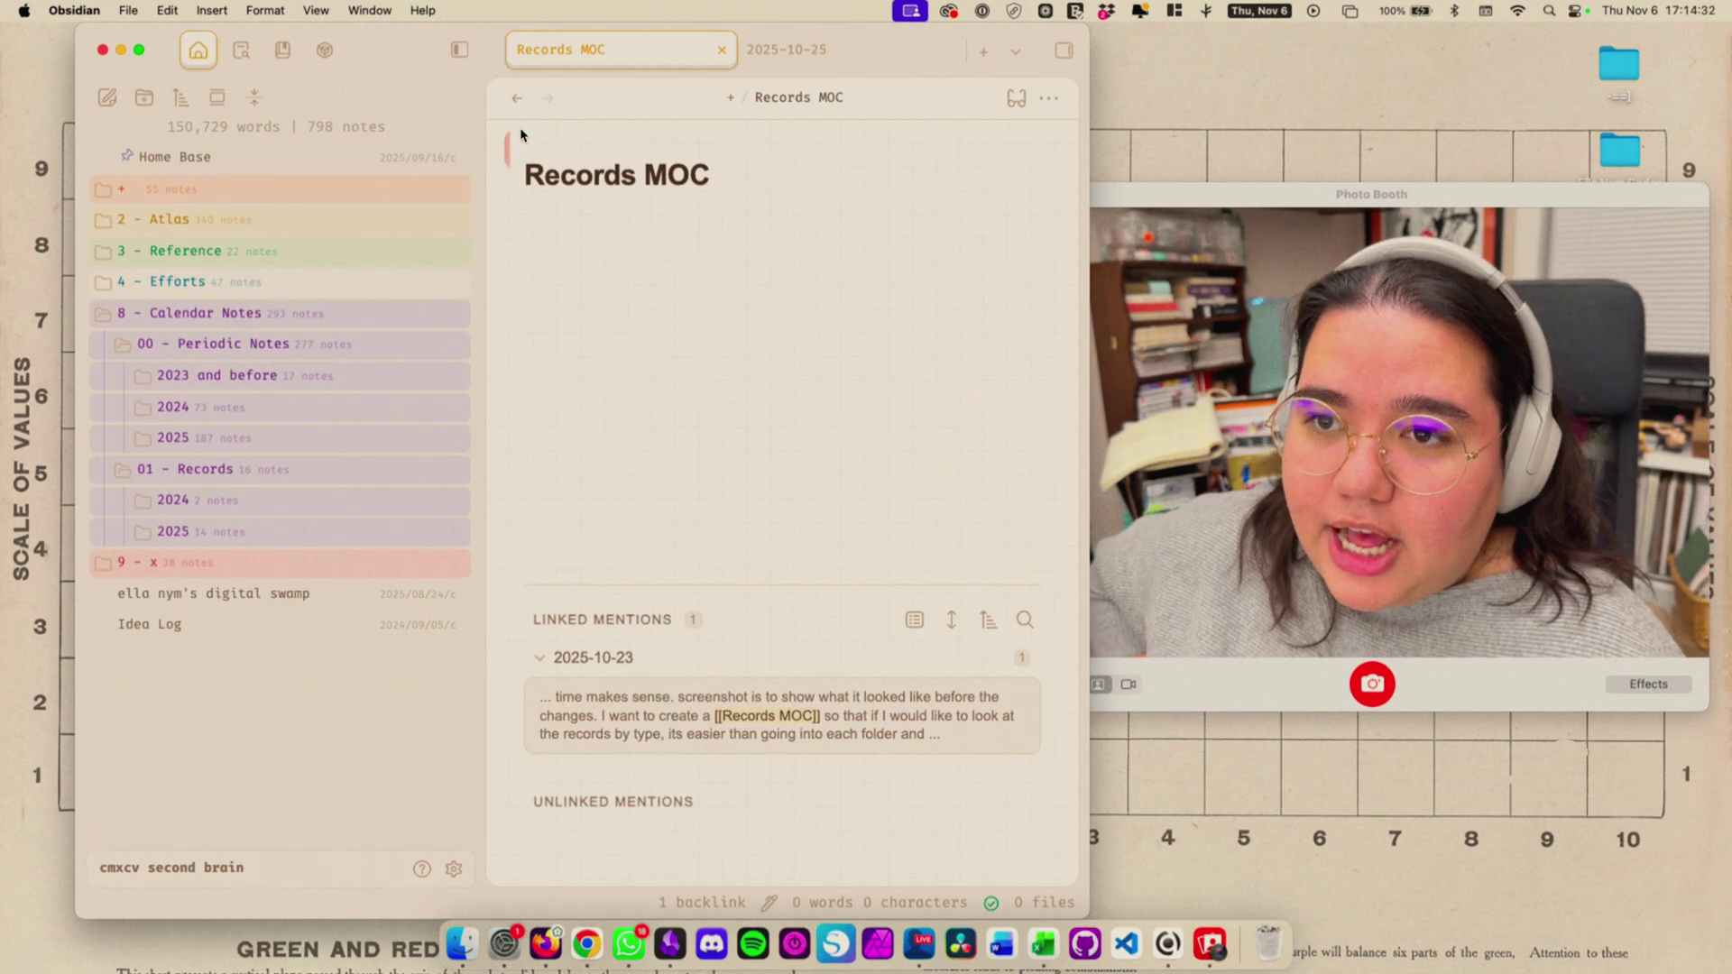
click(463, 51)
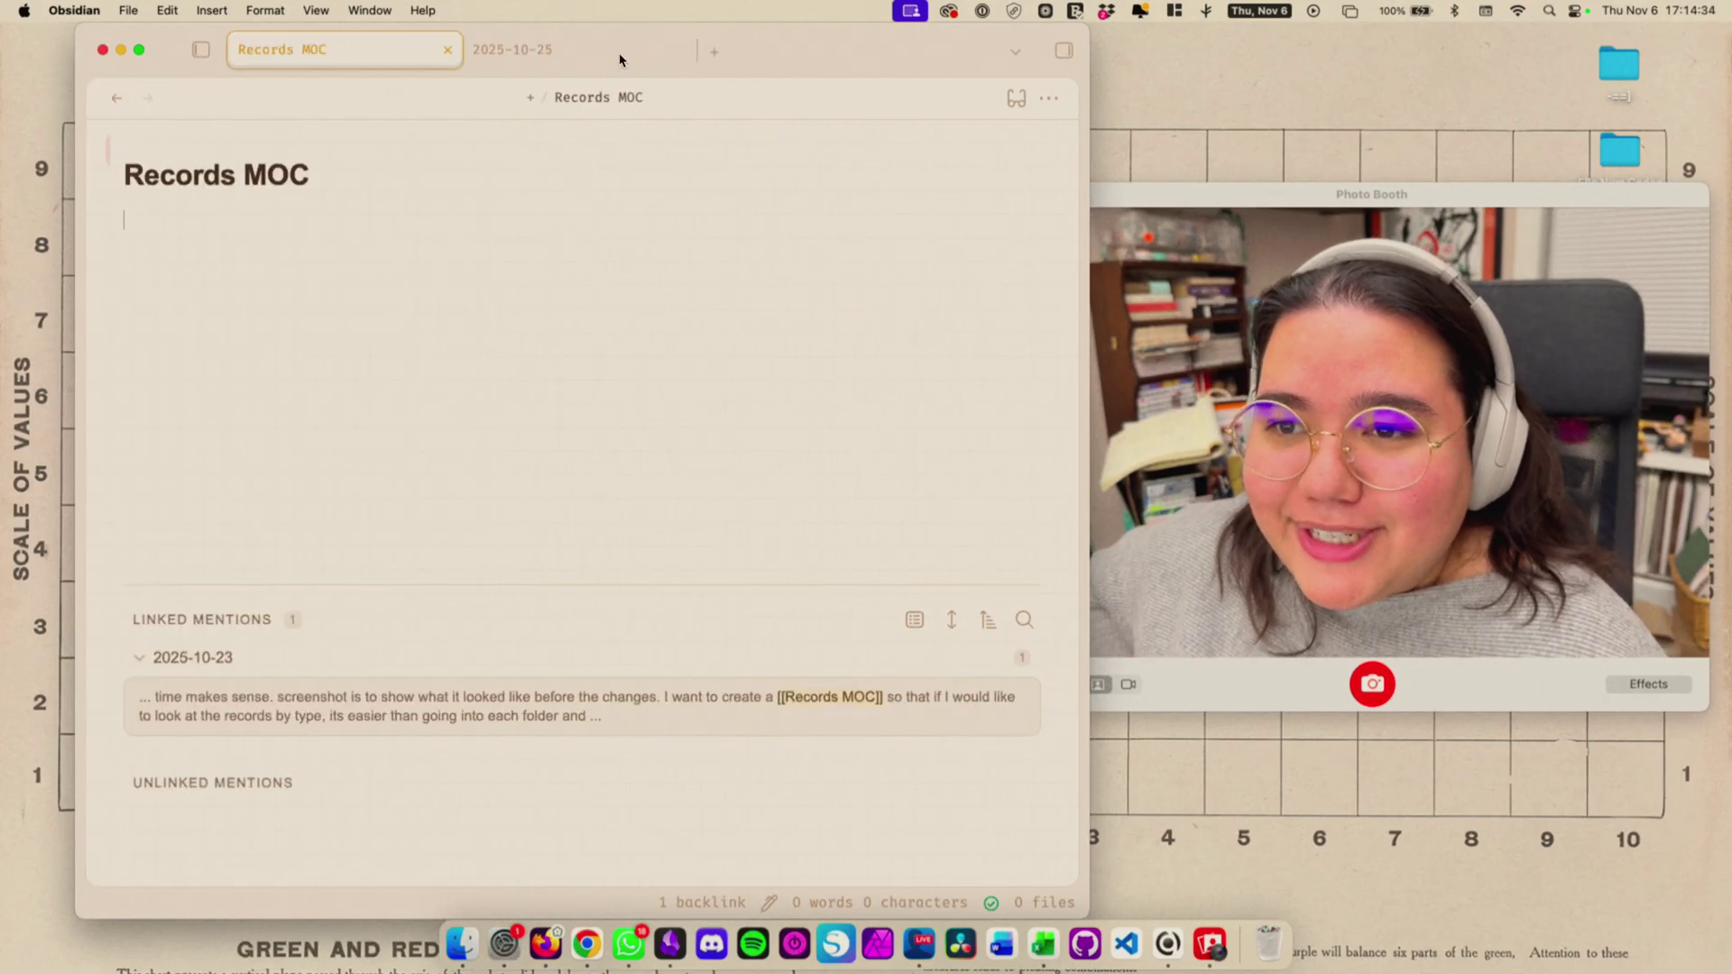
click(551, 54)
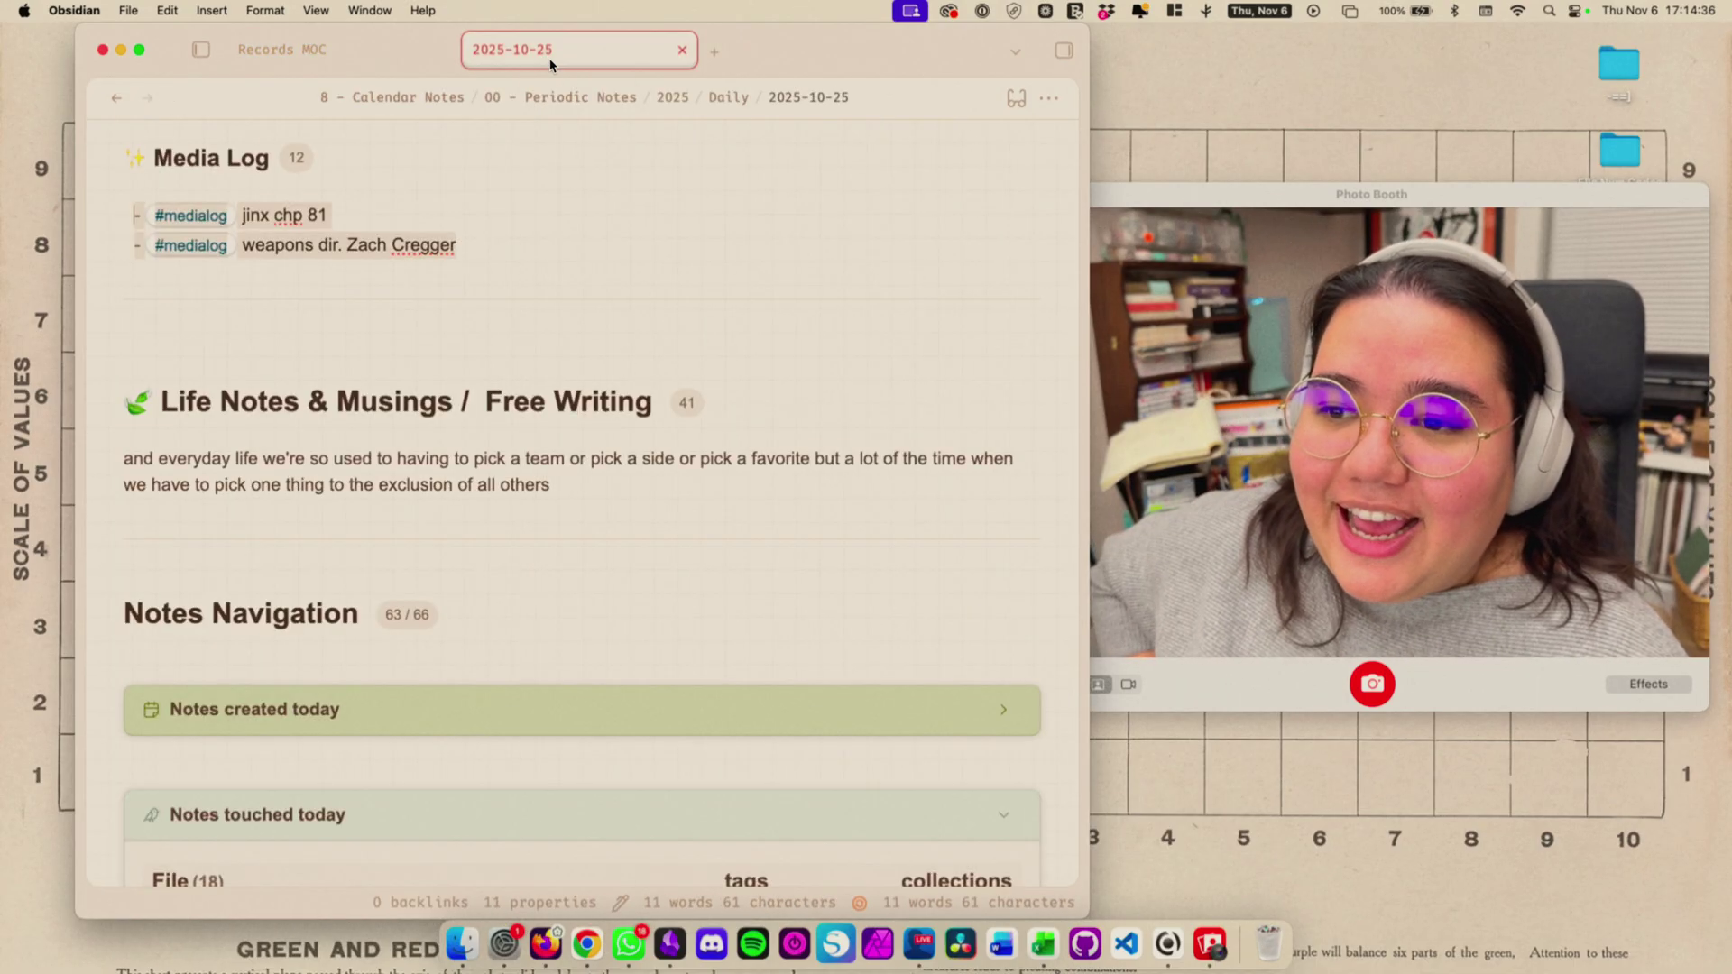
scroll(607, 384, down, 3)
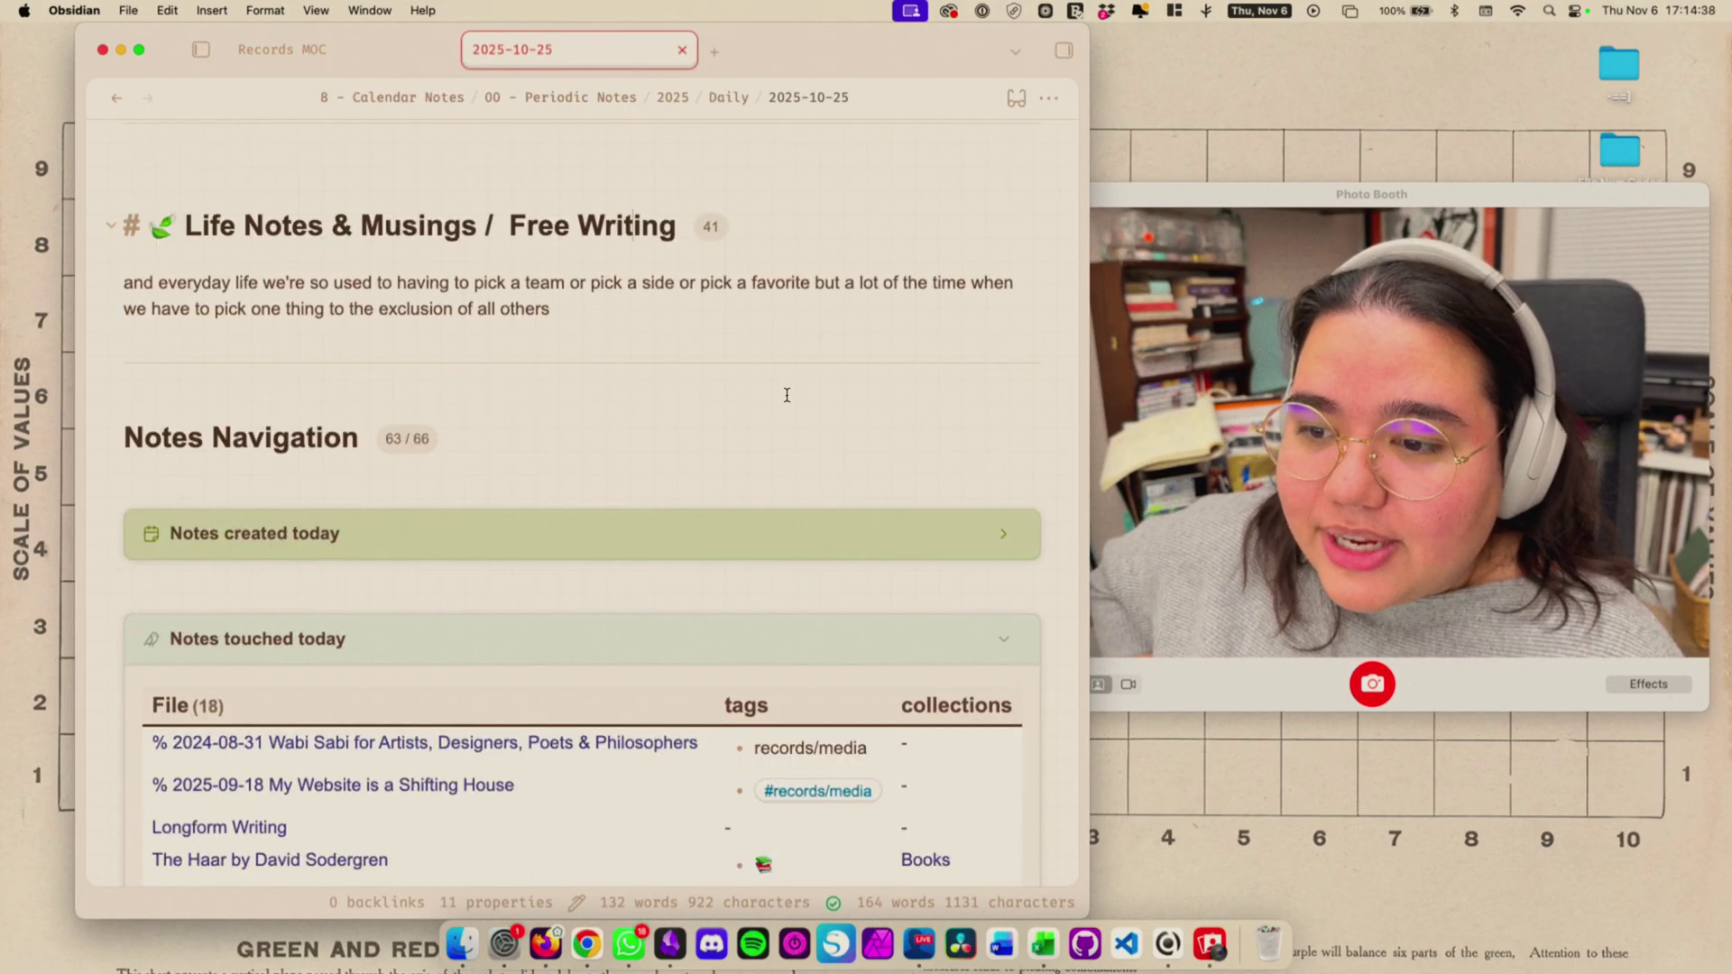
click(1063, 51)
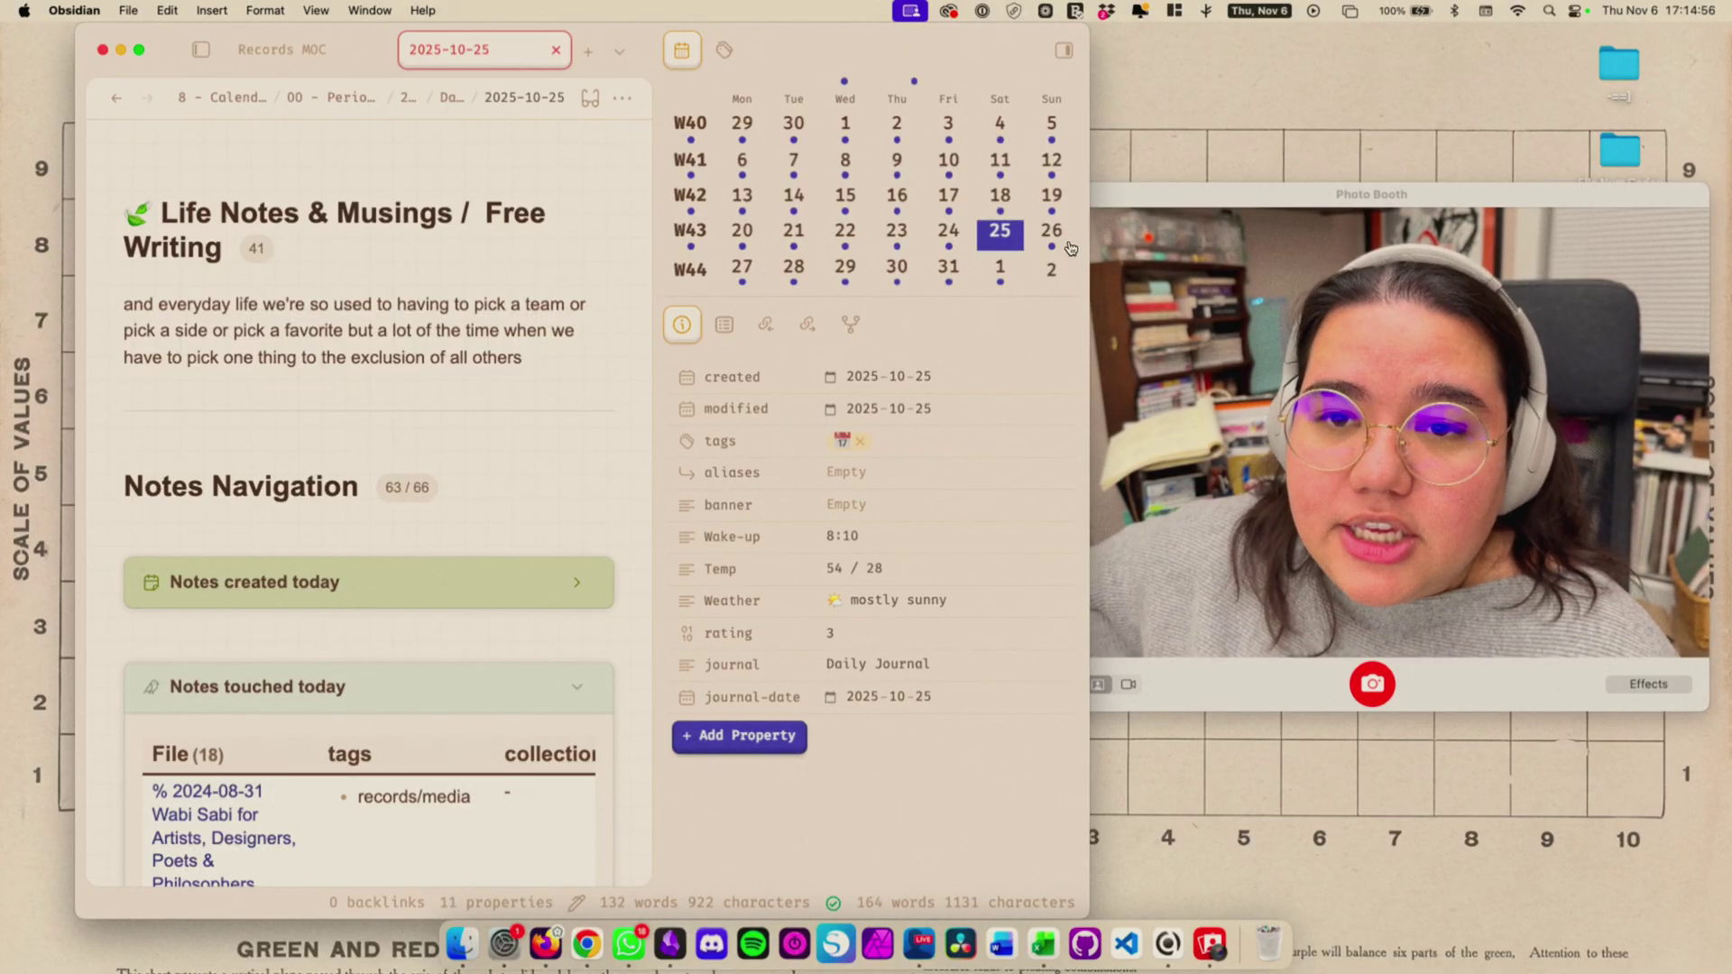
scroll(818, 191, up, 2)
scroll(839, 197, down, 2)
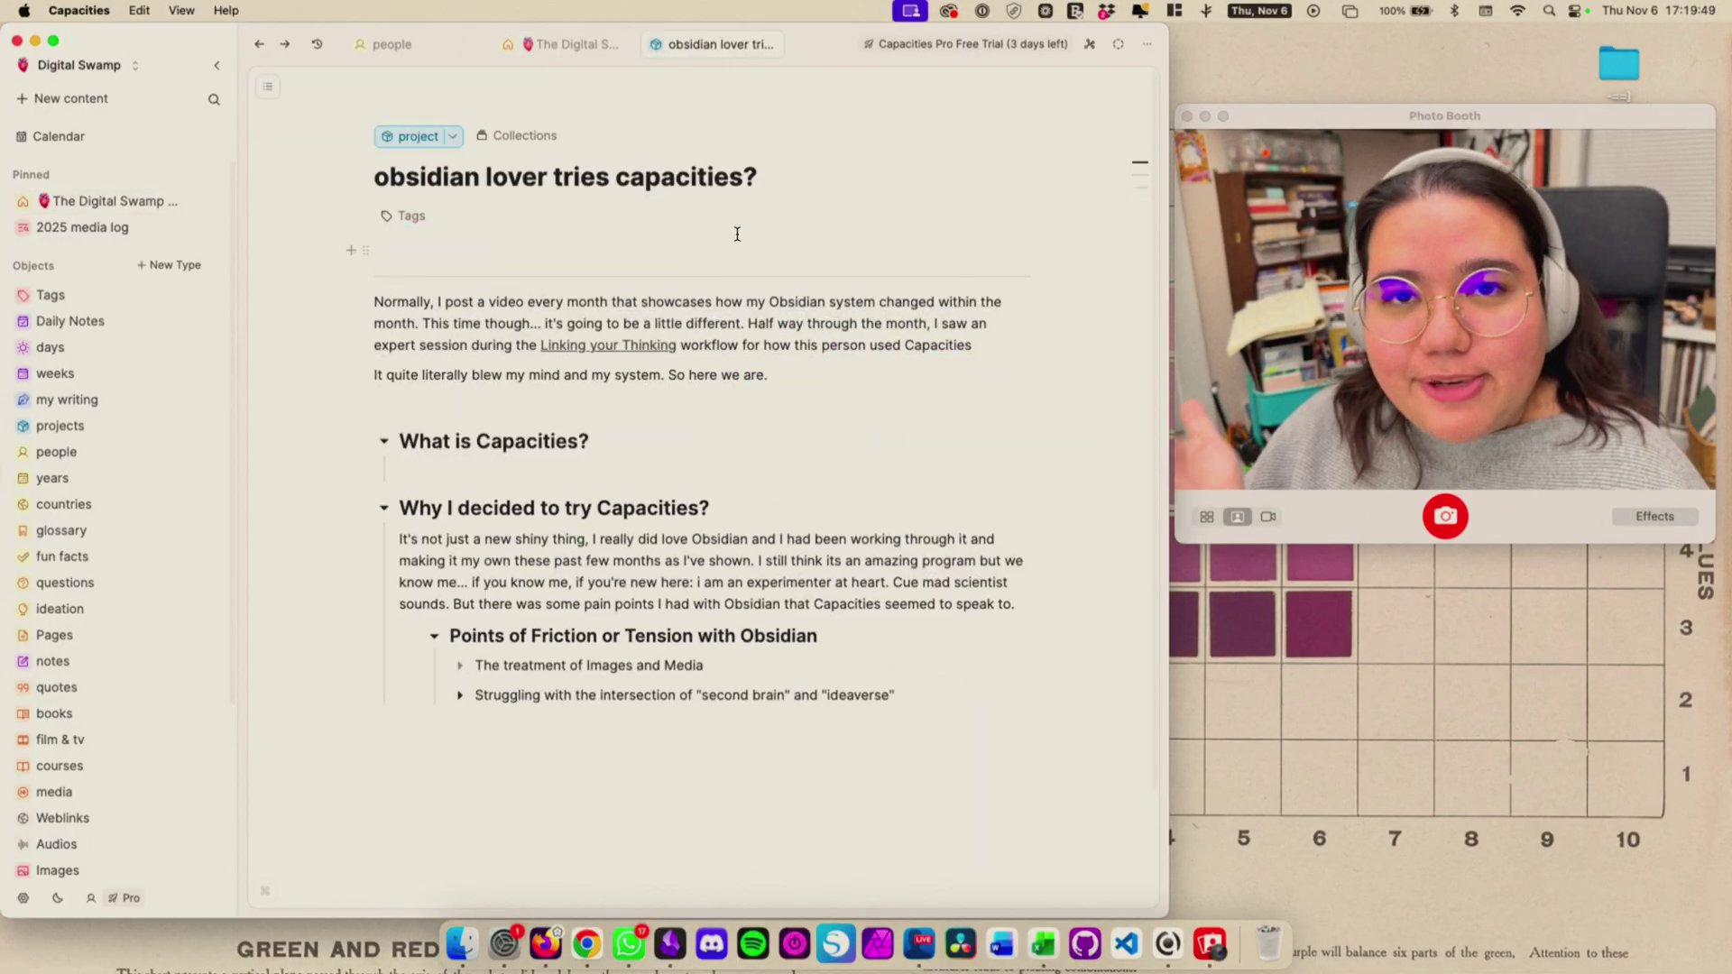
- Scroll down the capacities.io homepage shown in Firefox
scroll(911, 315, down, 2)
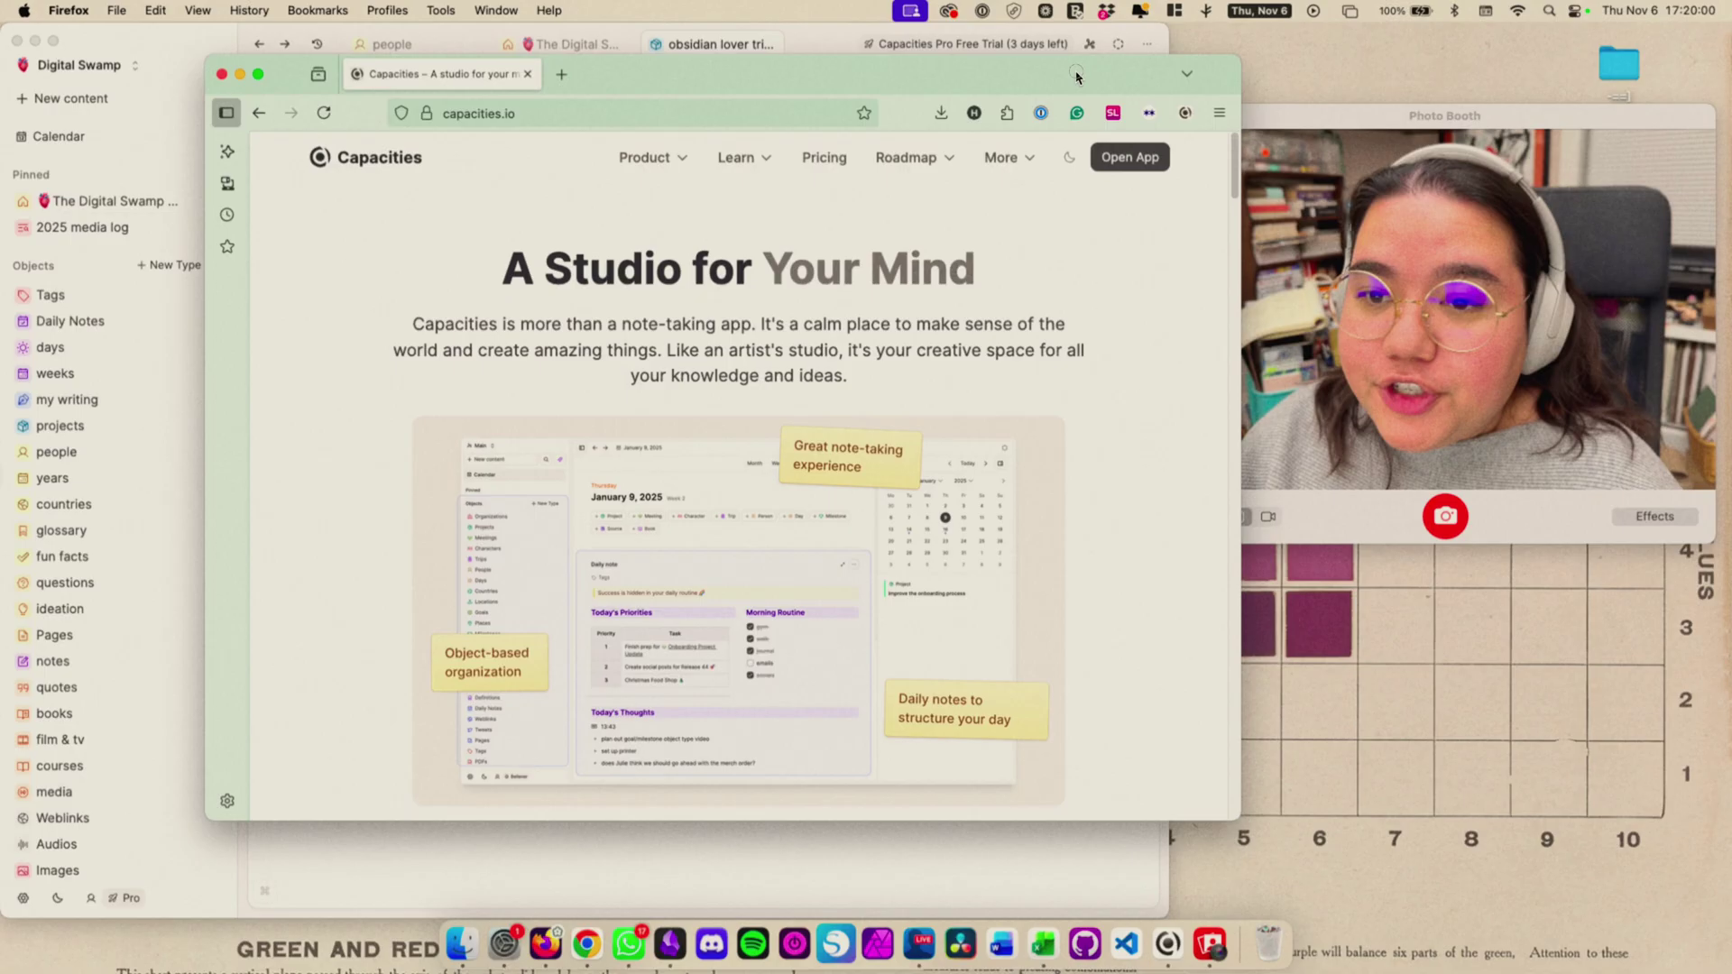
- Scroll capacities.io down to 'We're surrounded by Objects', then close the browser window
scroll(1001, 356, down, 5)
scroll(1002, 359, down, 8)
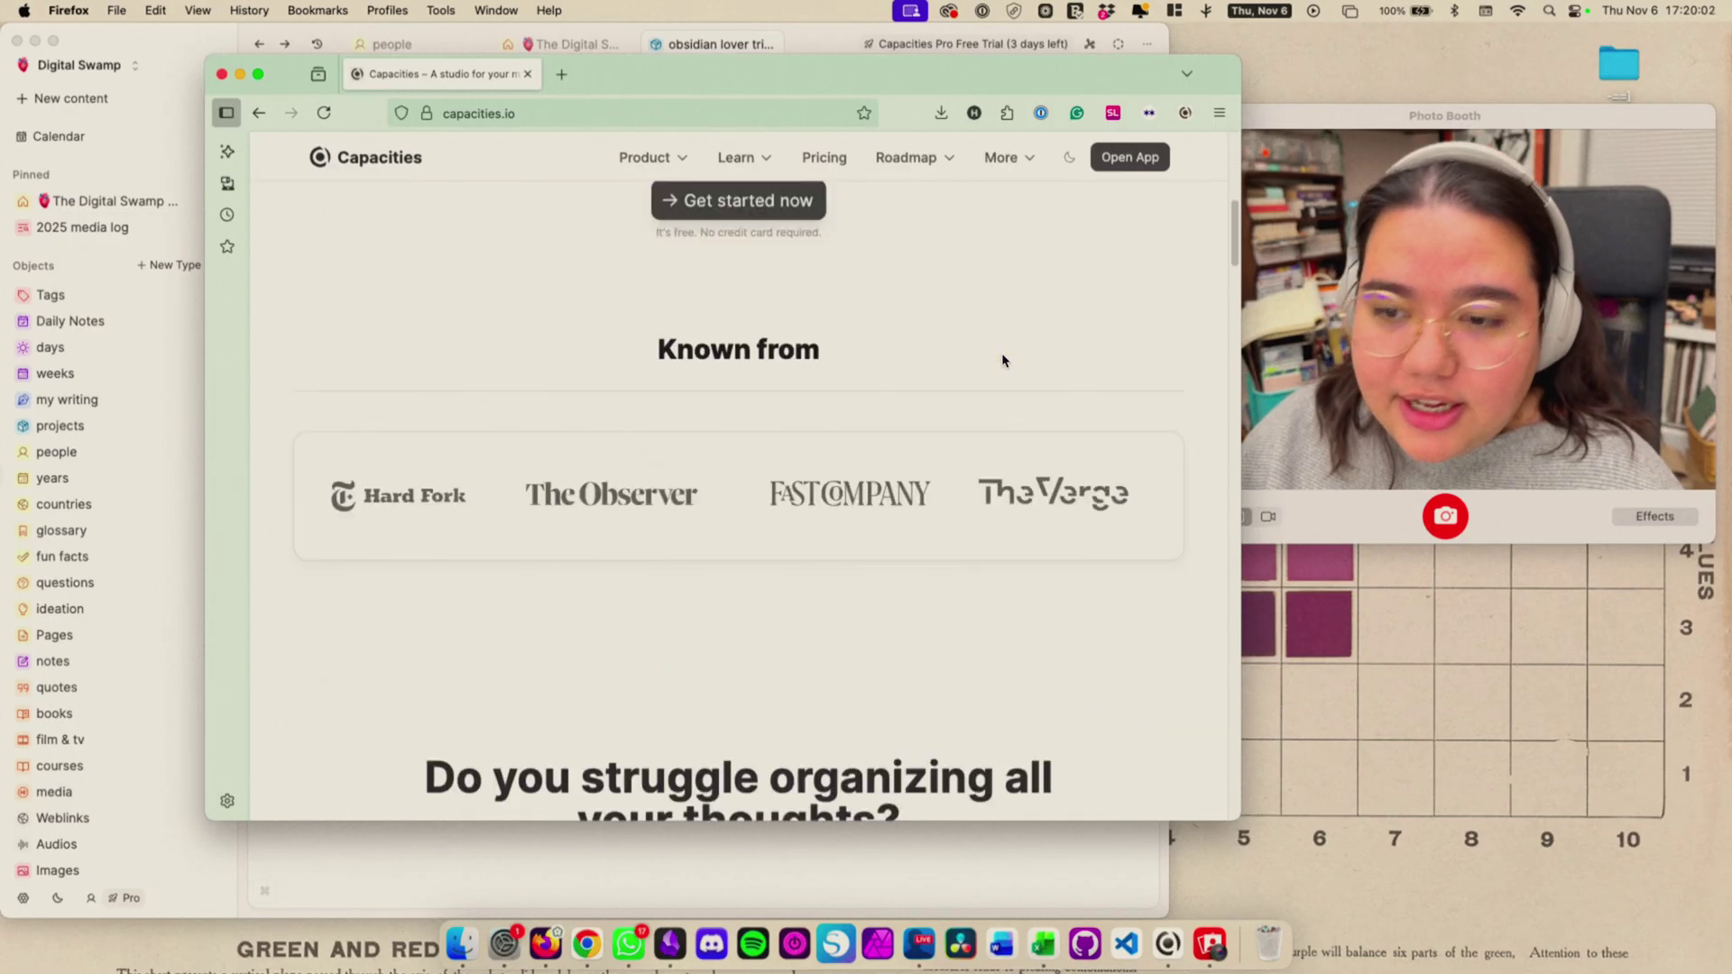
scroll(1002, 359, down, 5)
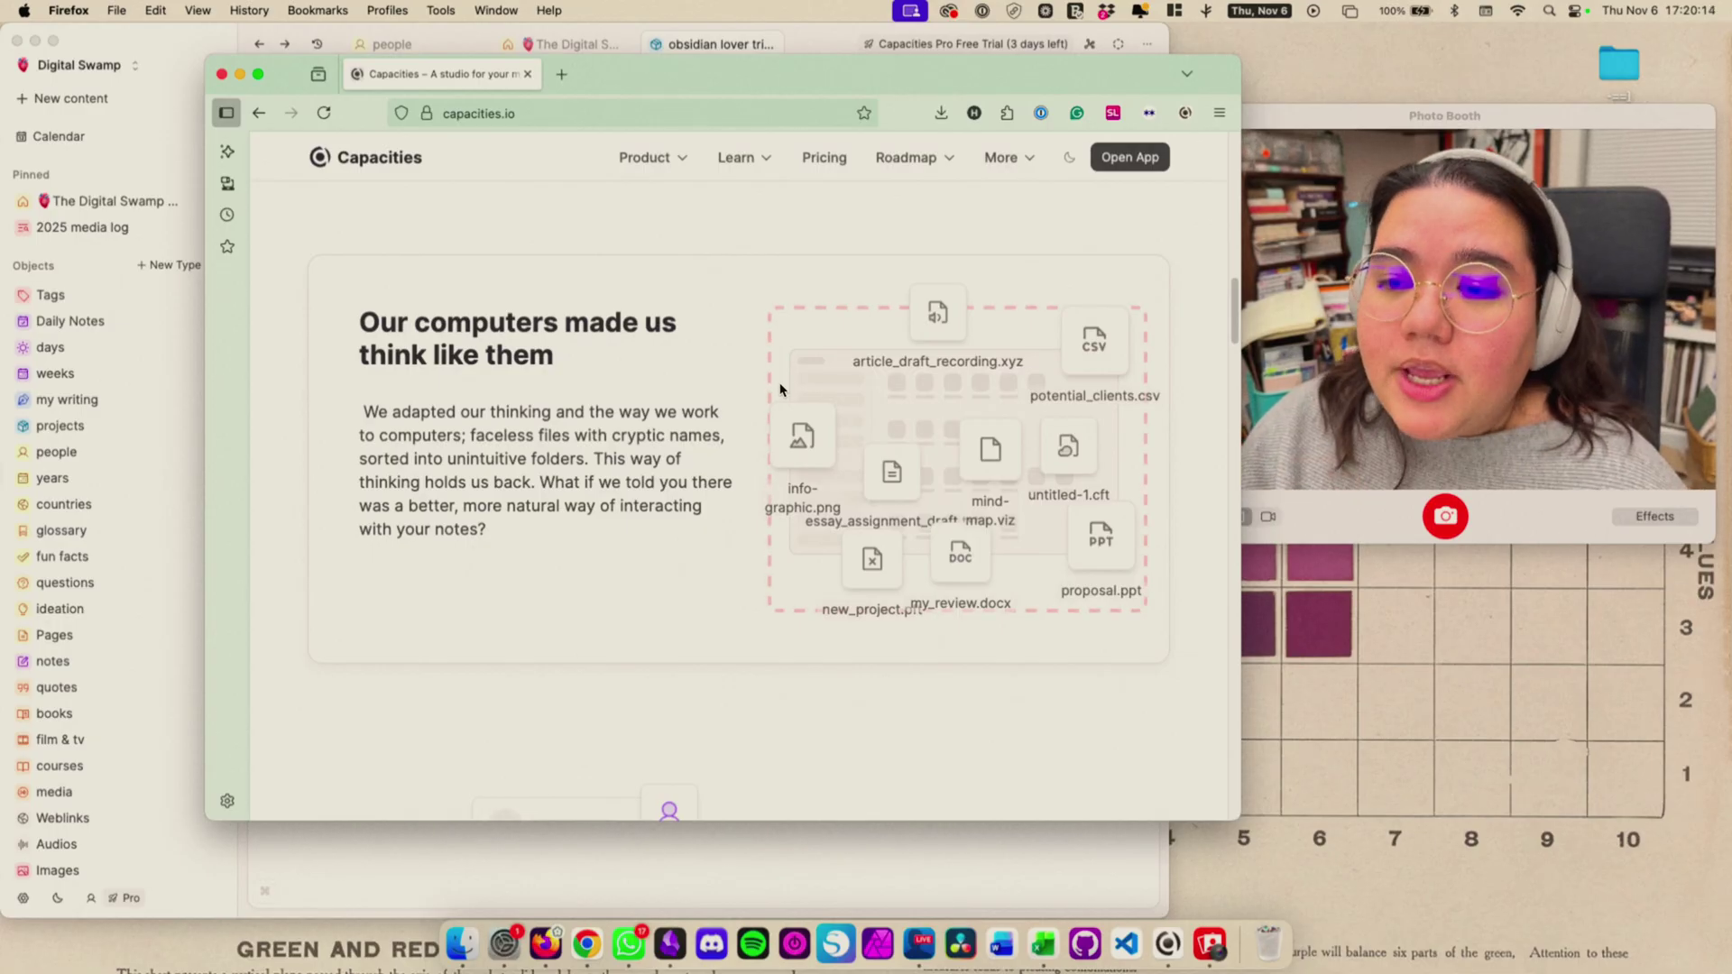
scroll(913, 582, down, 5)
scroll(912, 566, down, 5)
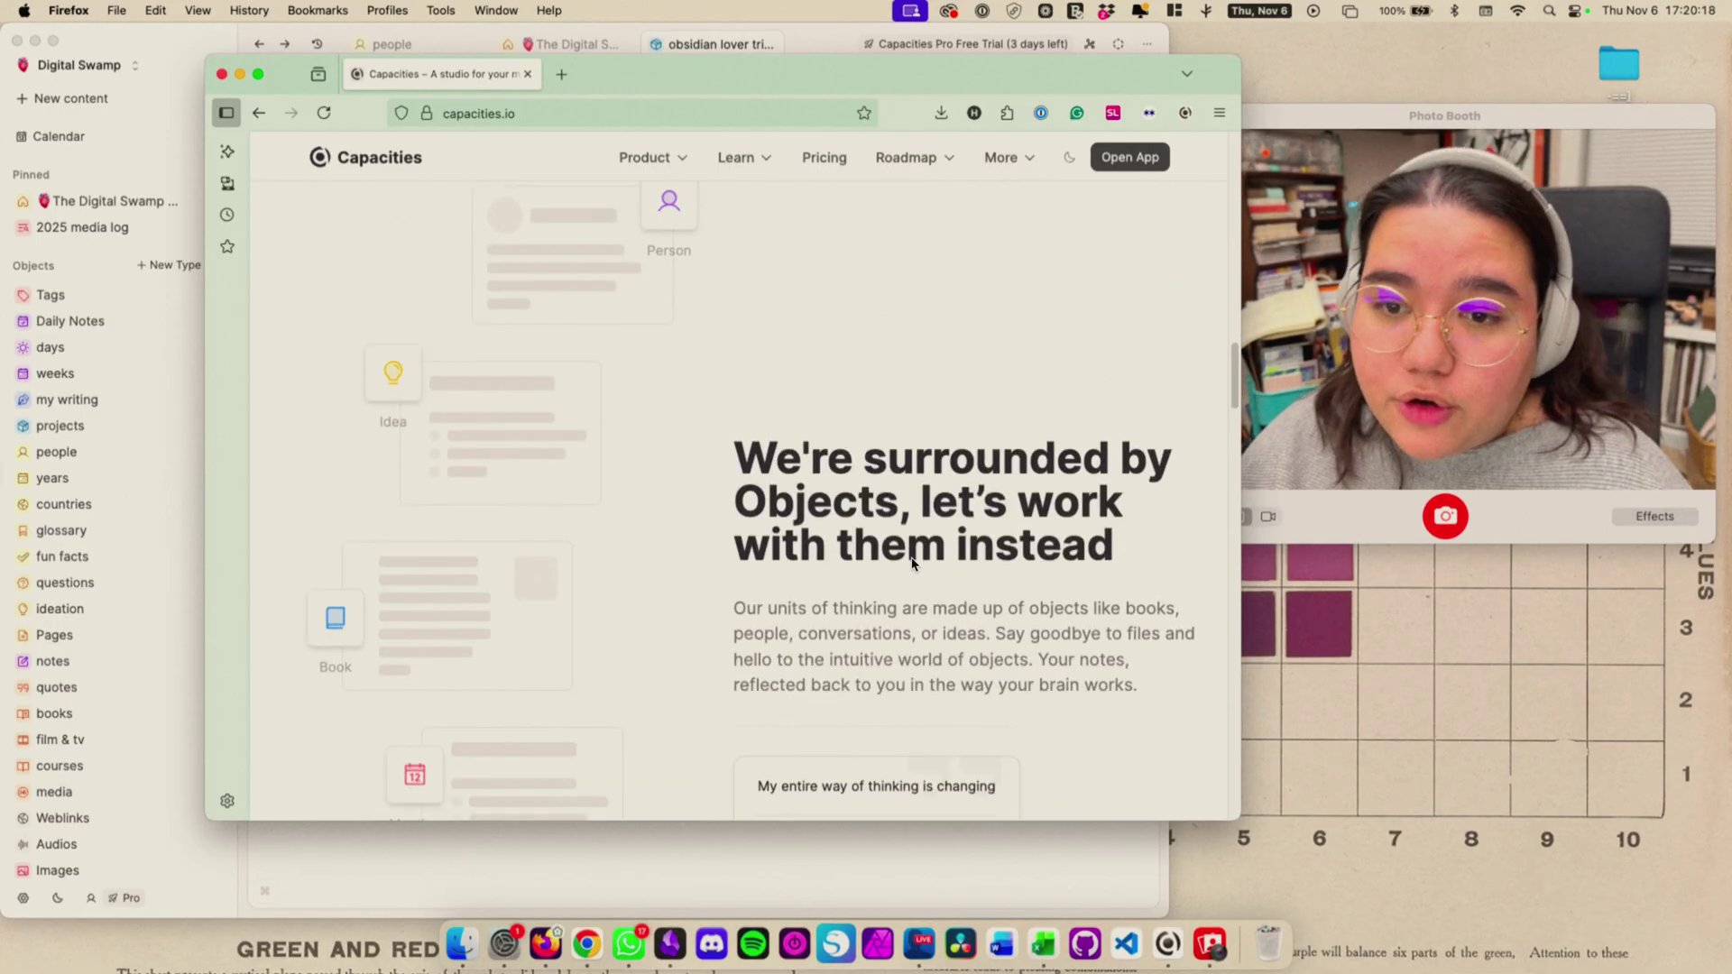
scroll(913, 563, down, 2)
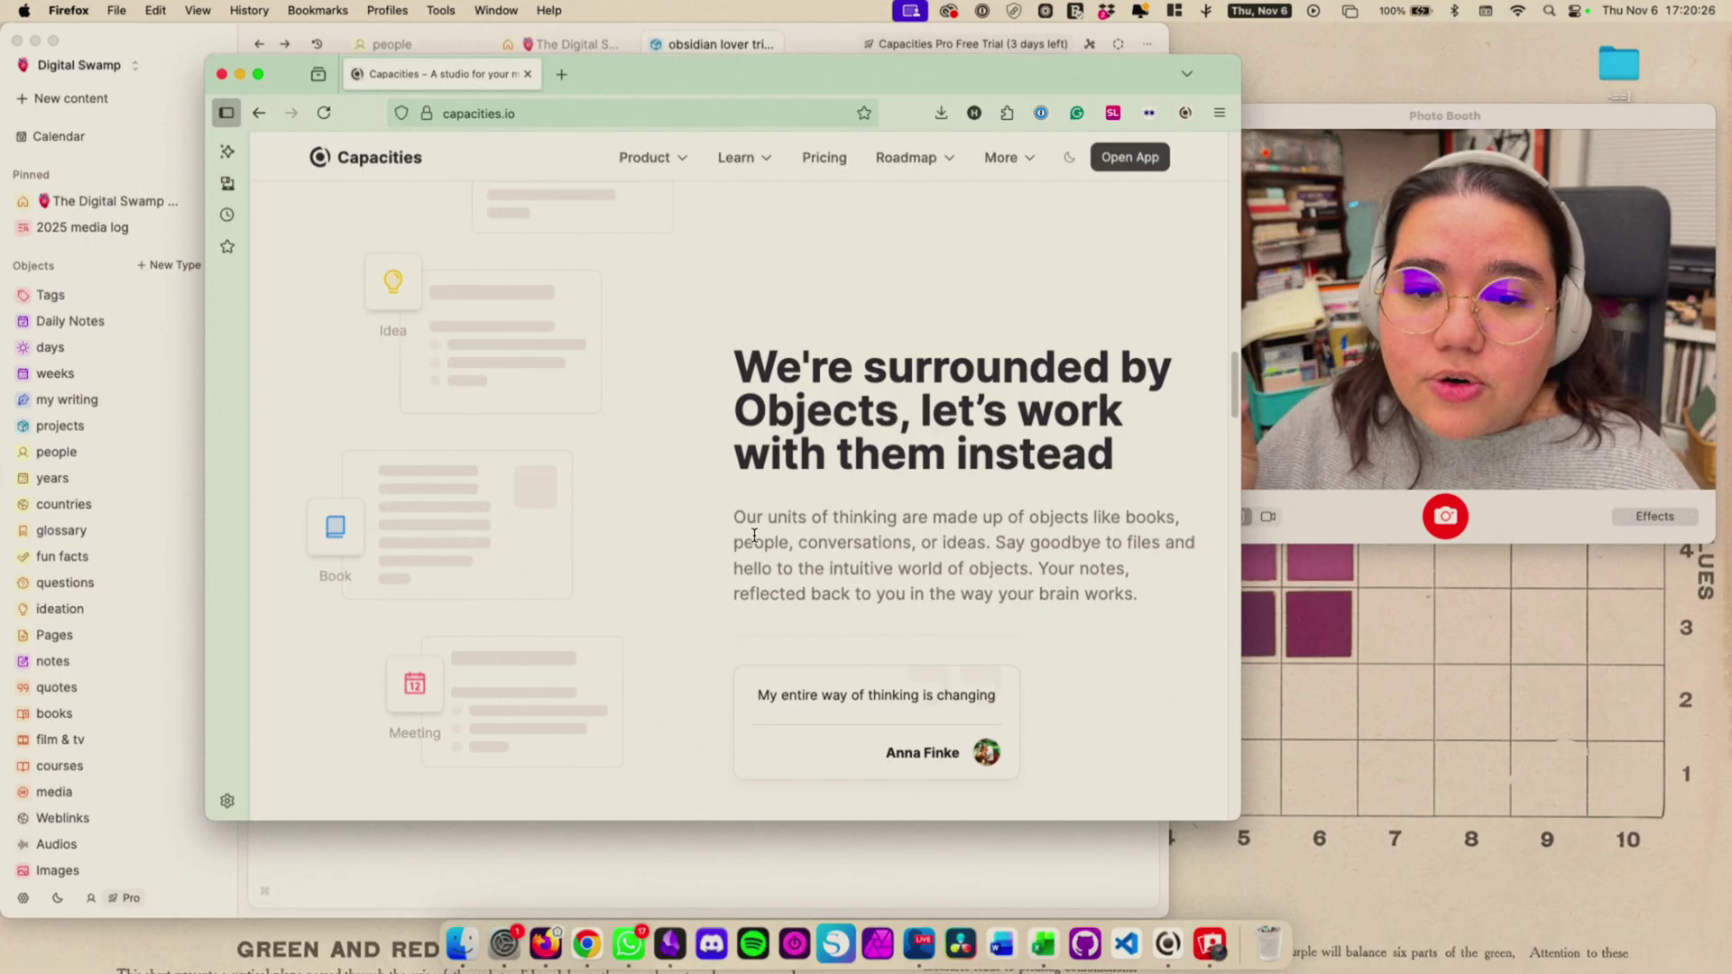
click(222, 74)
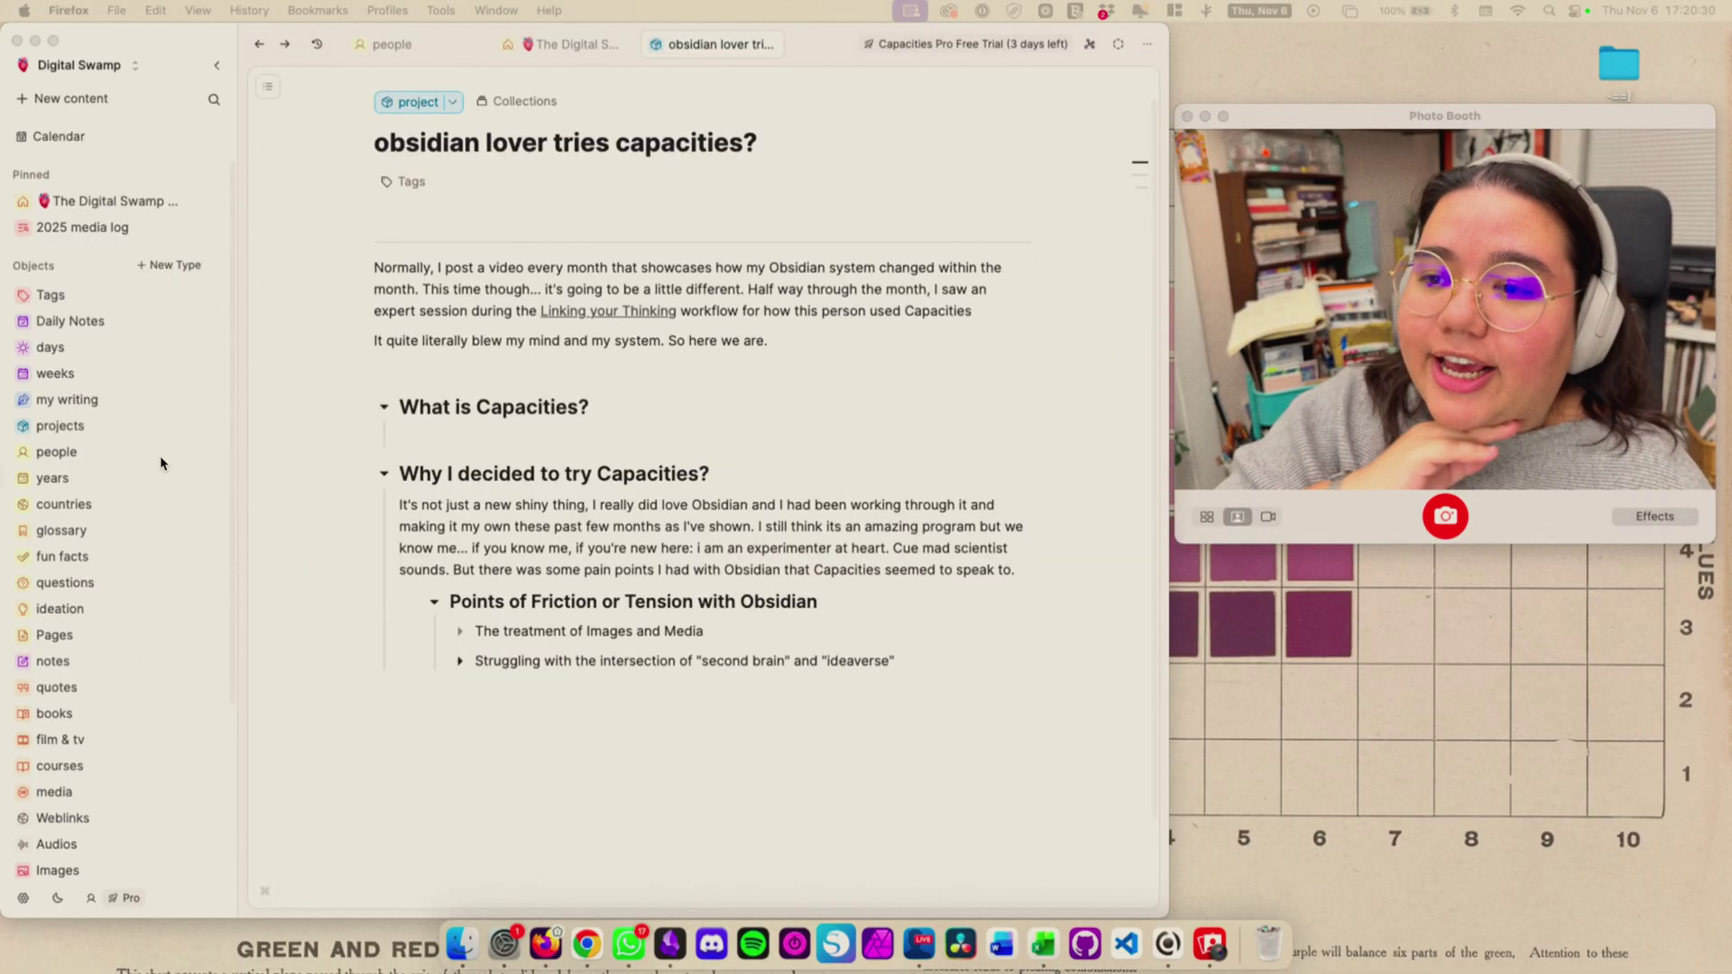
scroll(162, 492, down, 1)
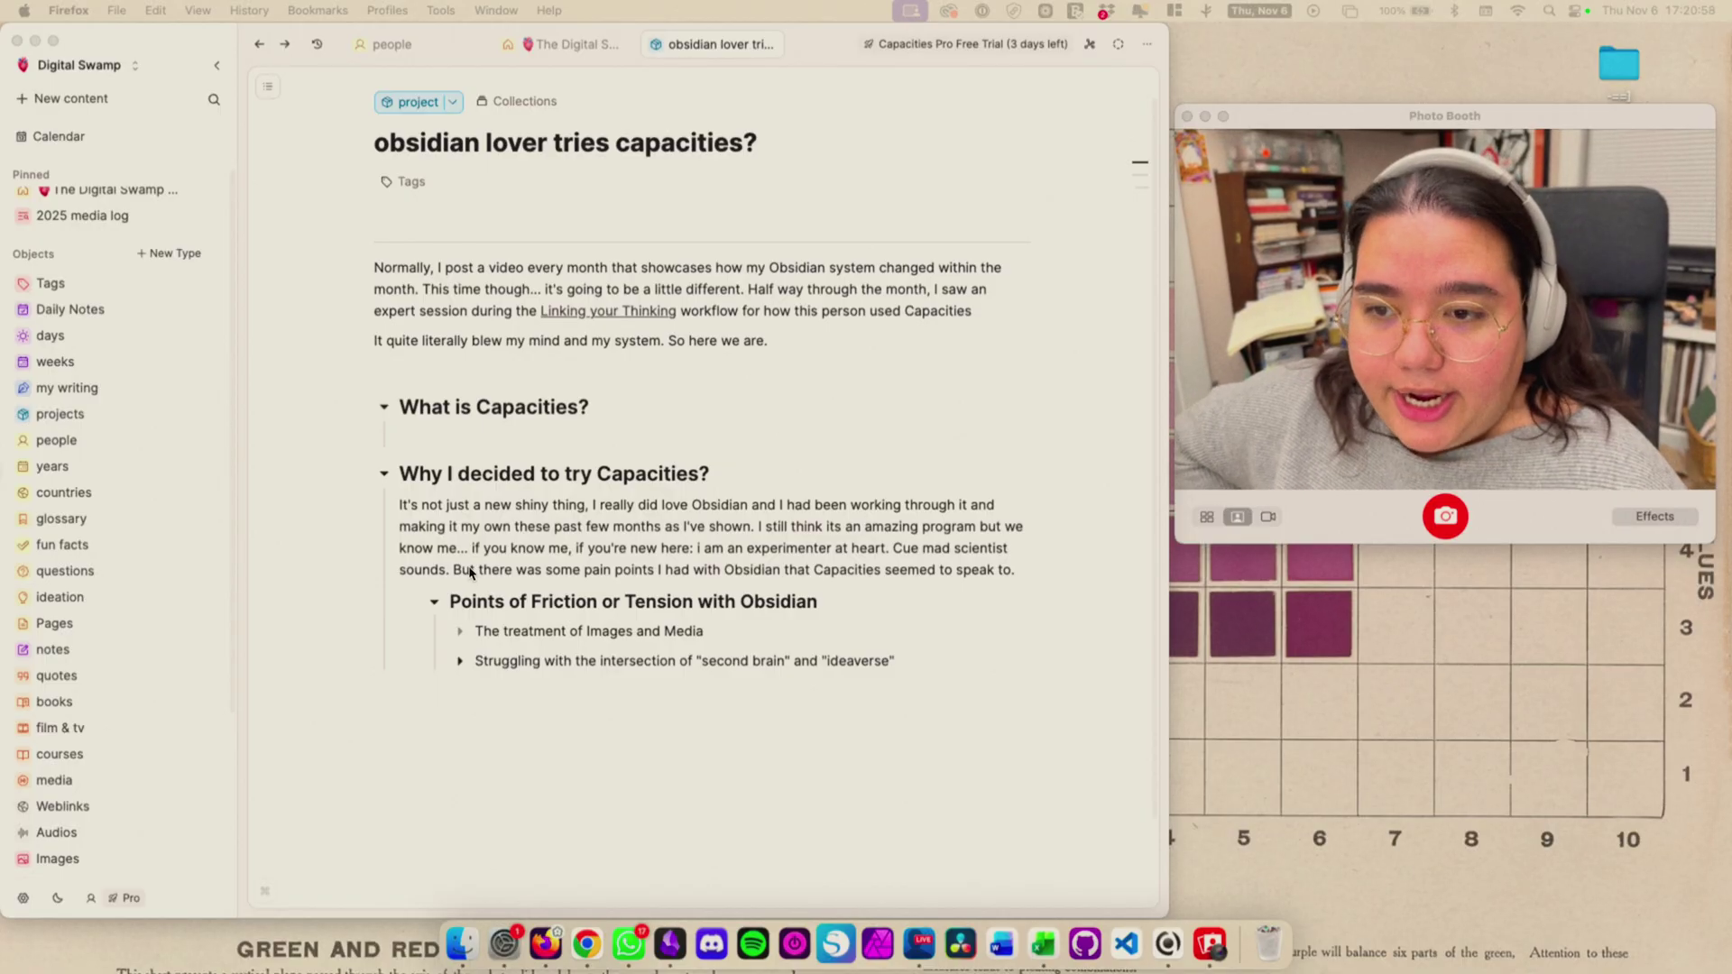
scroll(447, 586, down, 2)
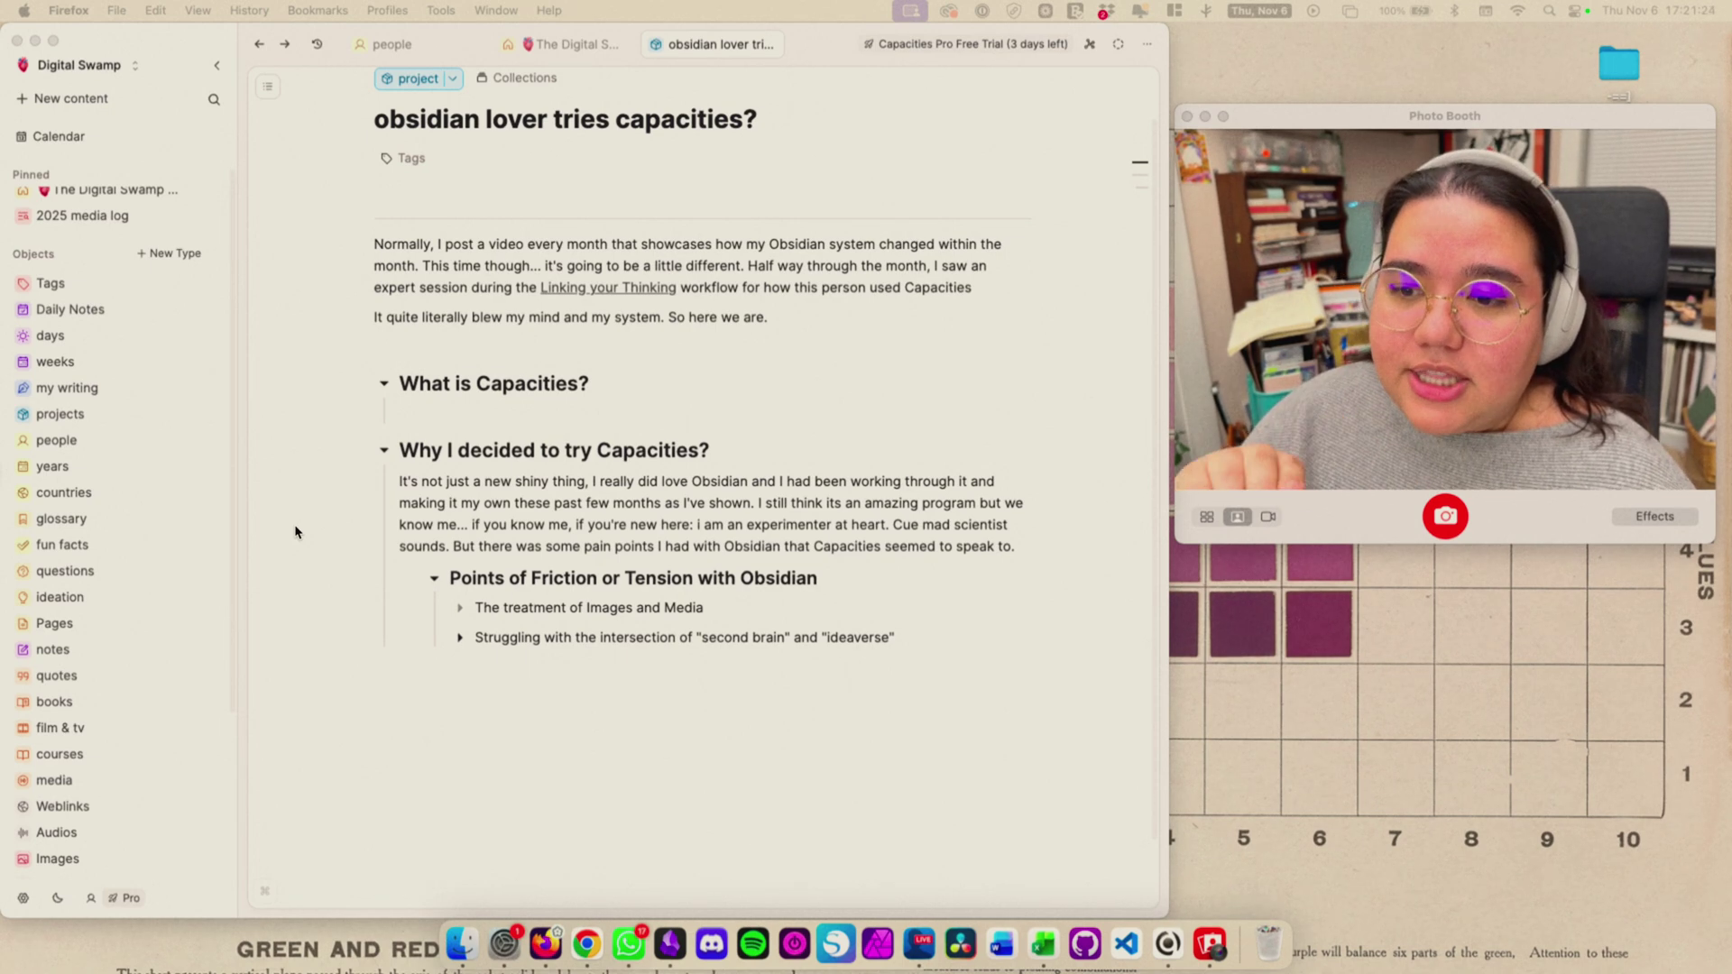
- Focus Capacities, expand and collapse 'The treatment of Images and Media', then scroll down
click(459, 610)
click(460, 609)
click(459, 609)
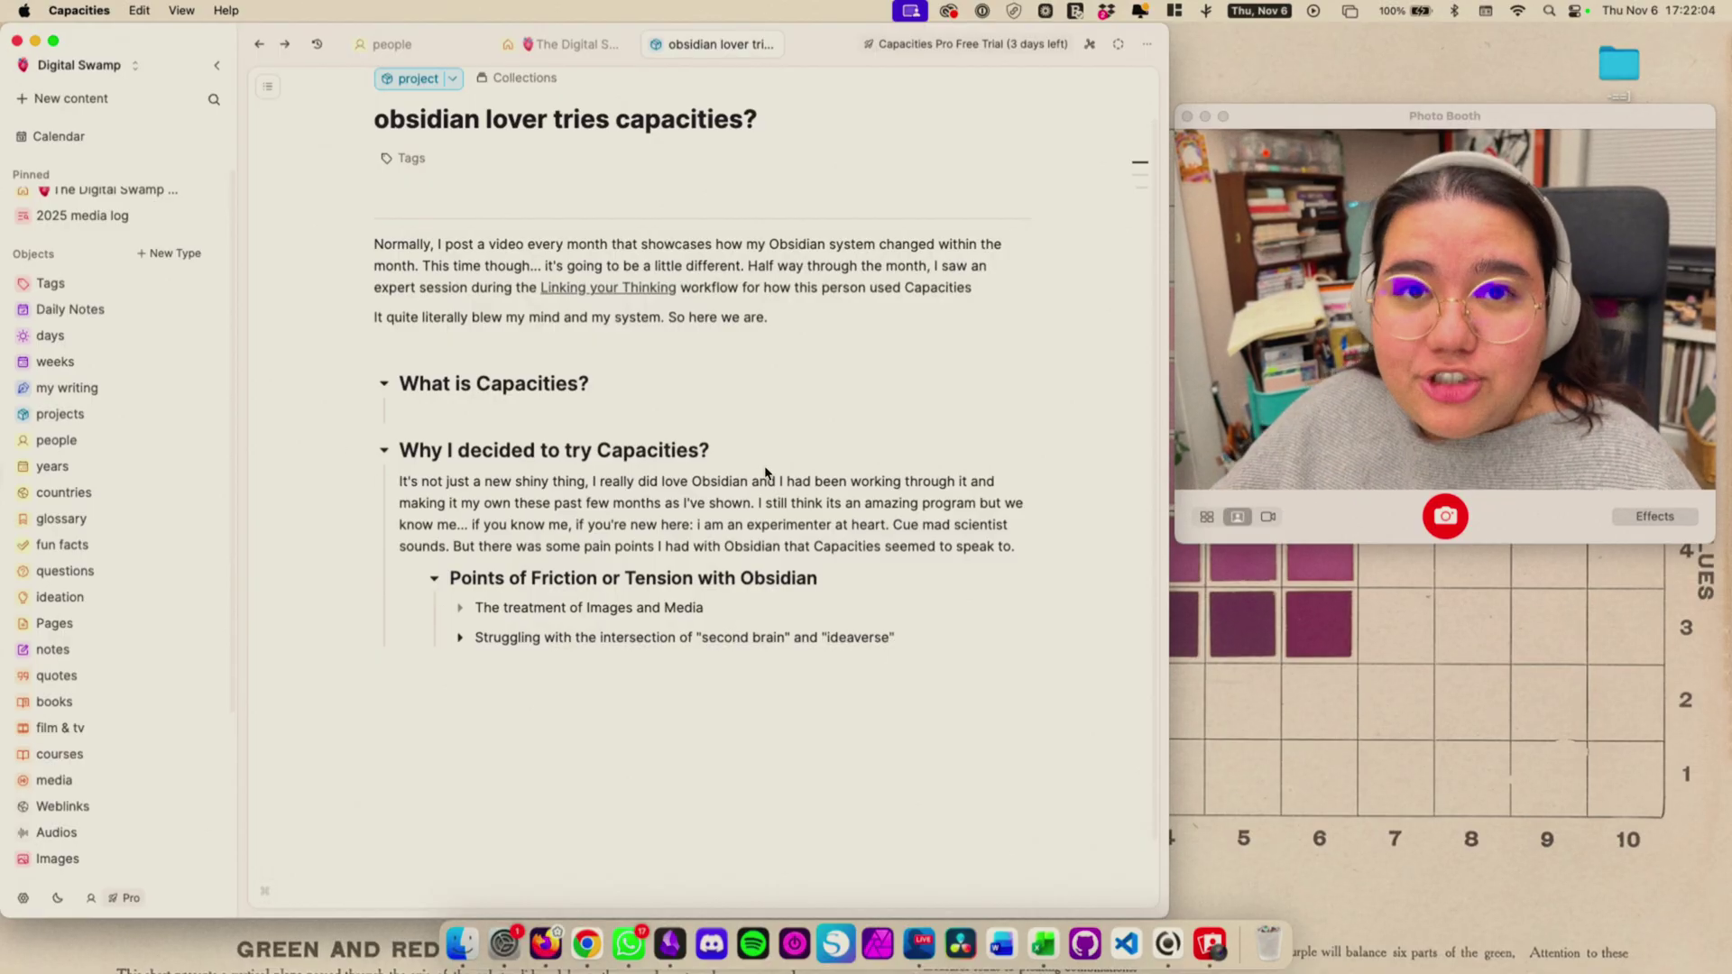
scroll(63, 632, down, 2)
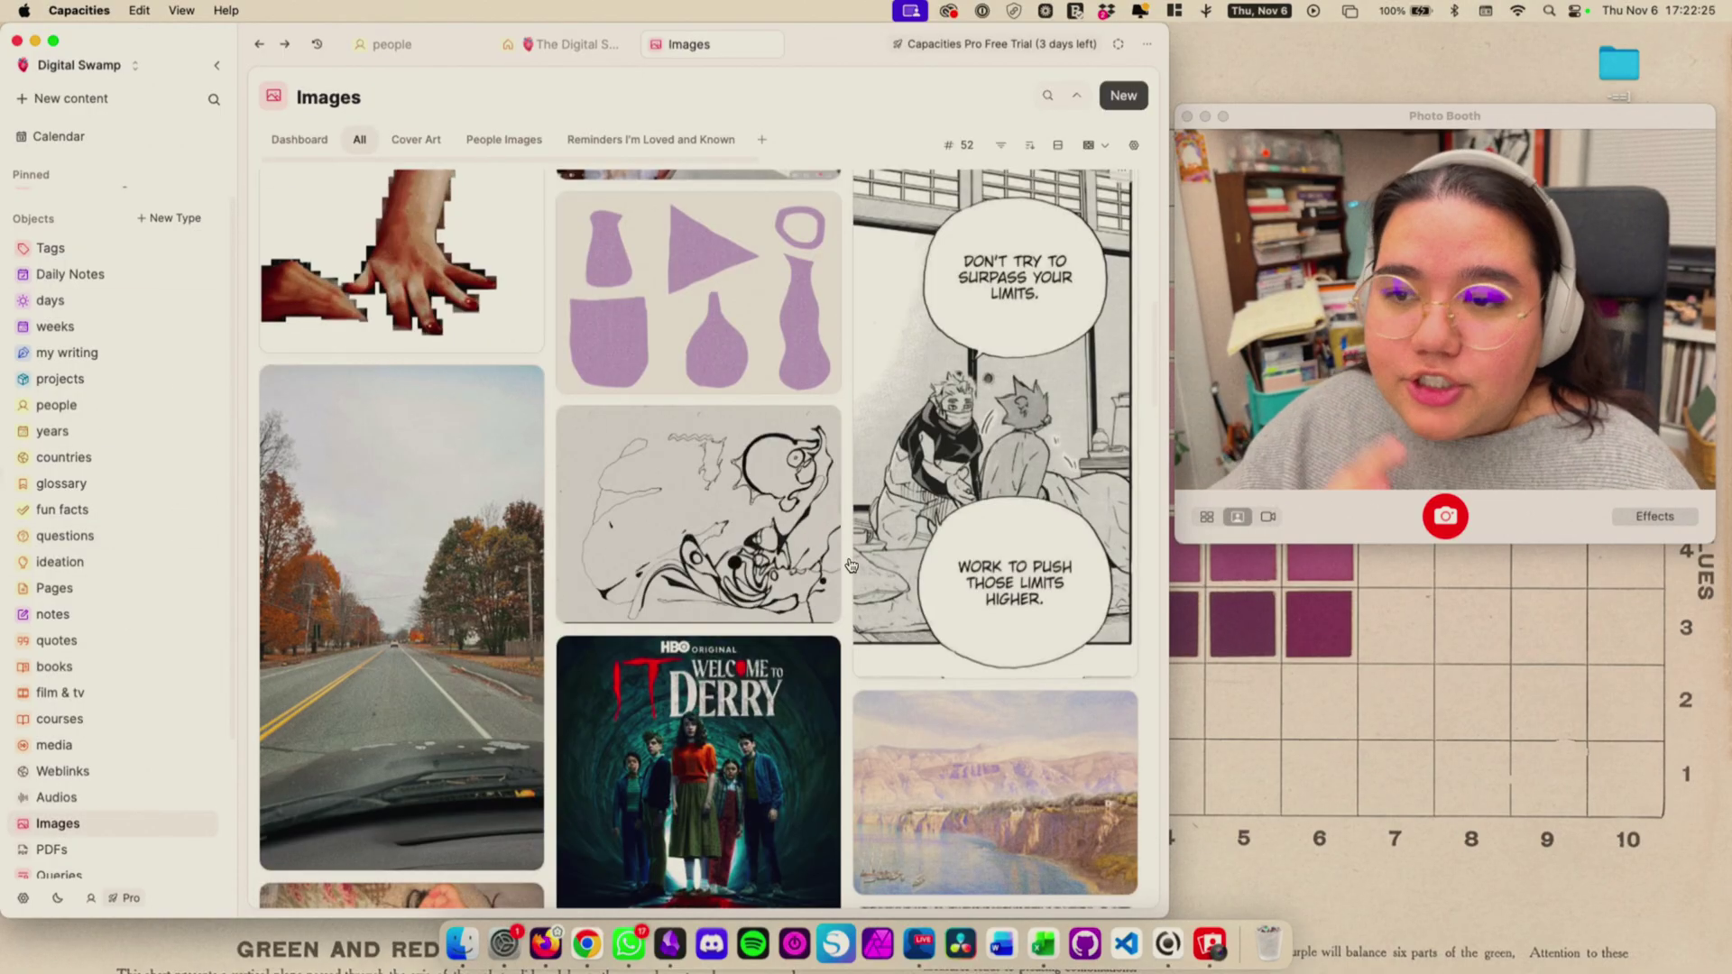
- Look at the haikyuu screenshot and its linked quote, then open the Spiral Book Cover image
click(1020, 402)
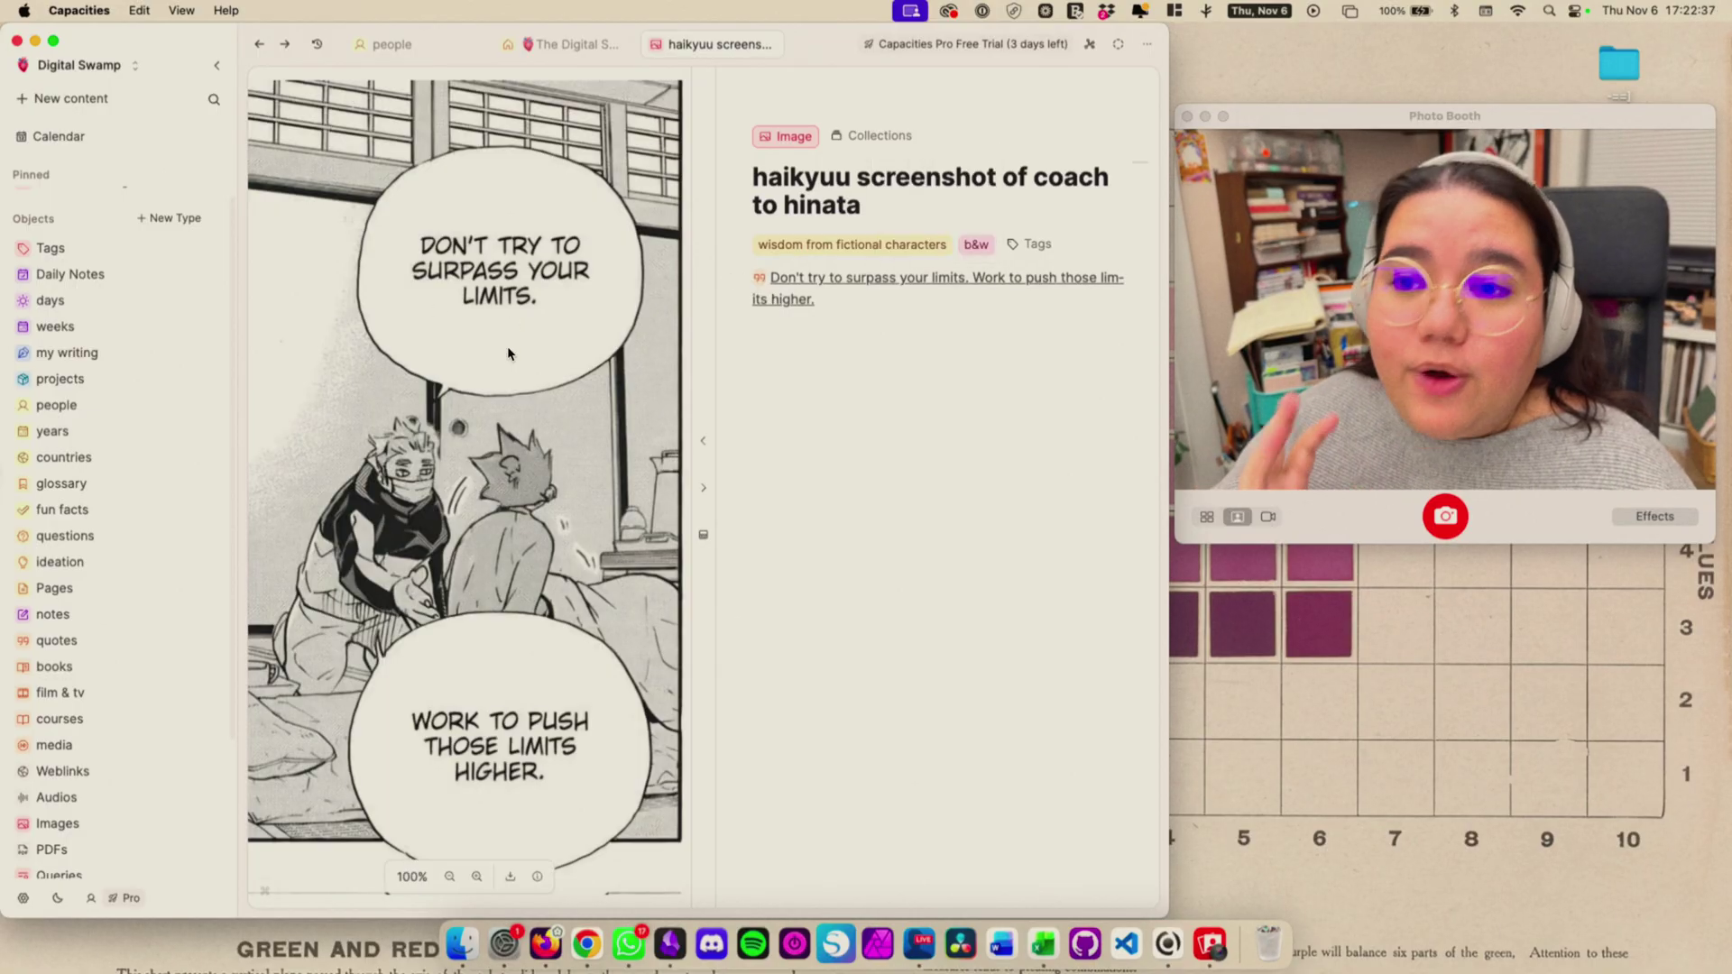
click(809, 279)
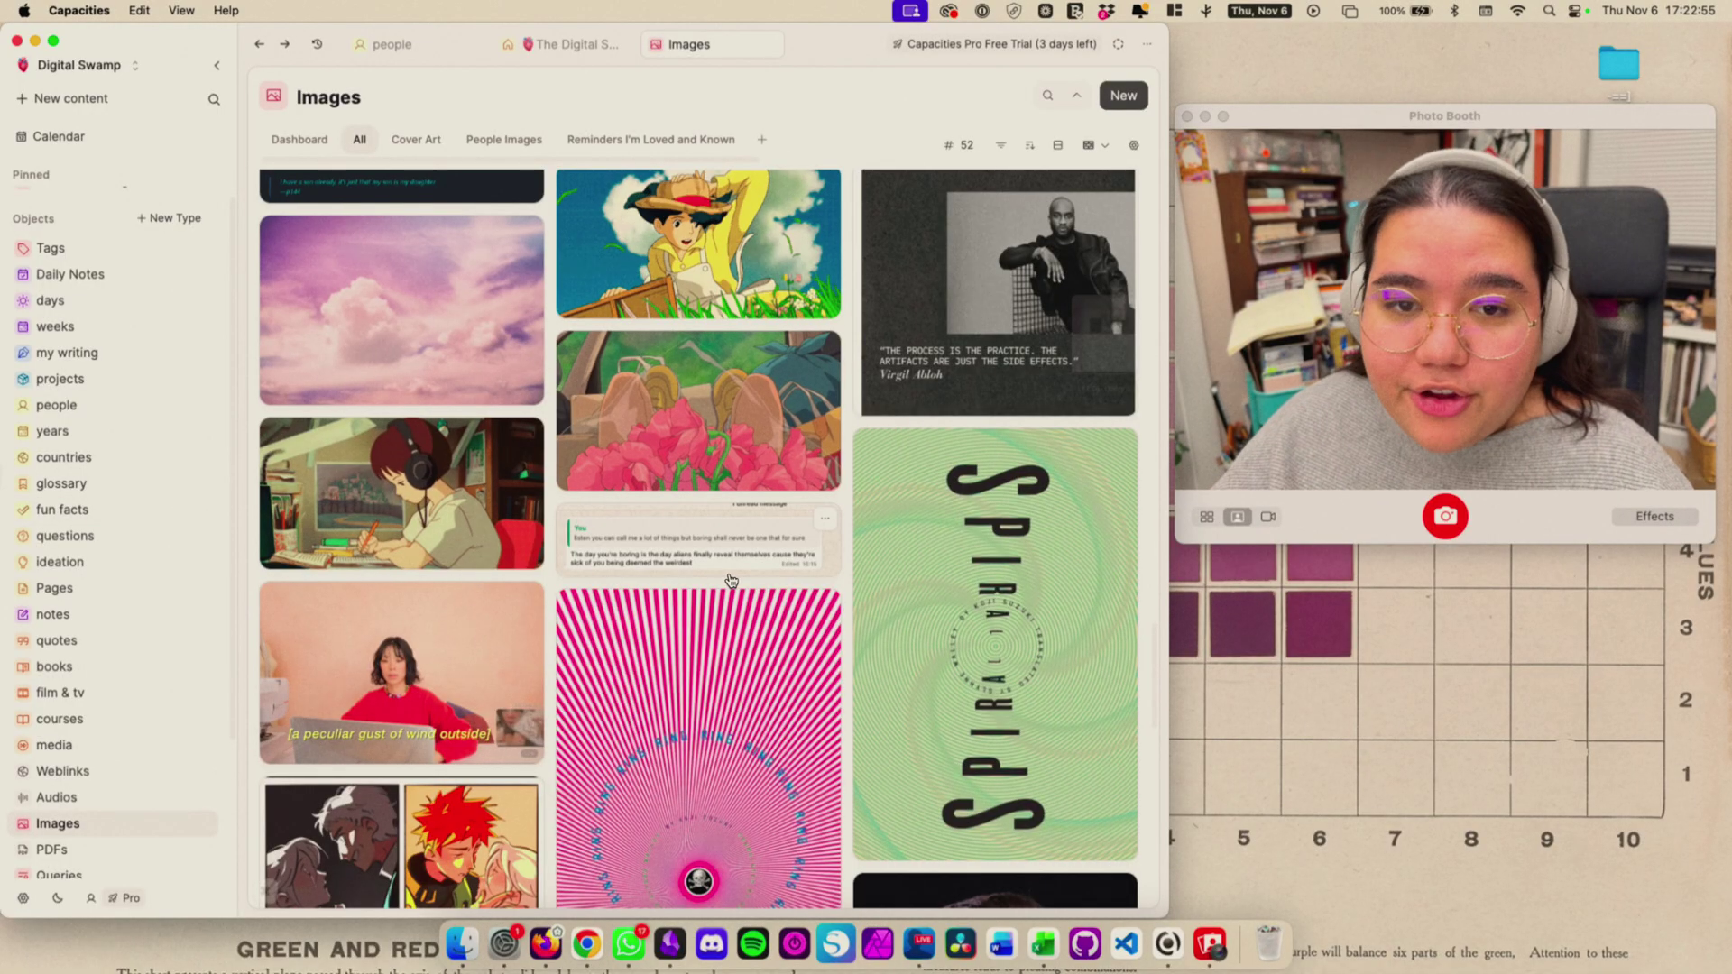
click(905, 606)
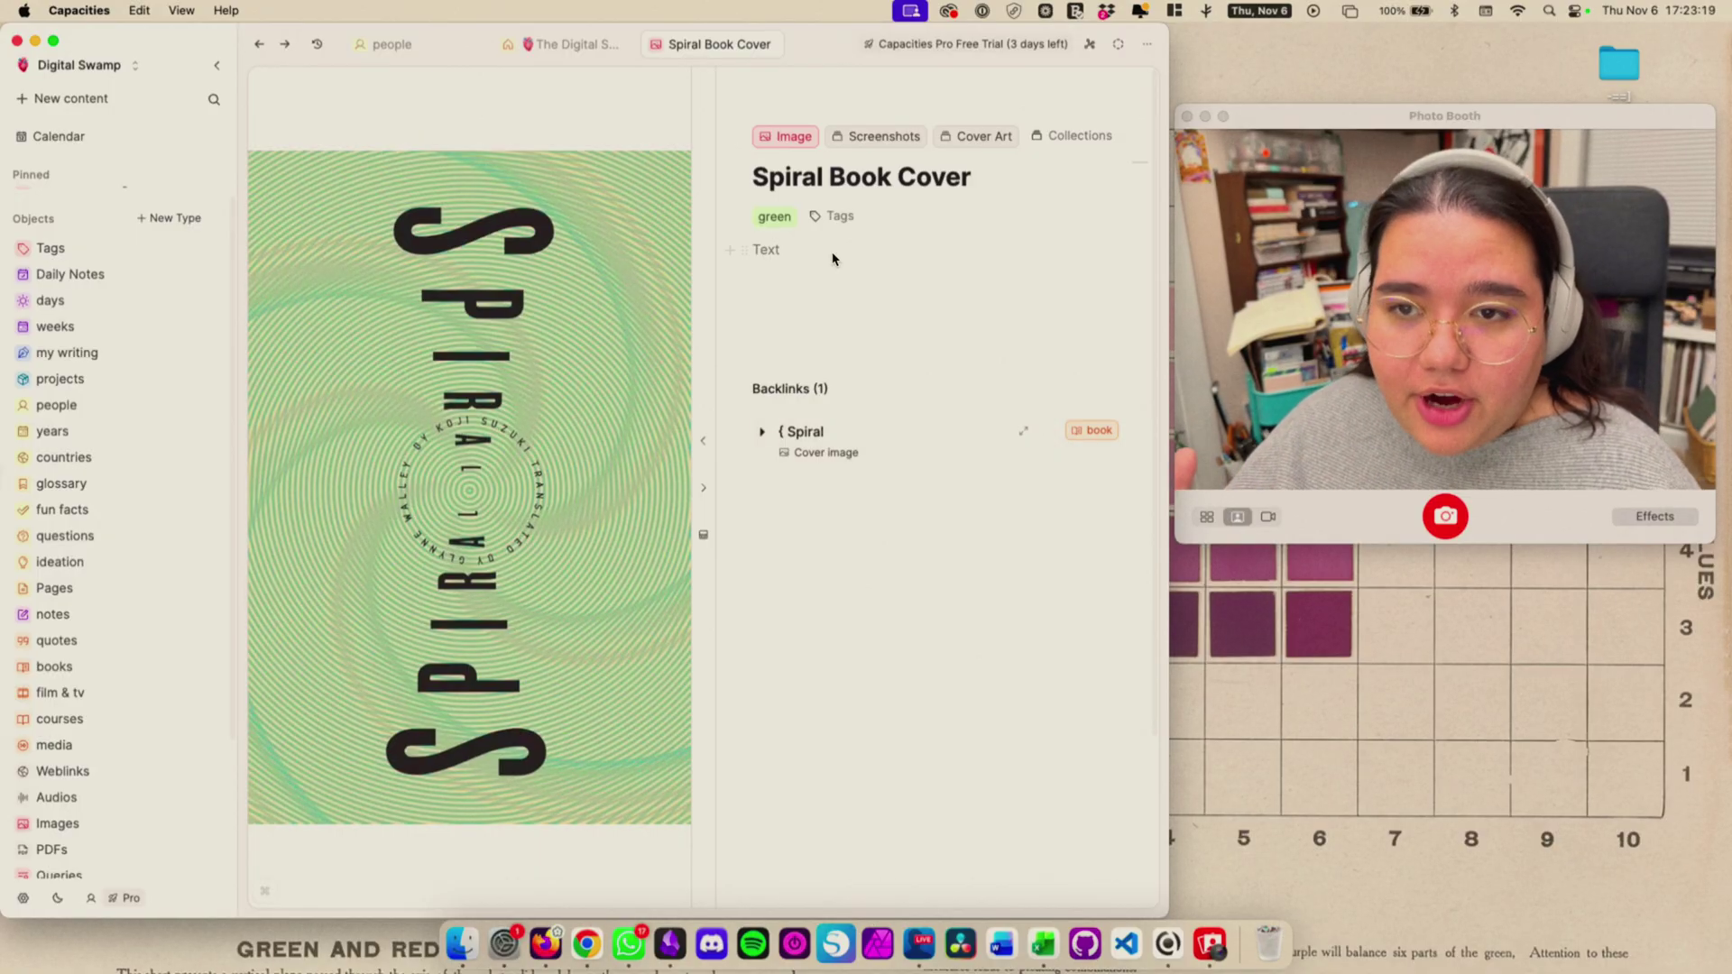
- Check the green tag collection, then open the Spiral book from the cover's backlink
click(762, 230)
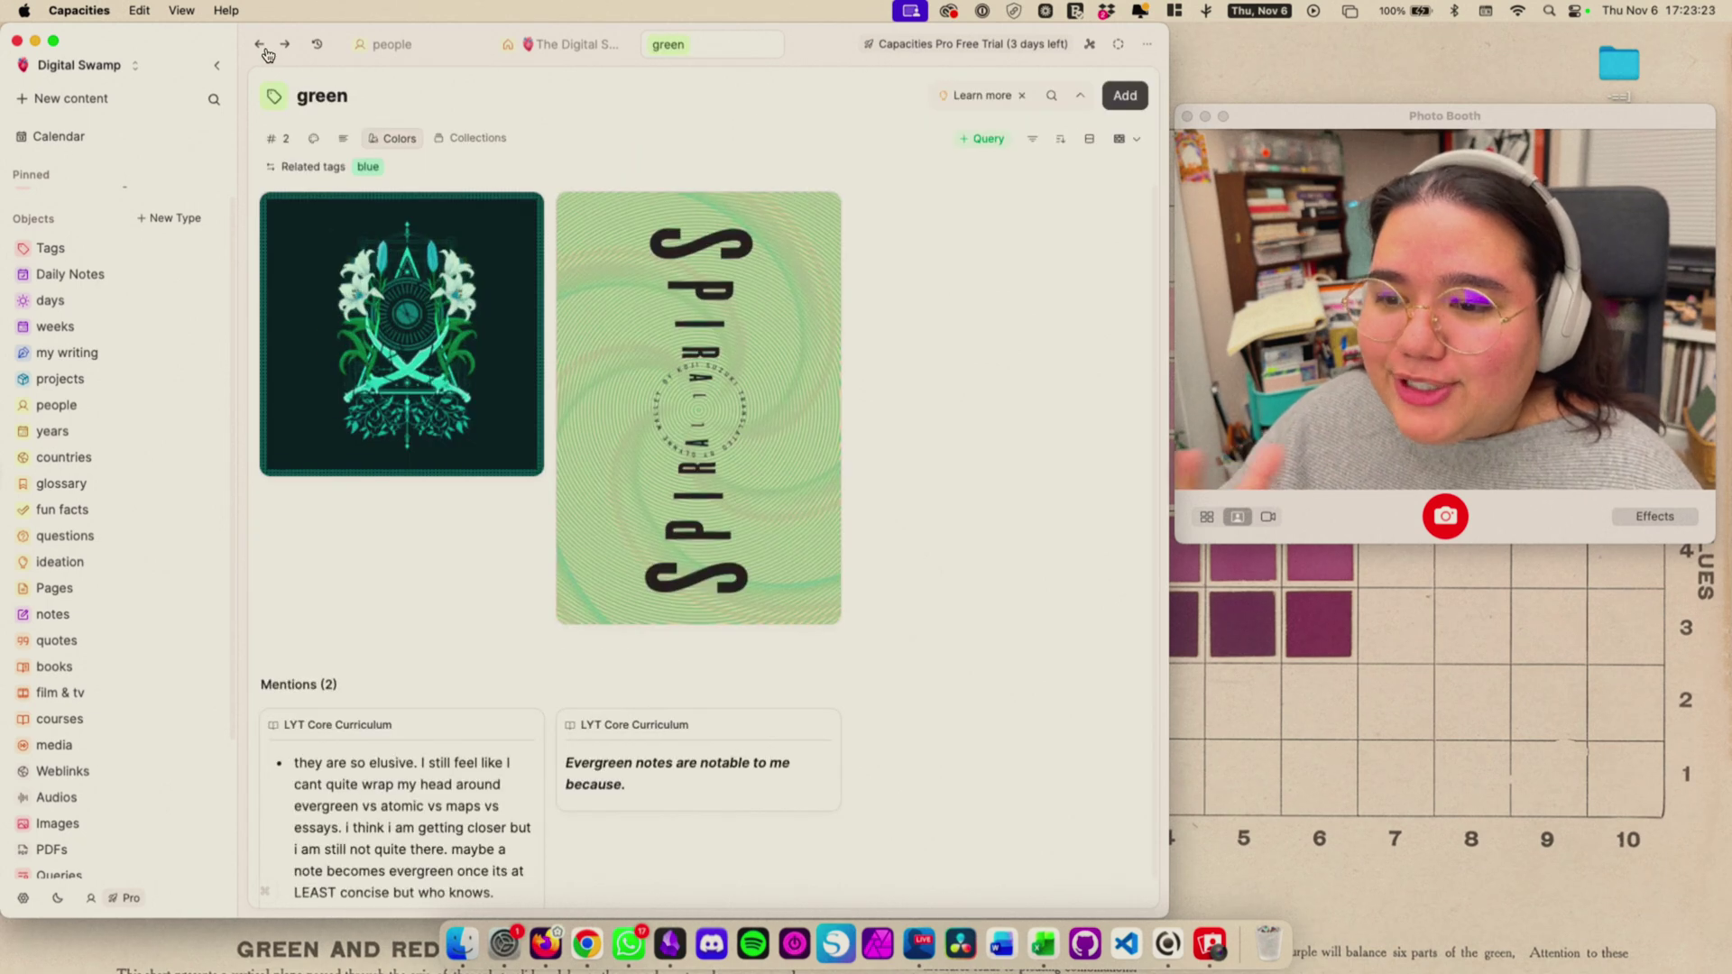
click(259, 43)
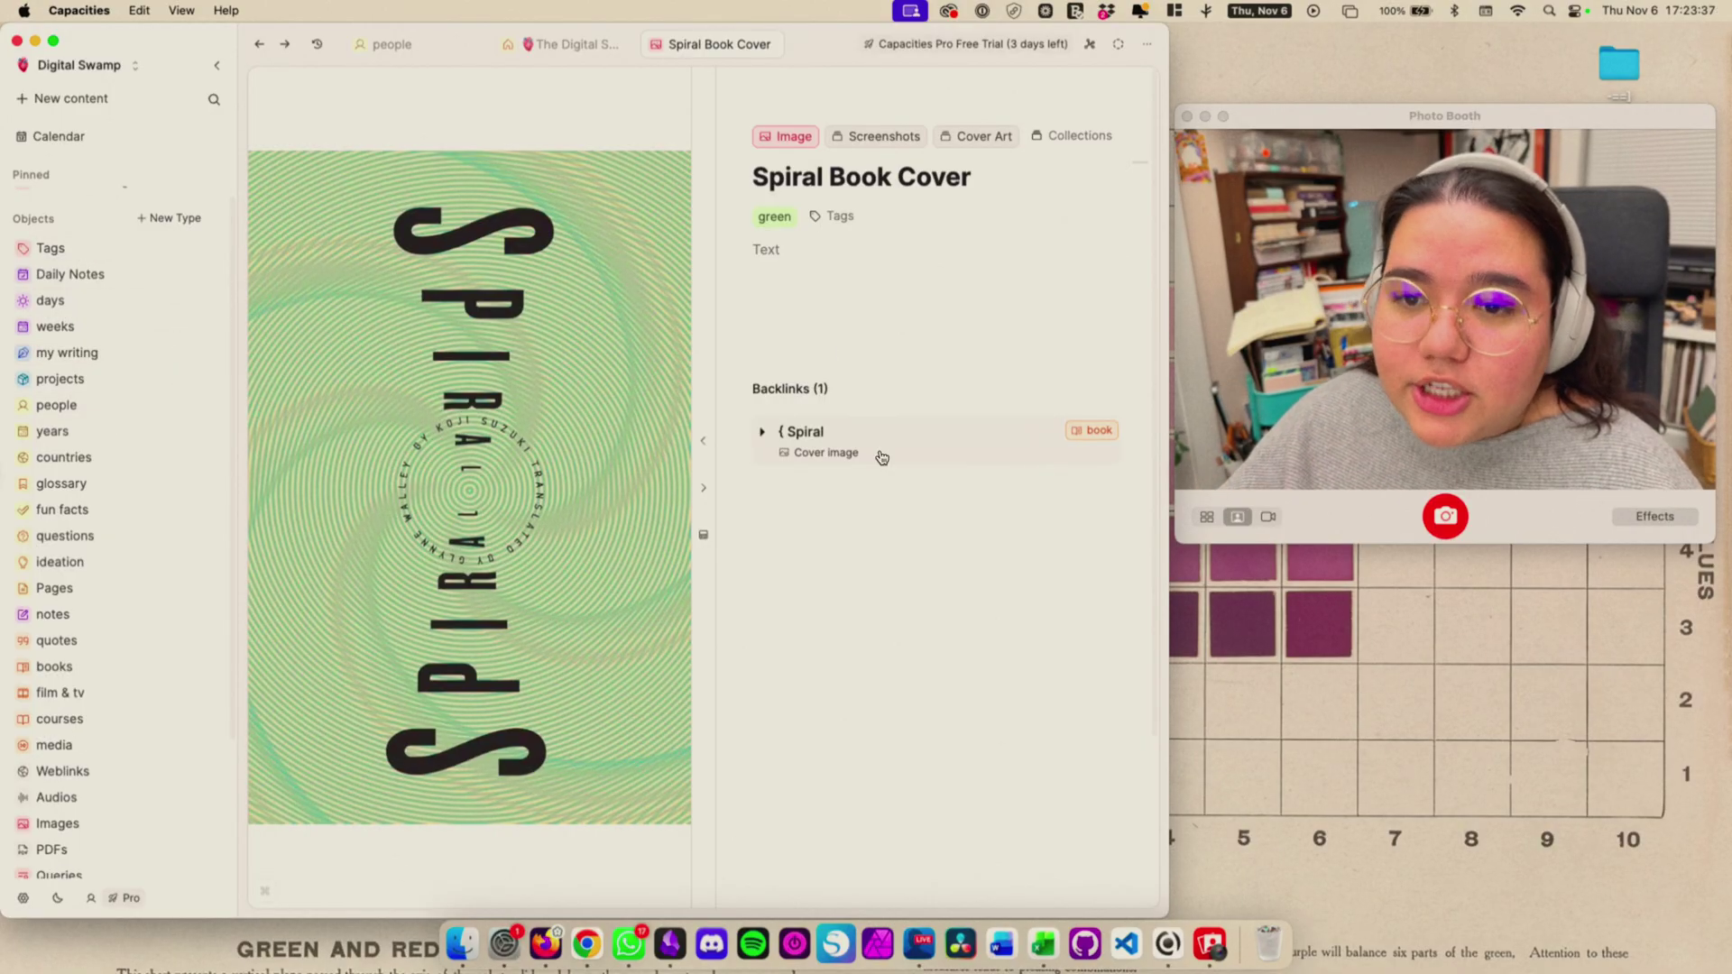
click(1023, 435)
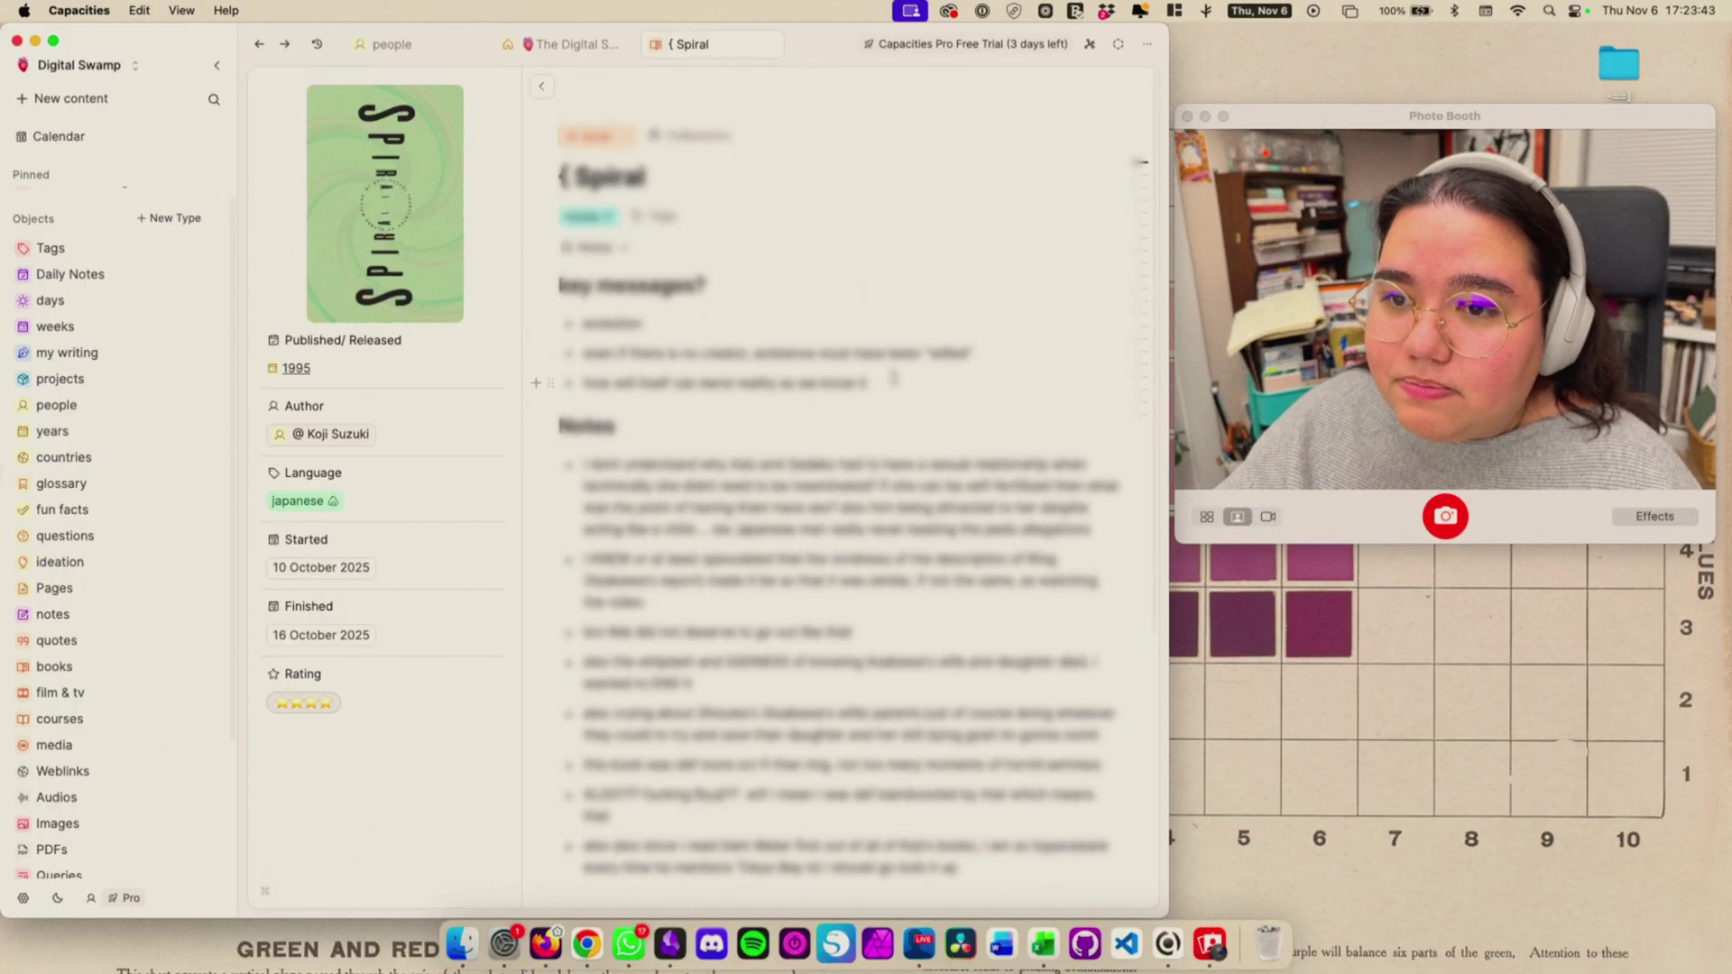
- Scroll the Spiral book's notes and expand, then collapse, the generated highlights block
scroll(893, 377, down, 1)
scroll(893, 377, down, 8)
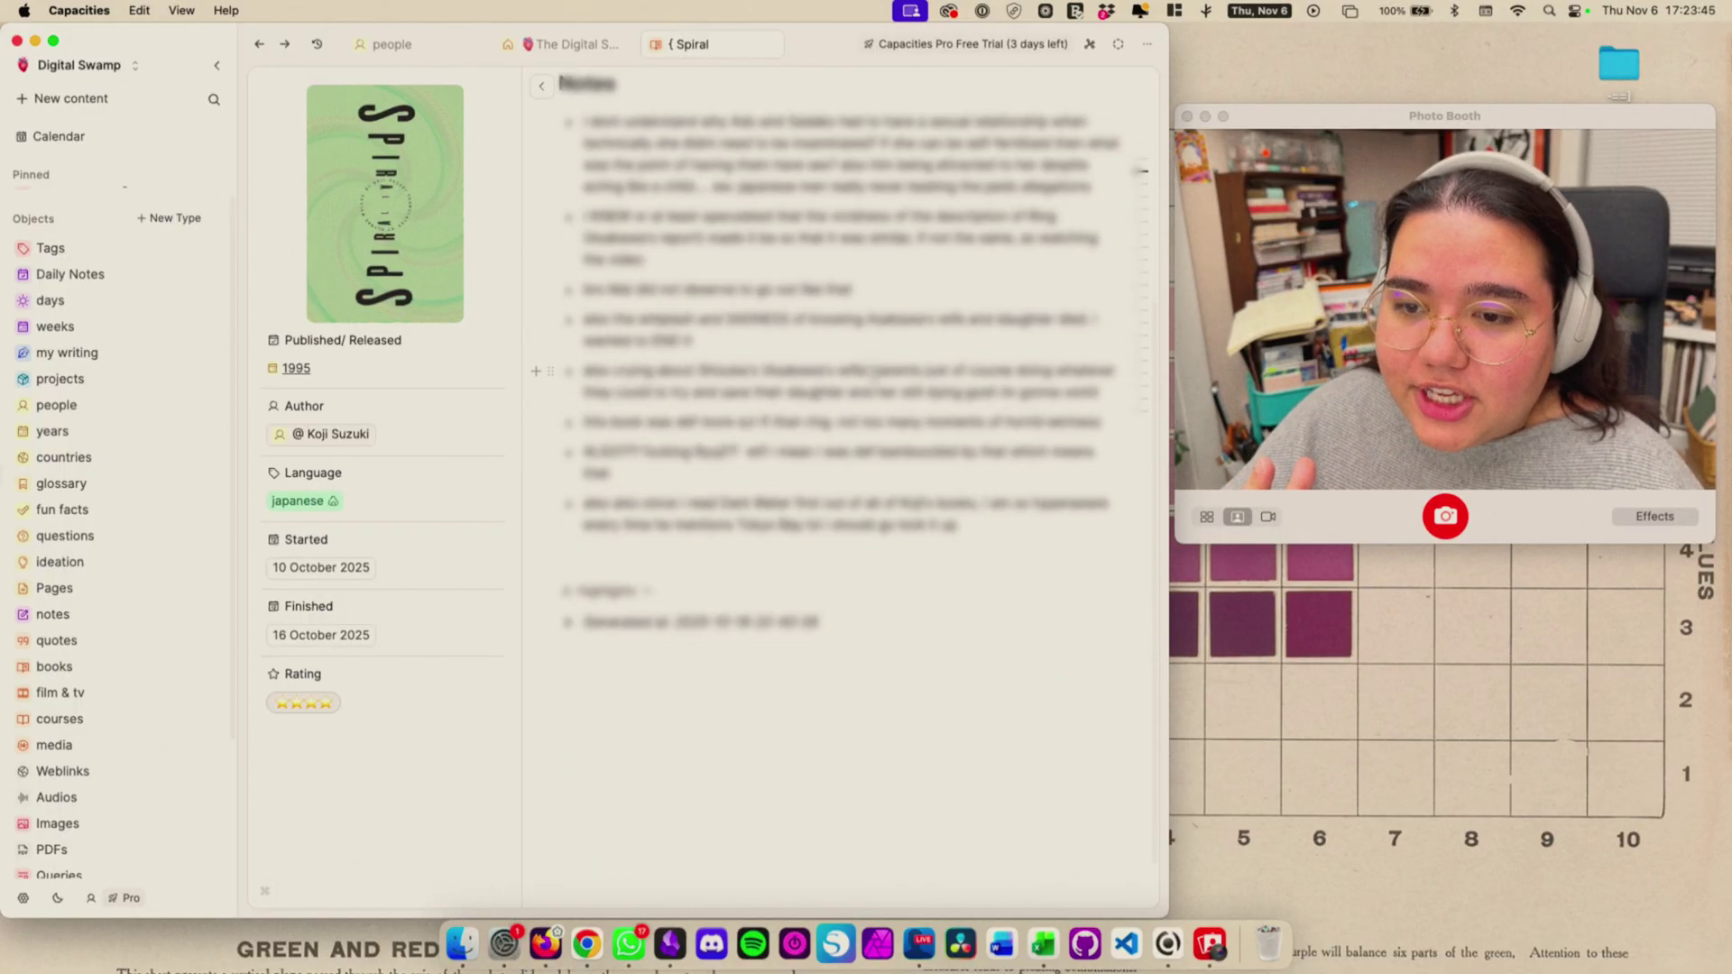
click(565, 564)
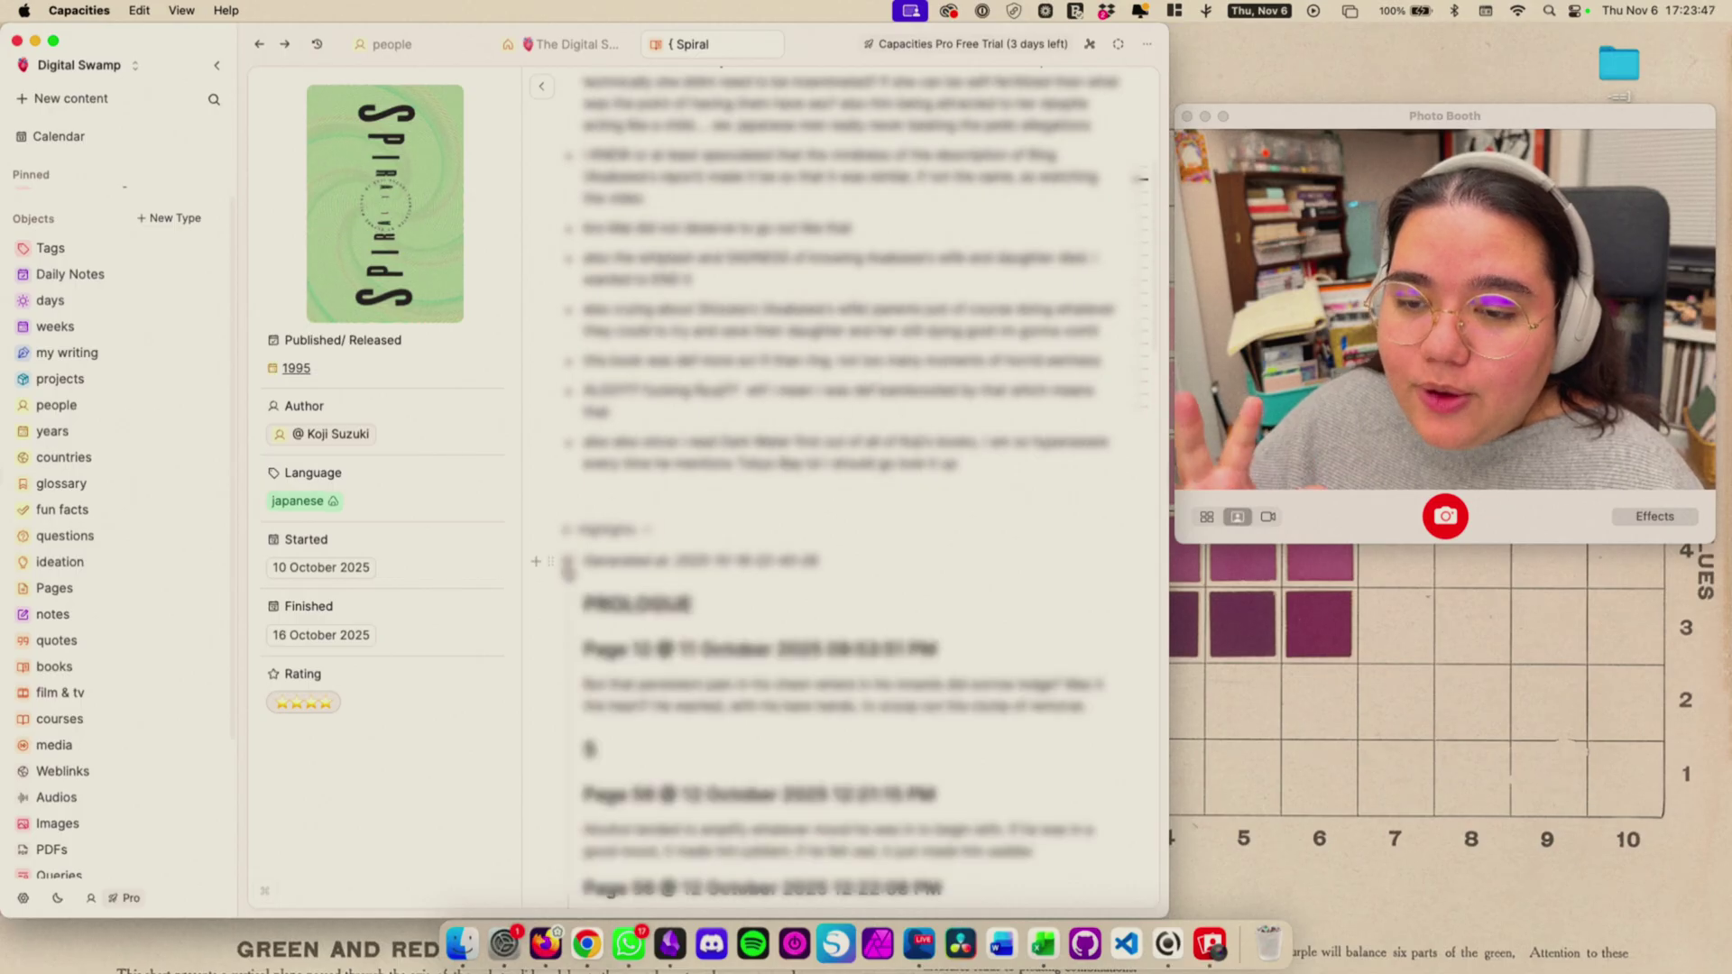
click(566, 564)
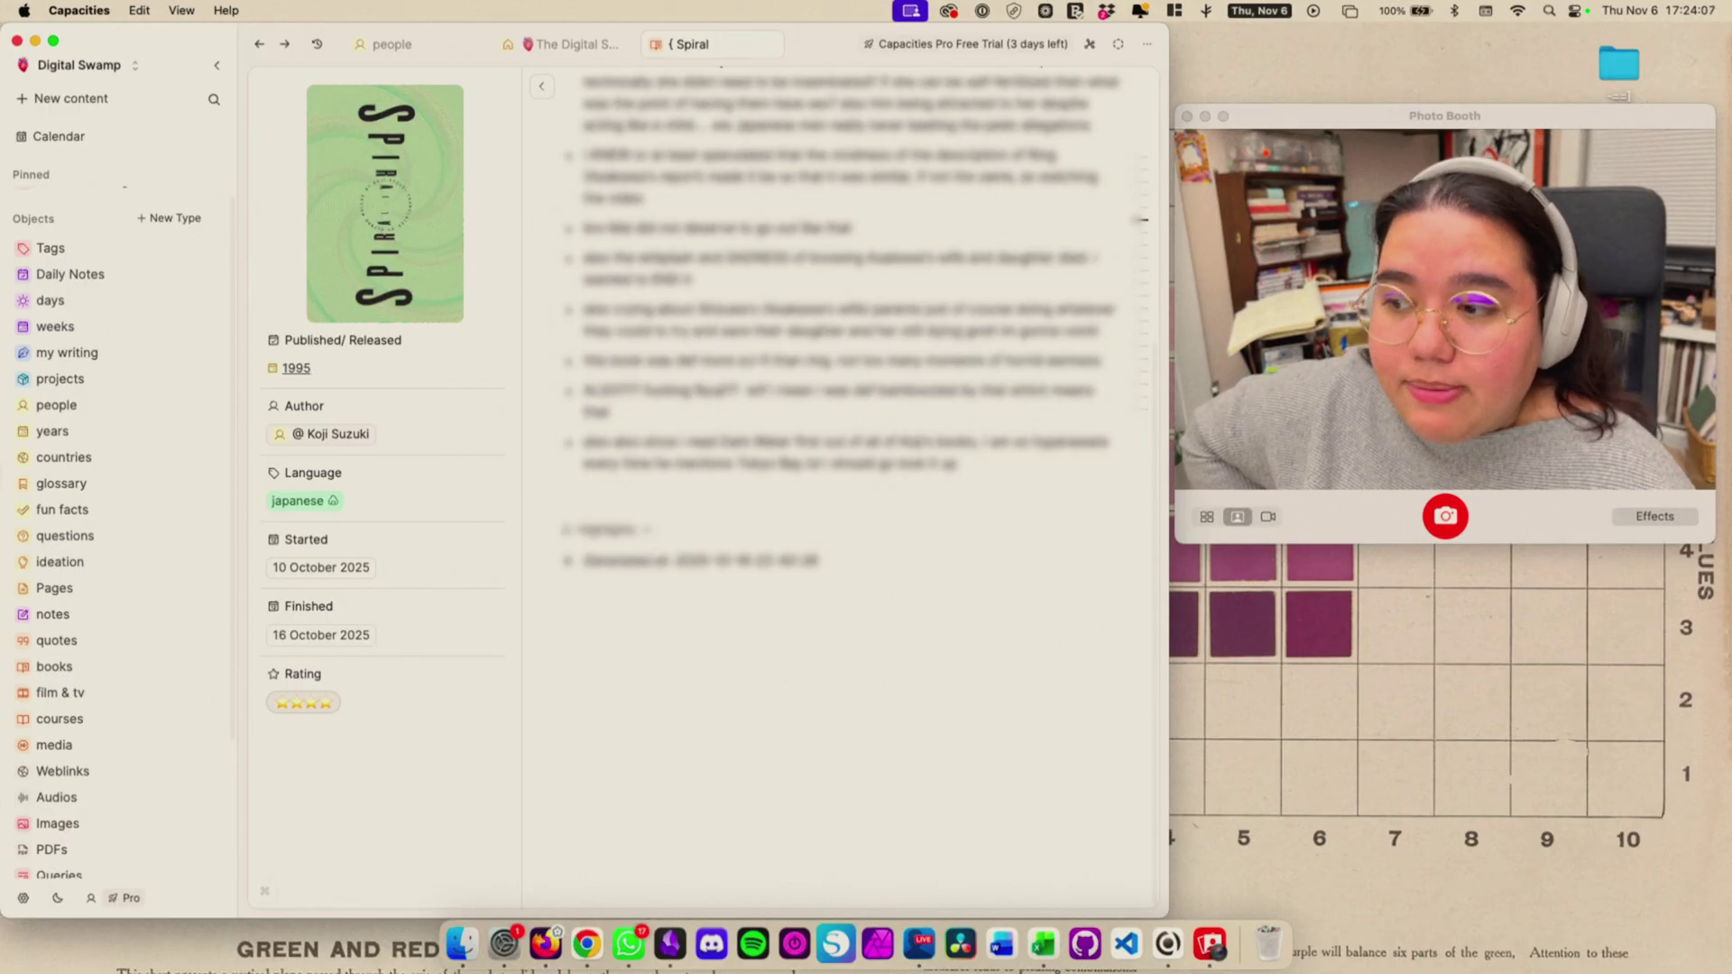
- Show the Spiral book's graph view, widen it, then go to today's calendar day
key(ctrl+Up)
key(Escape)
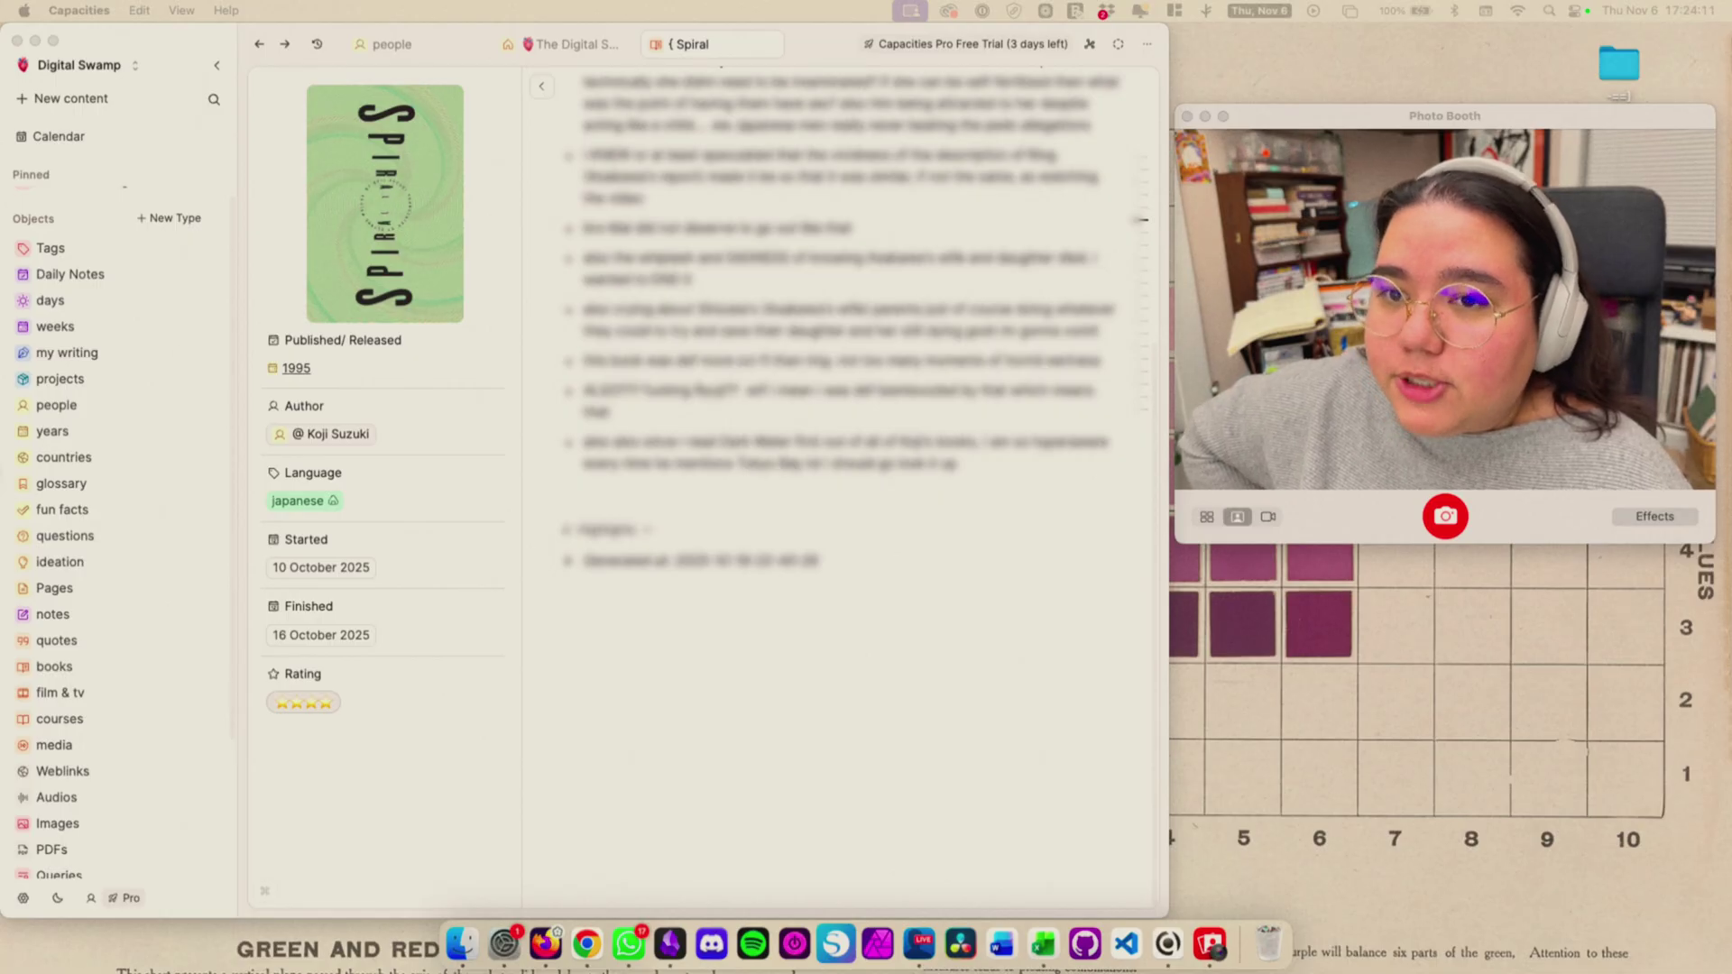
click(1090, 43)
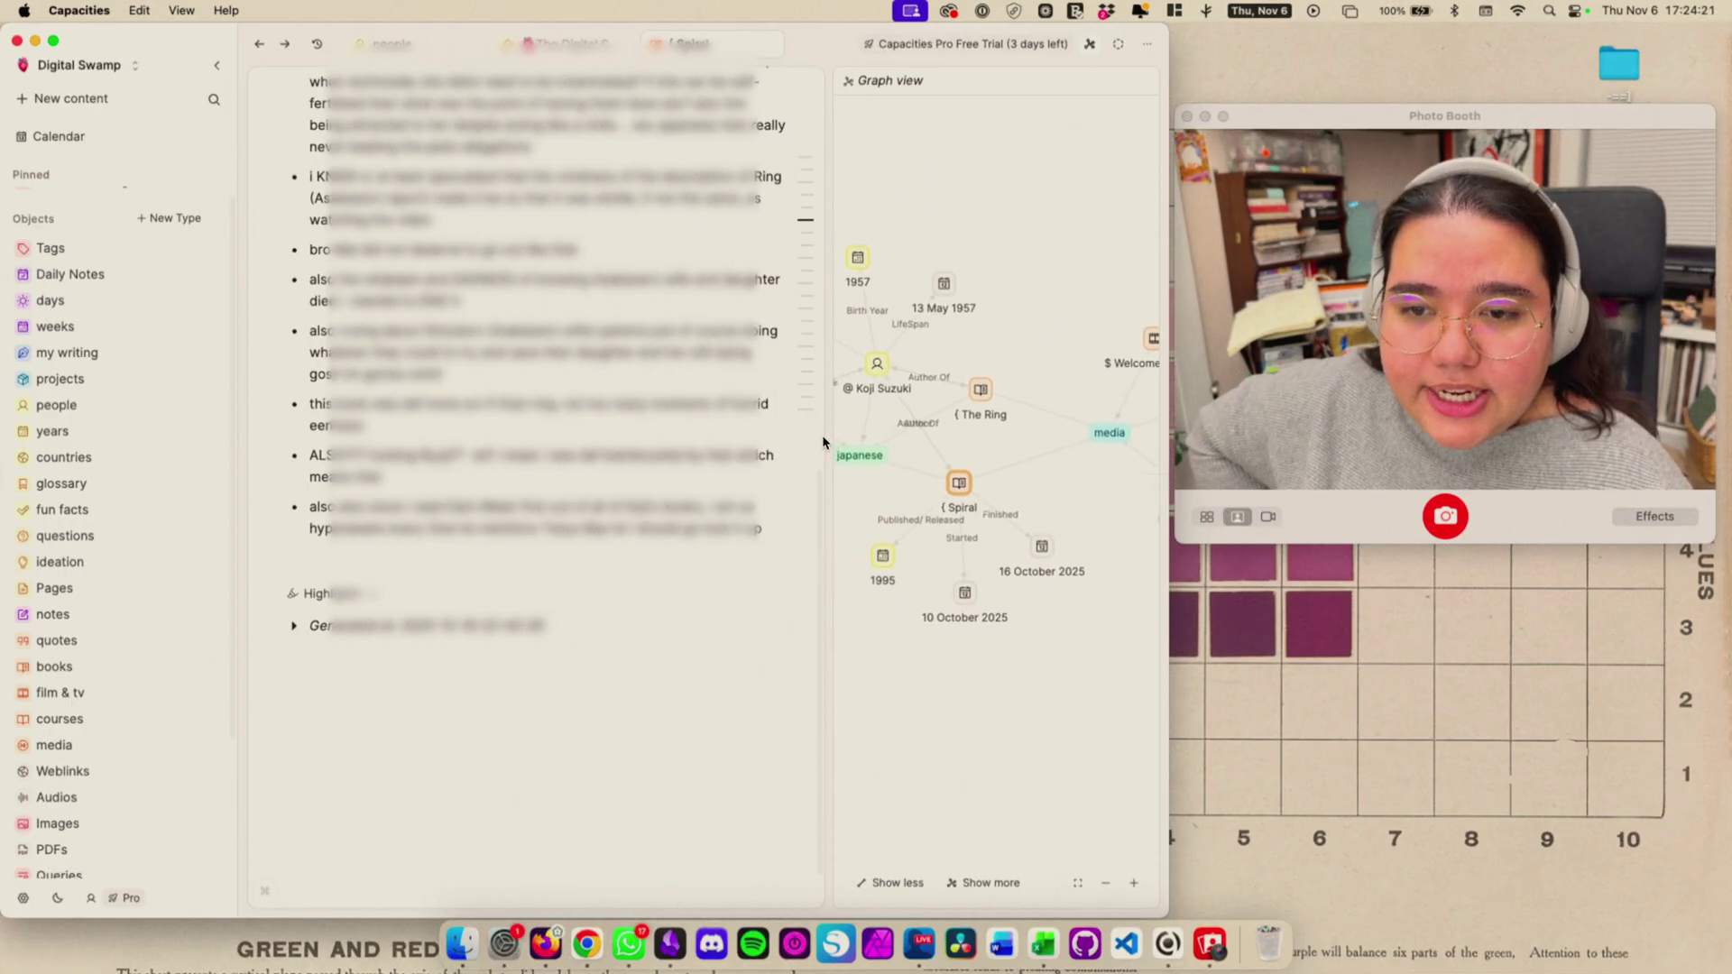
drag(828, 442, 627, 442)
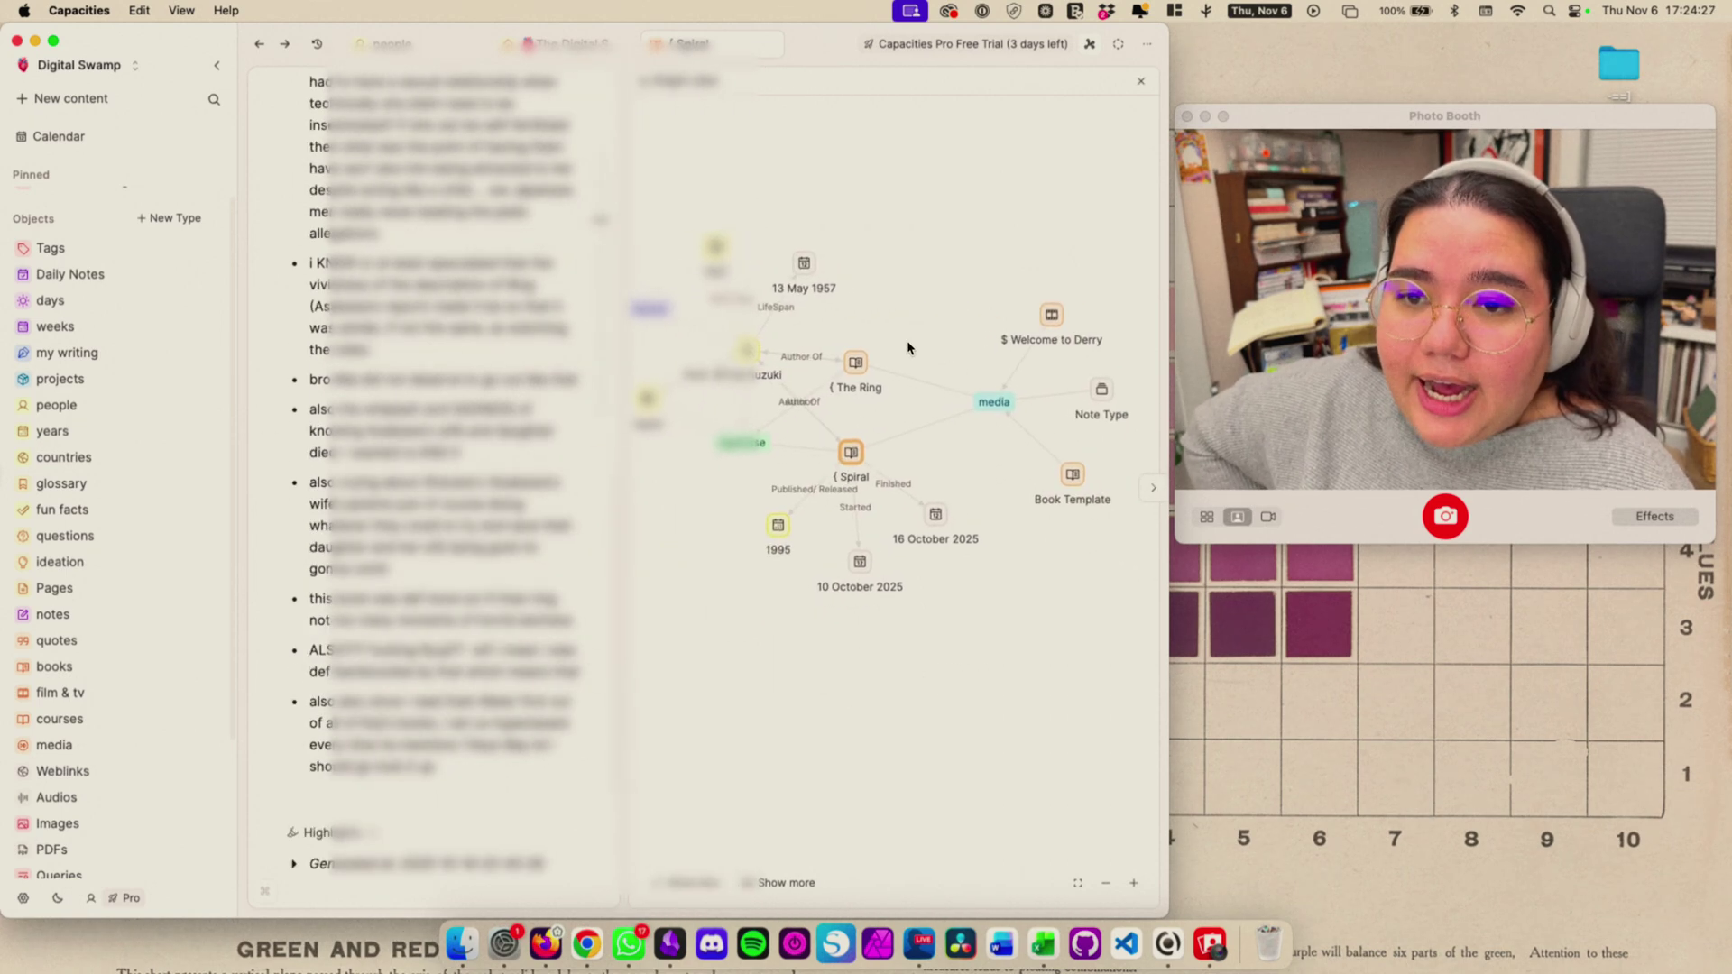
click(56, 136)
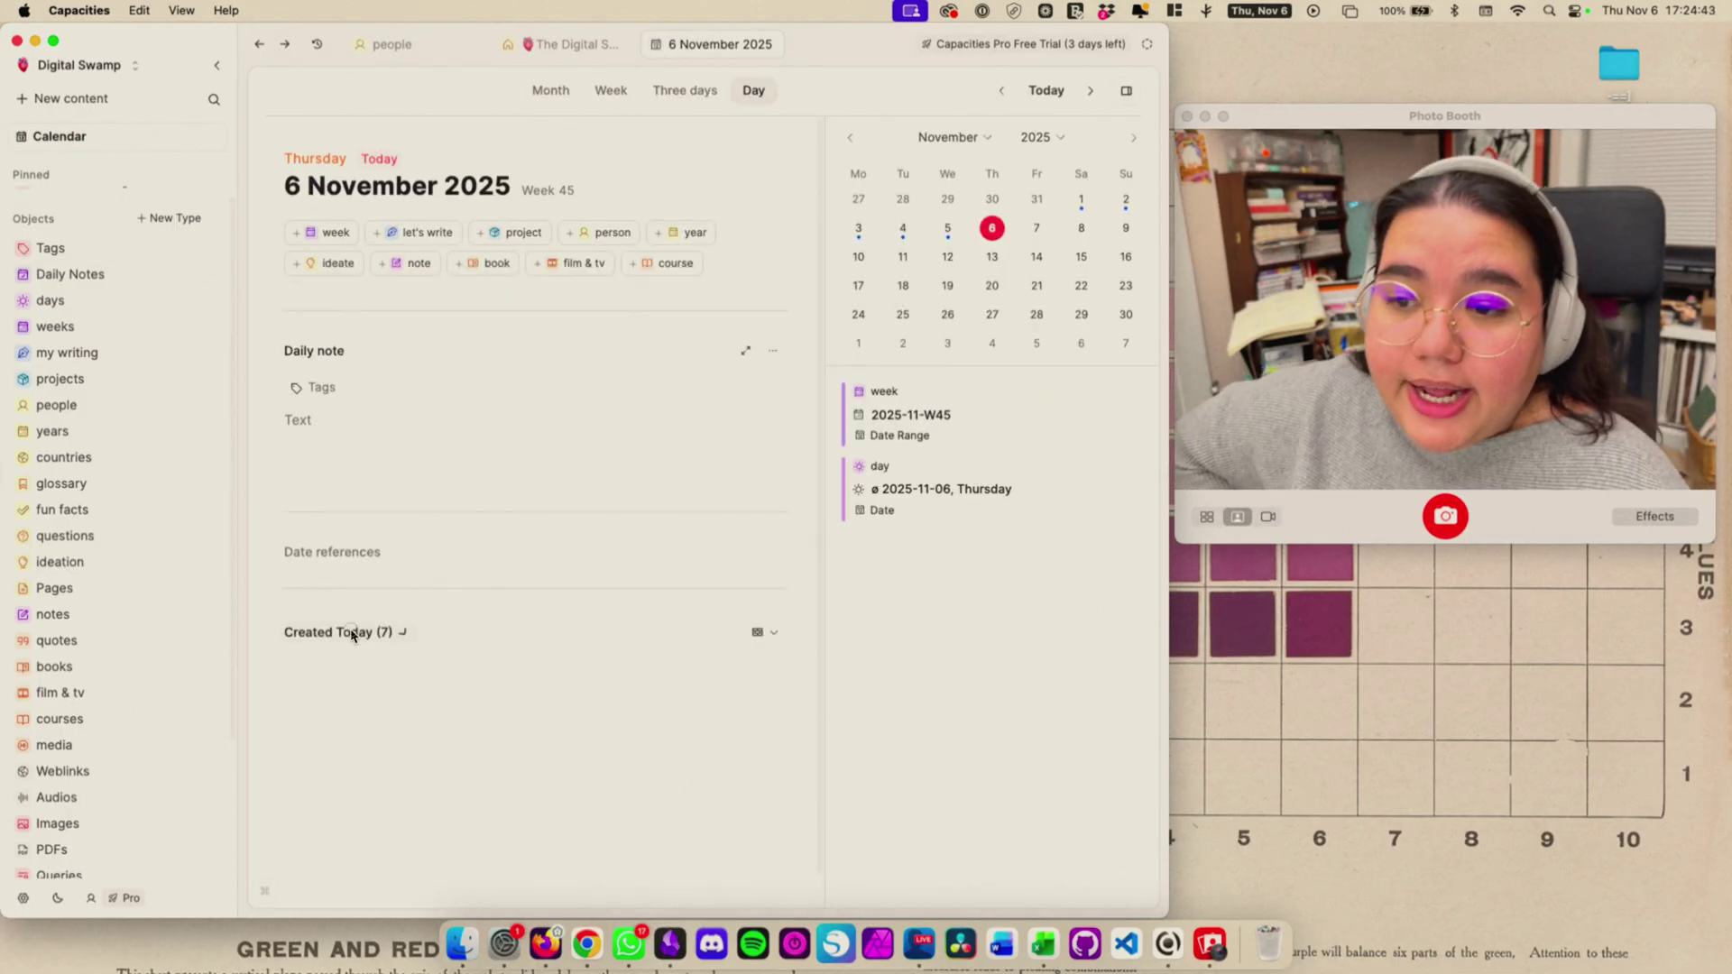
- Collapse Date references on the 6 November 2025 page and open the '2025-11-06, Thursday' day object
scroll(333, 614, down, 3)
scroll(388, 641, down, 5)
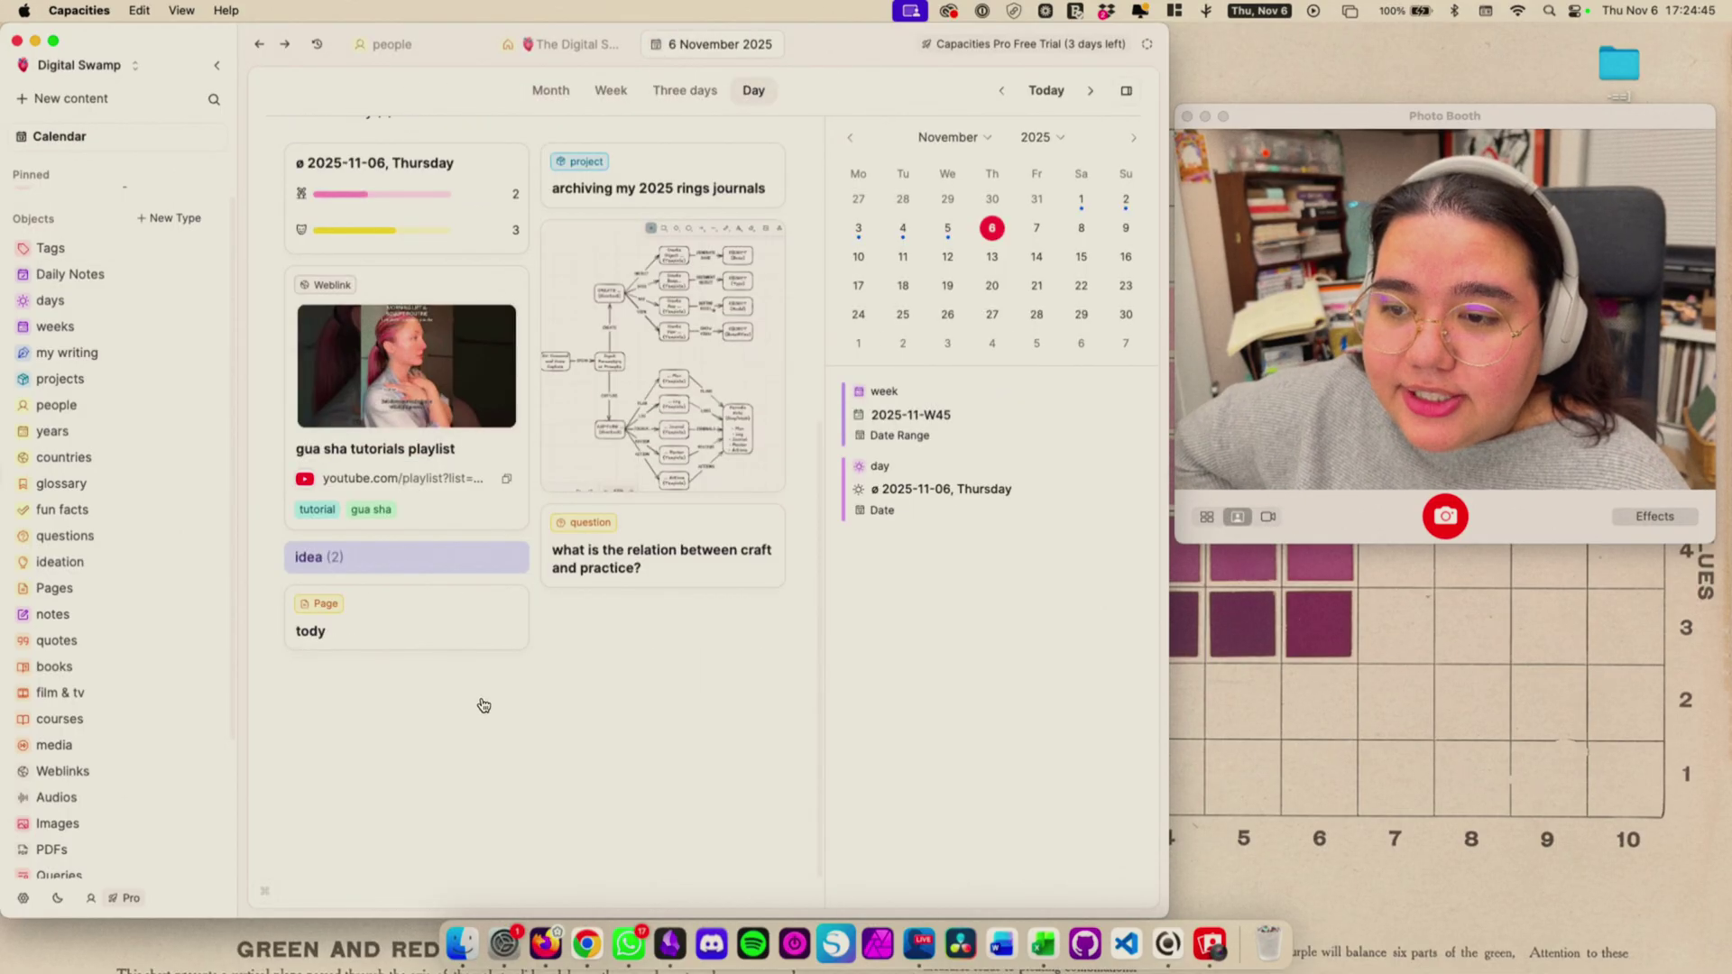
scroll(421, 707, up, 2)
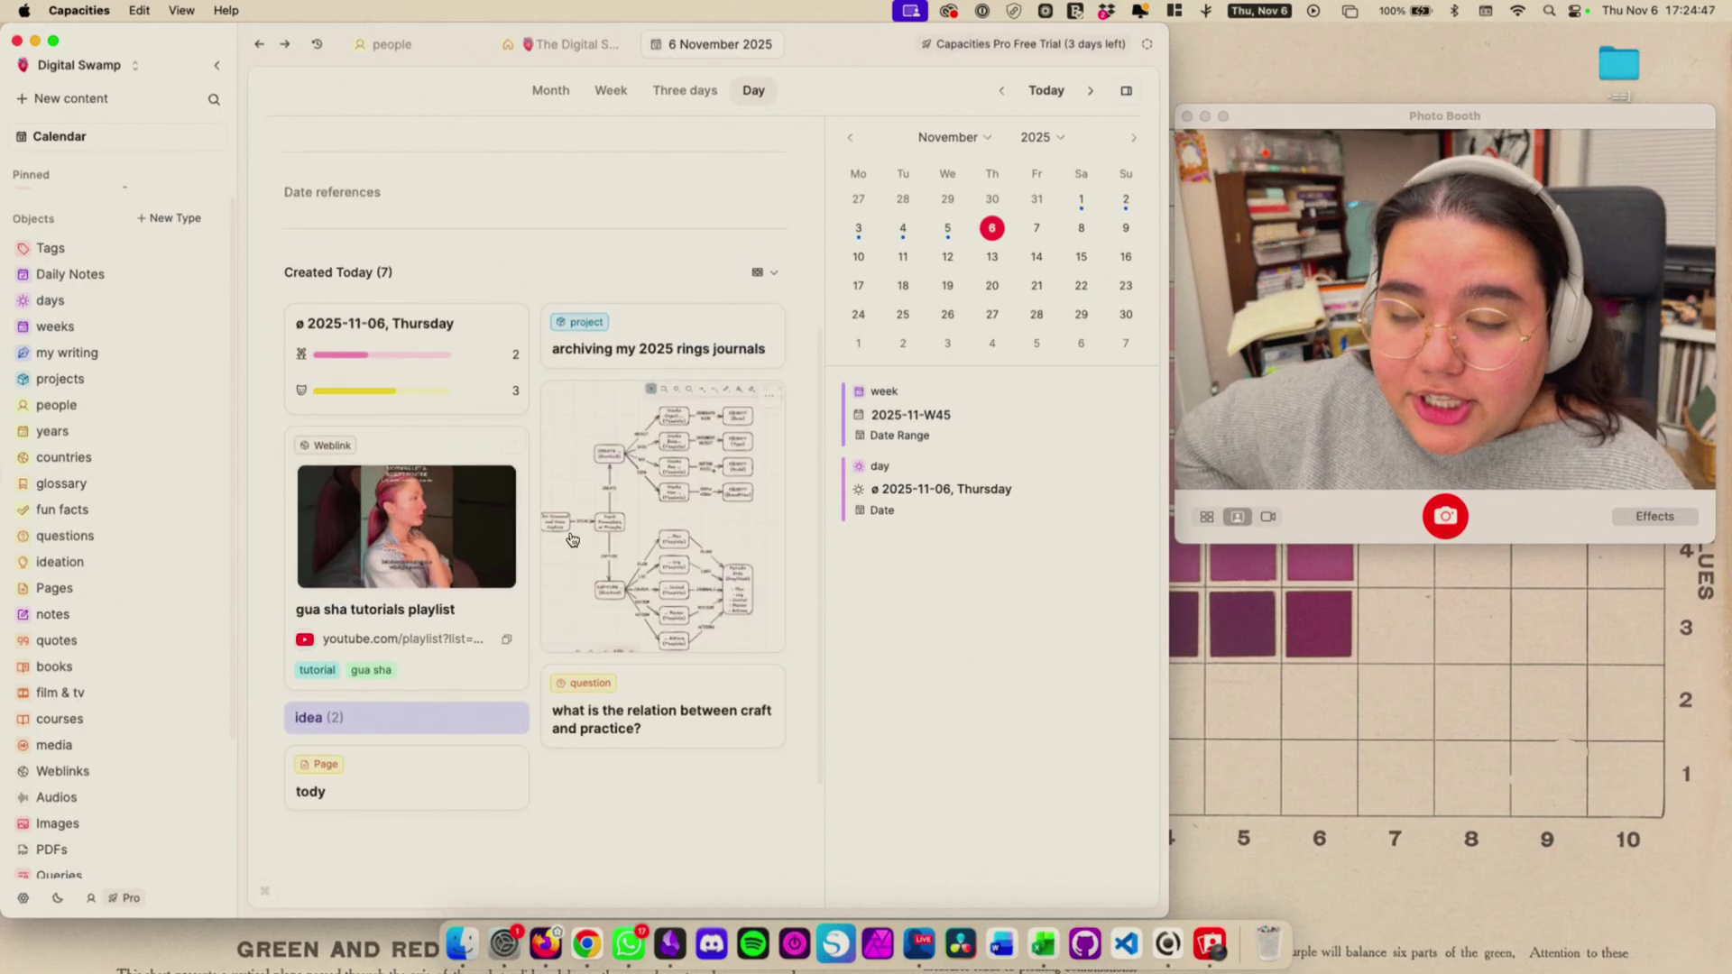
scroll(352, 550, down, 3)
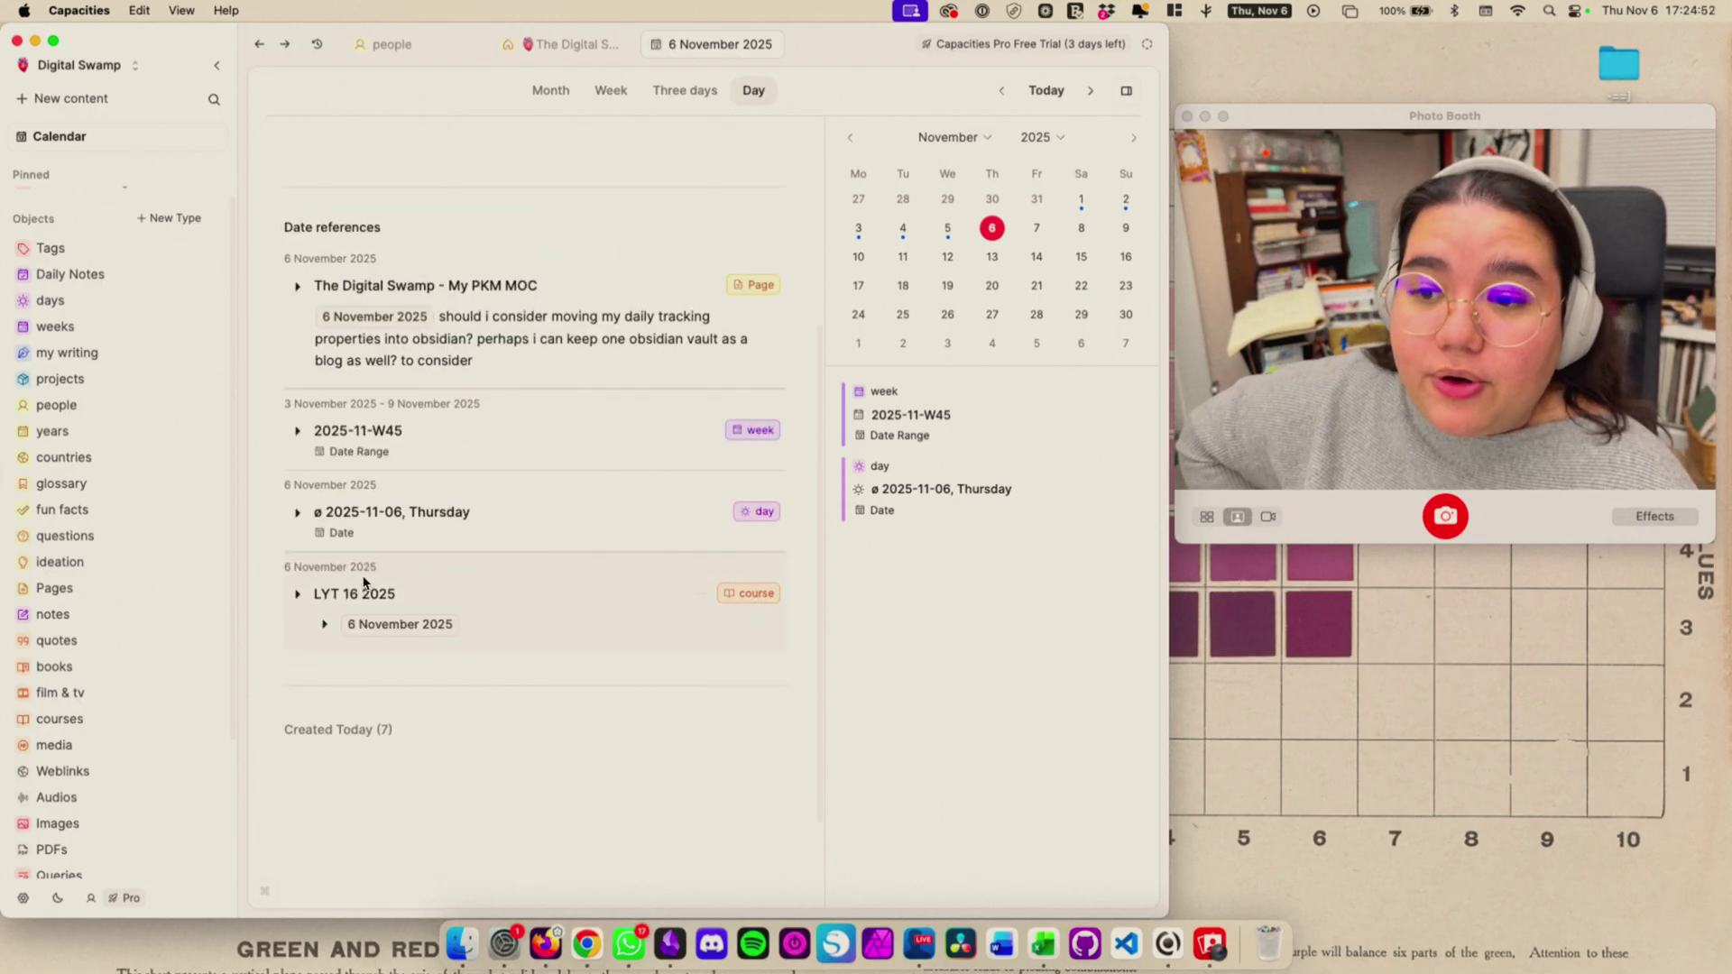
scroll(352, 356, up, 1)
click(357, 271)
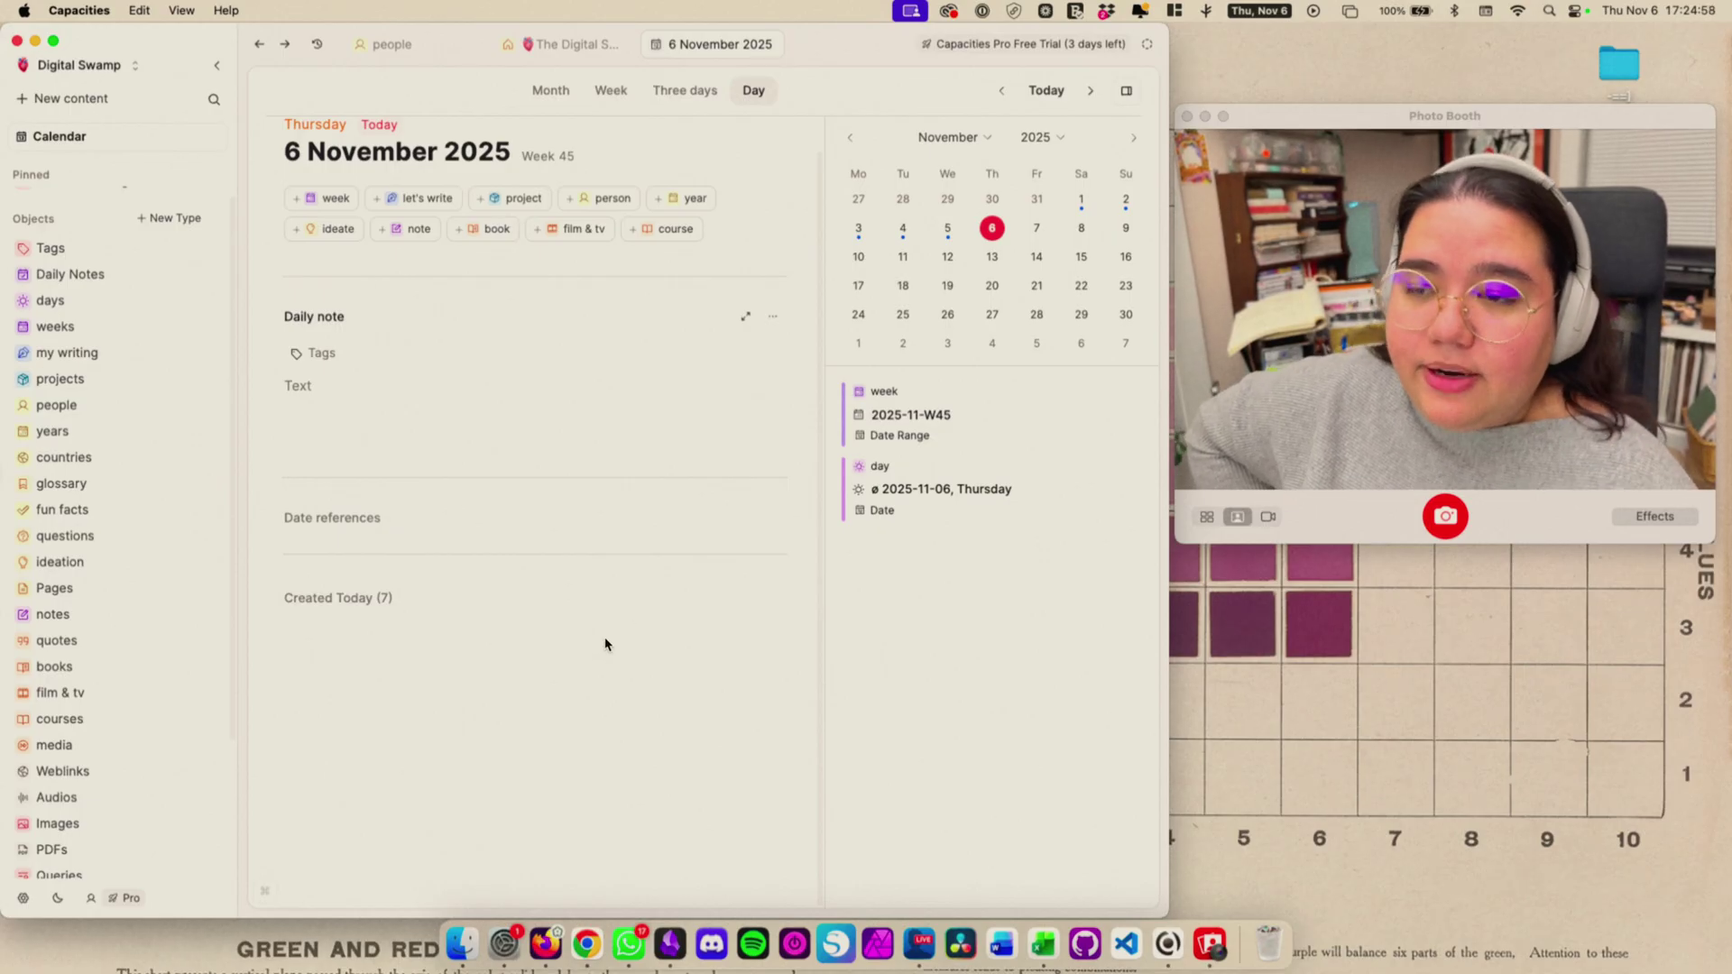
scroll(606, 645, up, 1)
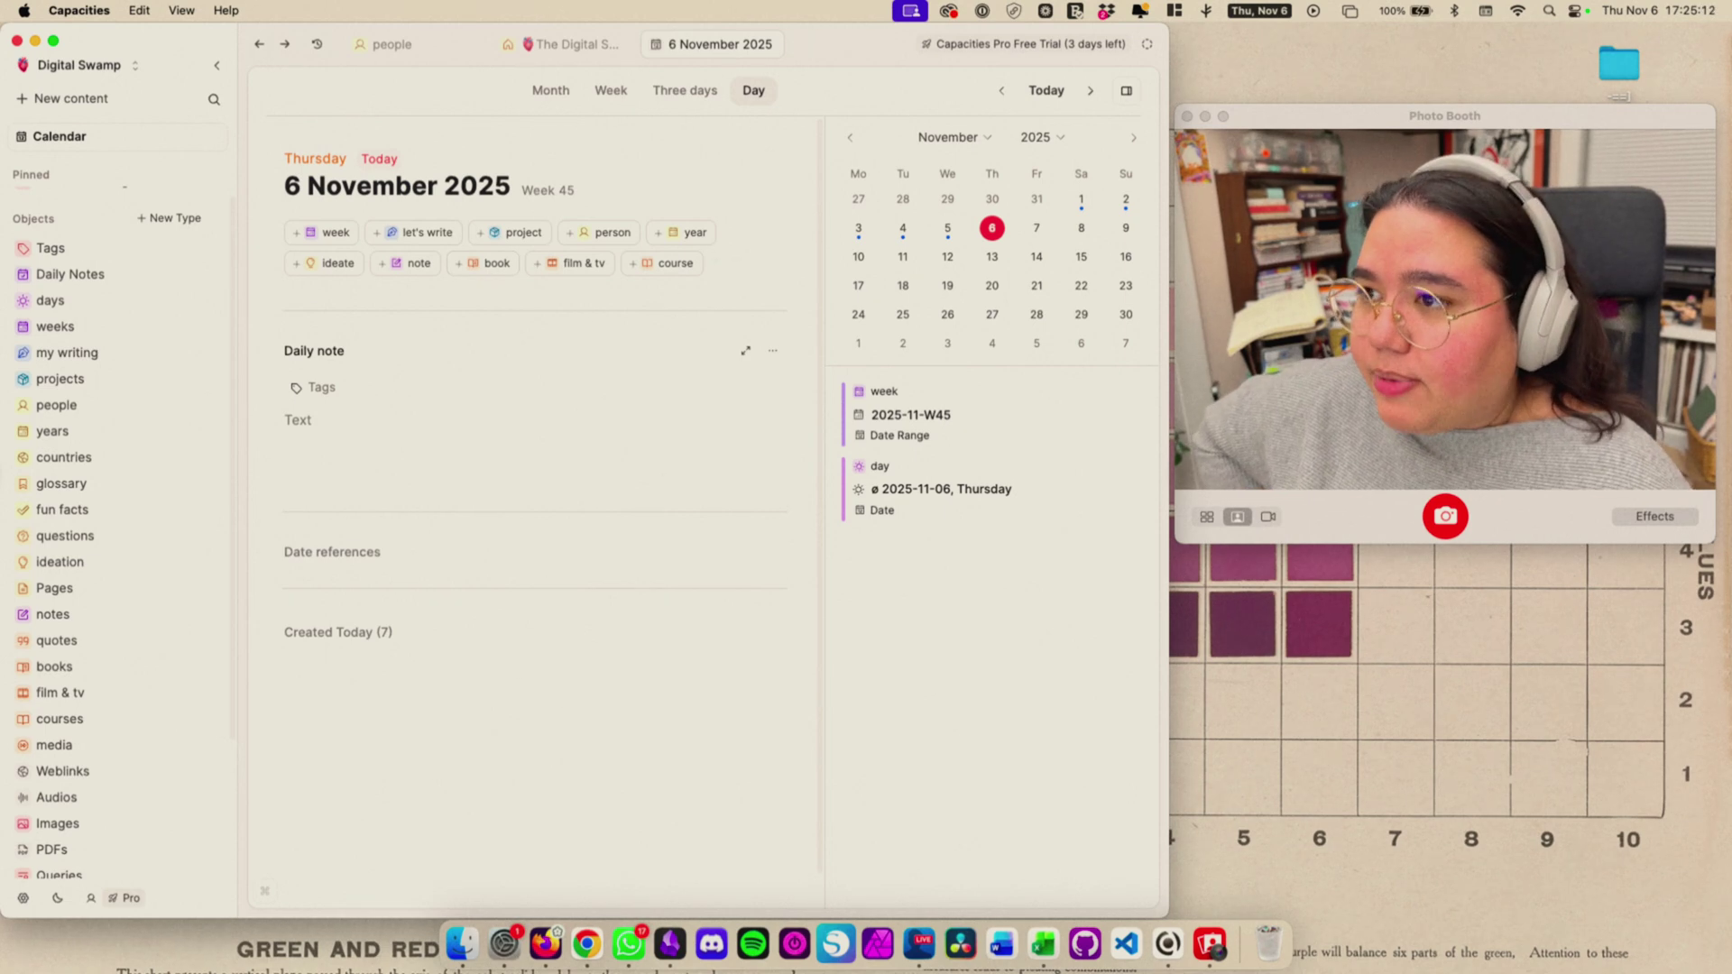
key(ctrl+Up)
key(ctrl+Up)
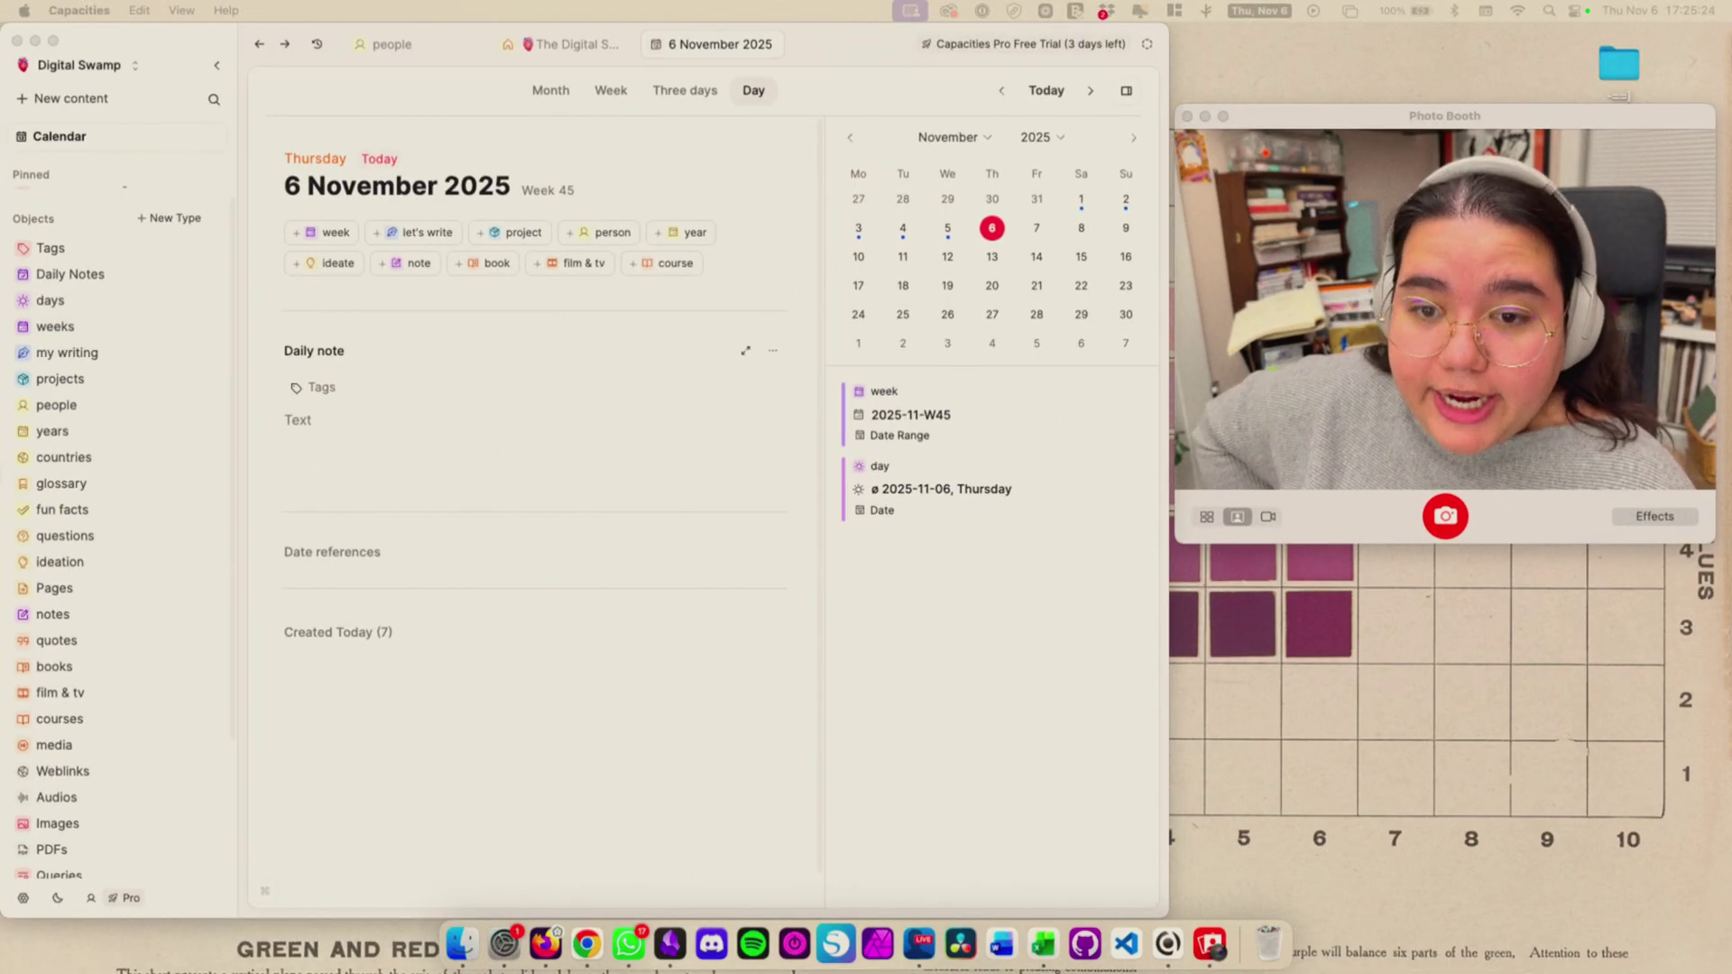
click(907, 494)
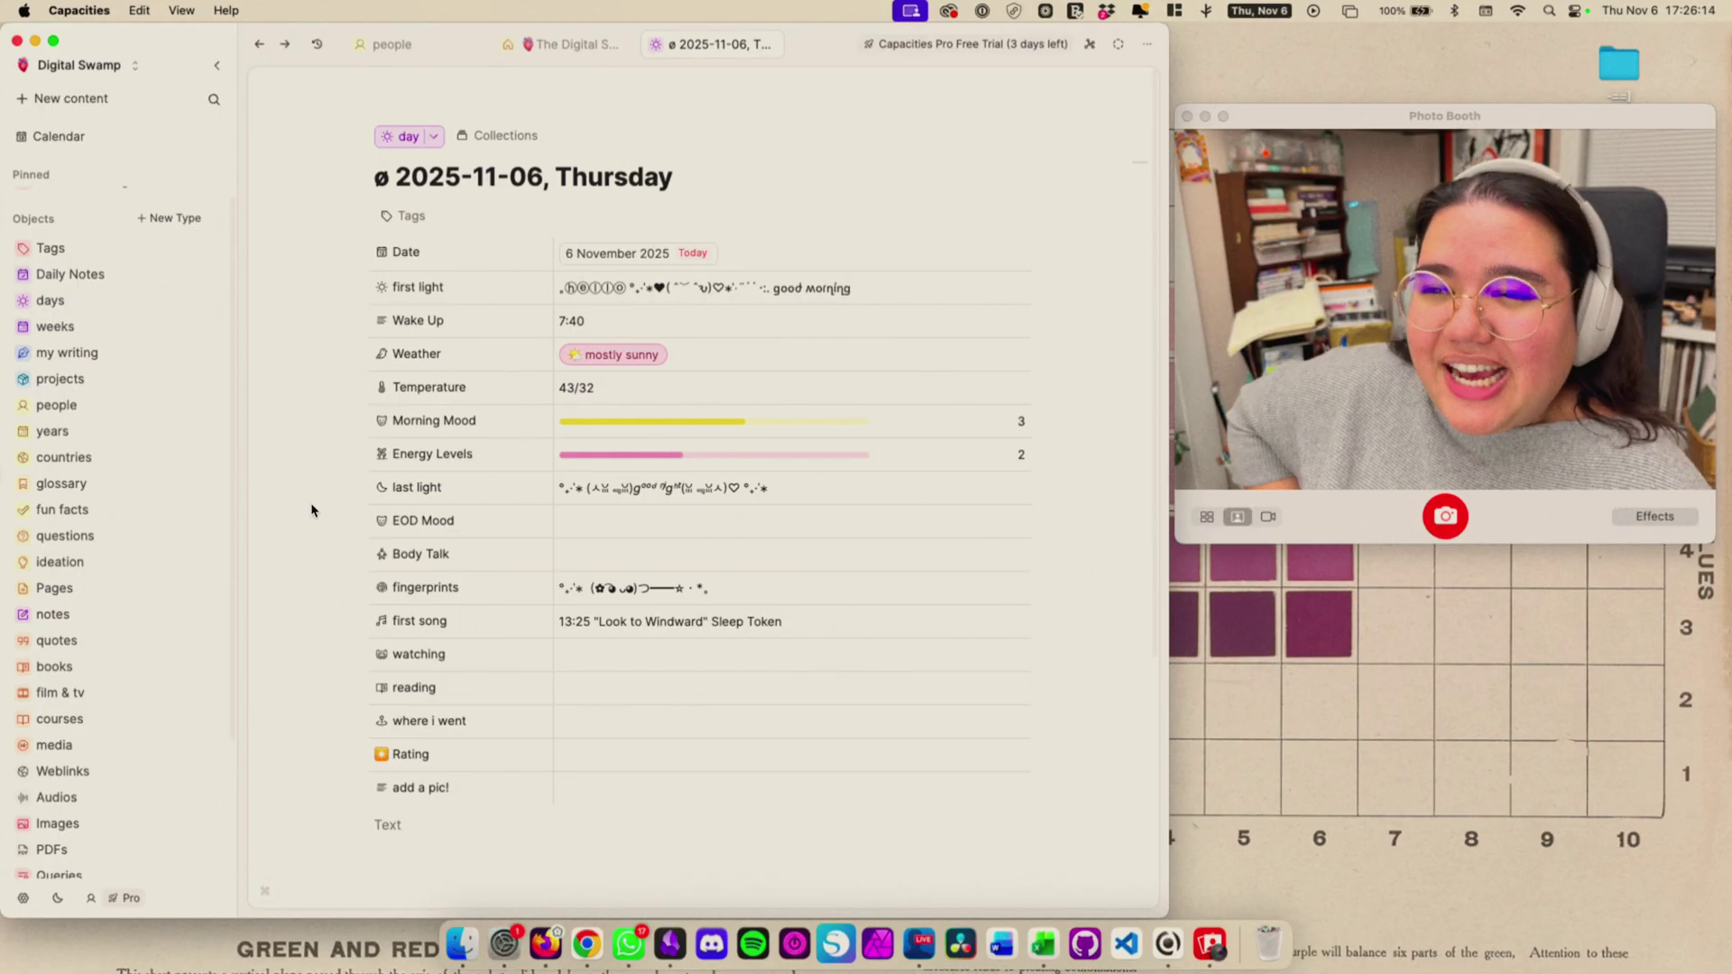
- Switch to The Digital Swamp home page and scroll down to the Wind Rises GIF
click(566, 47)
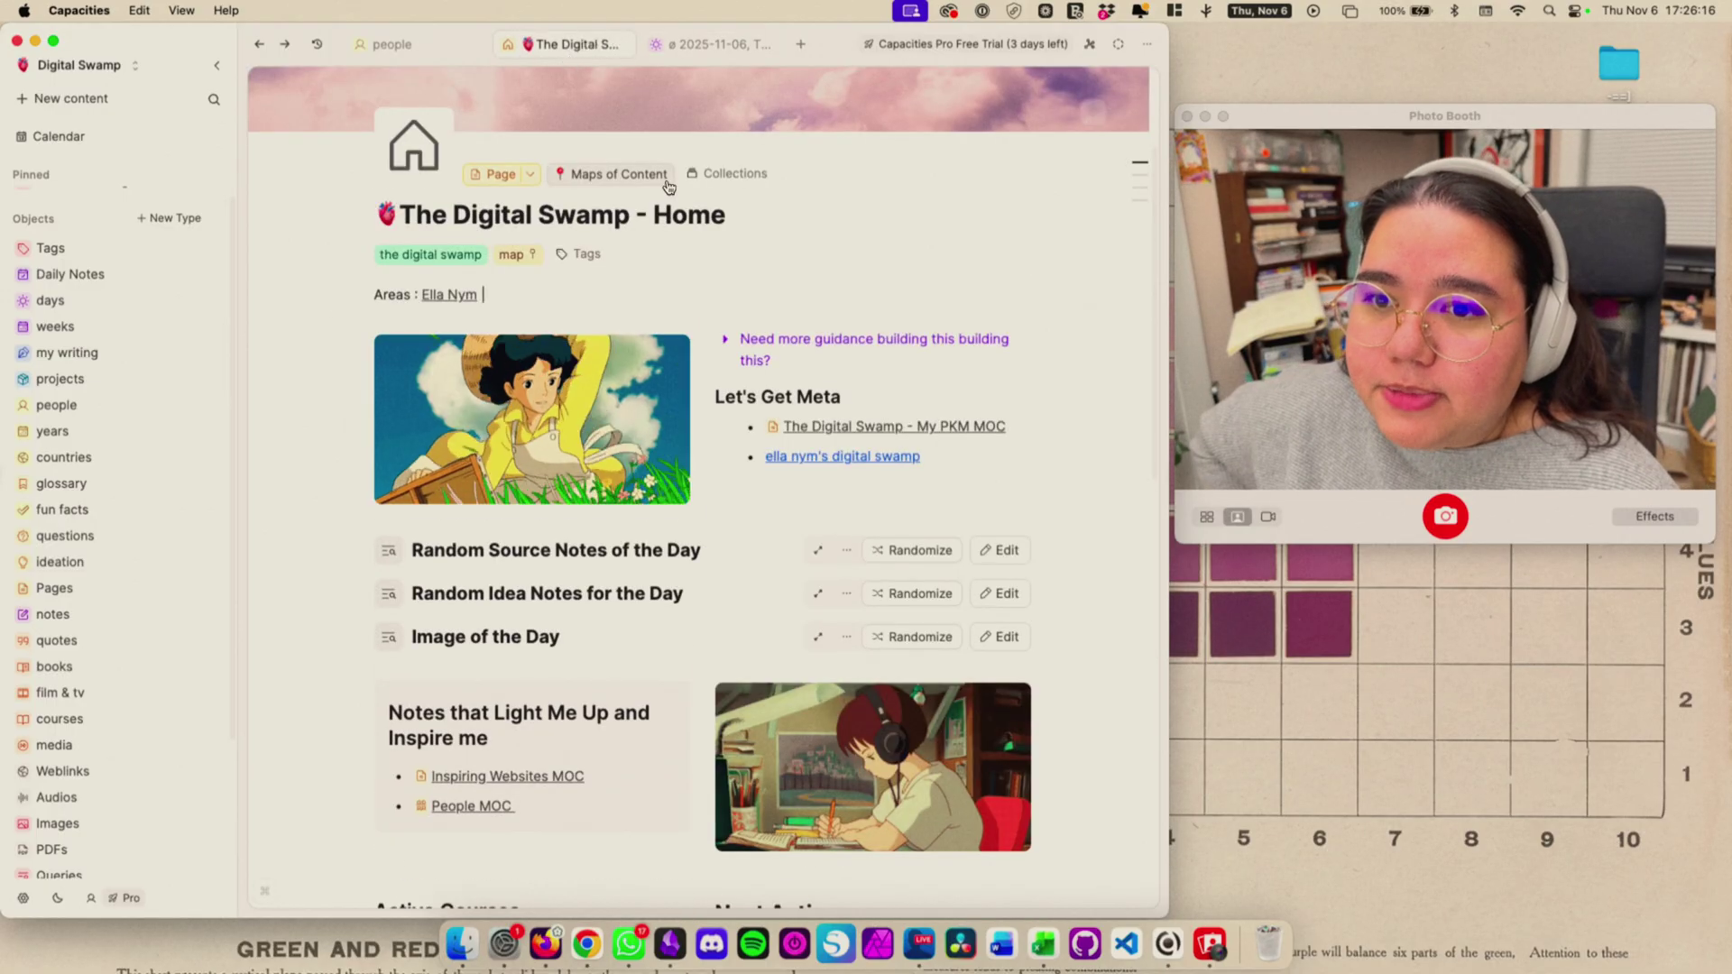
mouse_move(887, 439)
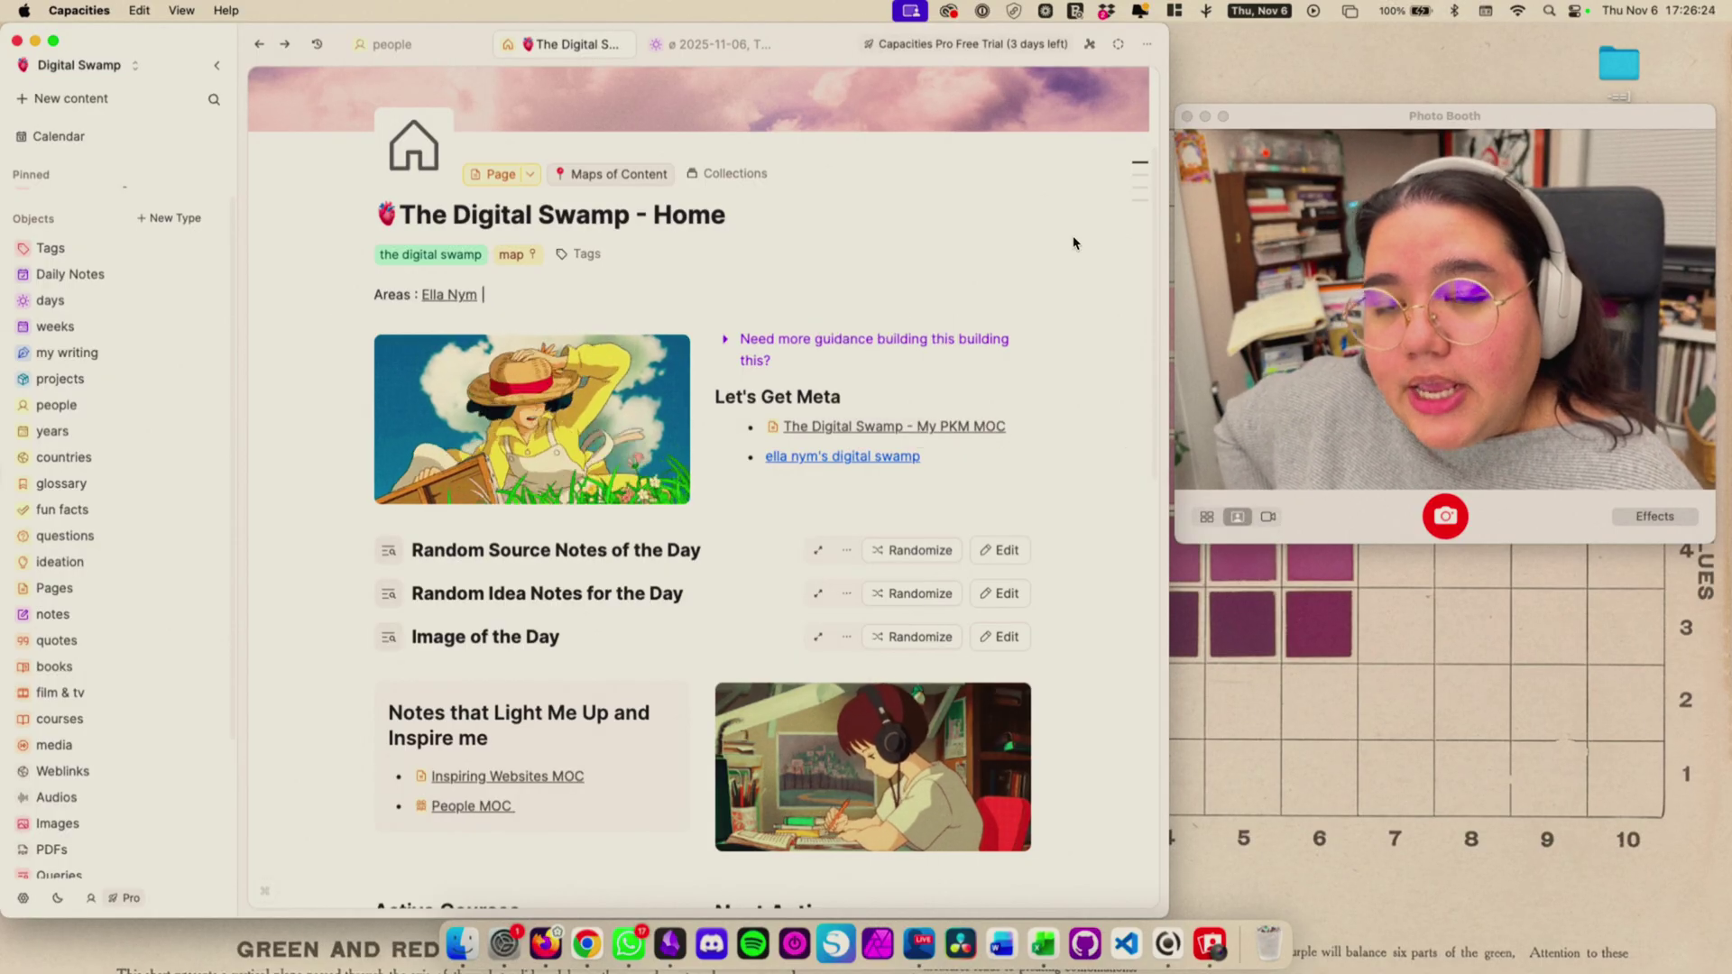
scroll(1124, 435, down, 1)
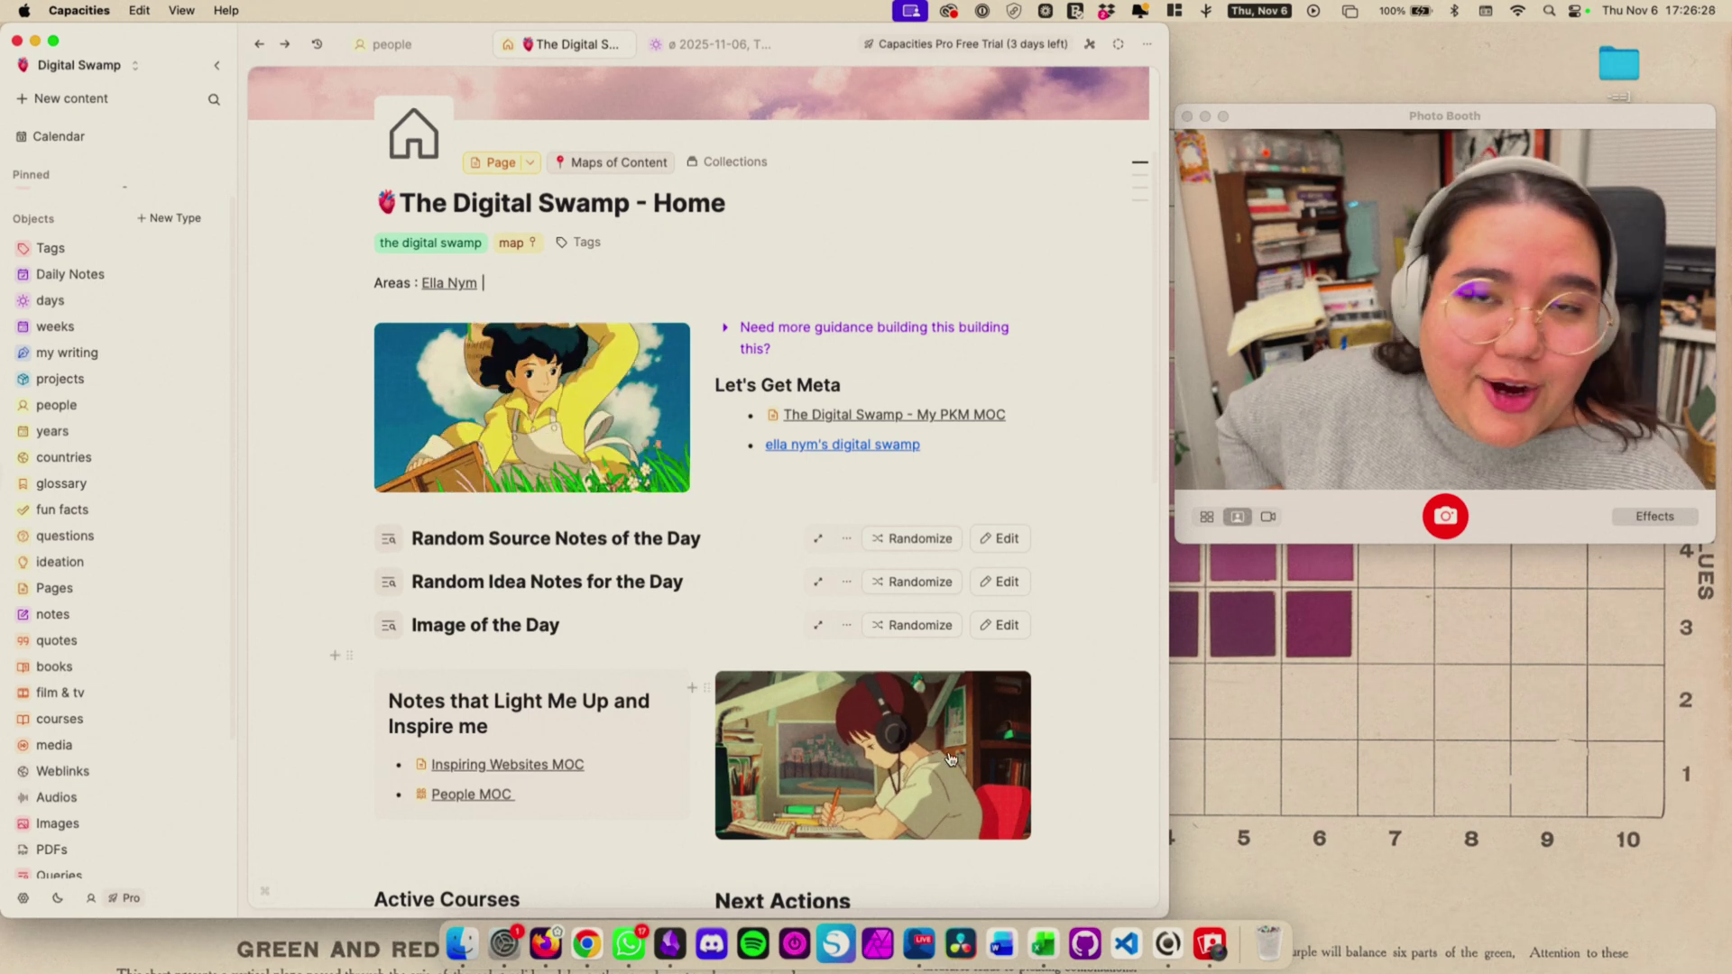
scroll(1078, 510, down, 5)
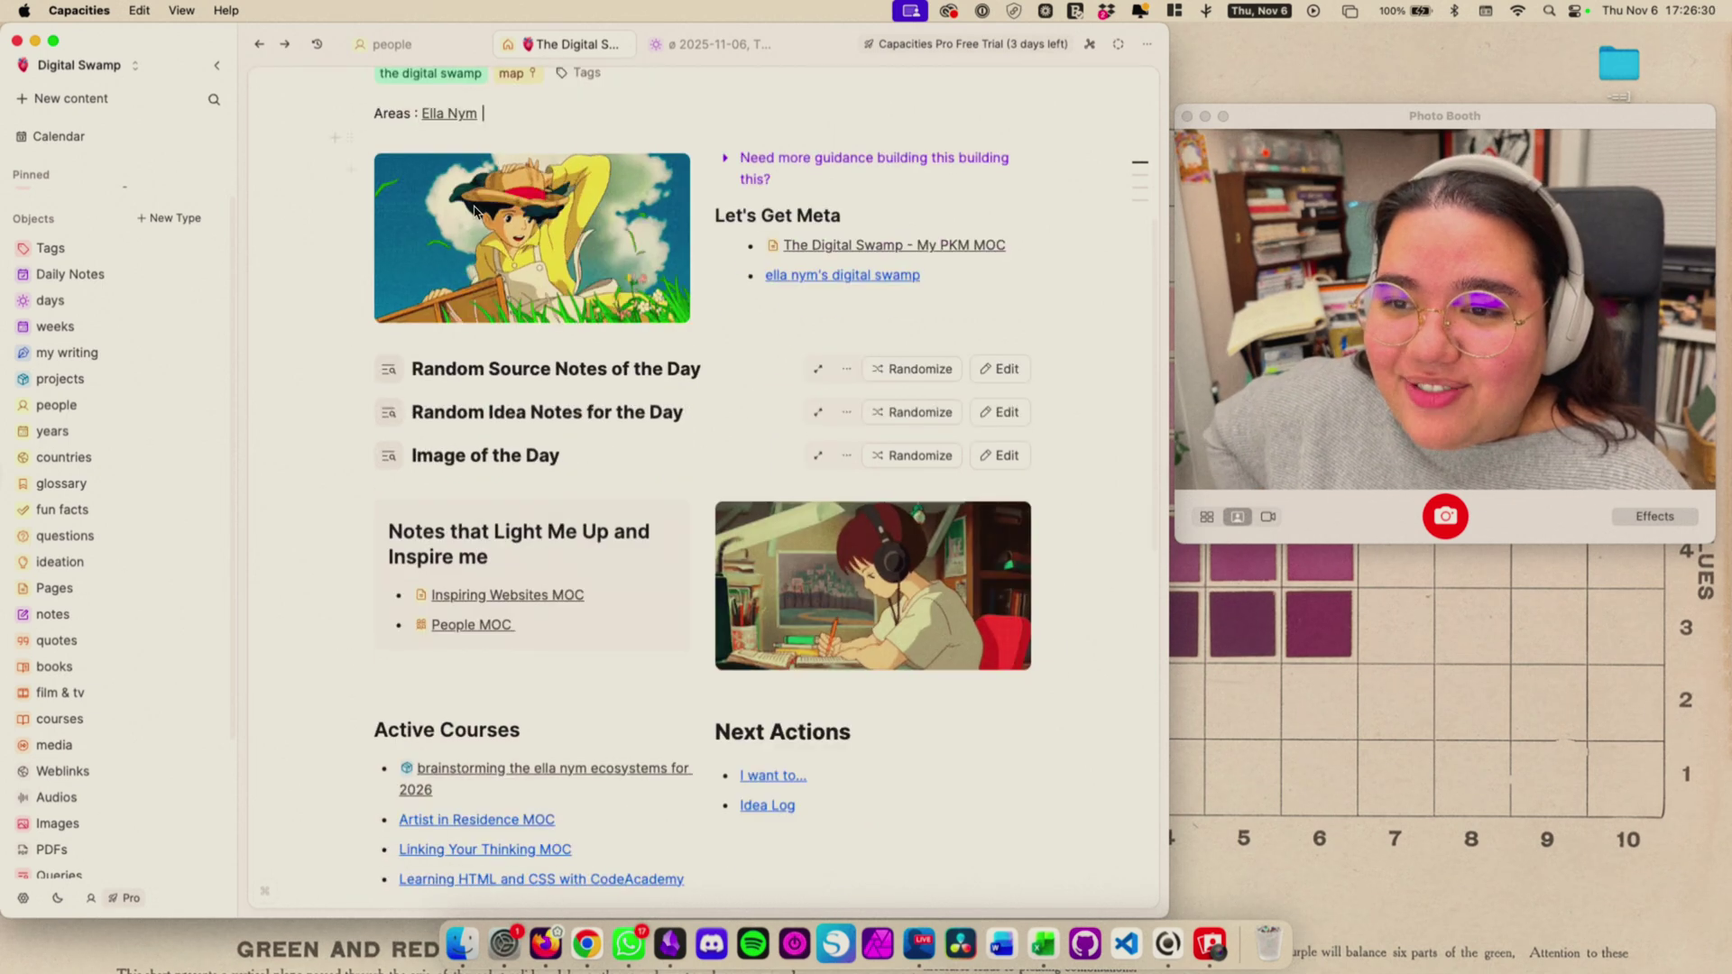
scroll(1072, 592, down, 2)
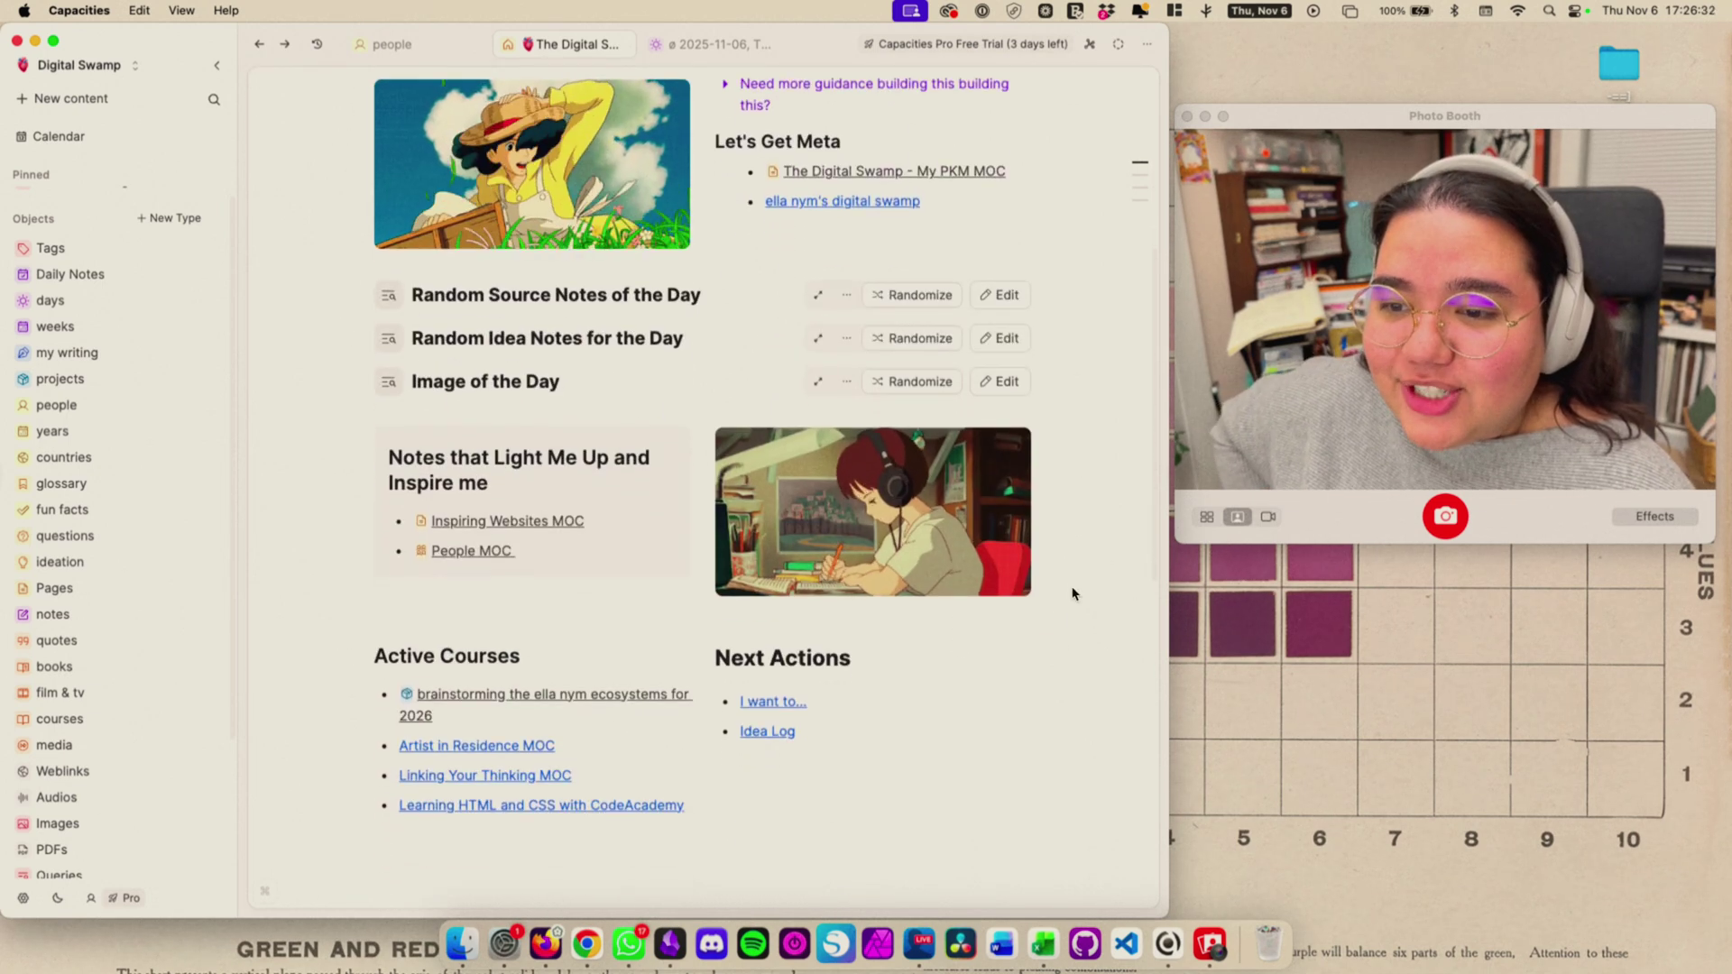
scroll(1073, 593, up, 3)
- Open the wind rises GIF, browse its gifs and pink tag collections, then step back
click(603, 325)
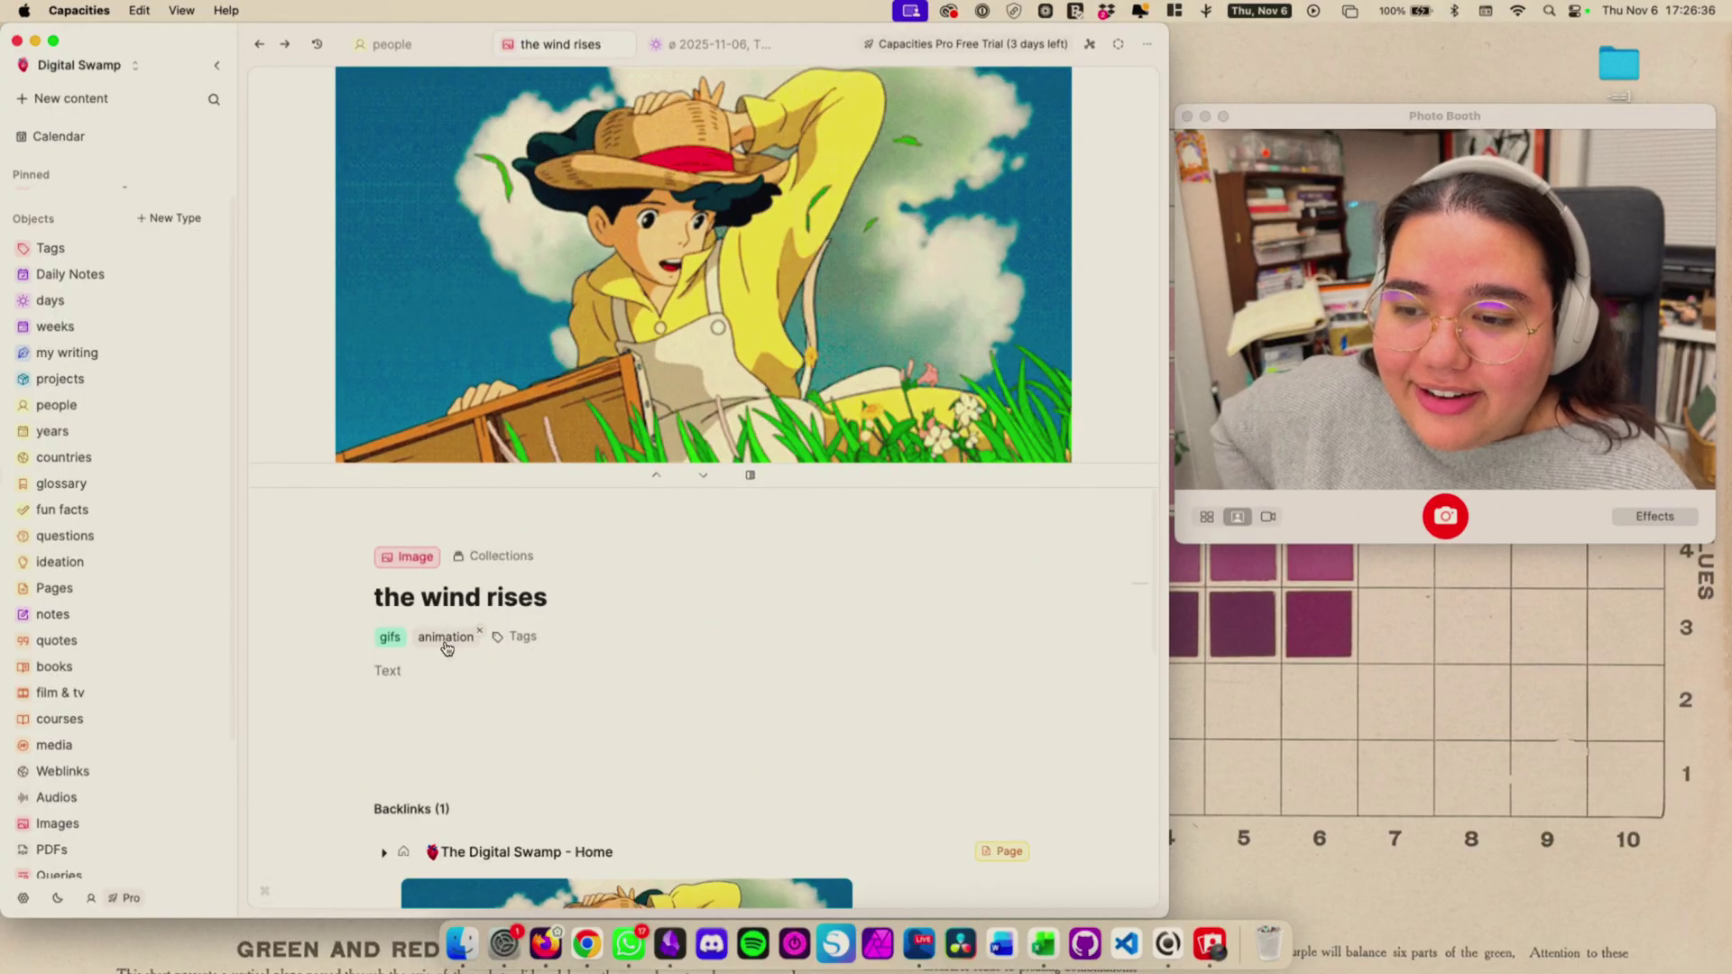
click(389, 638)
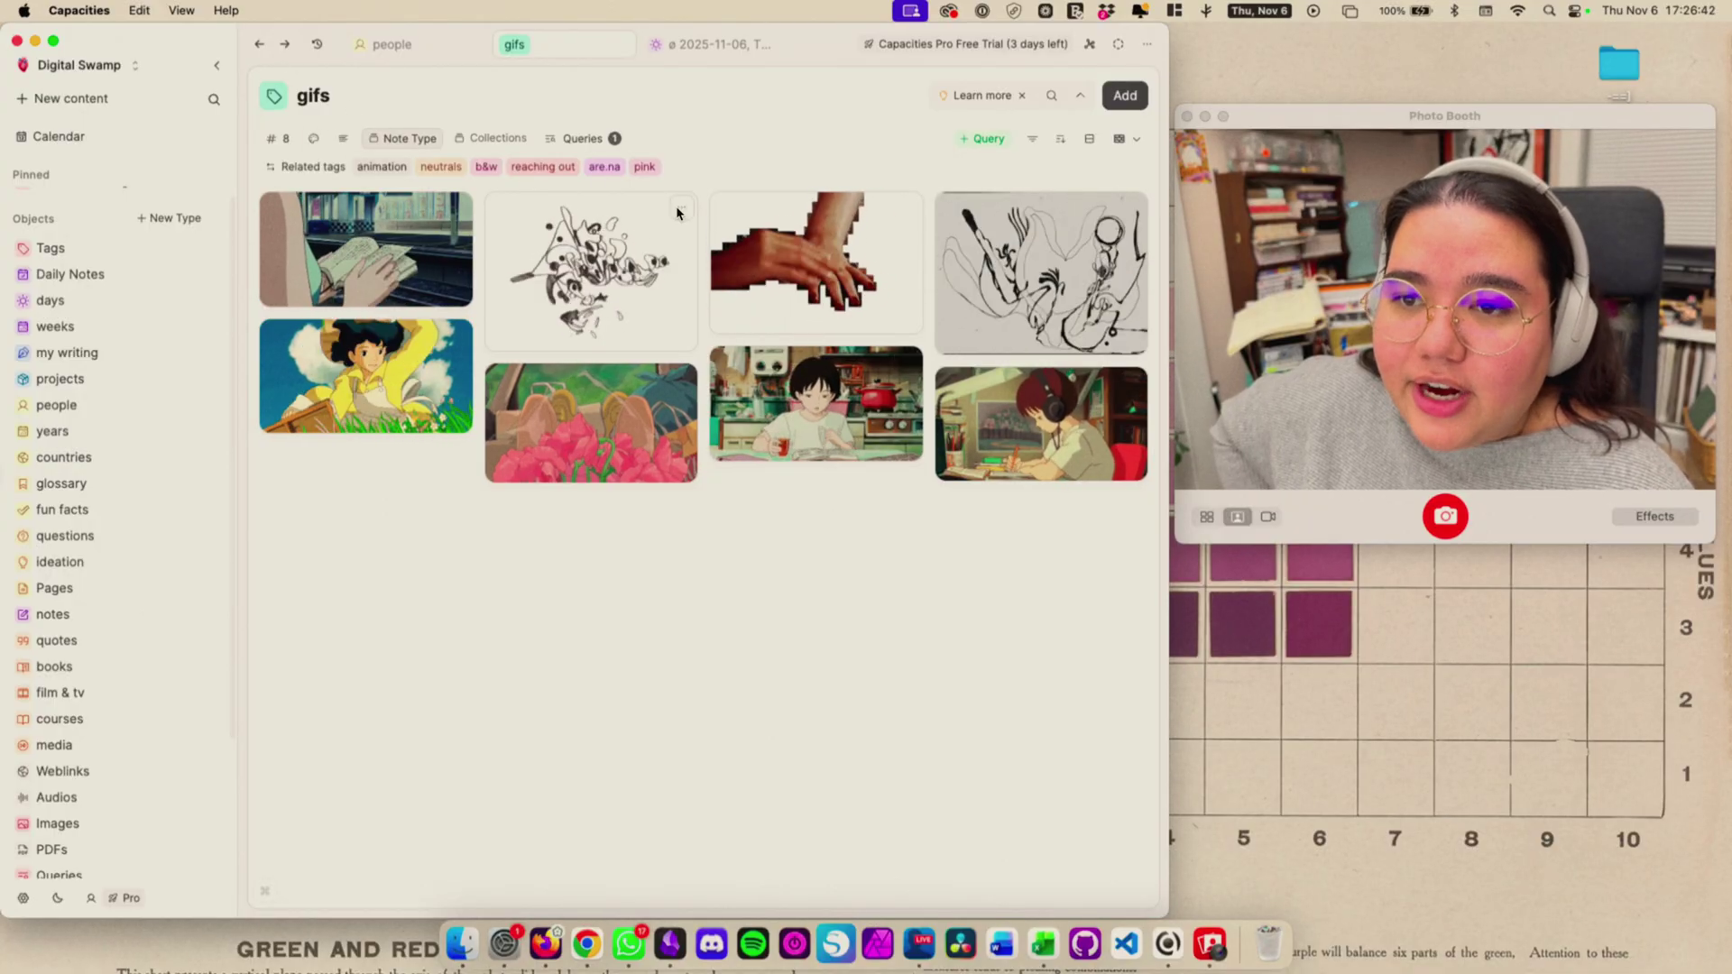
click(644, 167)
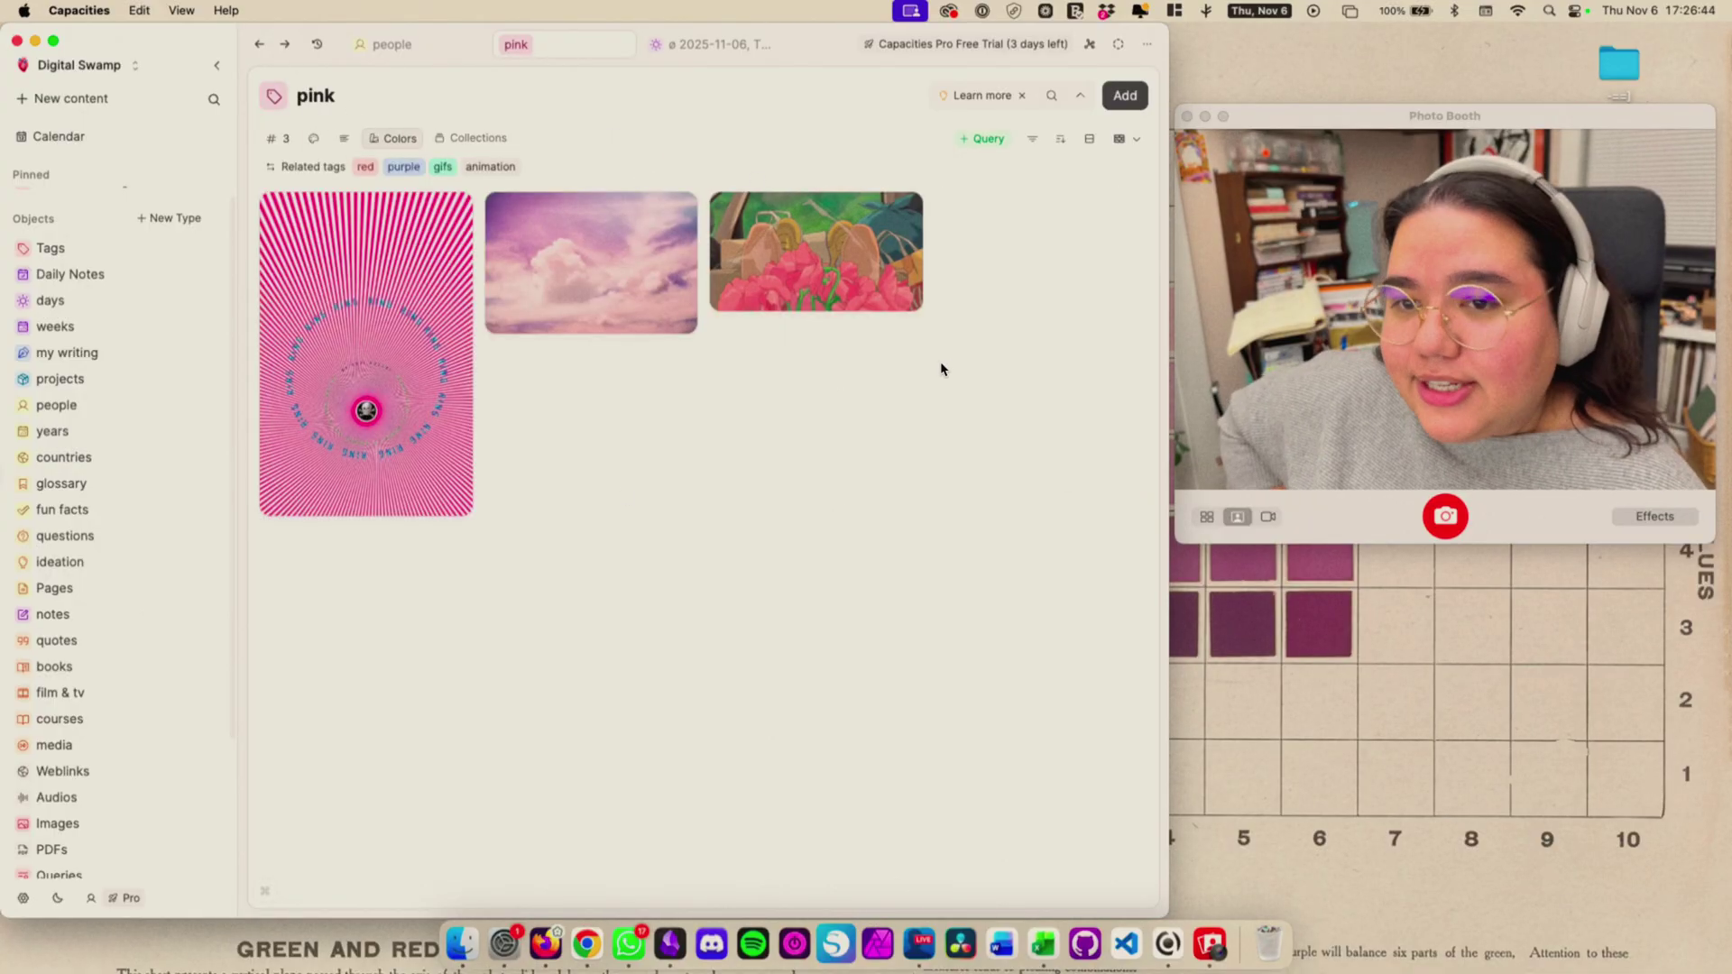
click(259, 44)
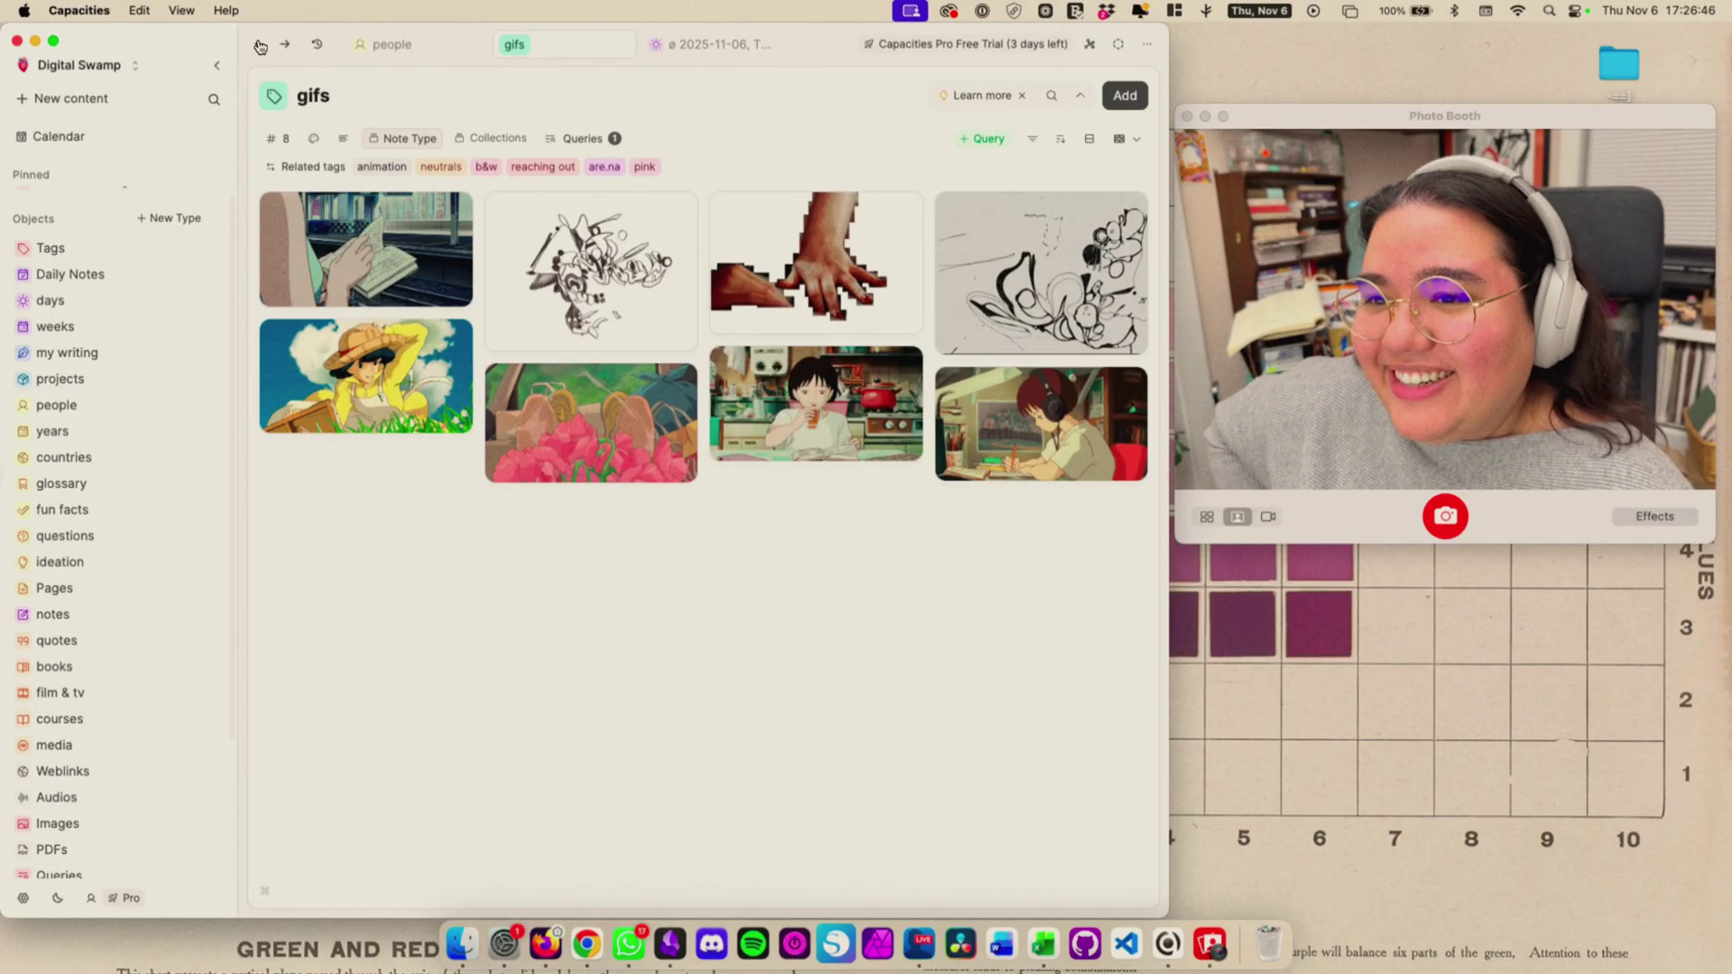
click(365, 379)
- View the Tags overview board, then return to the 6 November 2025 calendar day
click(50, 247)
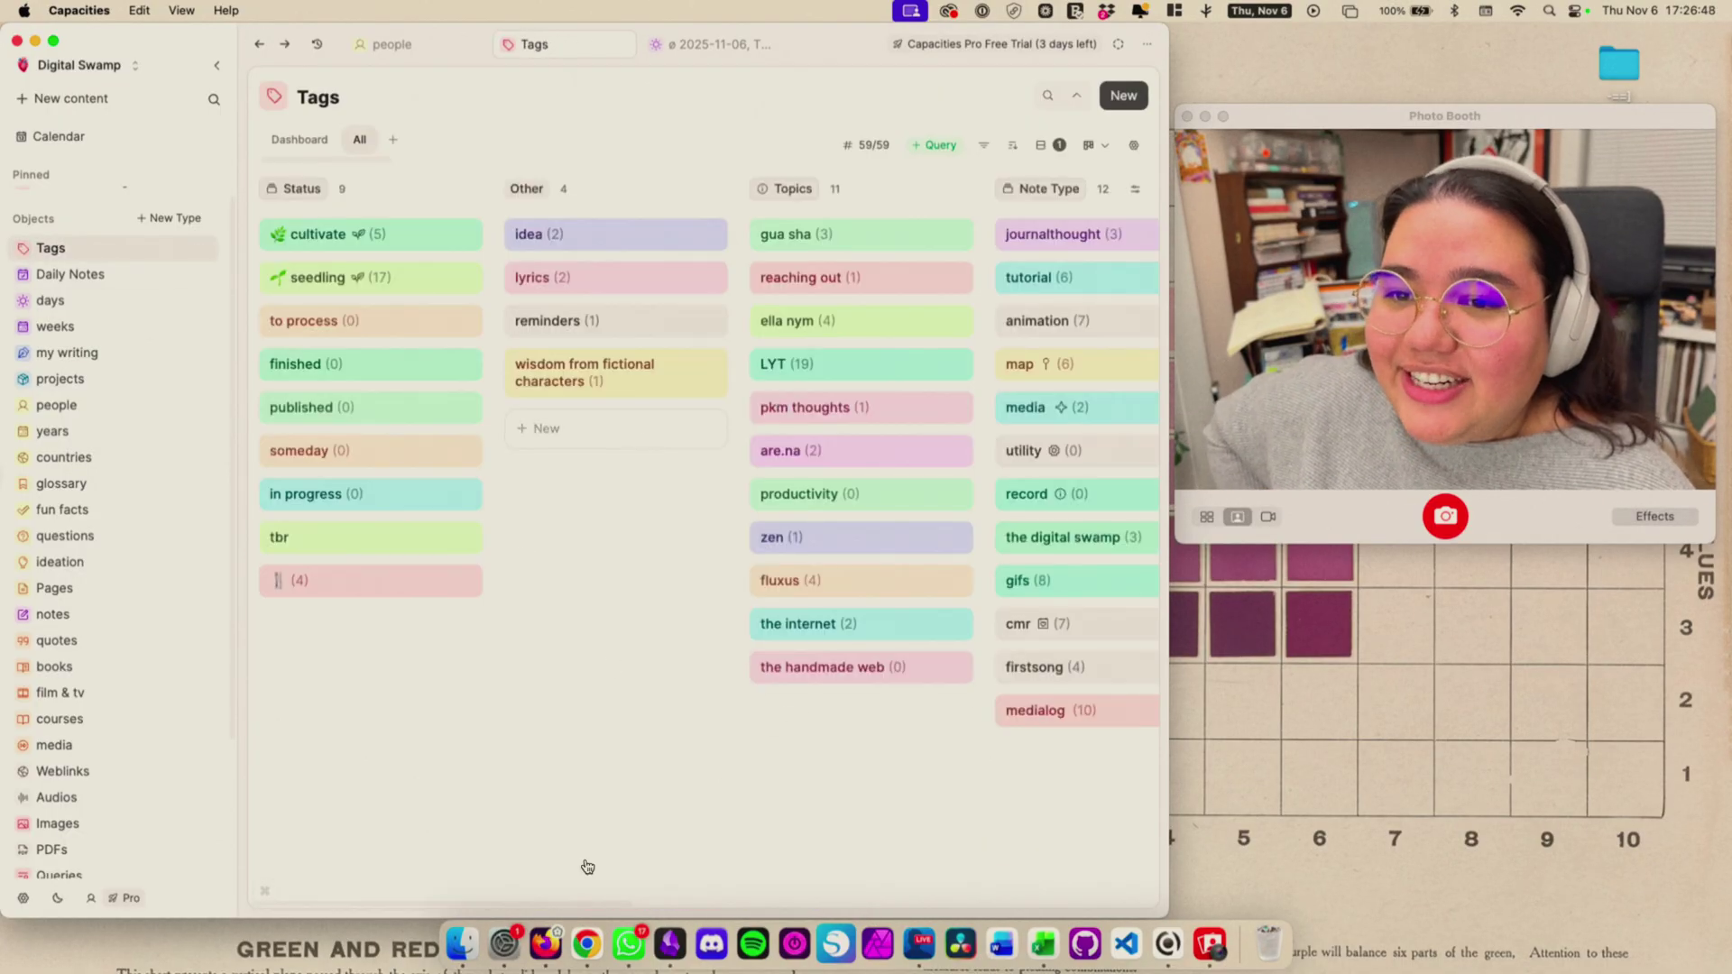
mouse_move(379, 904)
mouse_down()
mouse_move(911, 916)
mouse_move(361, 896)
mouse_up()
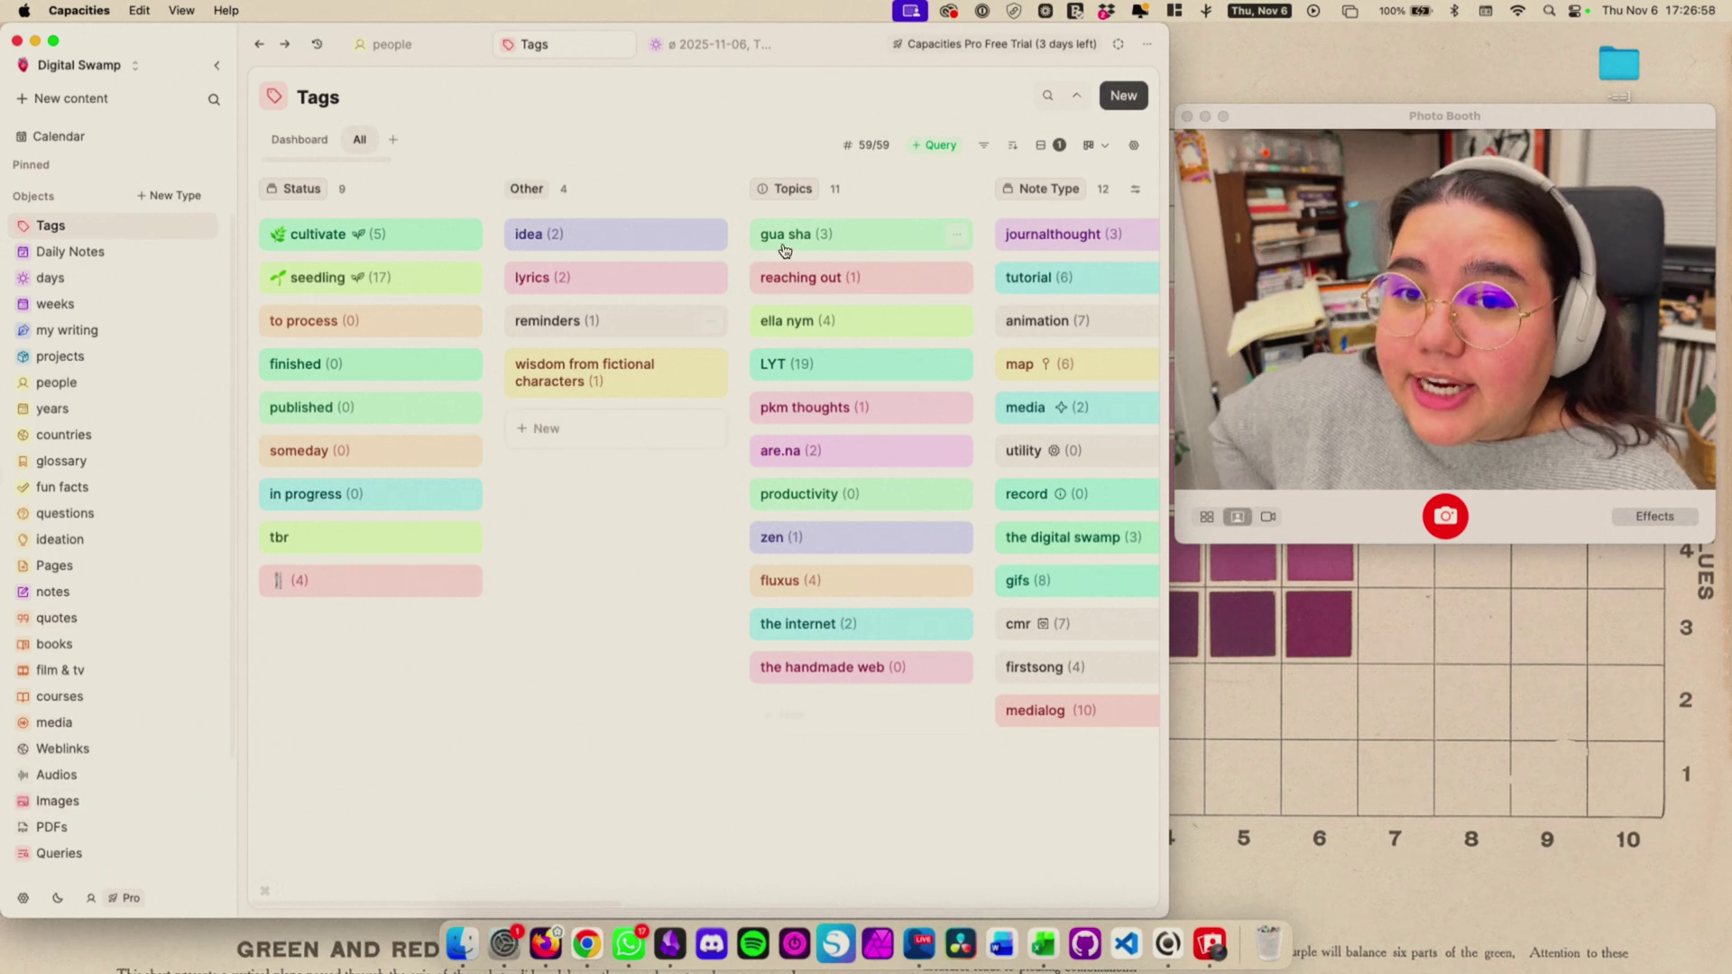
click(86, 143)
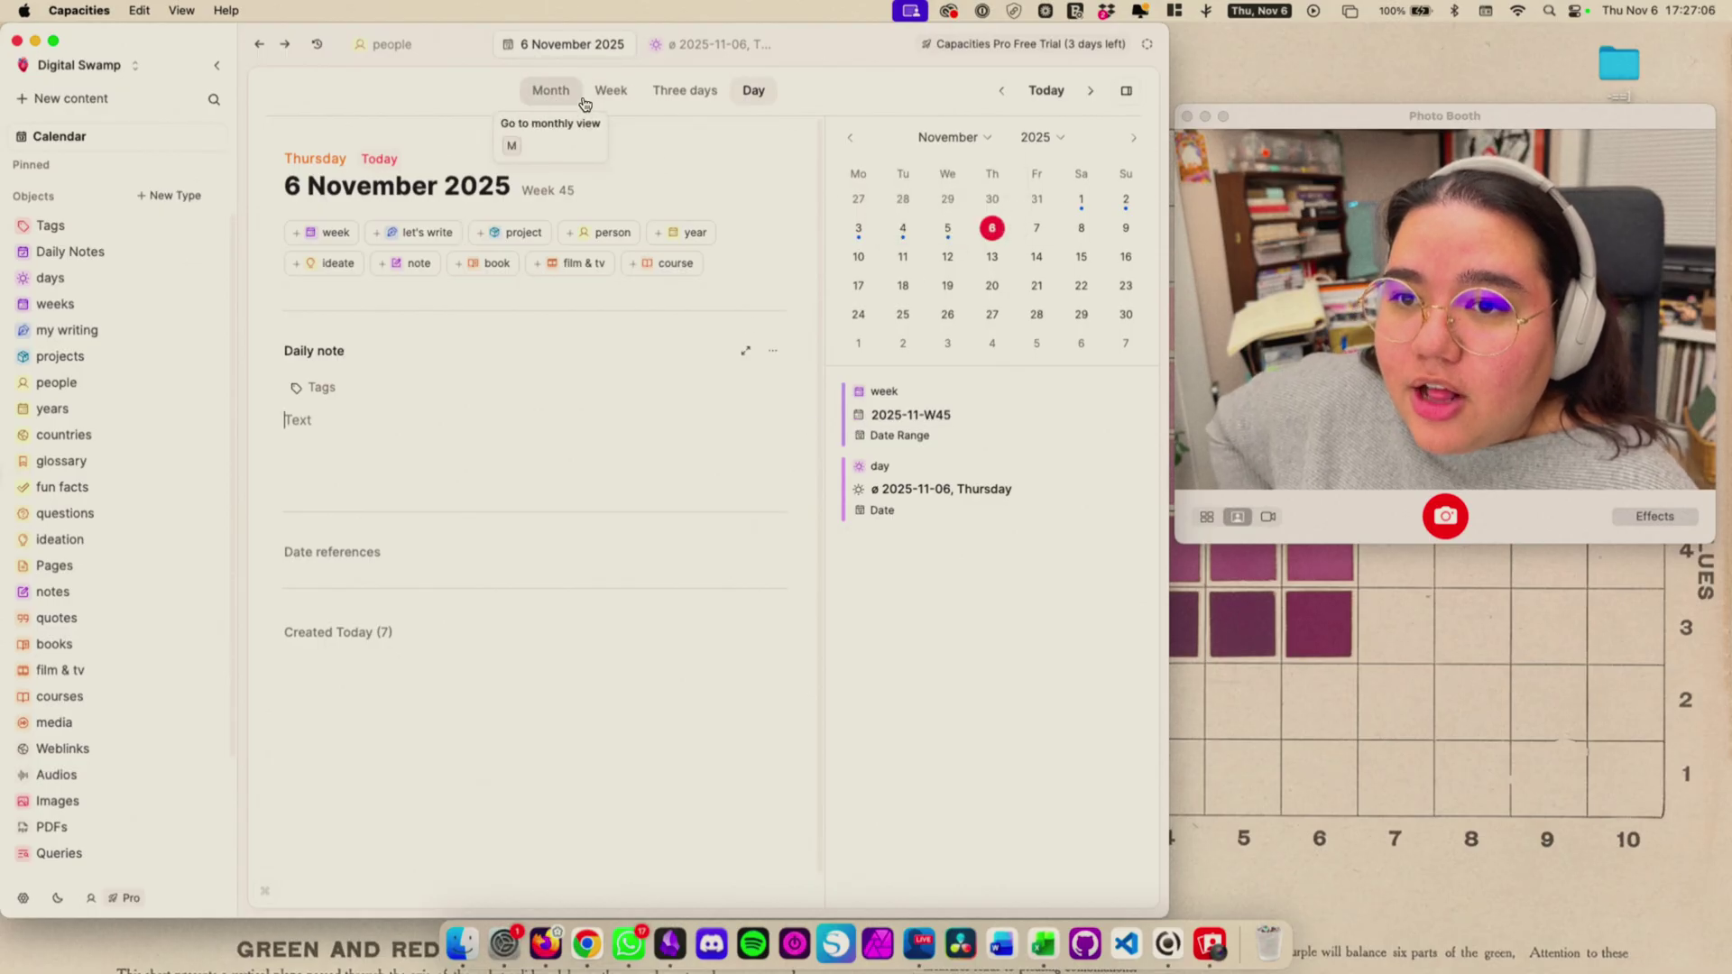
- Switch the calendar through three-day, week and month layouts, enlarging the window to fit
click(684, 91)
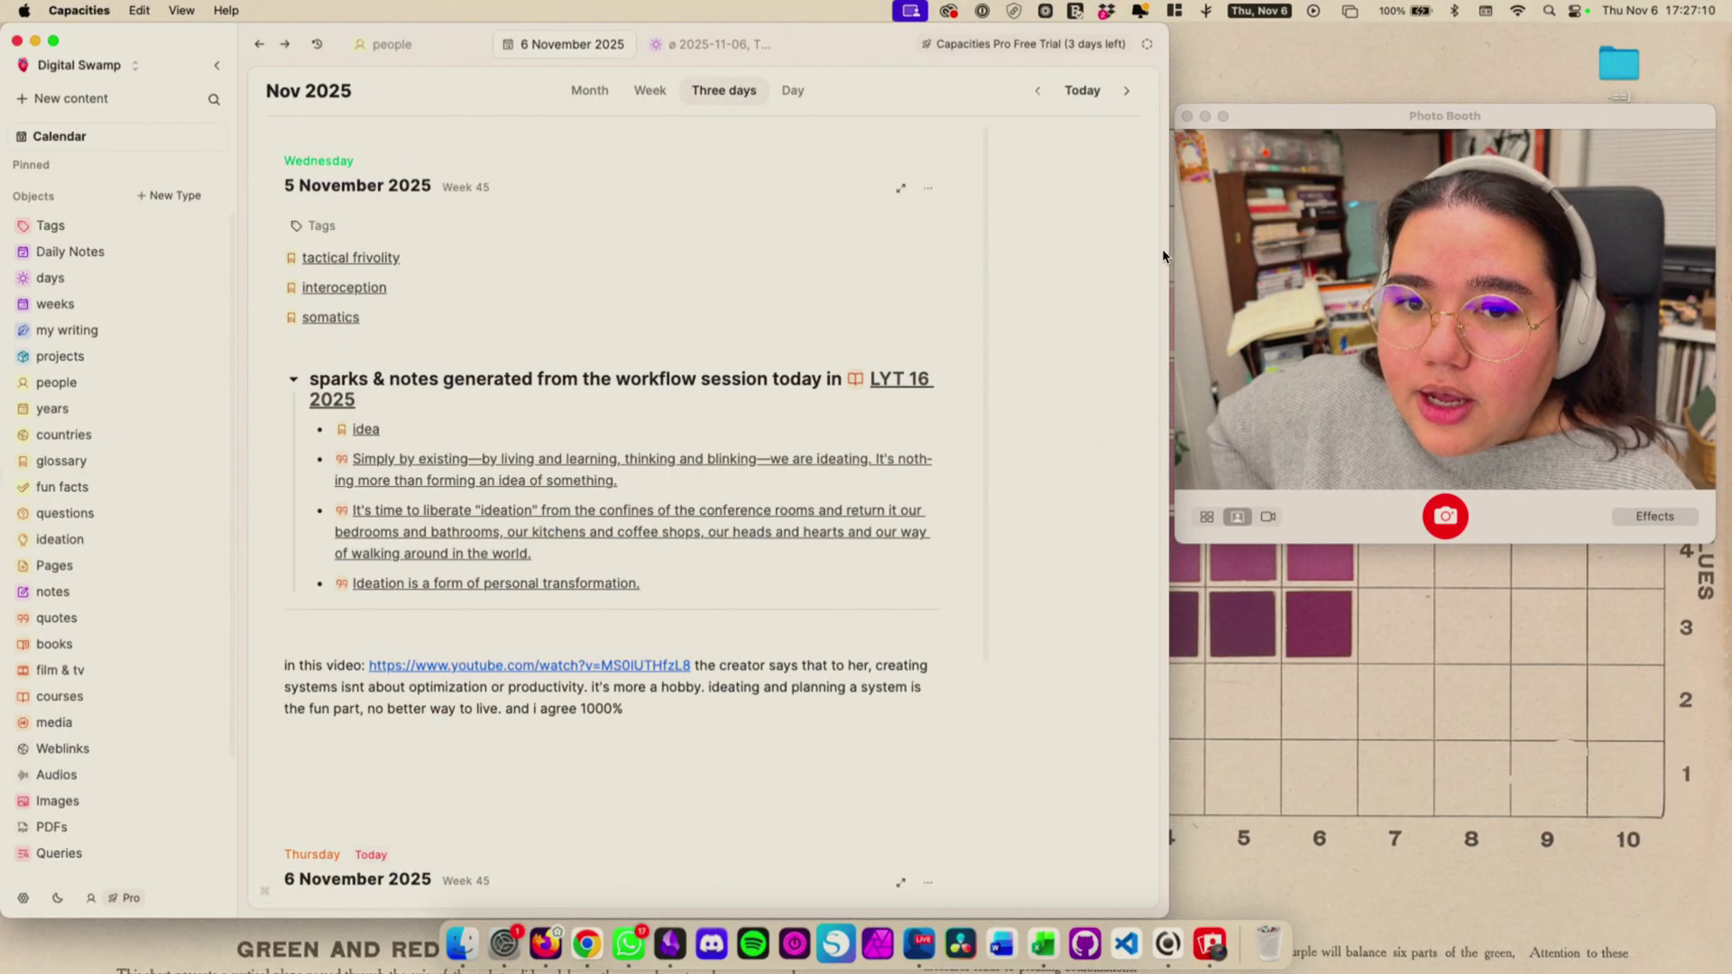
drag(1168, 244, 1701, 259)
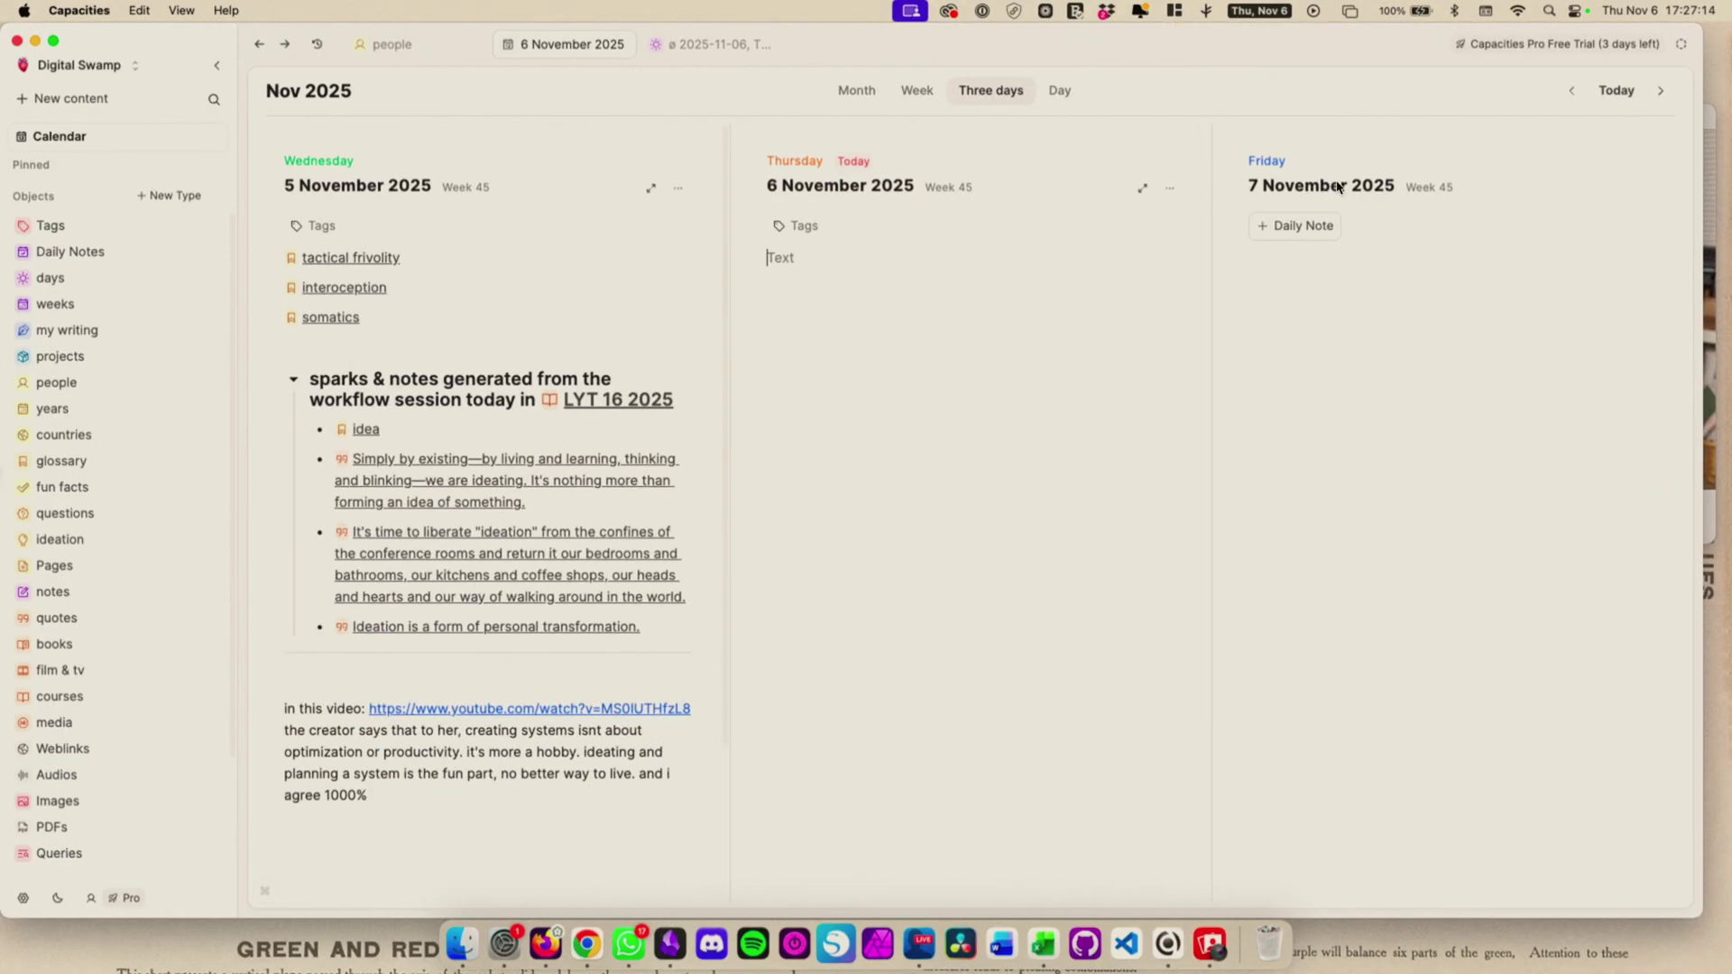
click(917, 93)
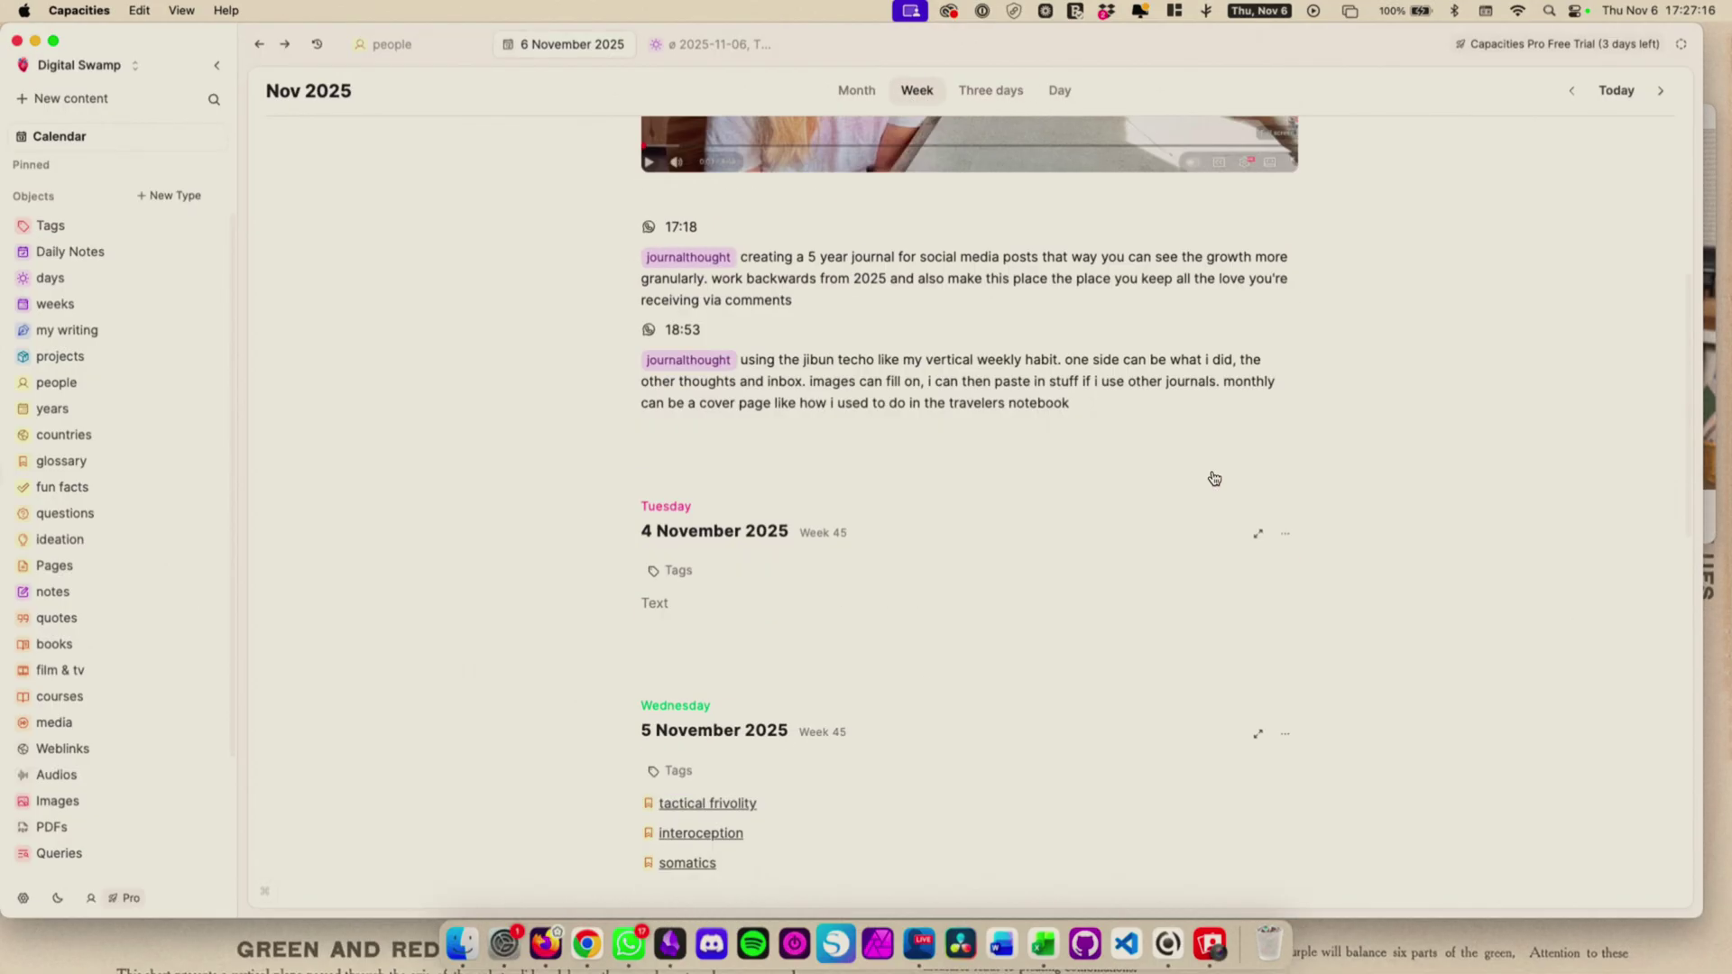
scroll(1214, 473, down, 5)
click(858, 99)
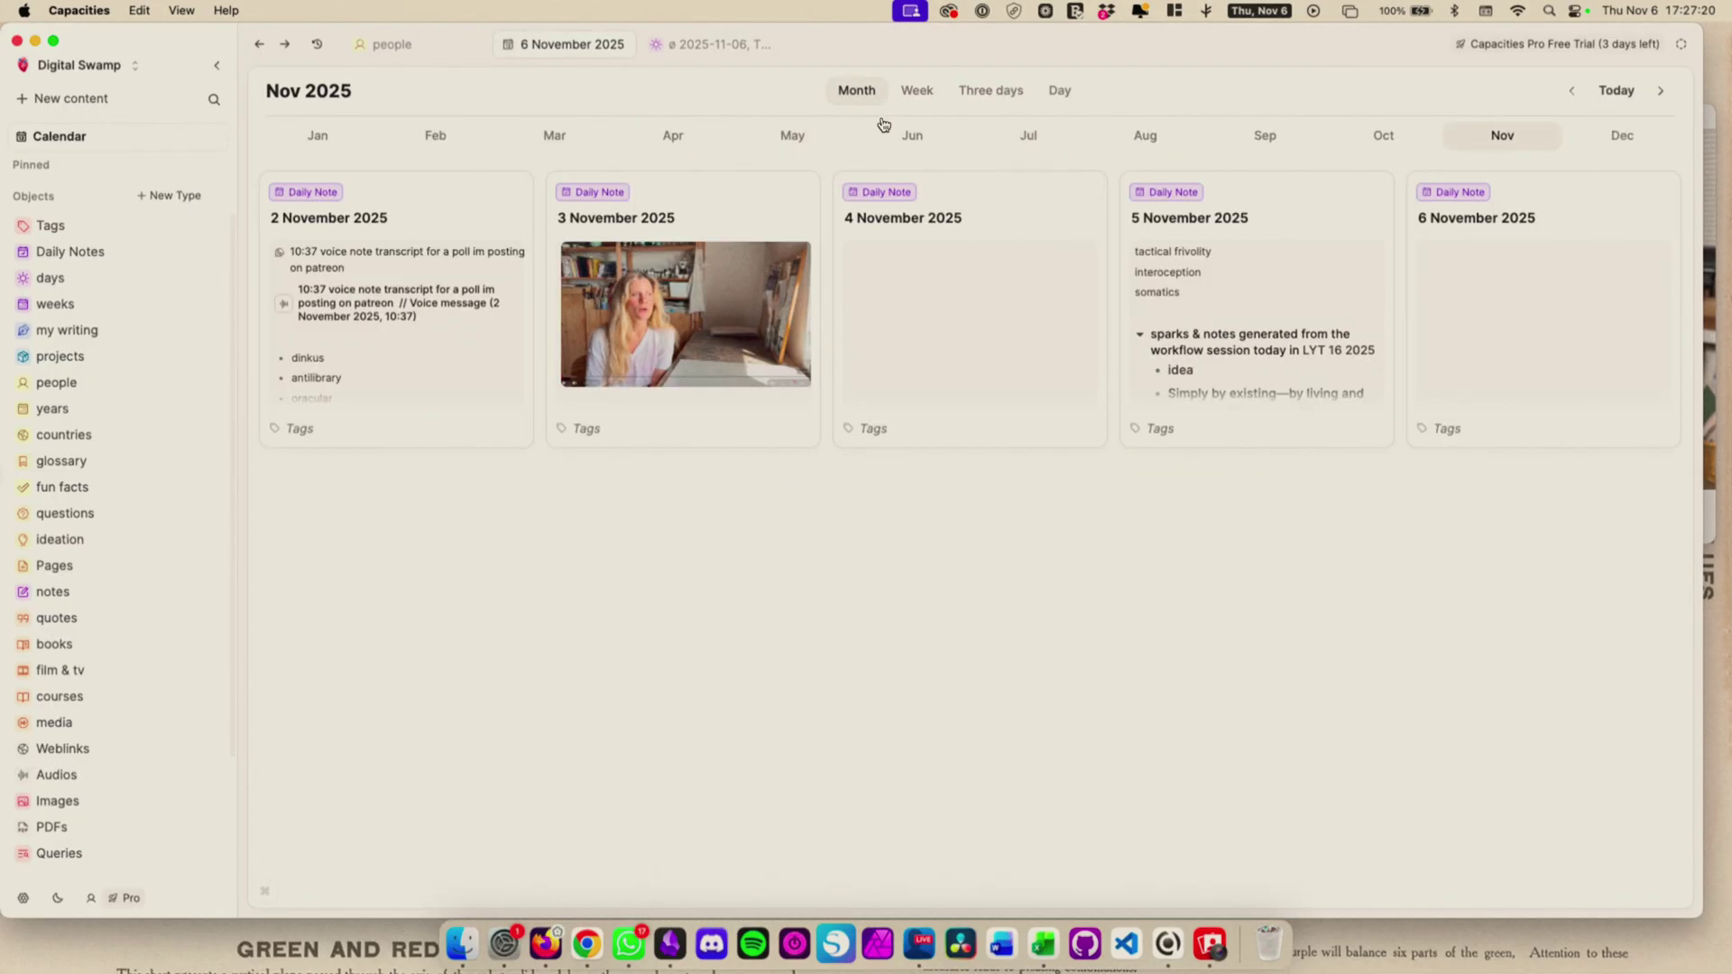
- Flip the month view to October and back to November, then go through week and three-day to the single day
click(1360, 142)
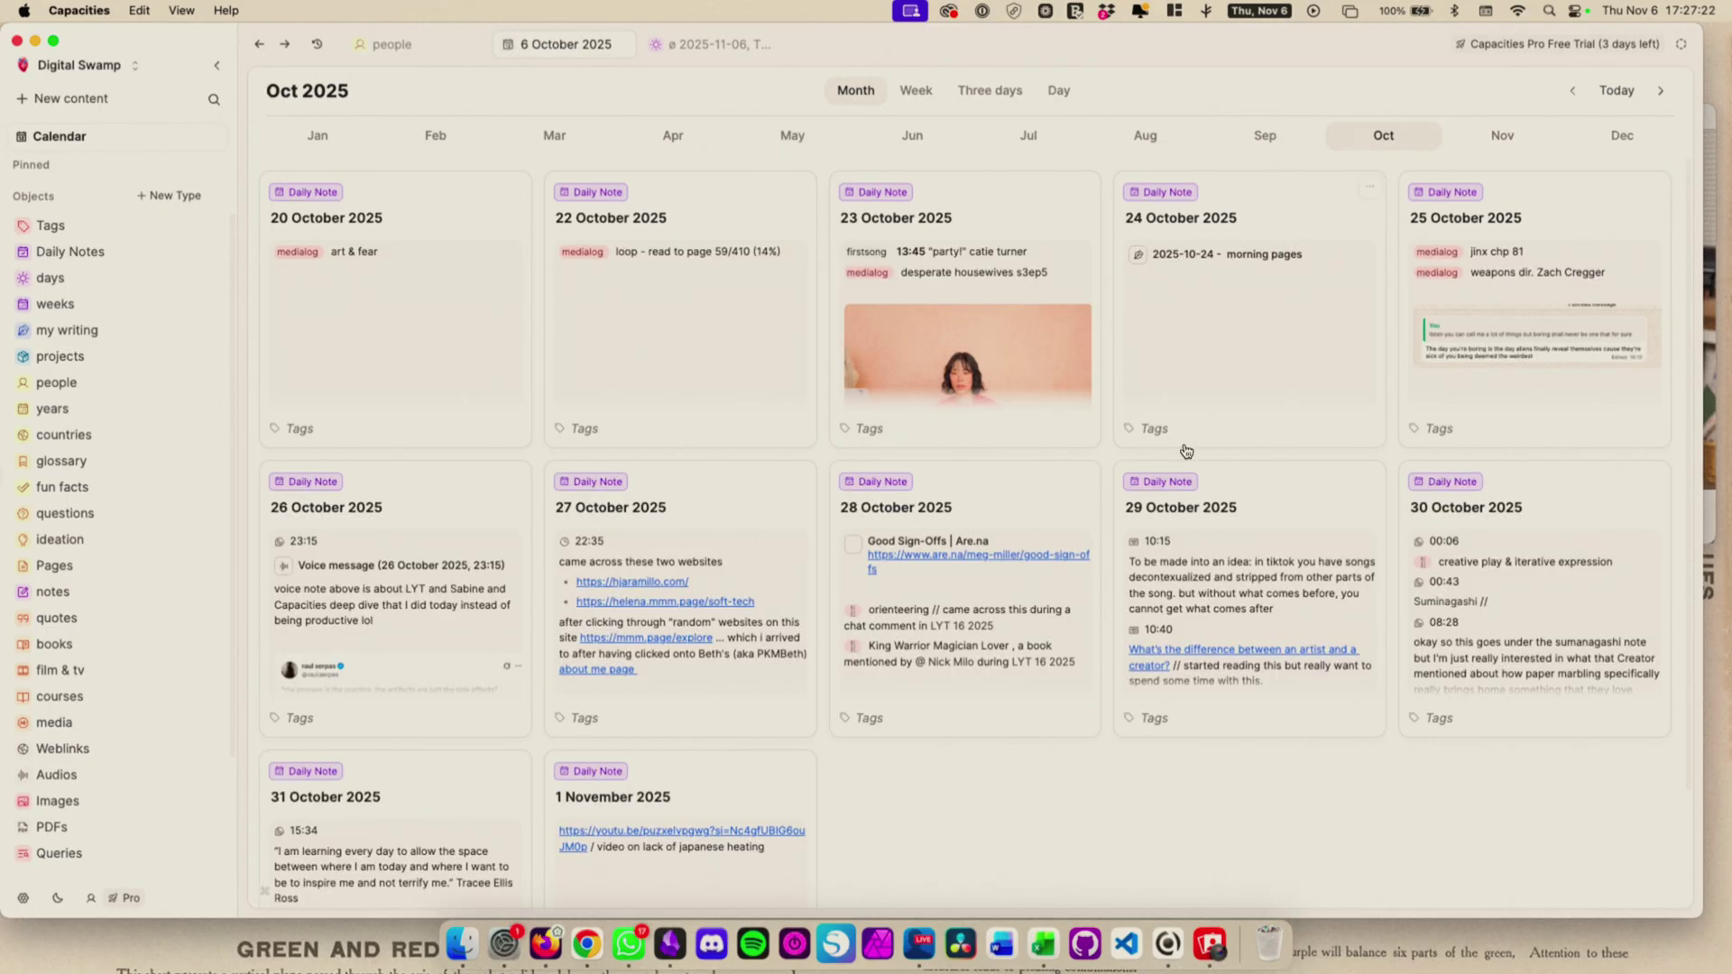
scroll(1166, 478, down, 3)
scroll(1346, 576, up, 3)
click(1480, 142)
click(929, 97)
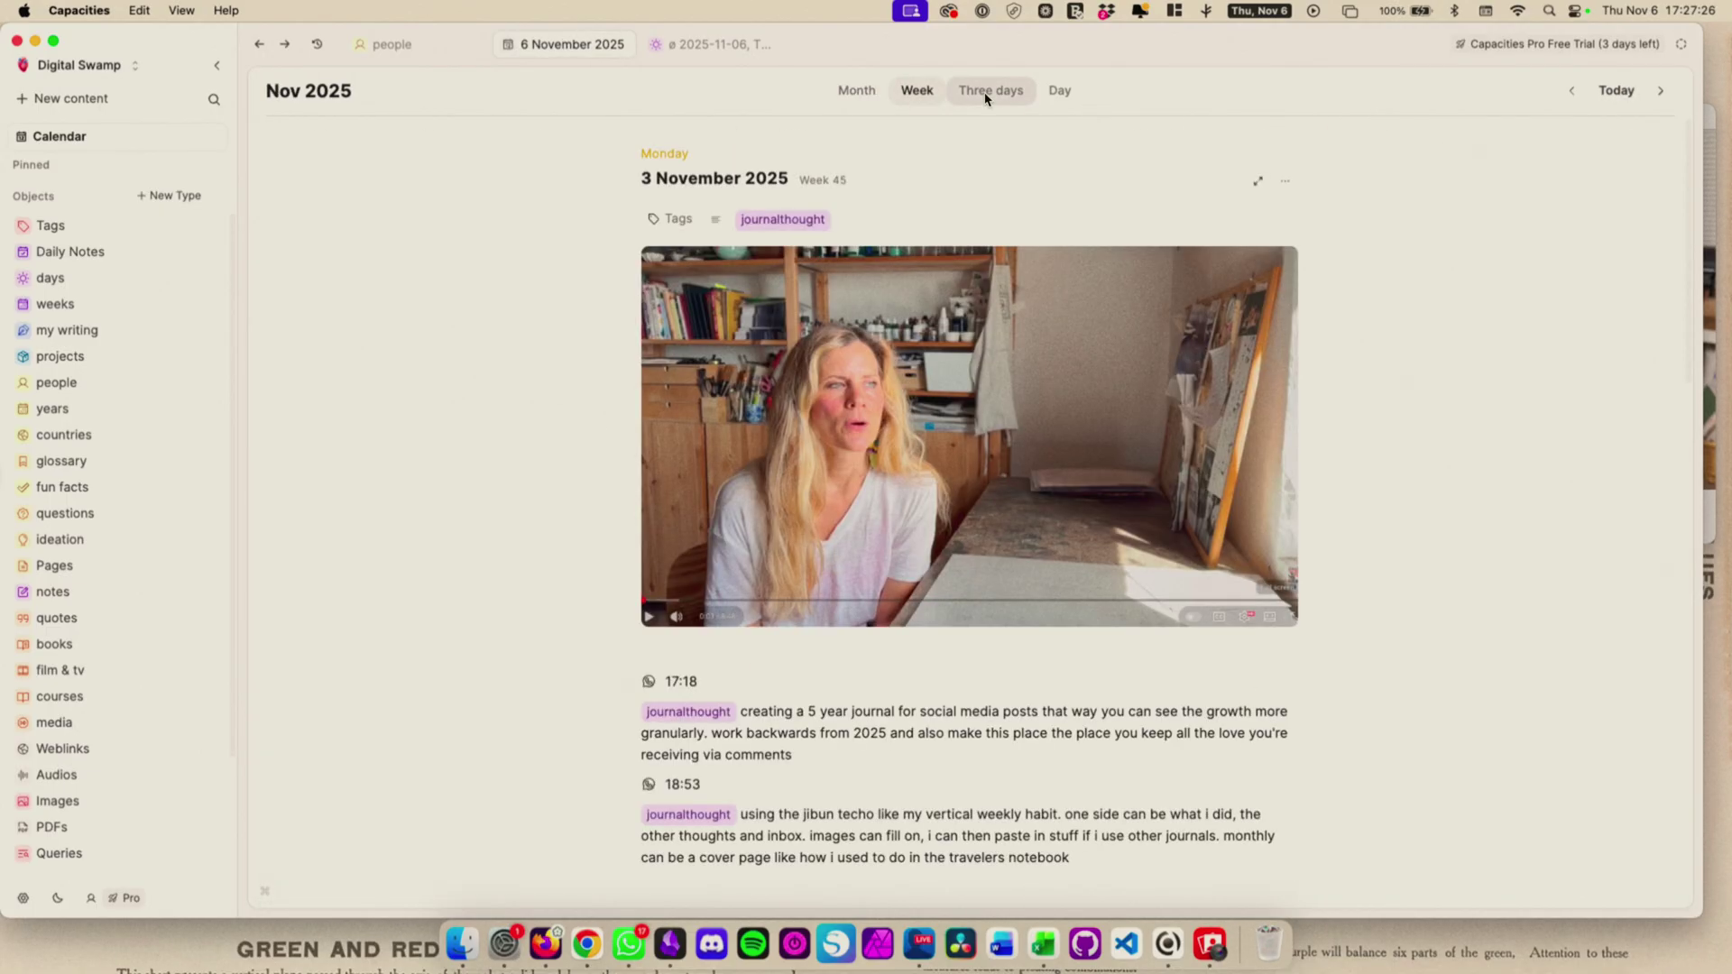
scroll(1291, 471, down, 20)
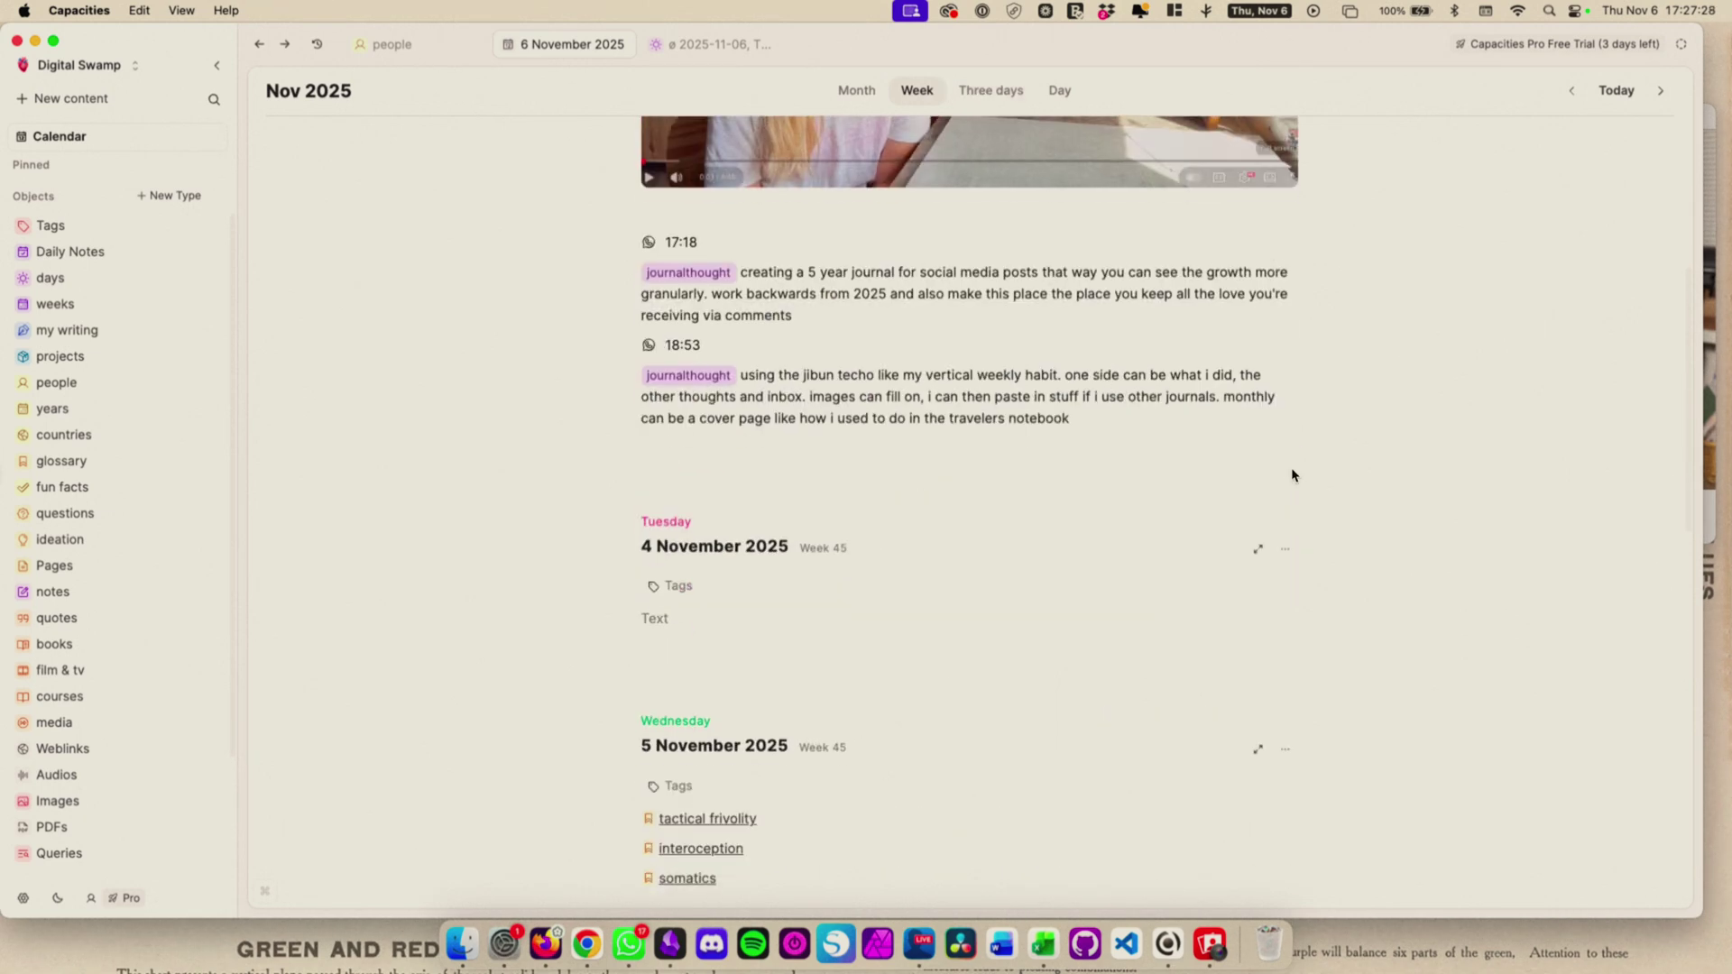
scroll(1291, 475, down, 5)
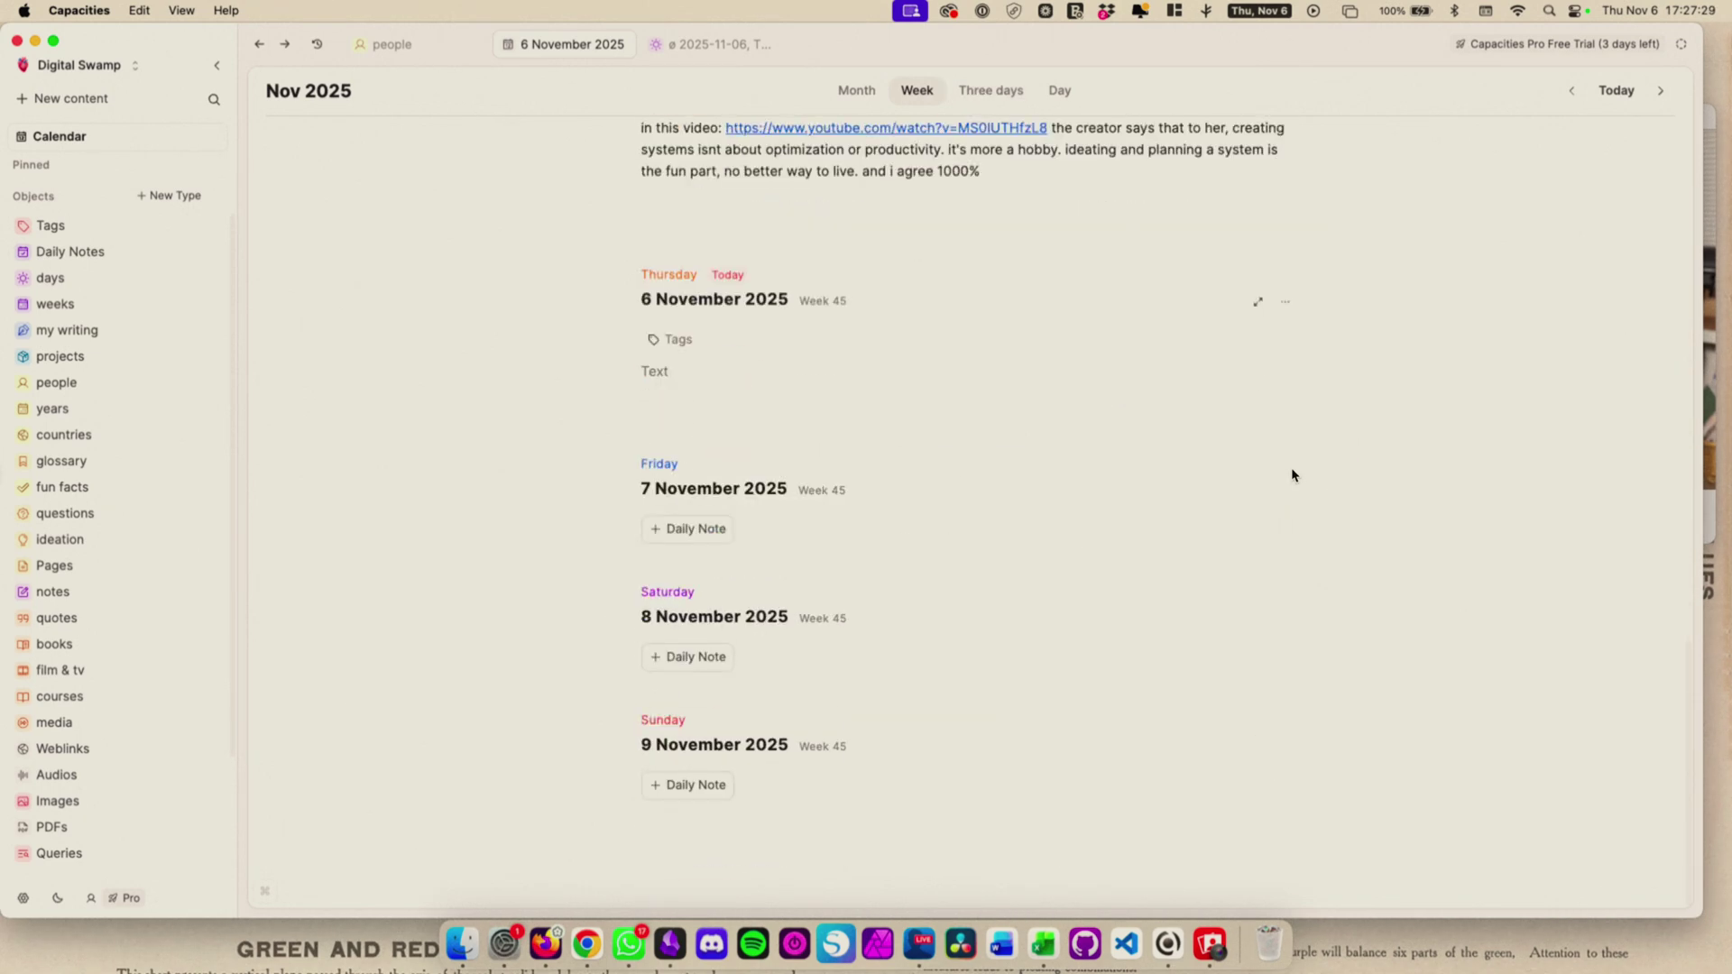
click(987, 92)
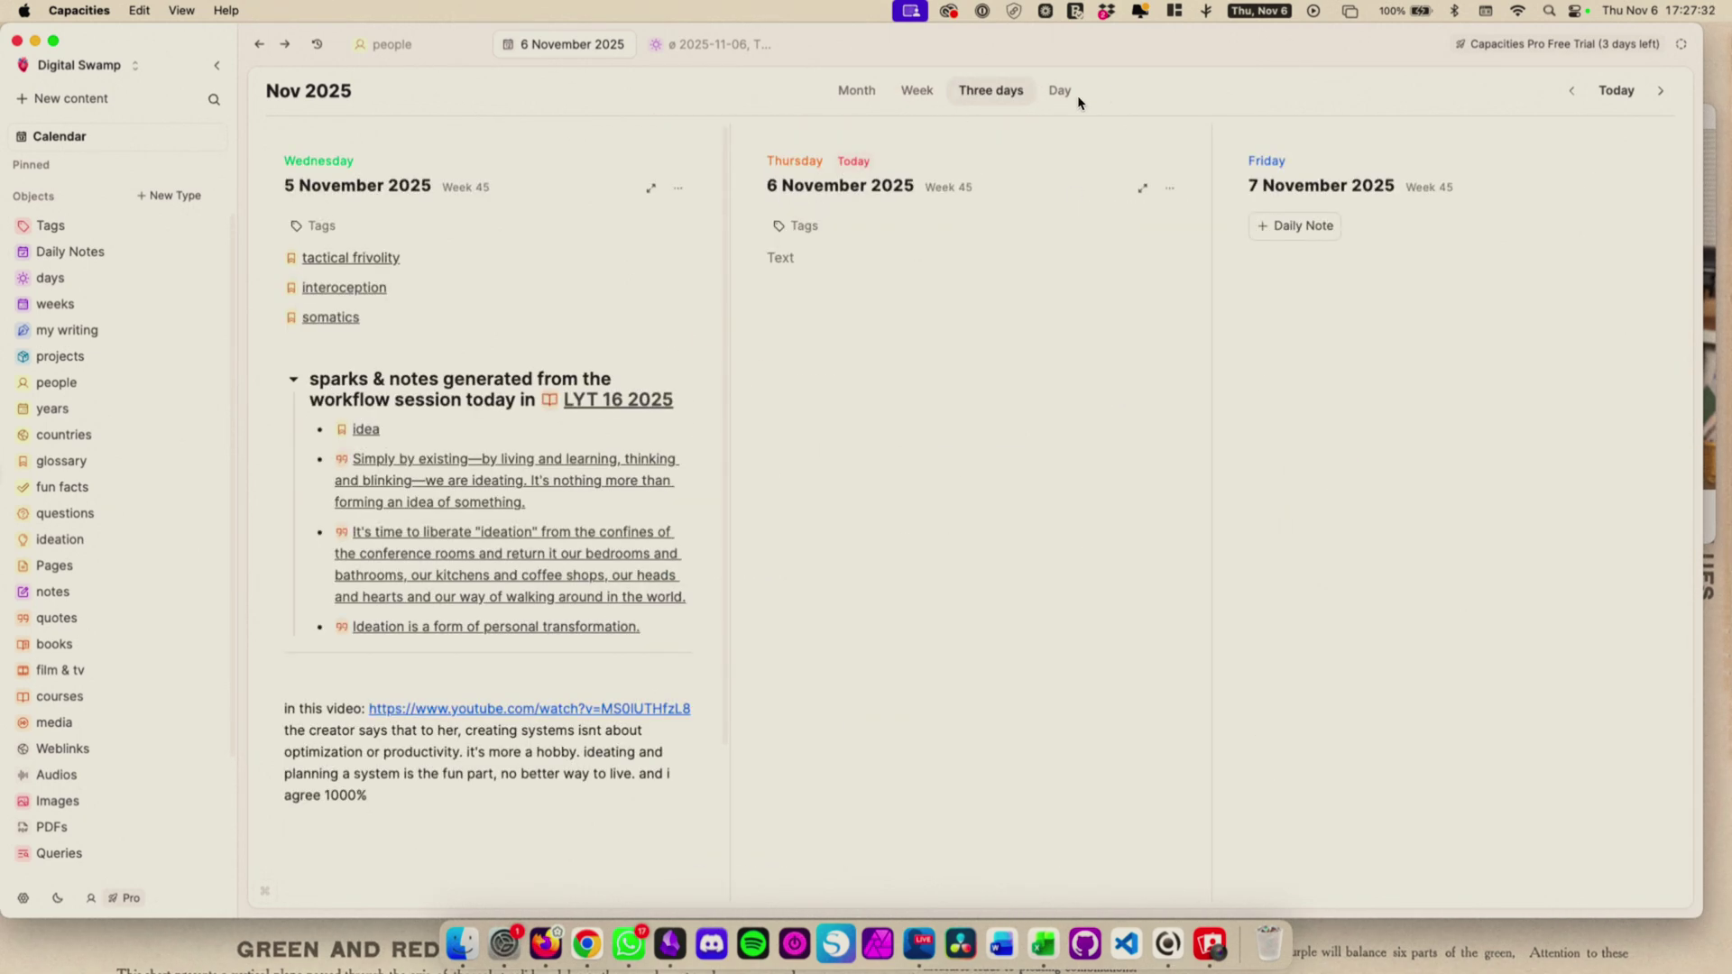
click(1063, 91)
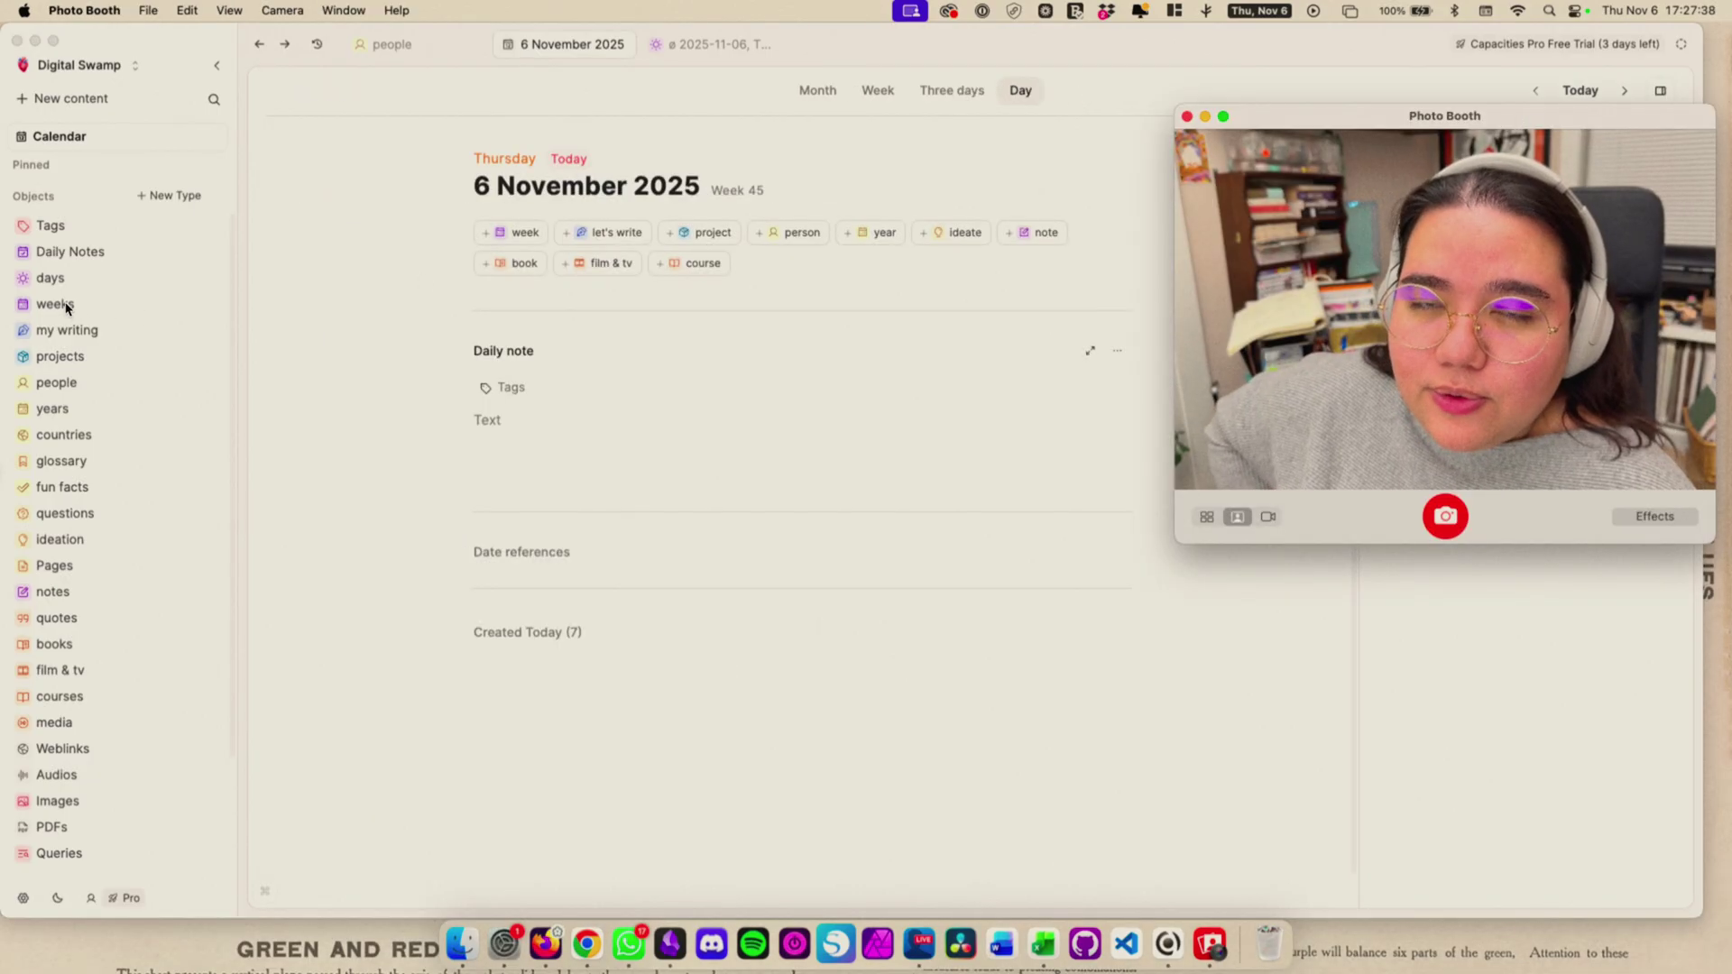
click(1699, 24)
drag(1700, 25, 1275, 22)
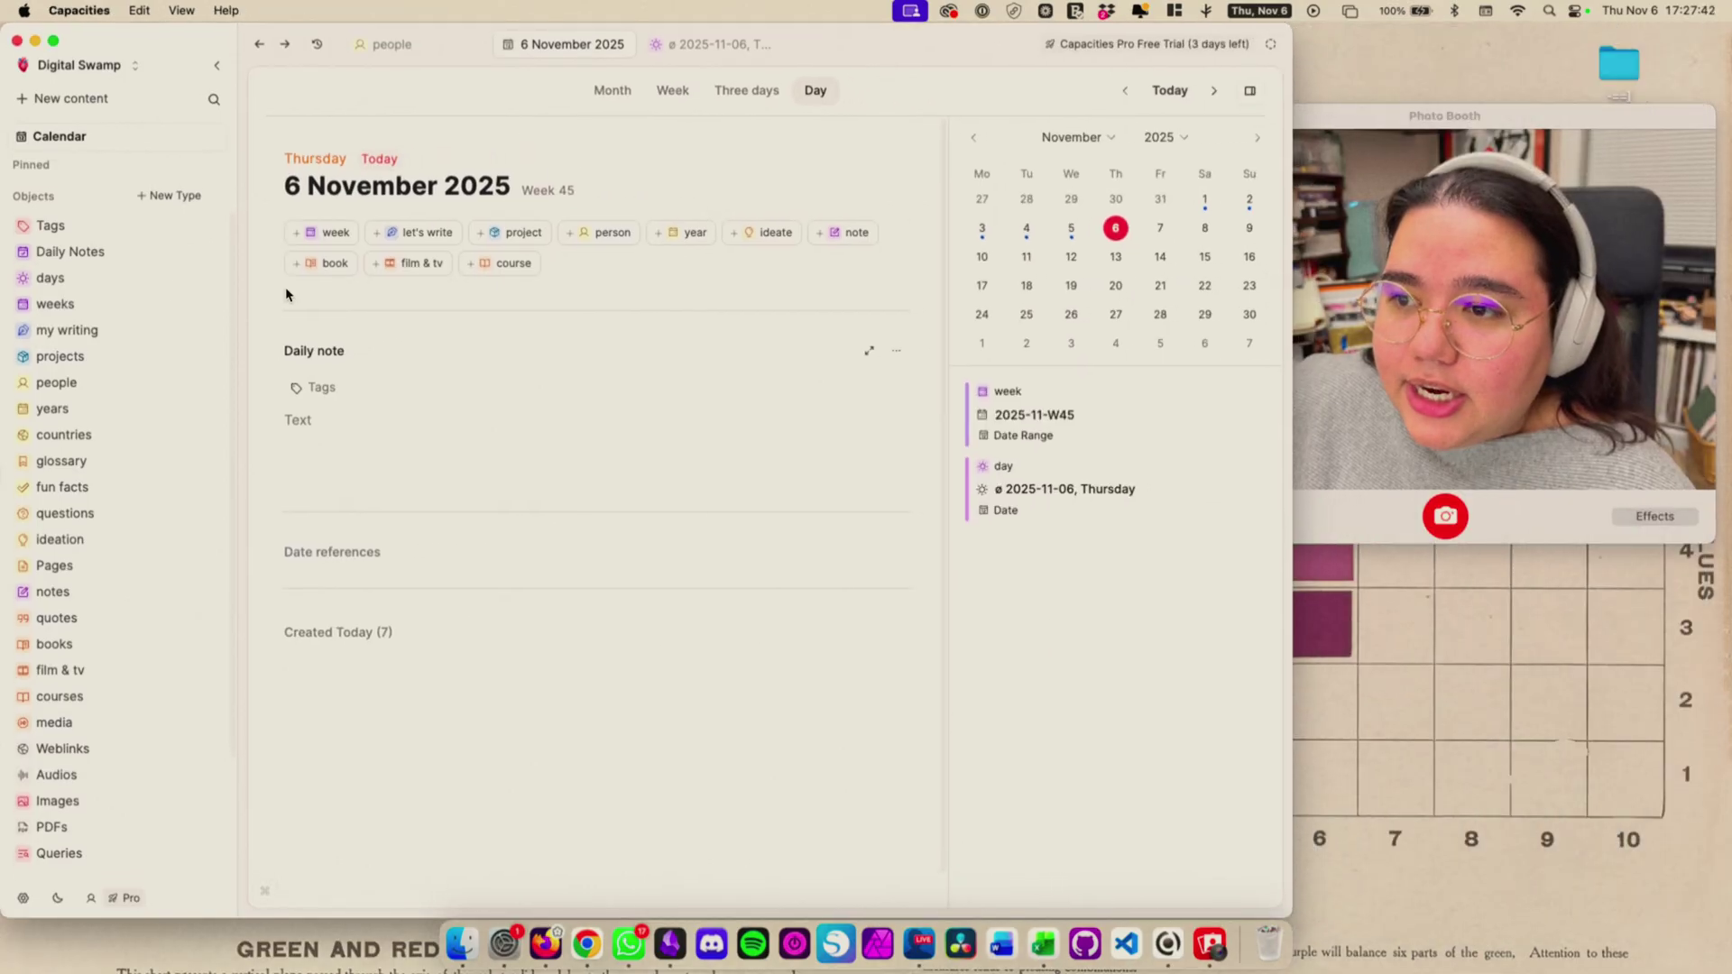
click(83, 303)
click(345, 196)
click(291, 343)
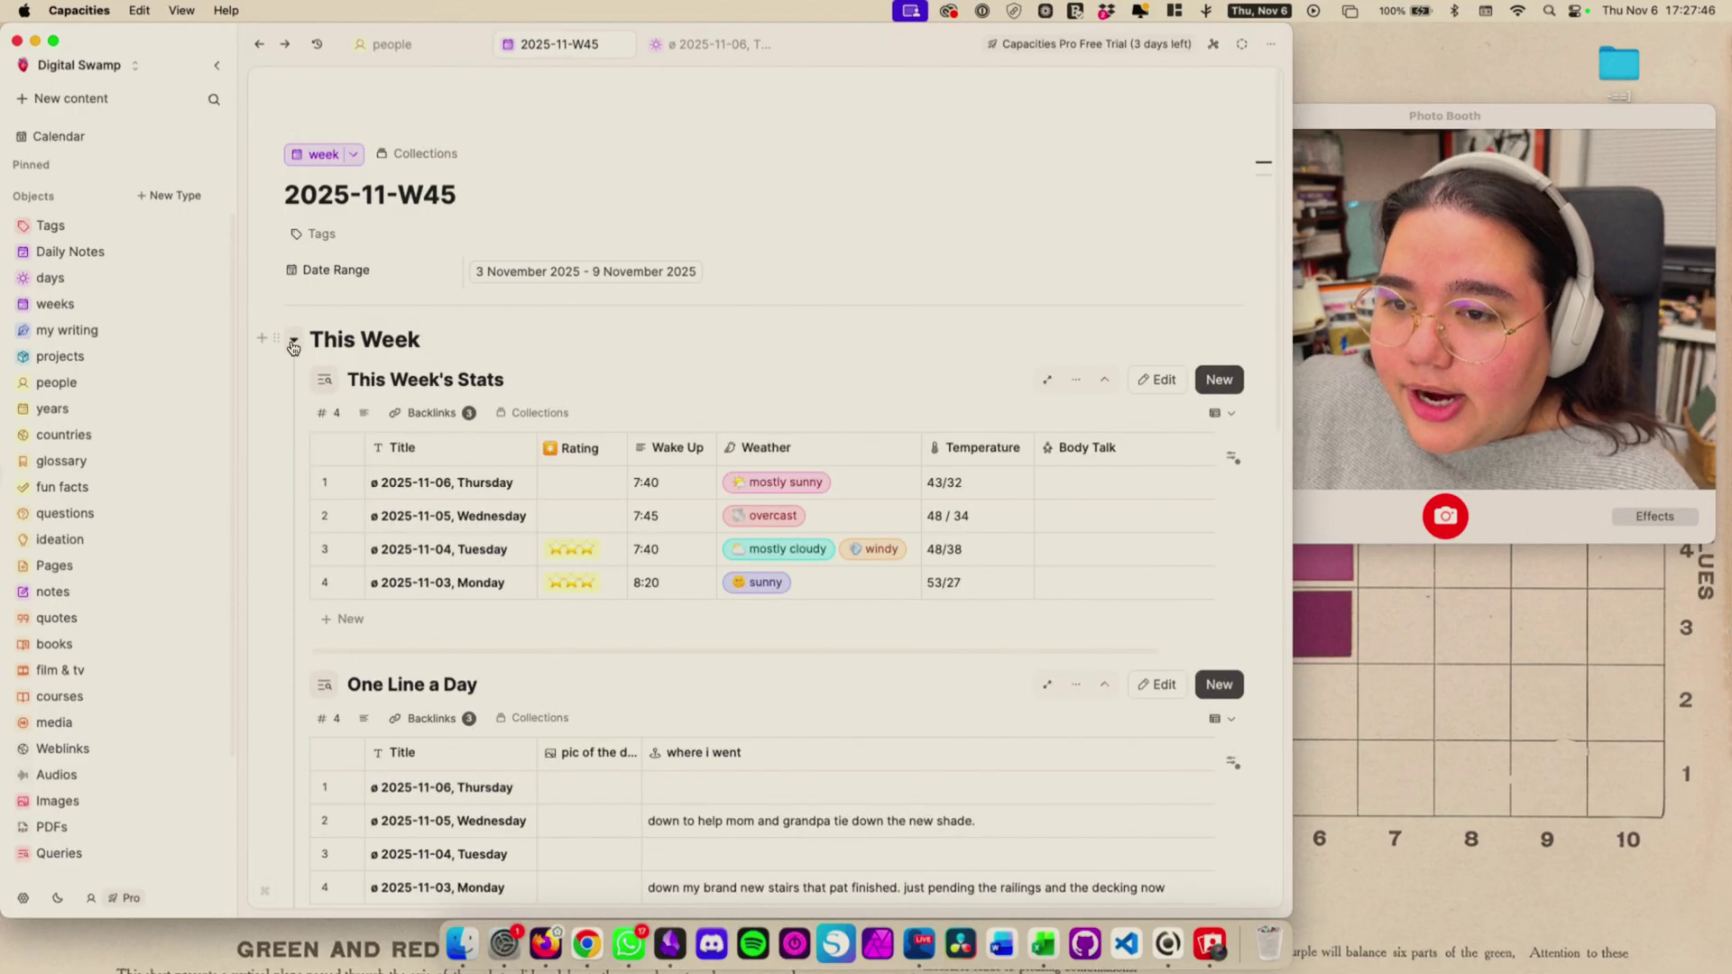
scroll(848, 408, down, 4)
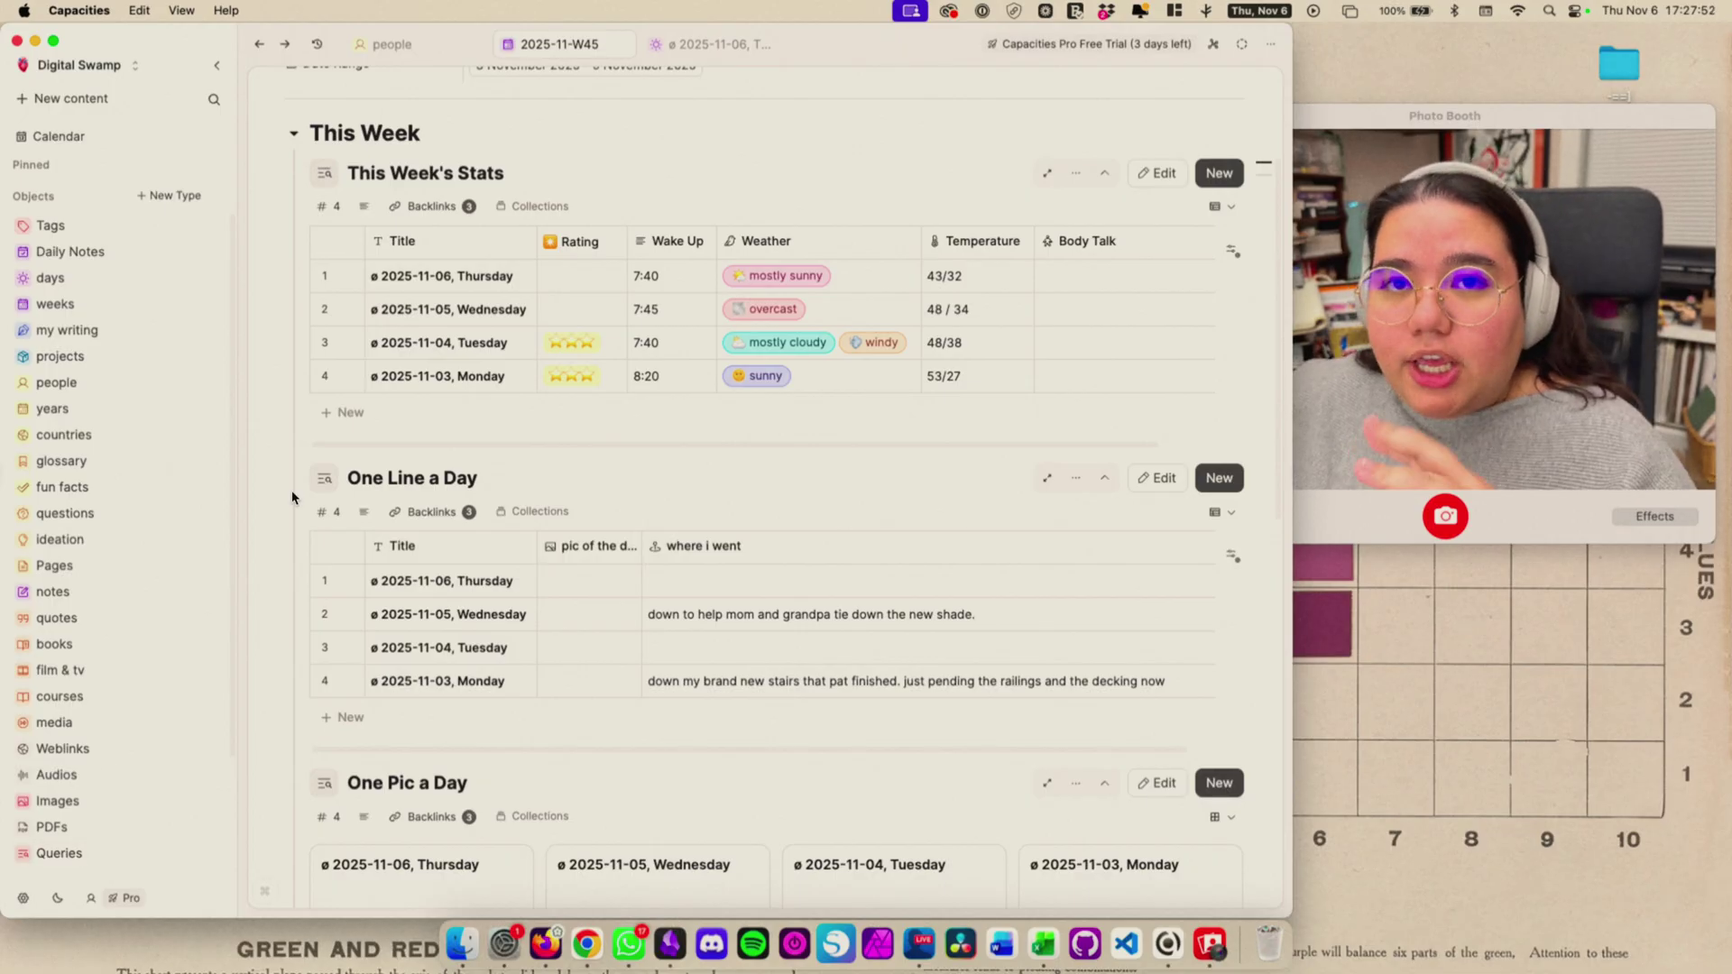
click(1495, 288)
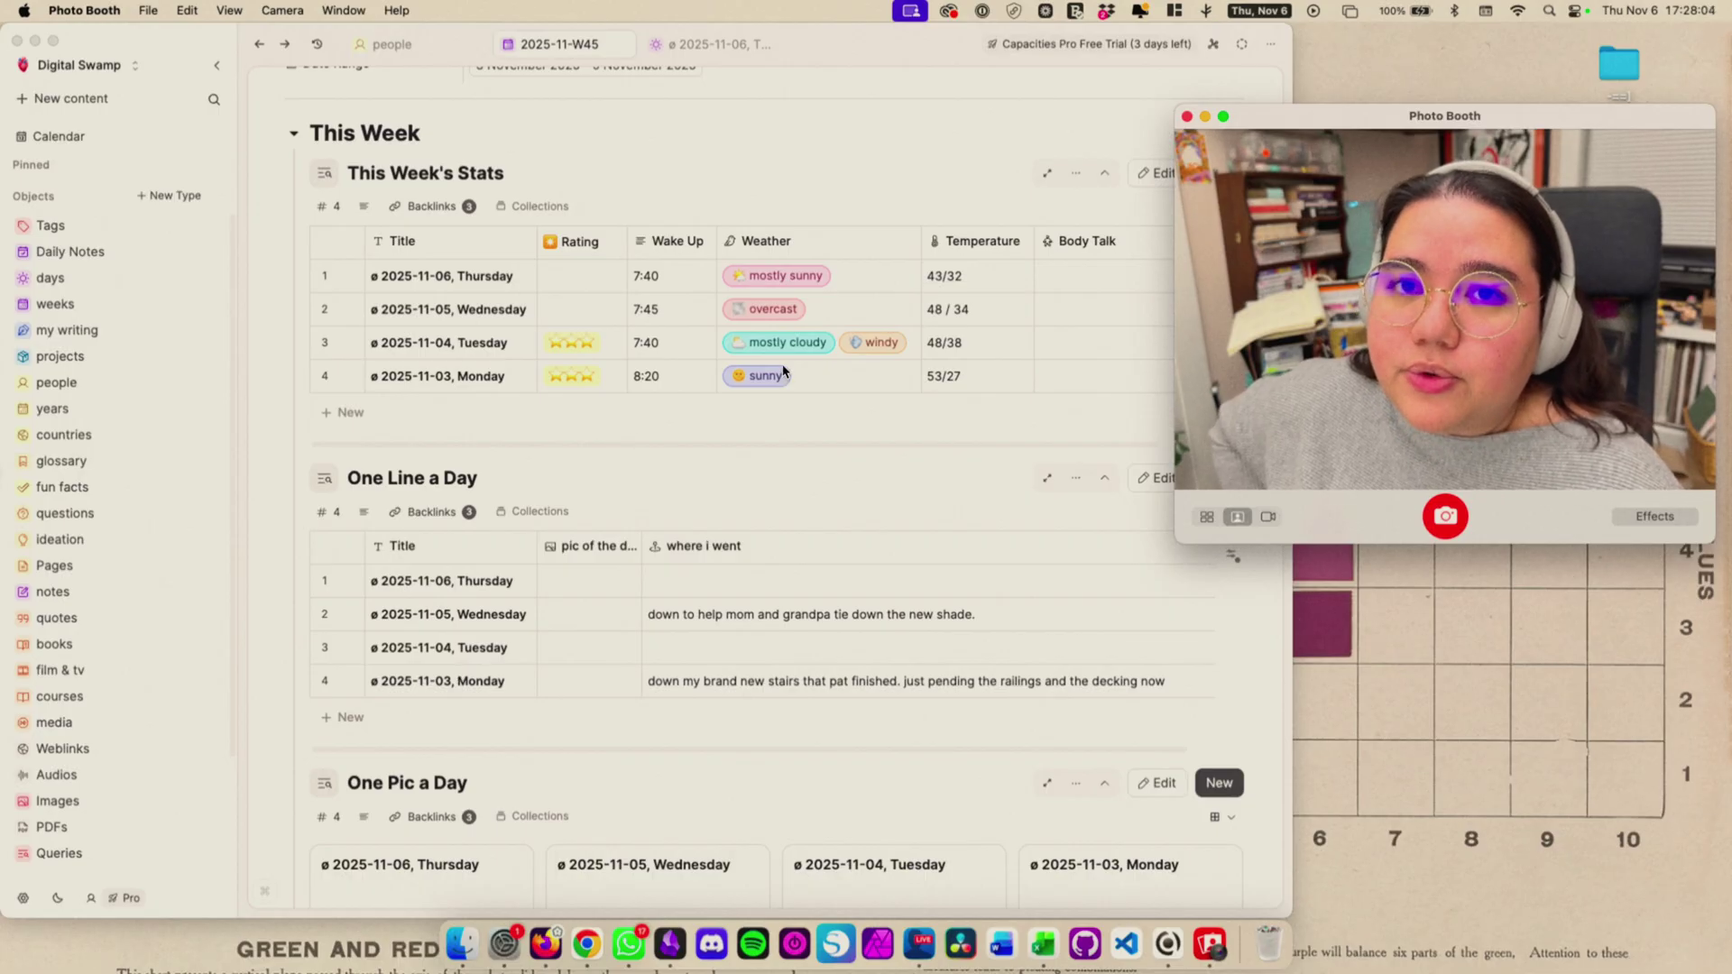
click(879, 152)
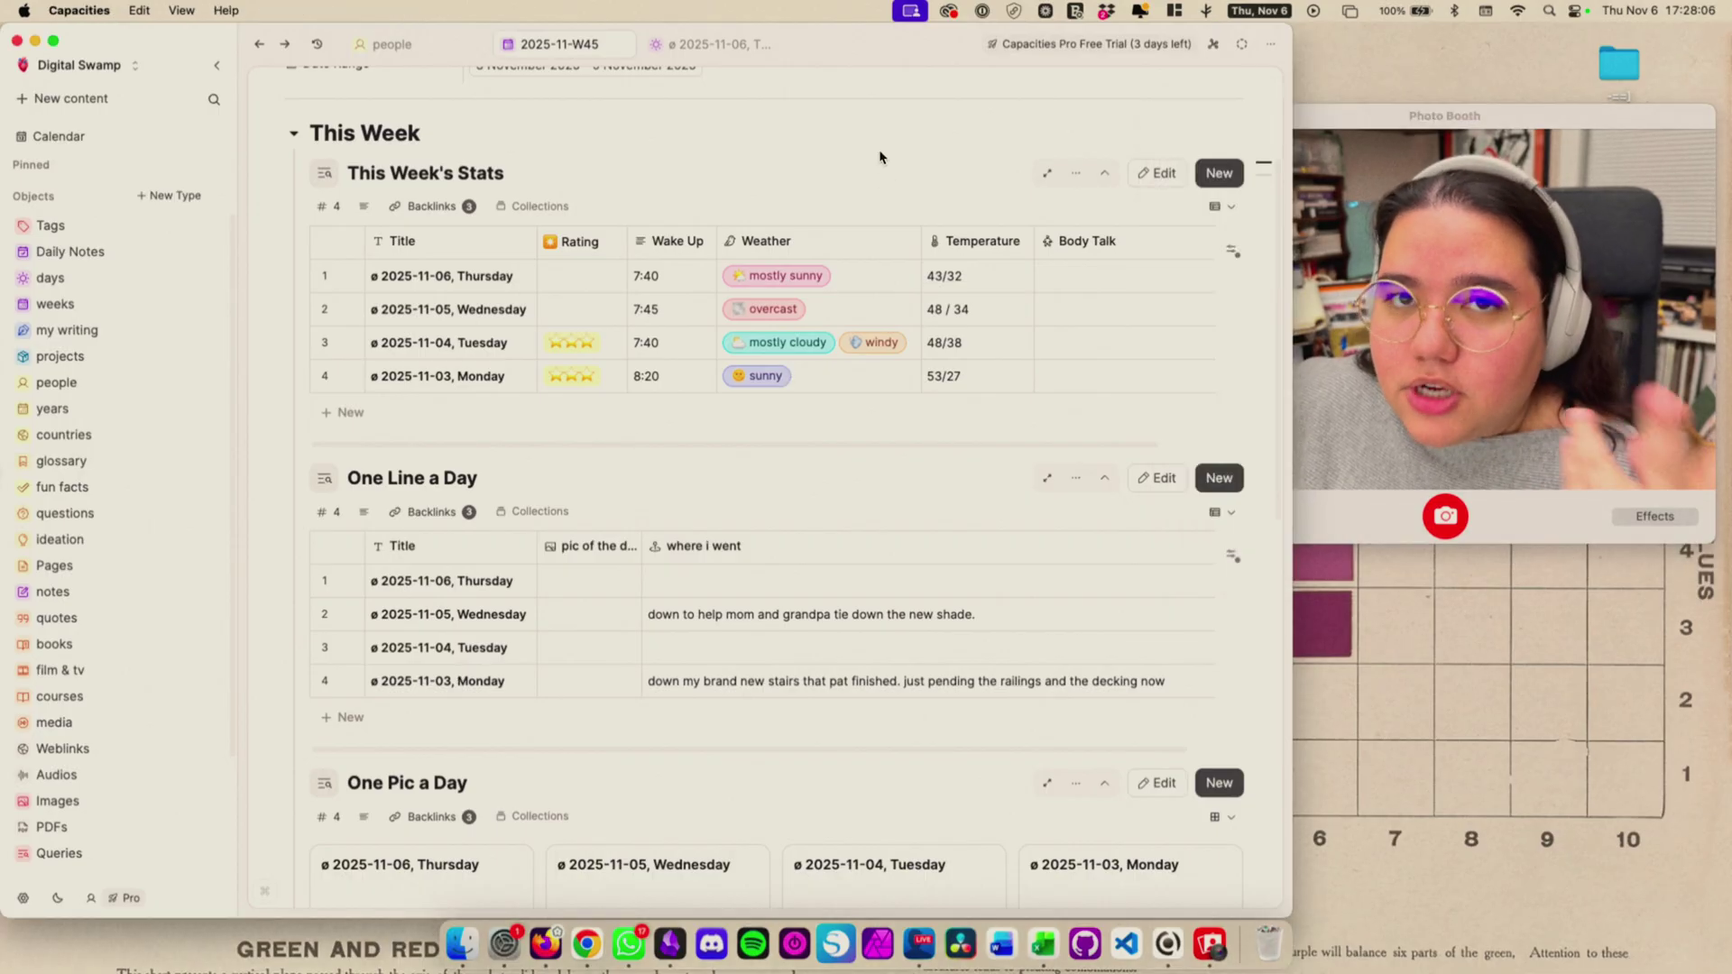
scroll(1059, 364, down, 8)
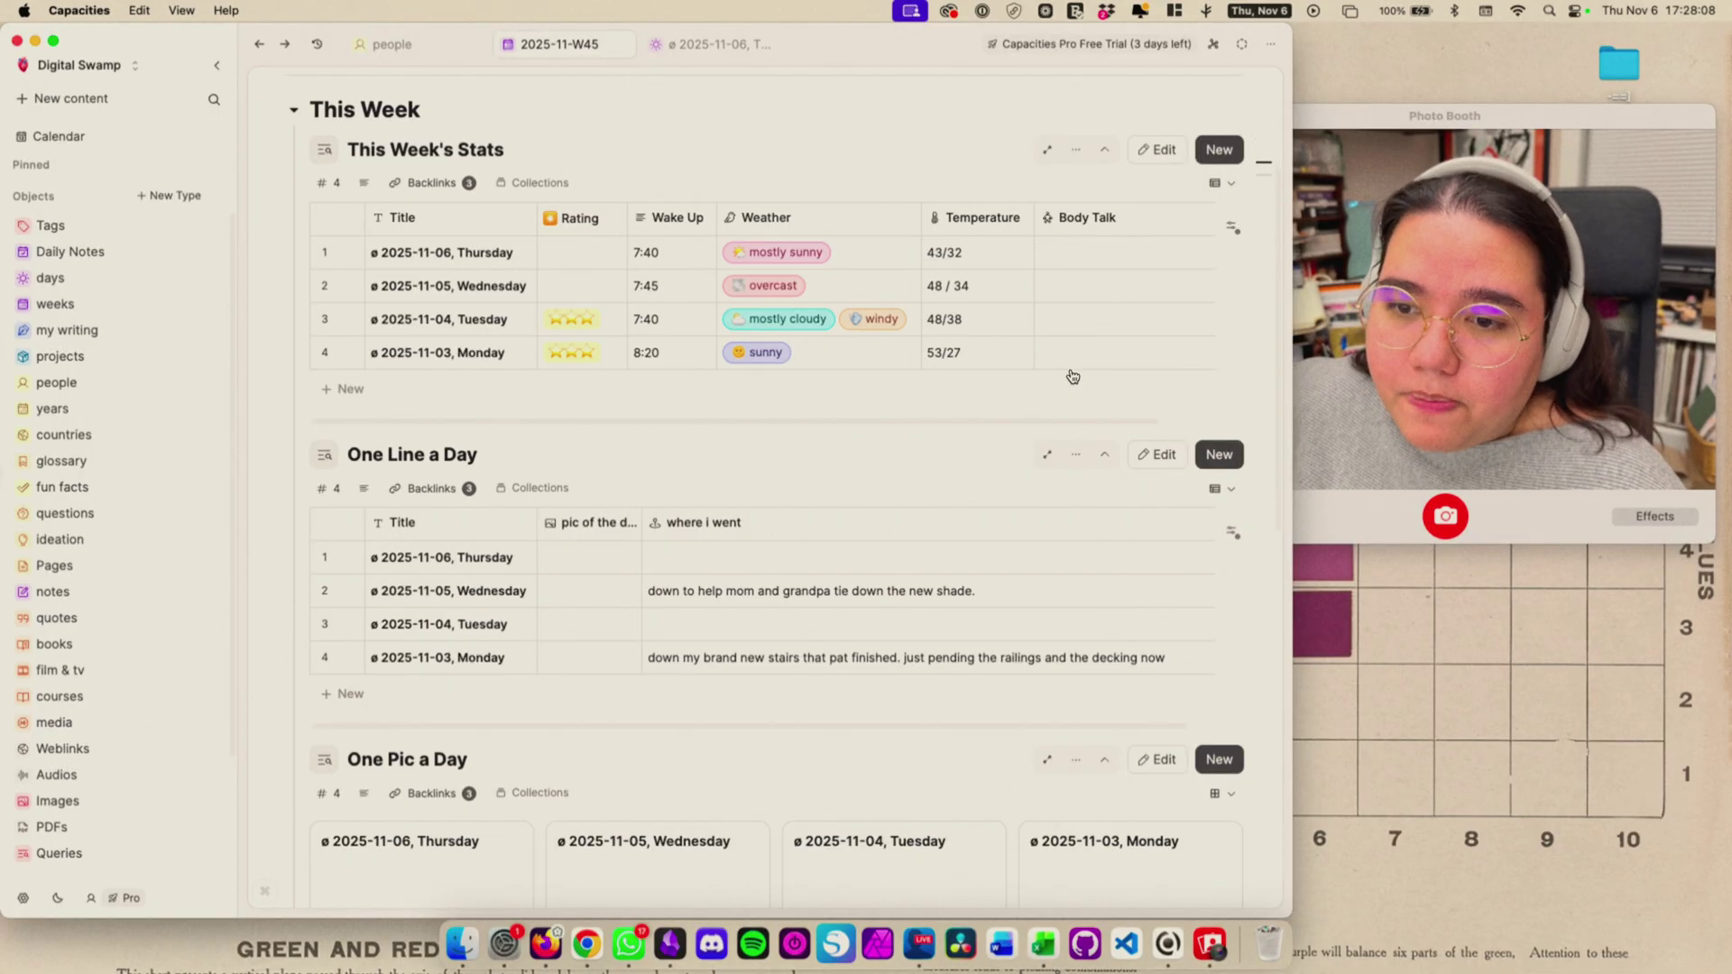
scroll(1070, 366, down, 9)
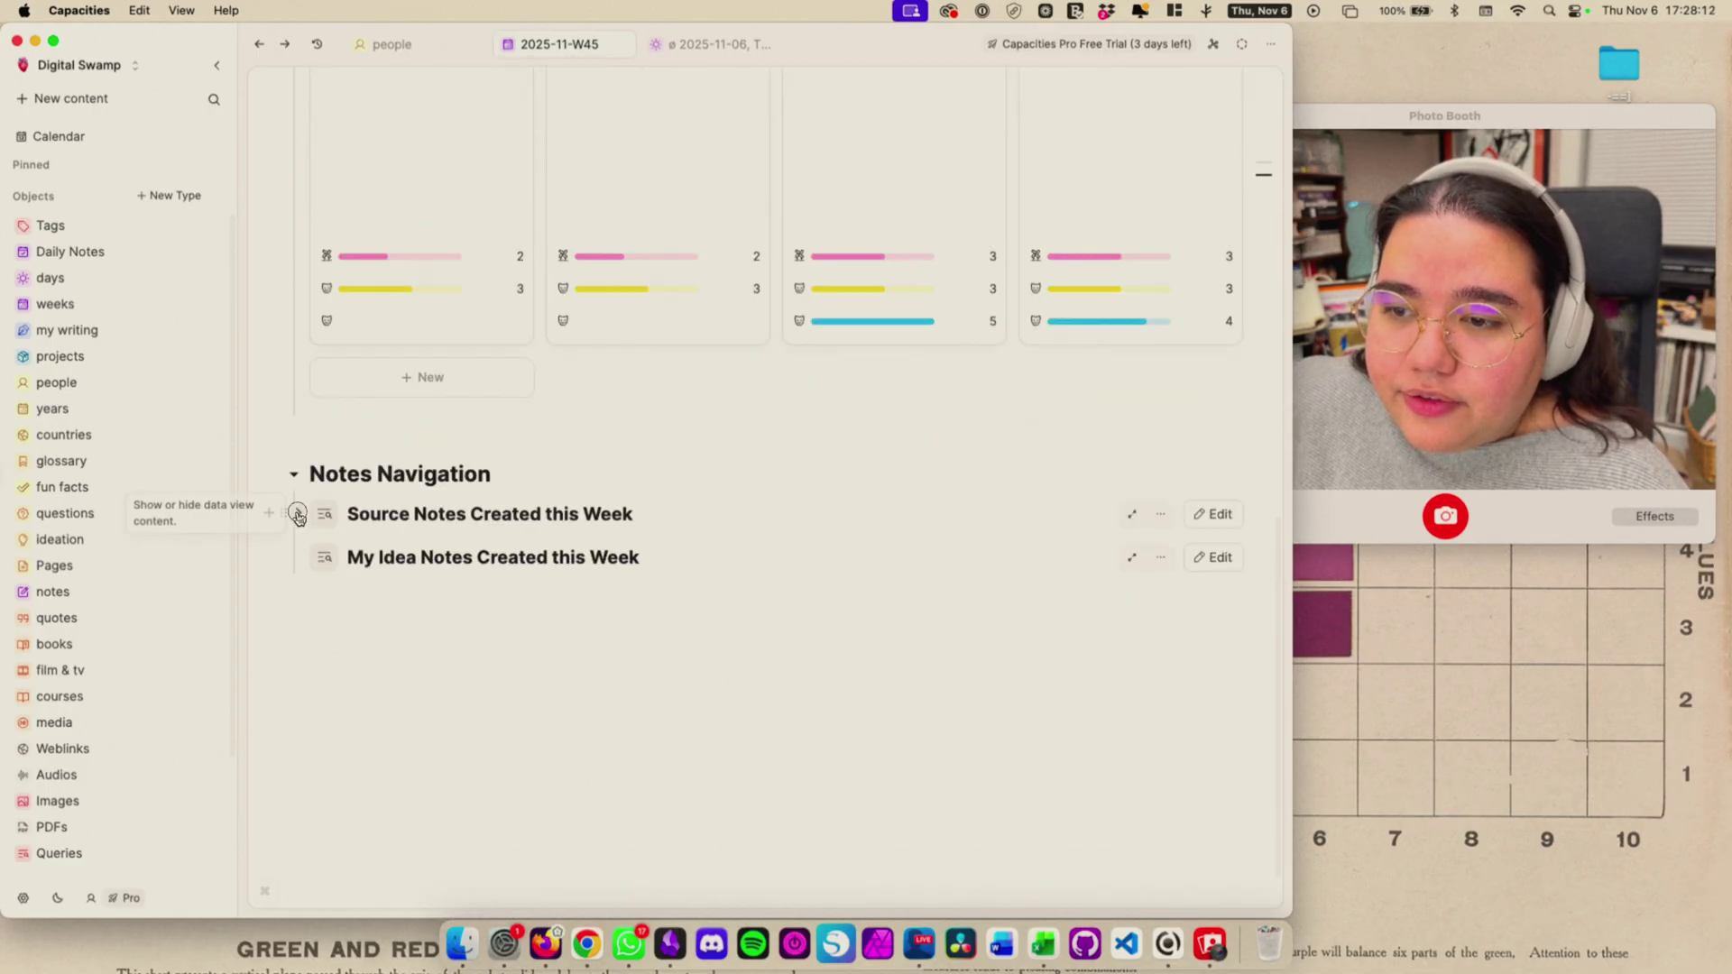
click(299, 556)
scroll(866, 548, down, 5)
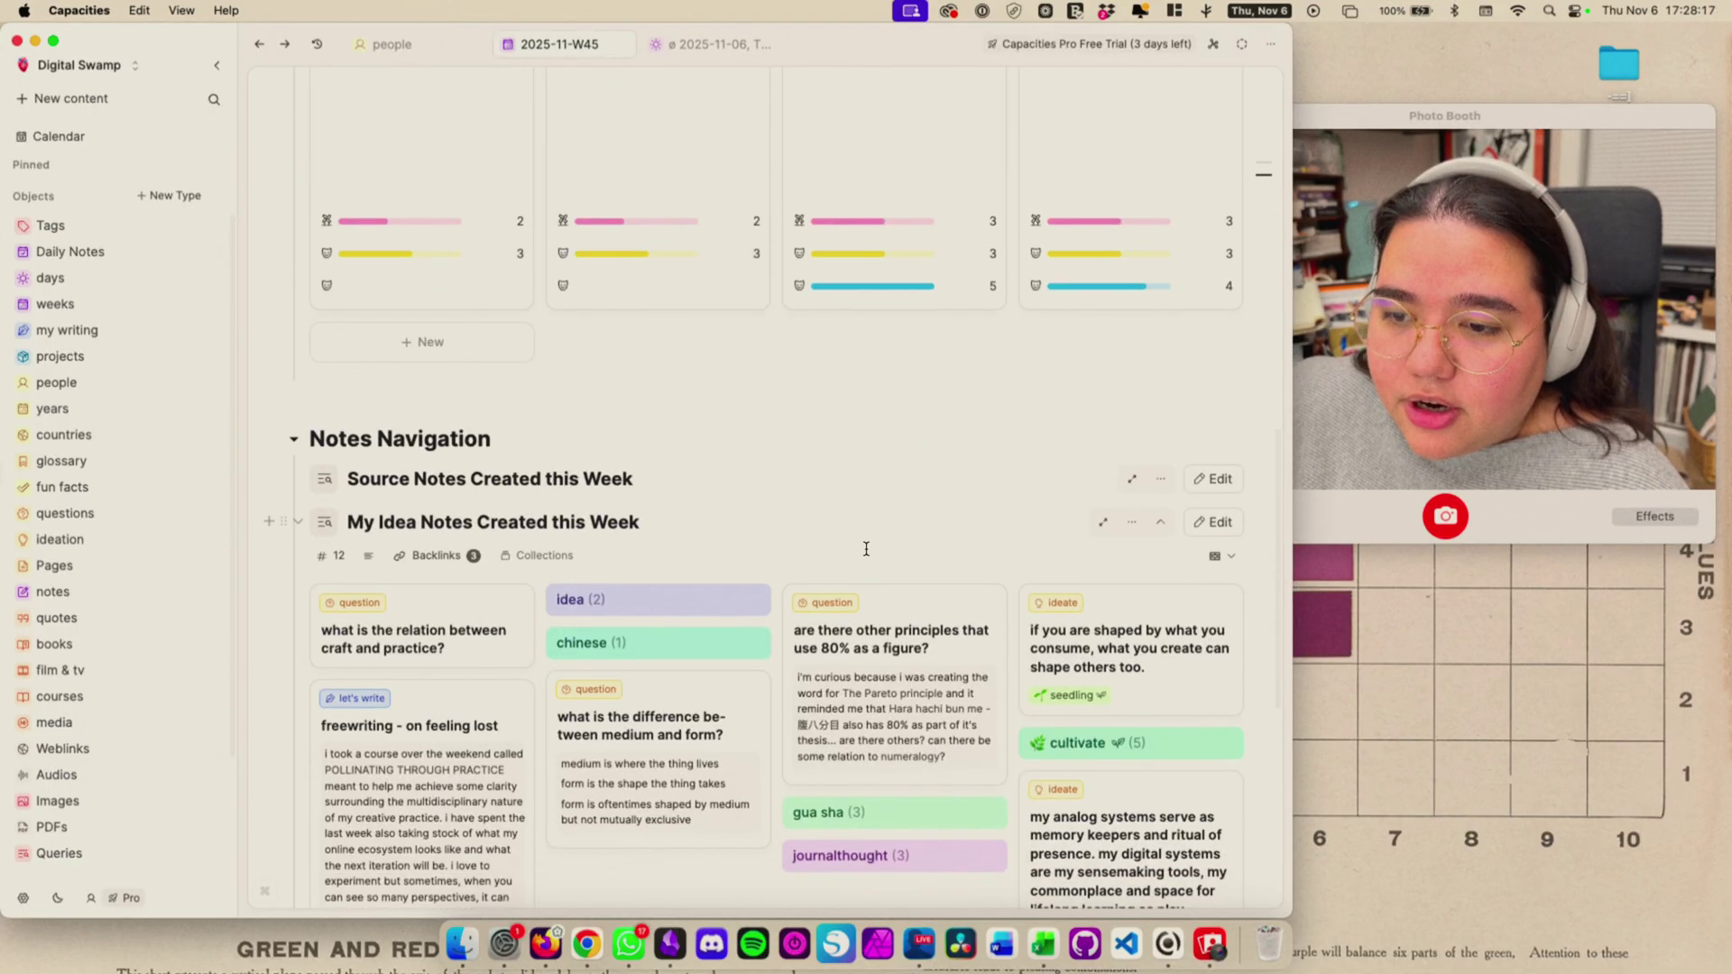
scroll(866, 548, down, 1)
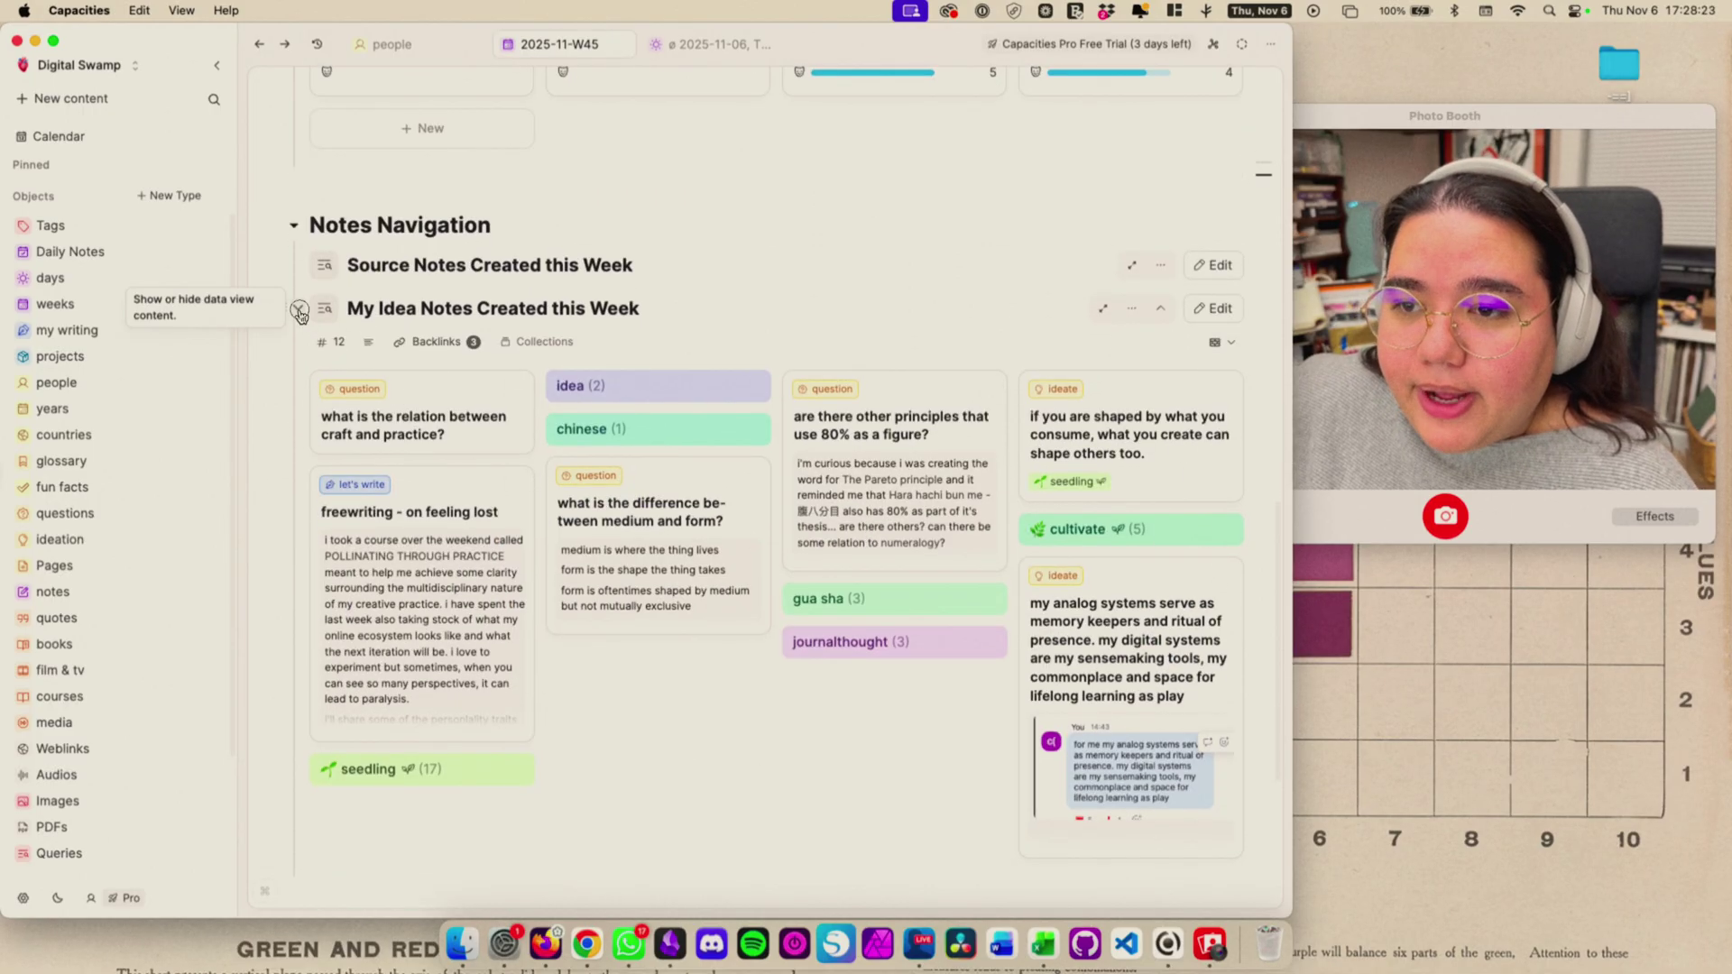
click(298, 309)
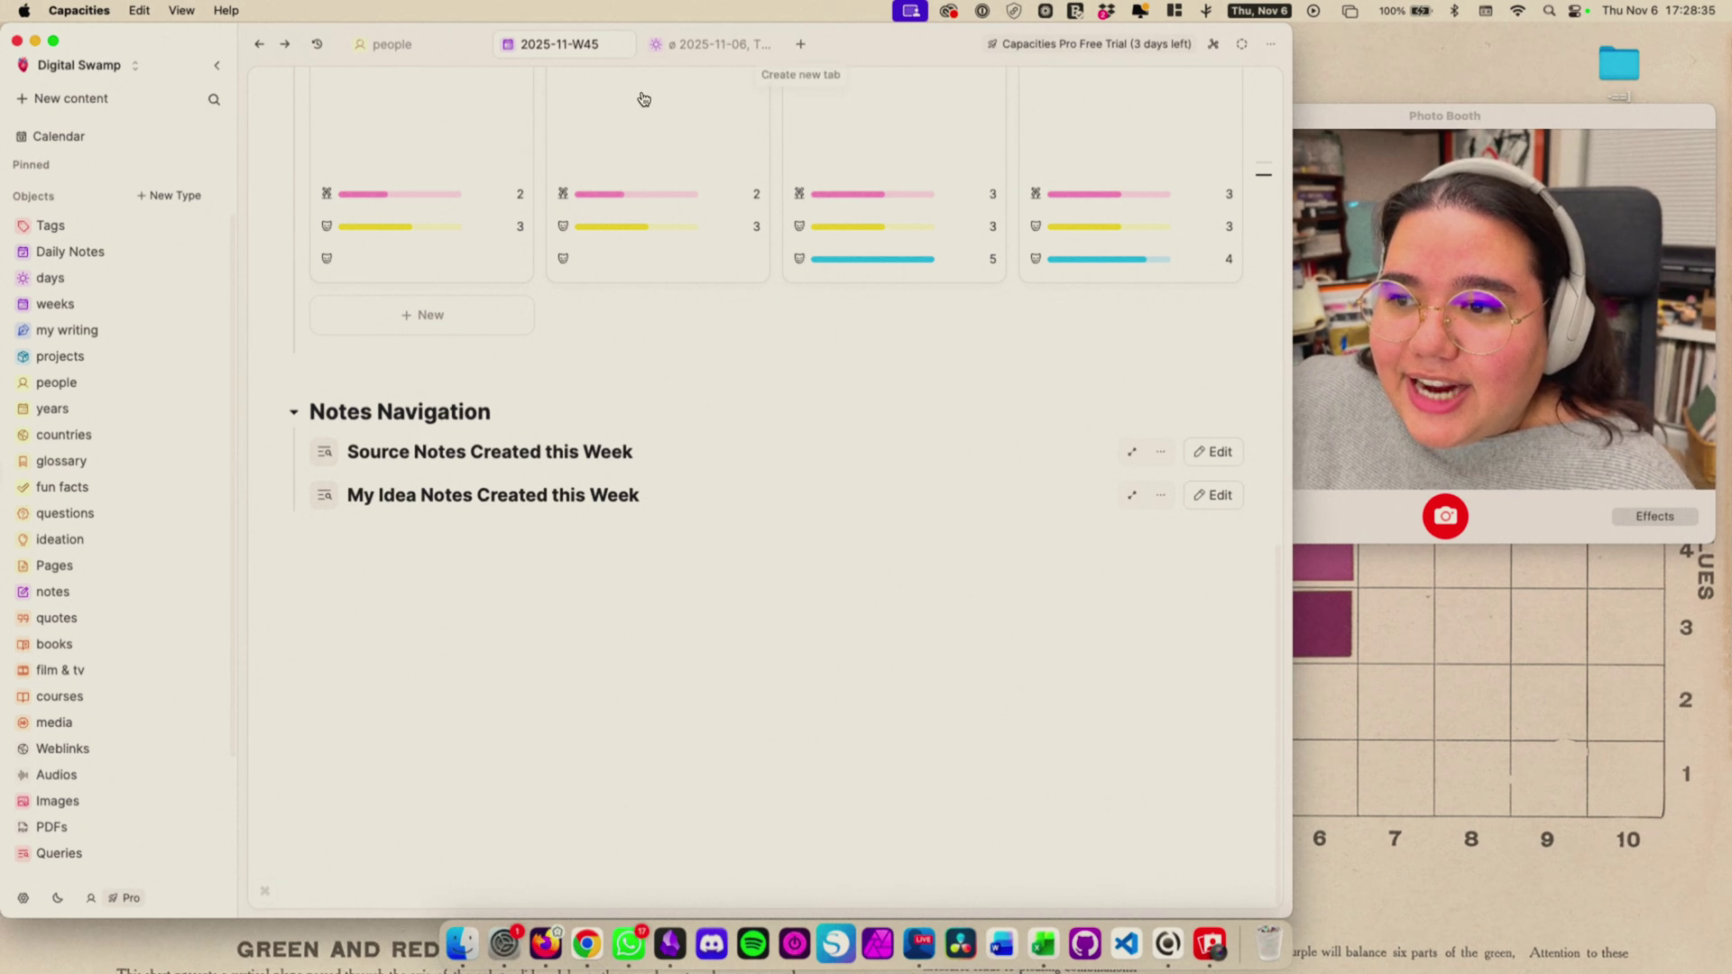
click(71, 137)
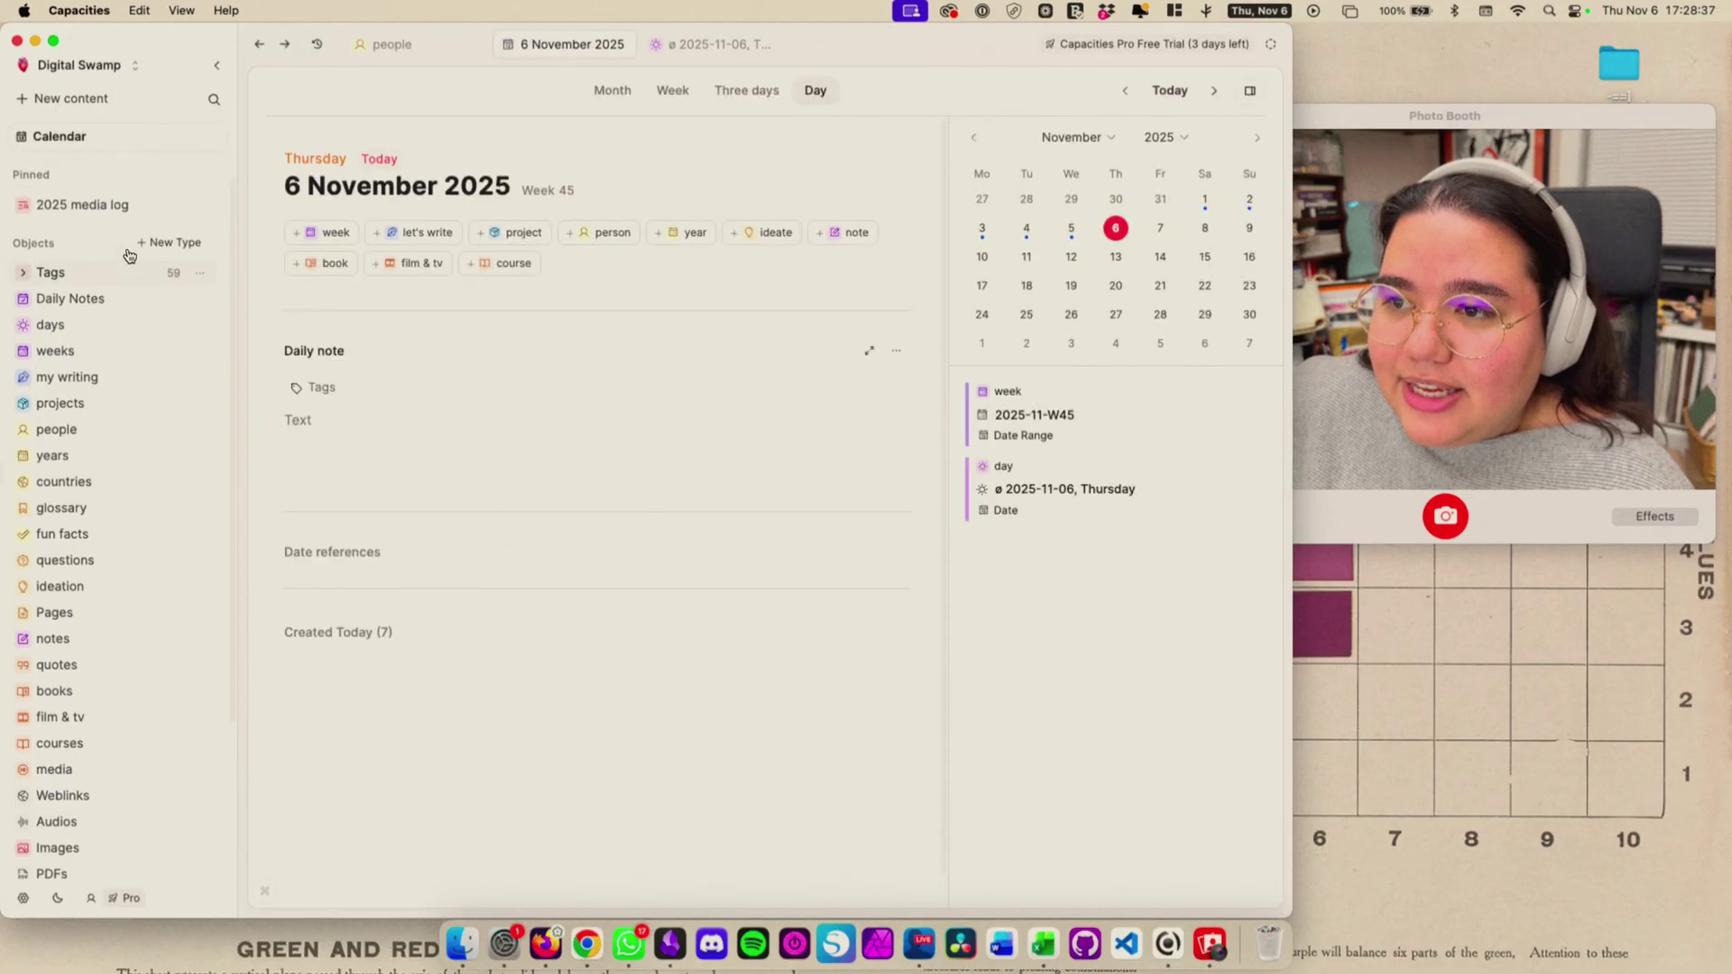
- On the Digital Swamp home page, expand, reshuffle and collapse the Random Source Notes of the Day
click(101, 201)
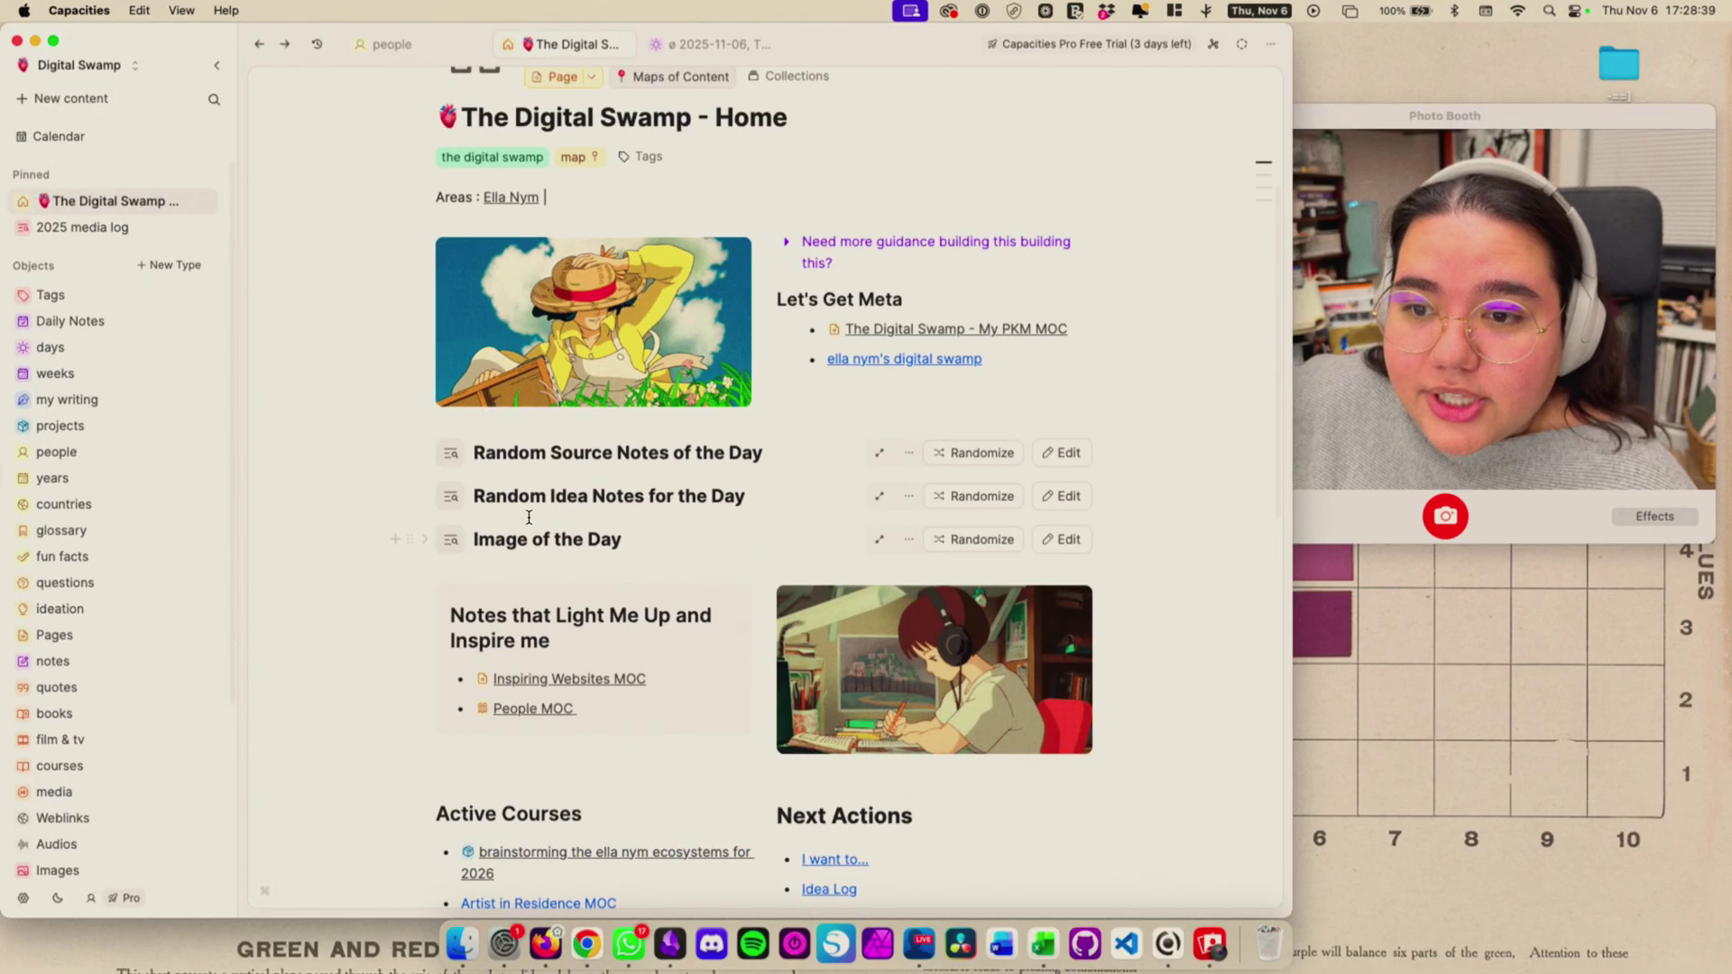
click(426, 455)
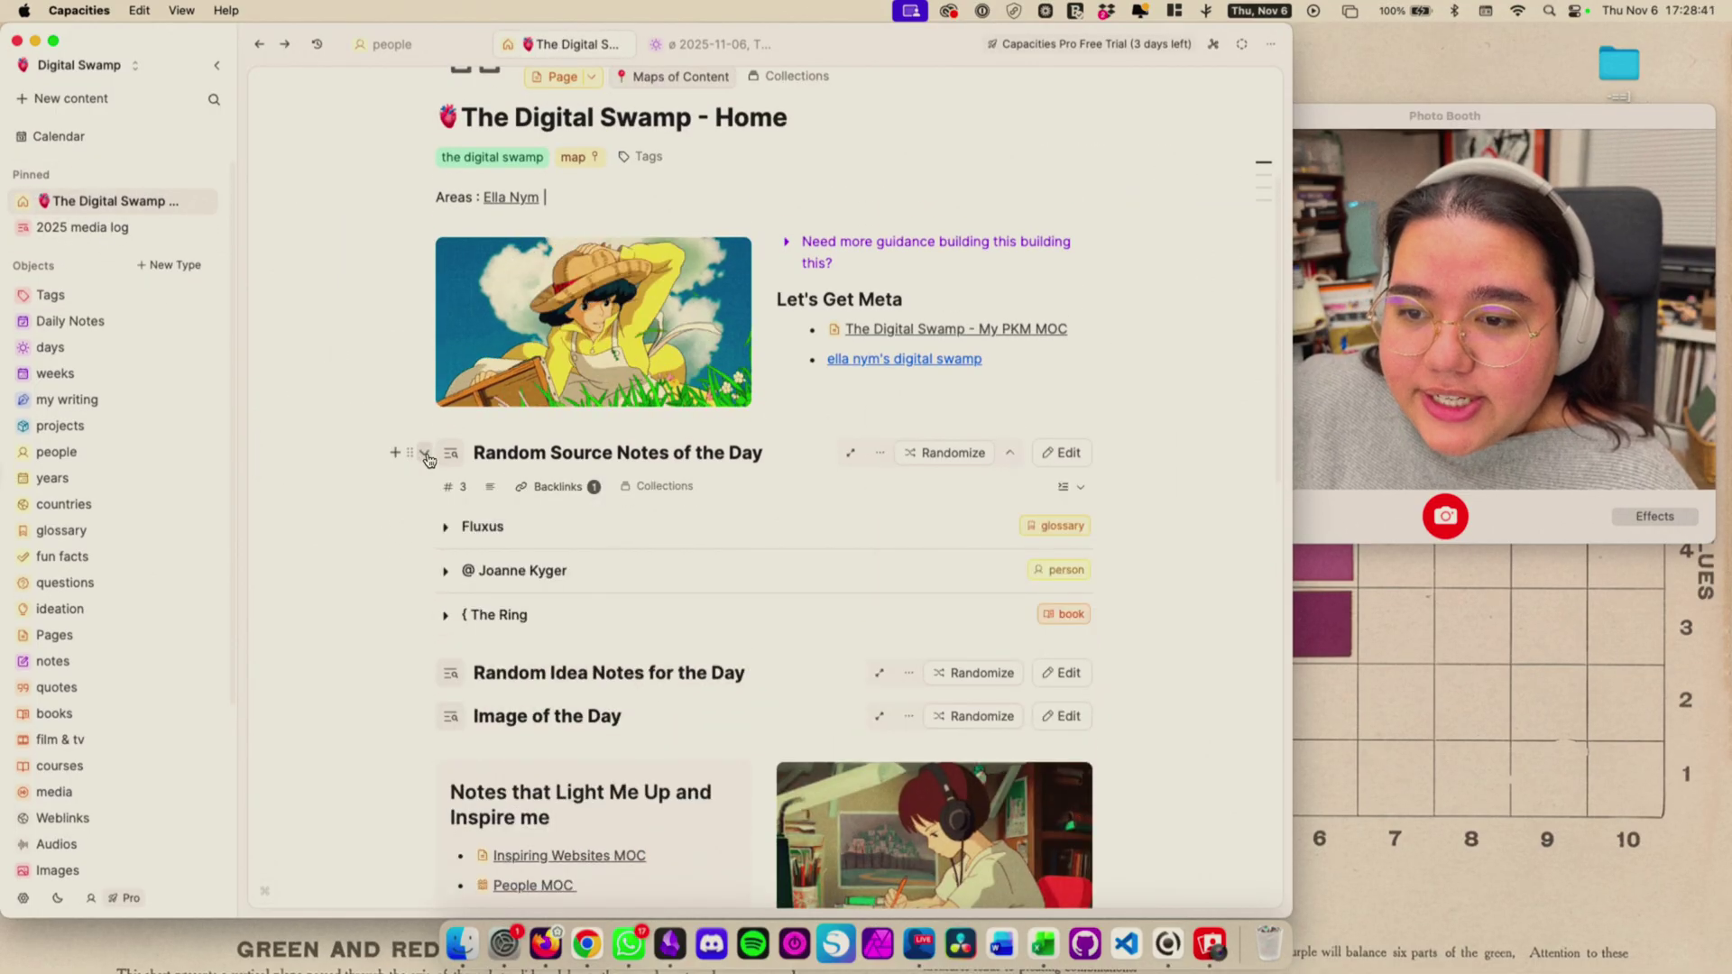
click(947, 452)
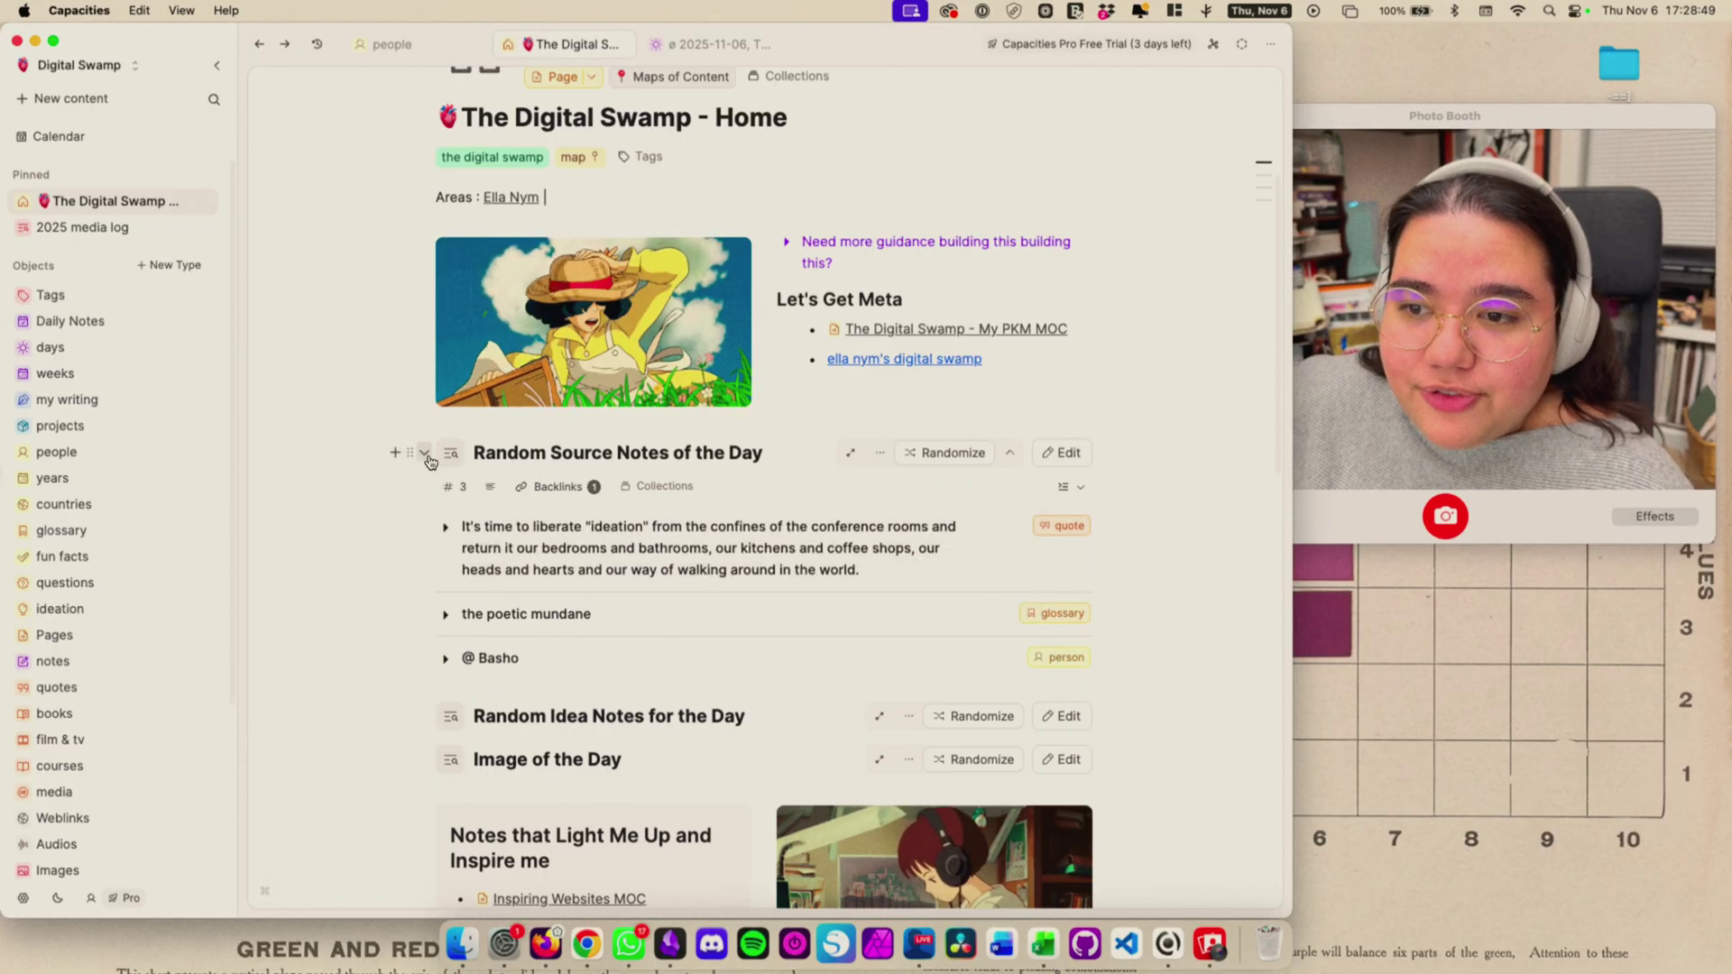
click(424, 452)
scroll(1151, 620, down, 2)
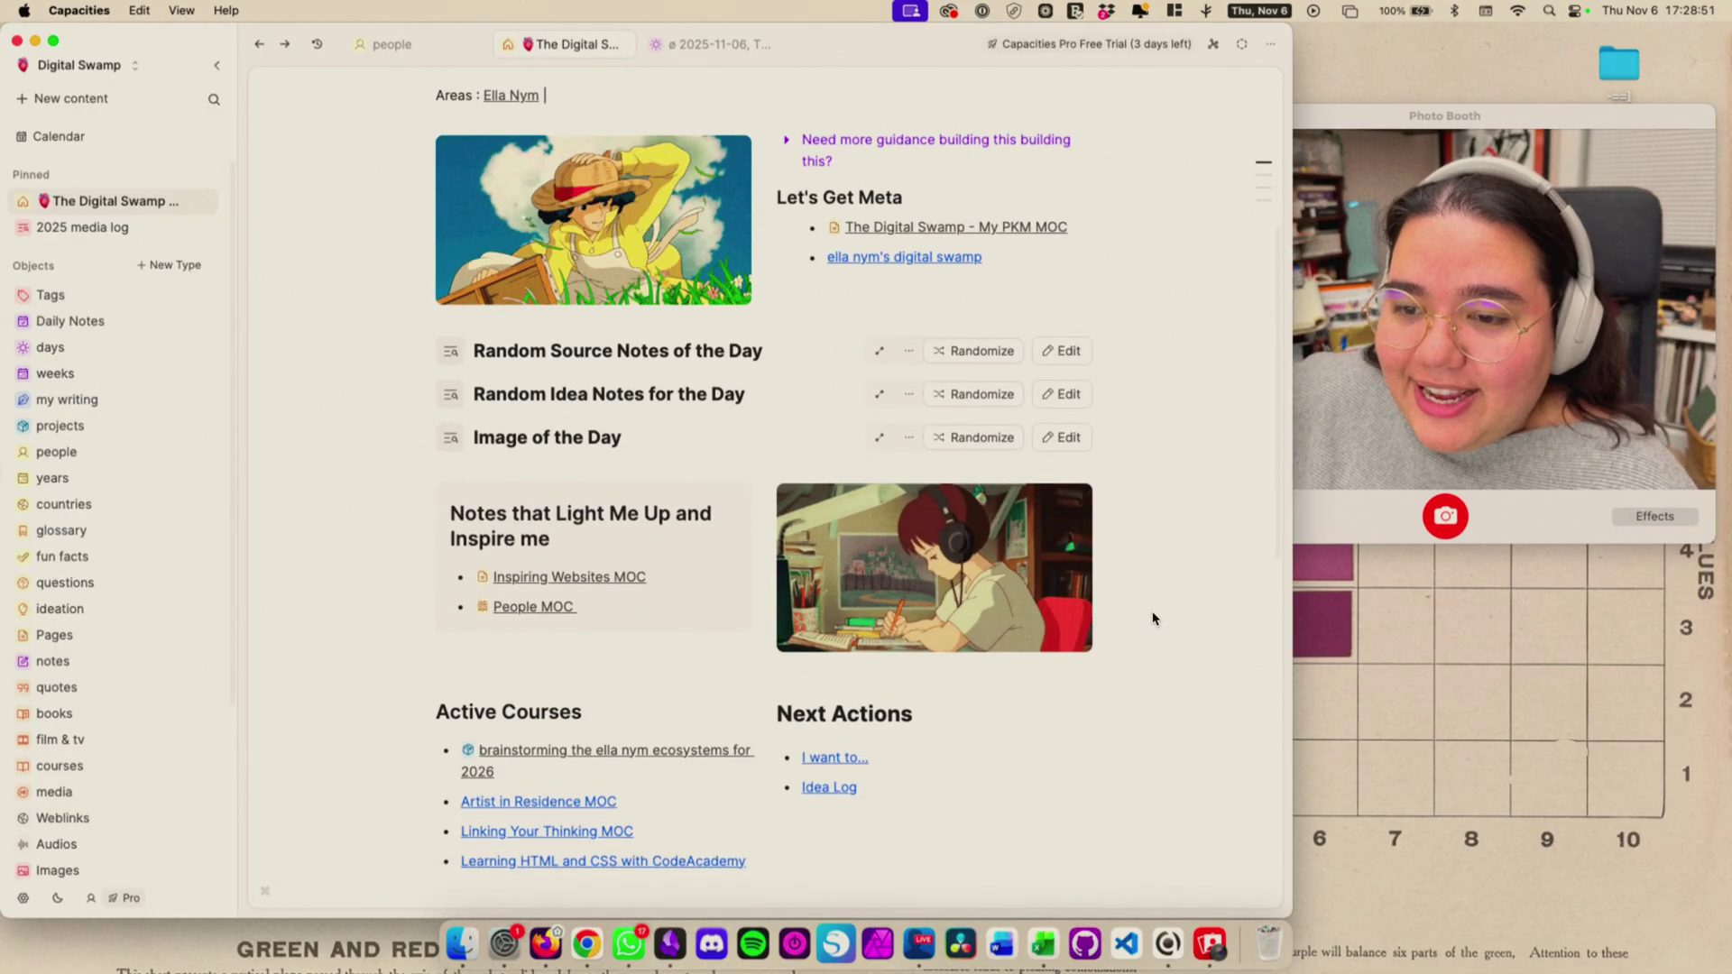
- Open the people collection, collapse and re-expand the Notable group, and scroll the cards
click(83, 454)
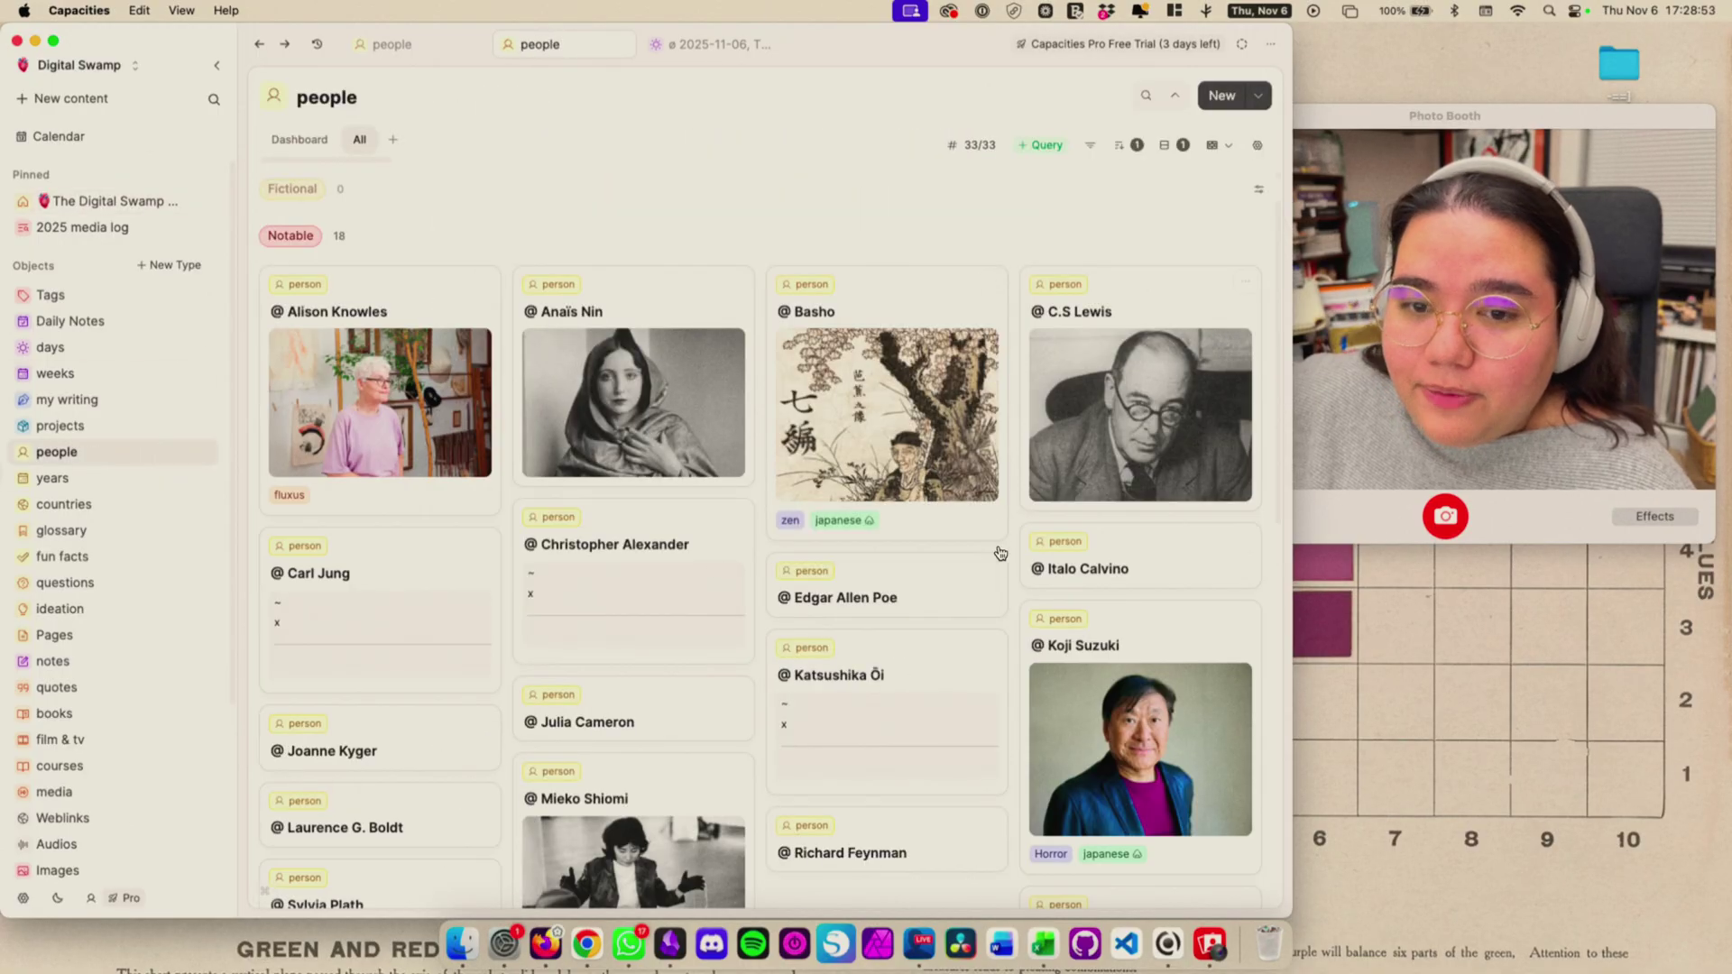
mouse_move(343, 192)
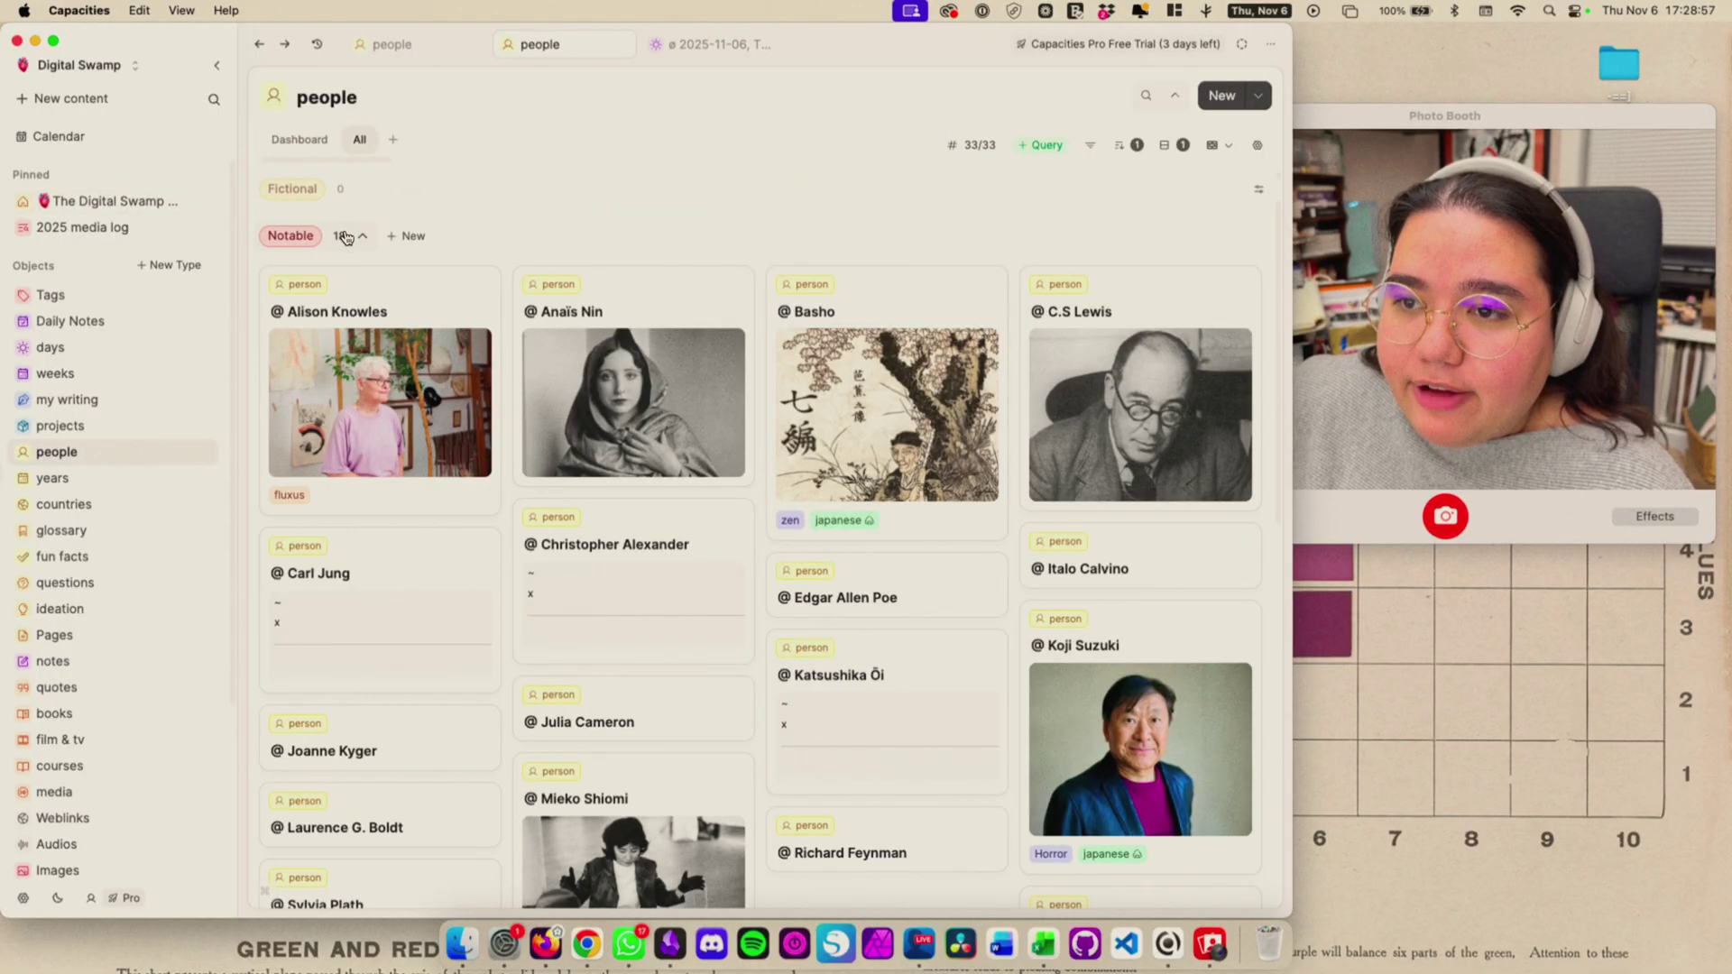
click(360, 236)
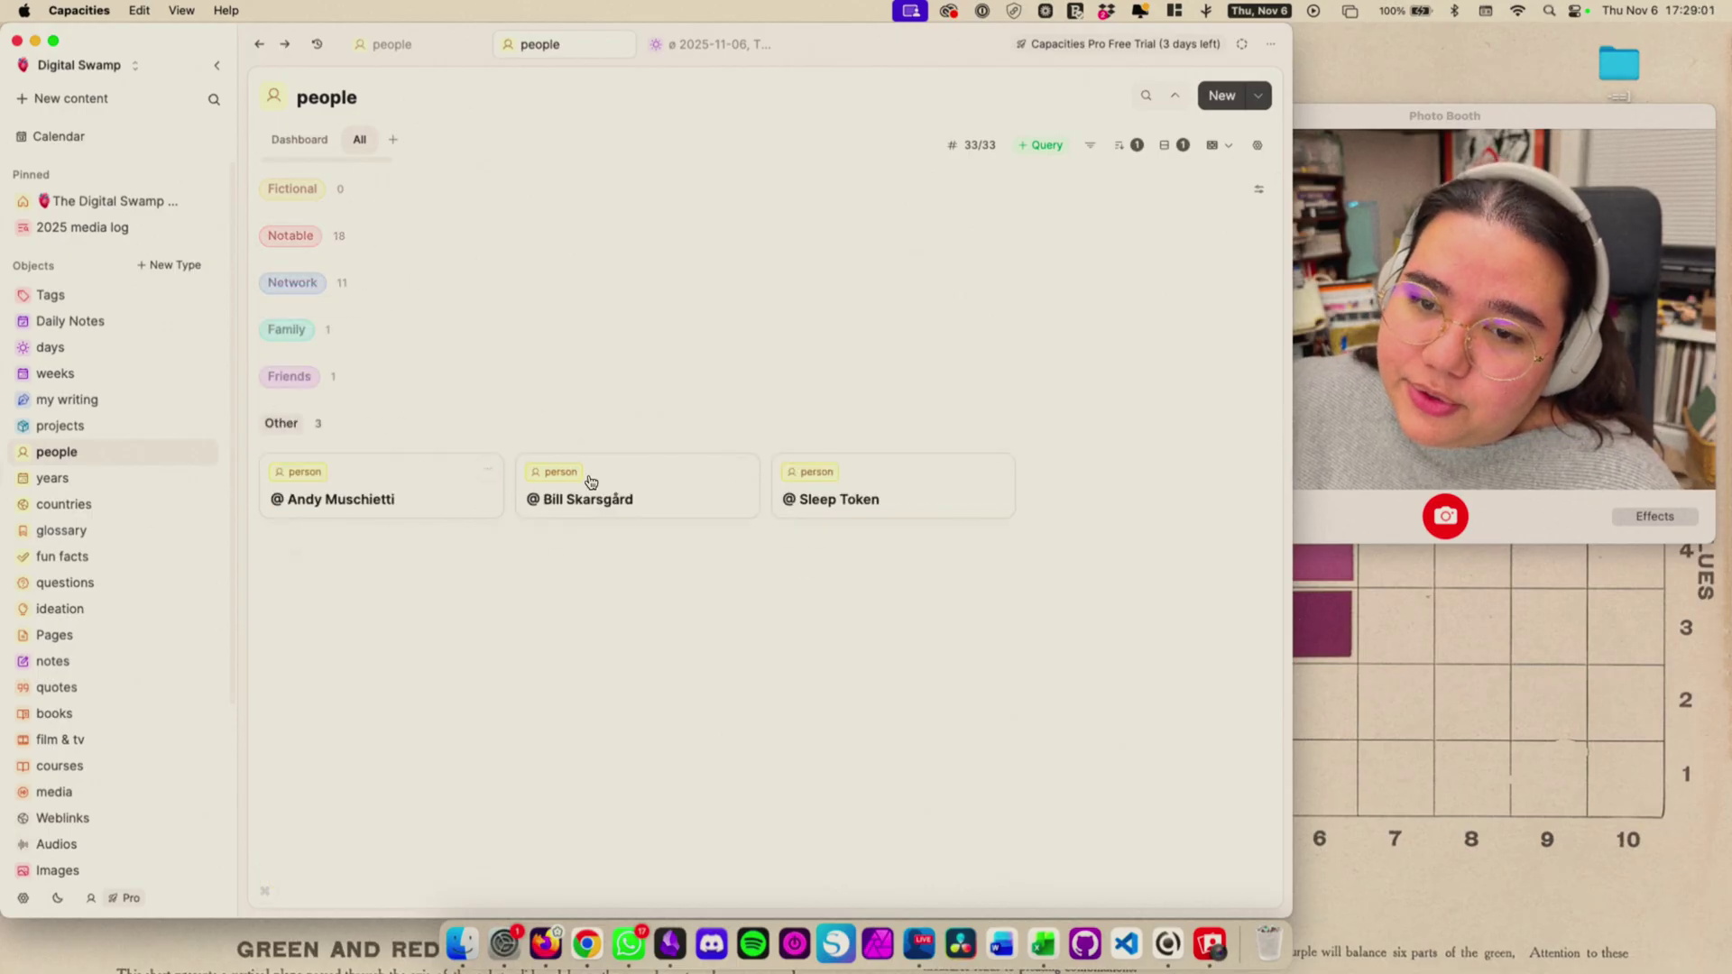
click(311, 236)
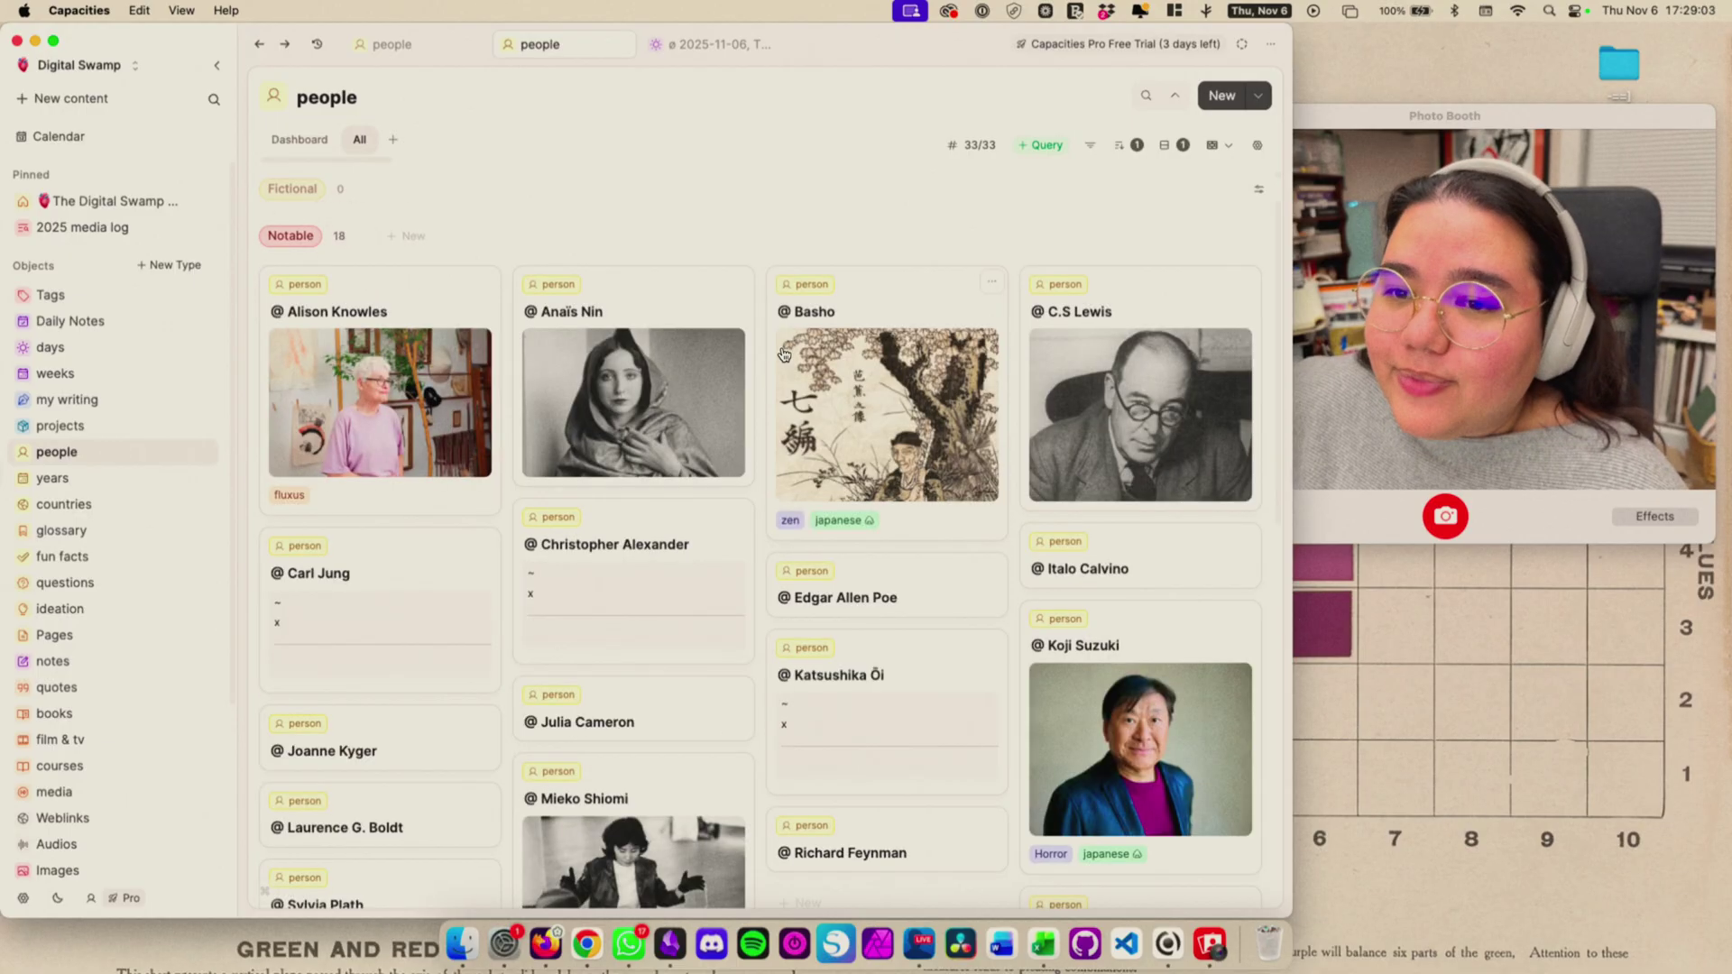
scroll(926, 382, down, 5)
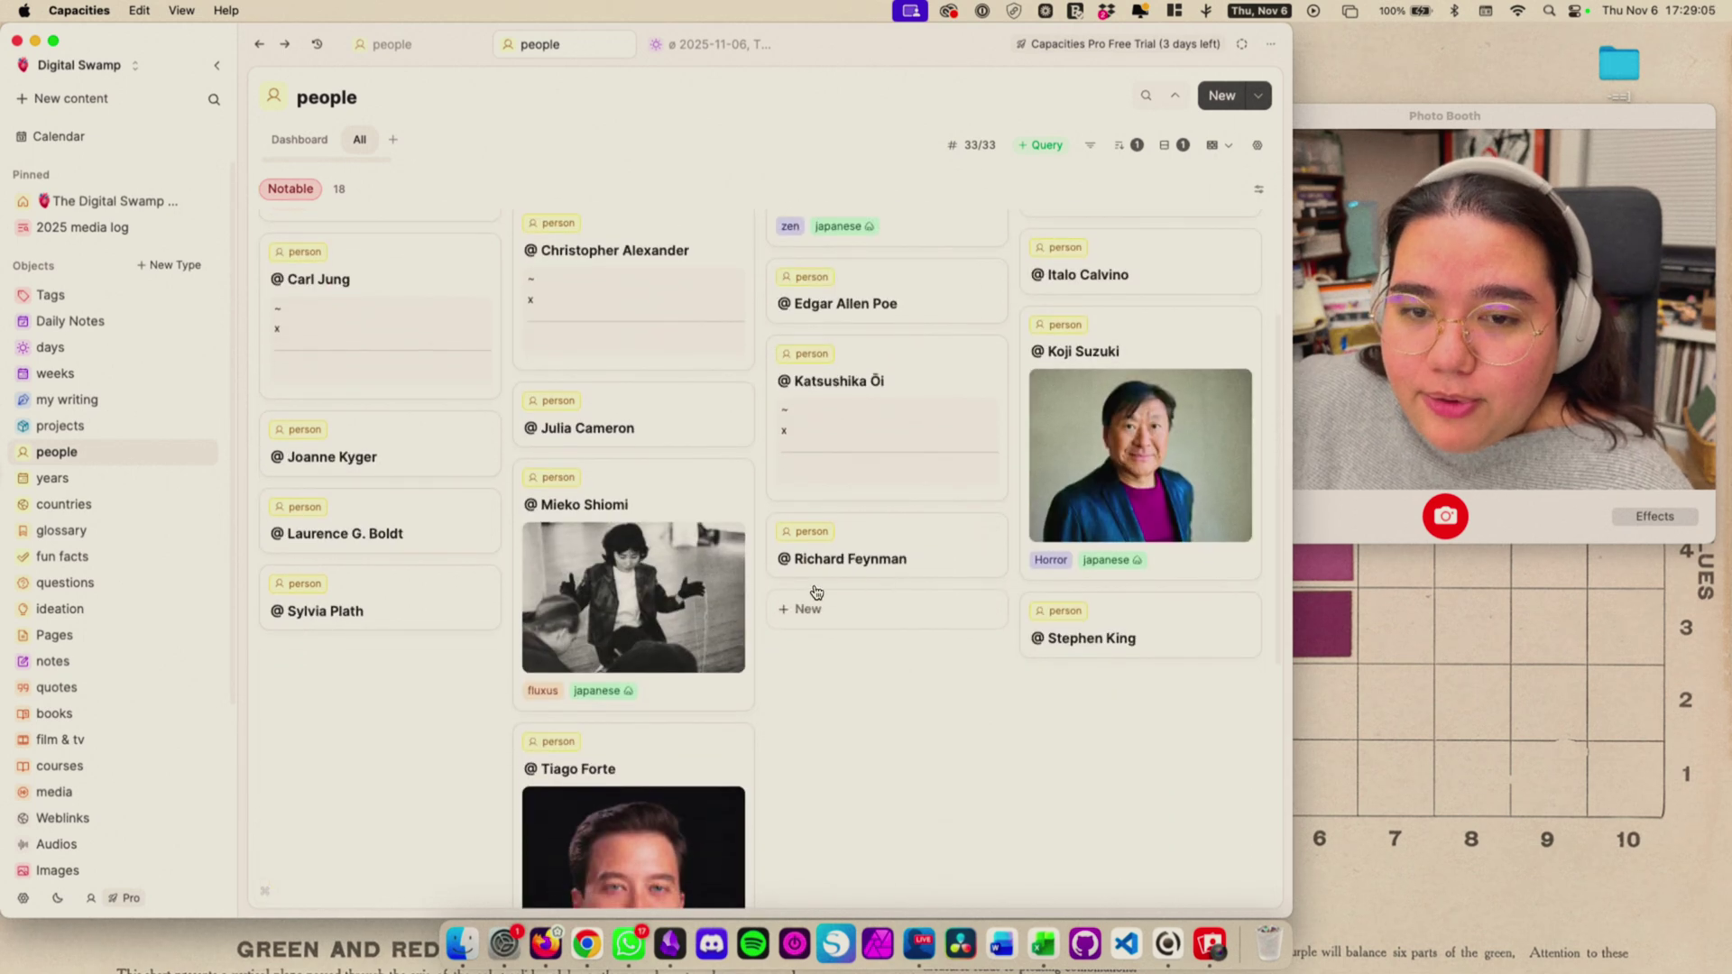
scroll(1027, 573, up, 4)
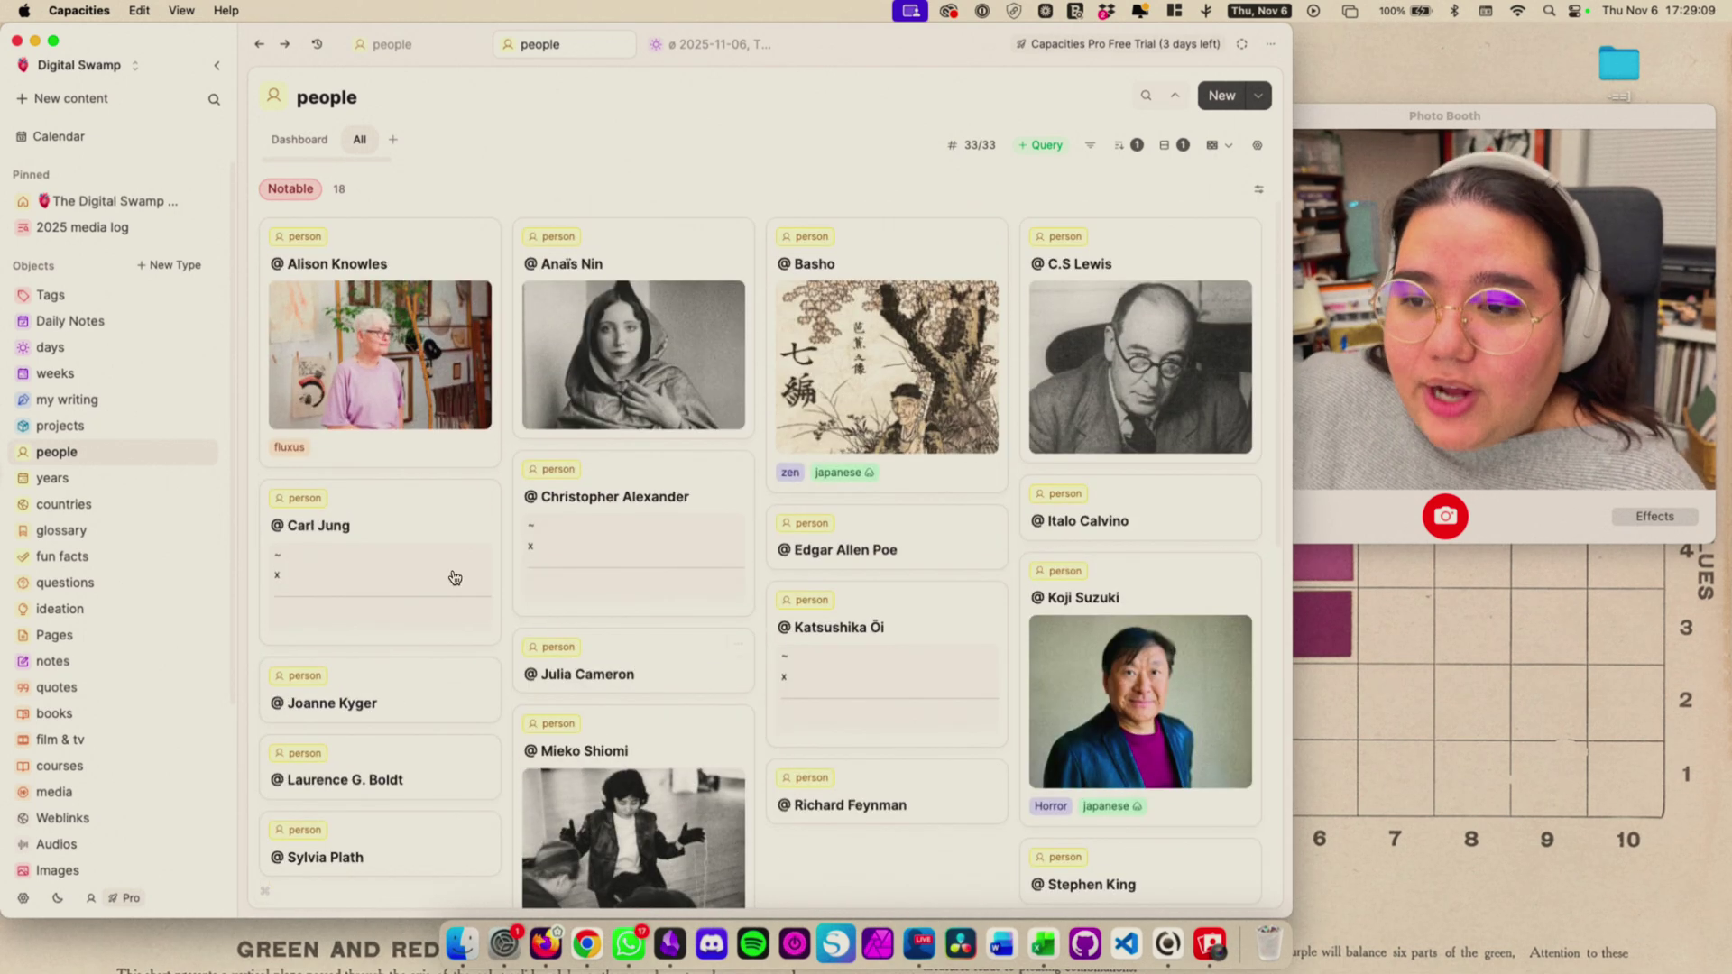
scroll(993, 668, down, 2)
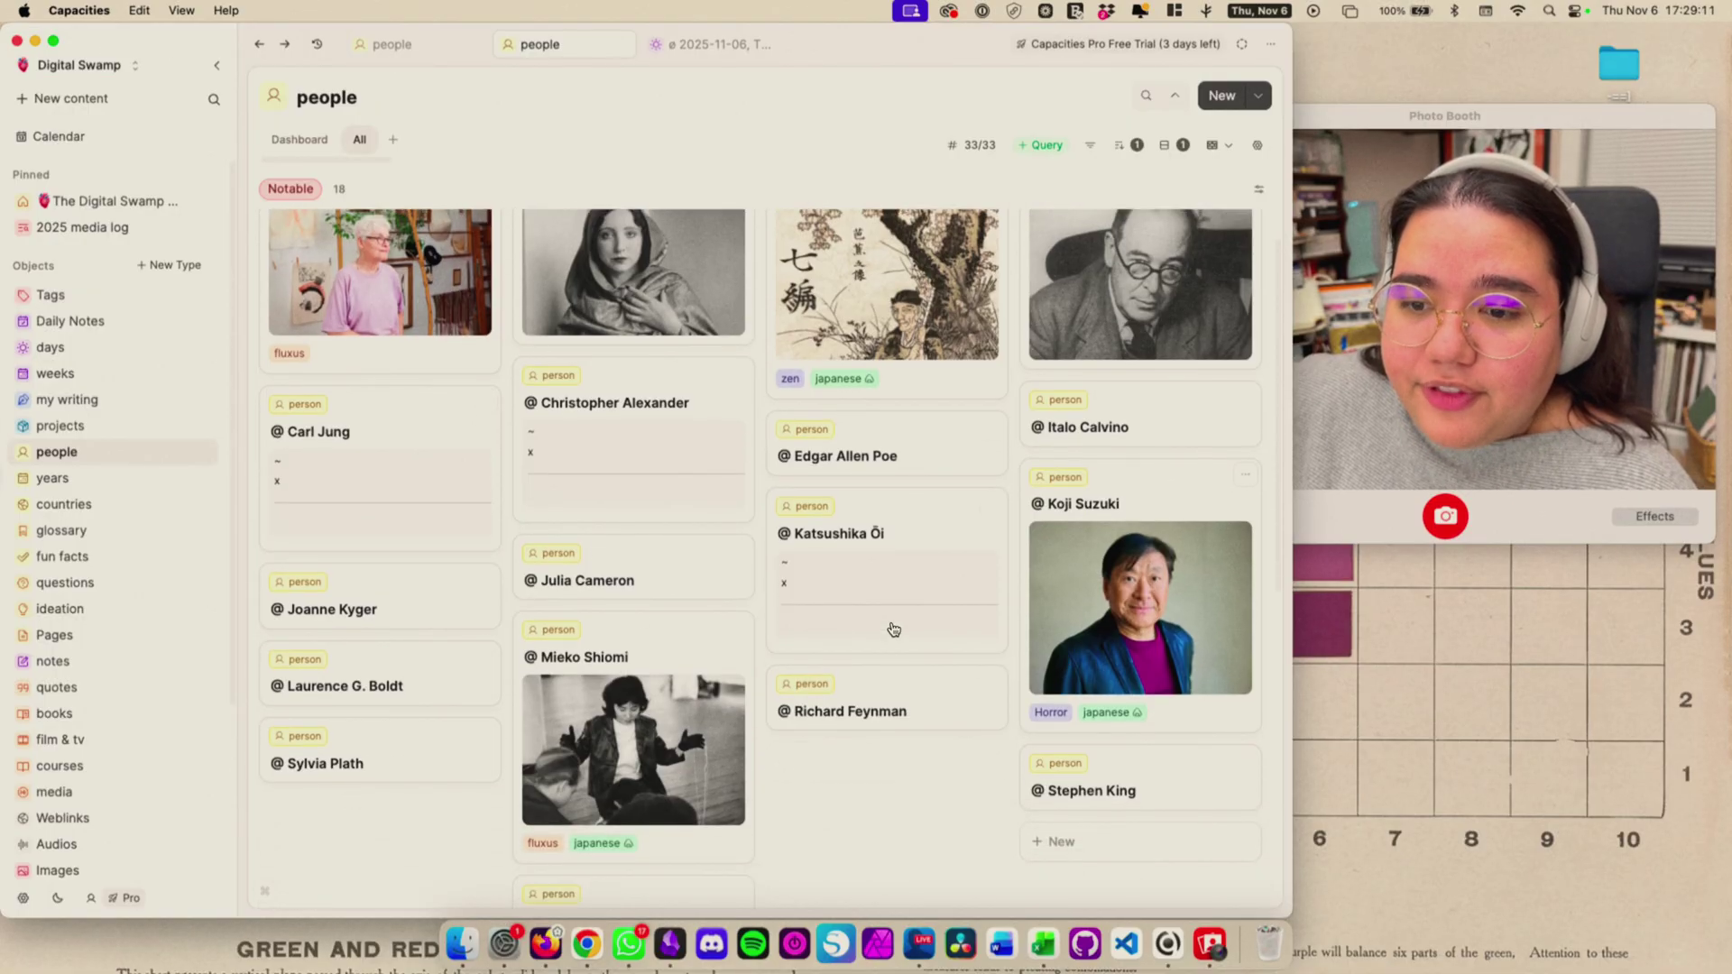
scroll(947, 544, up, 2)
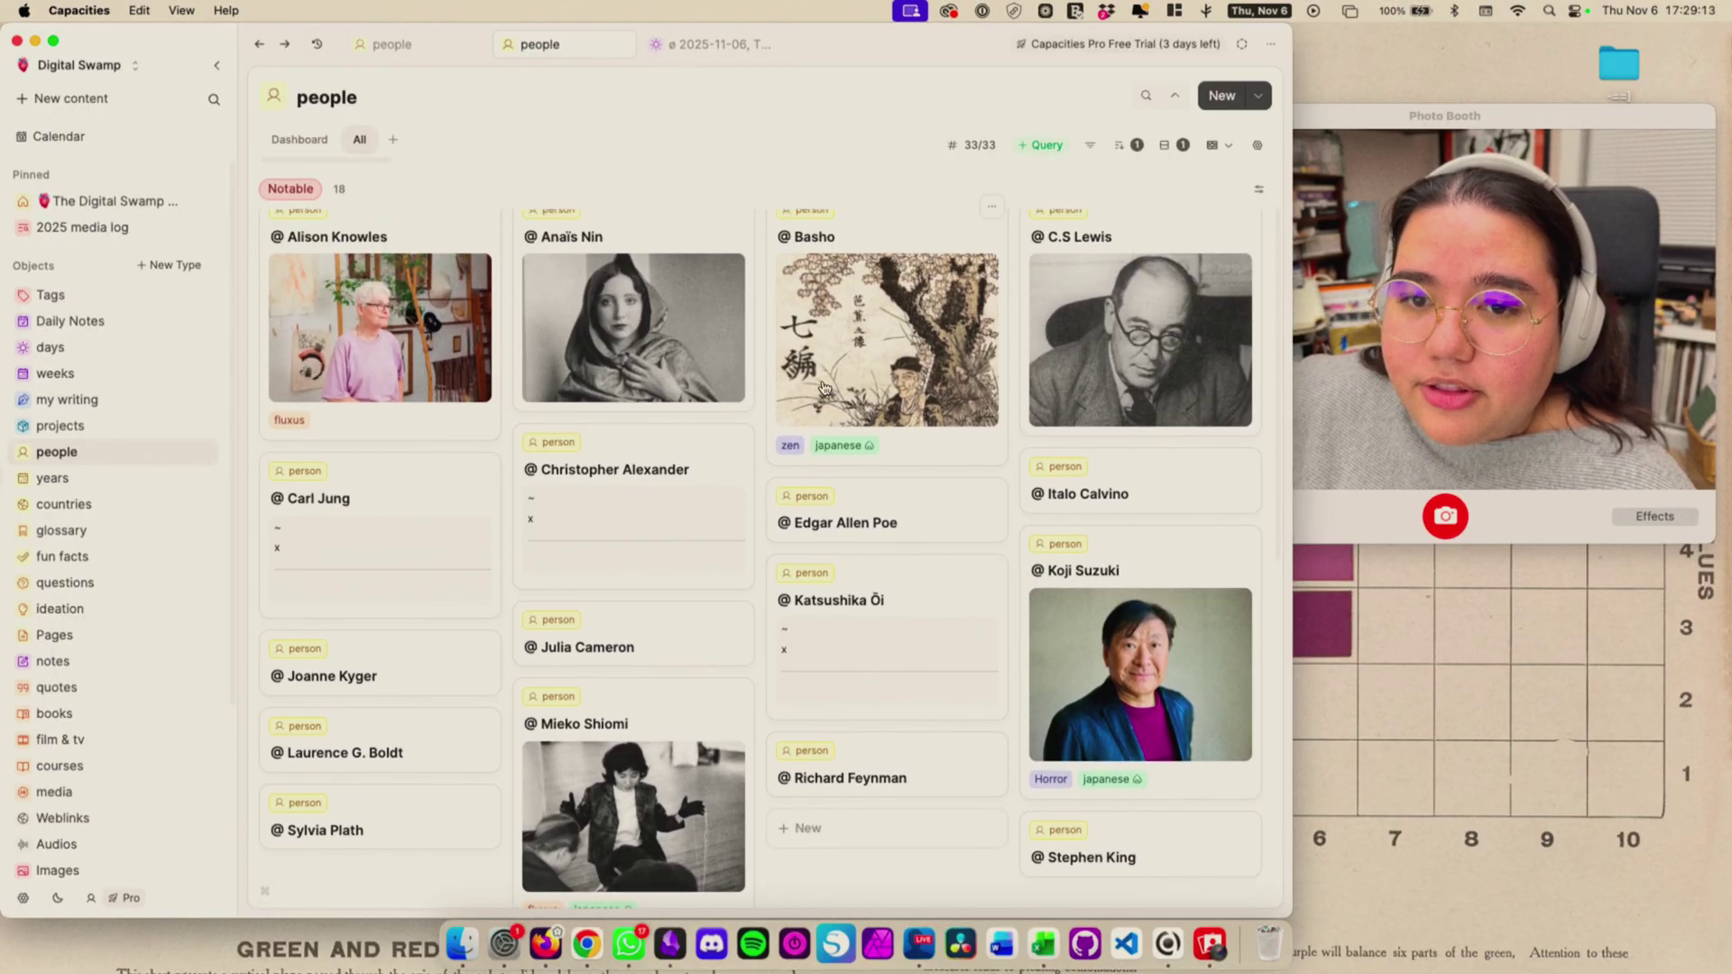
- Open Mieko Shiomi's page, return to the people board, and open Anaïs Nin's page
click(717, 734)
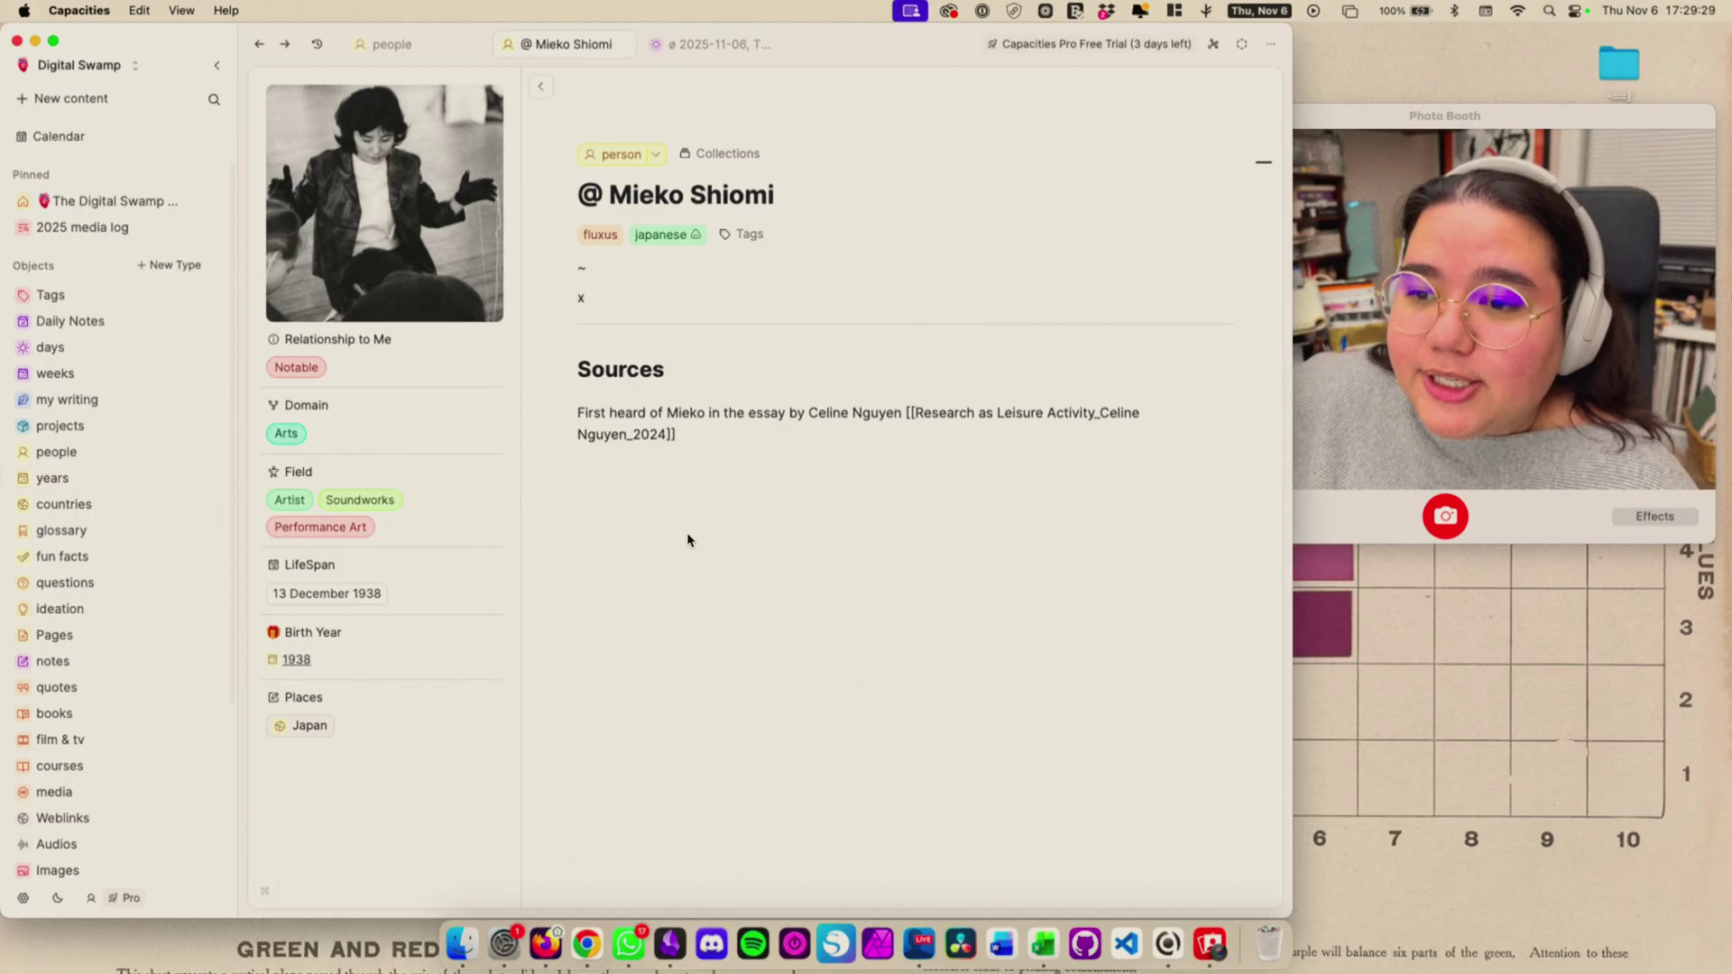
click(260, 44)
scroll(712, 649, down, 5)
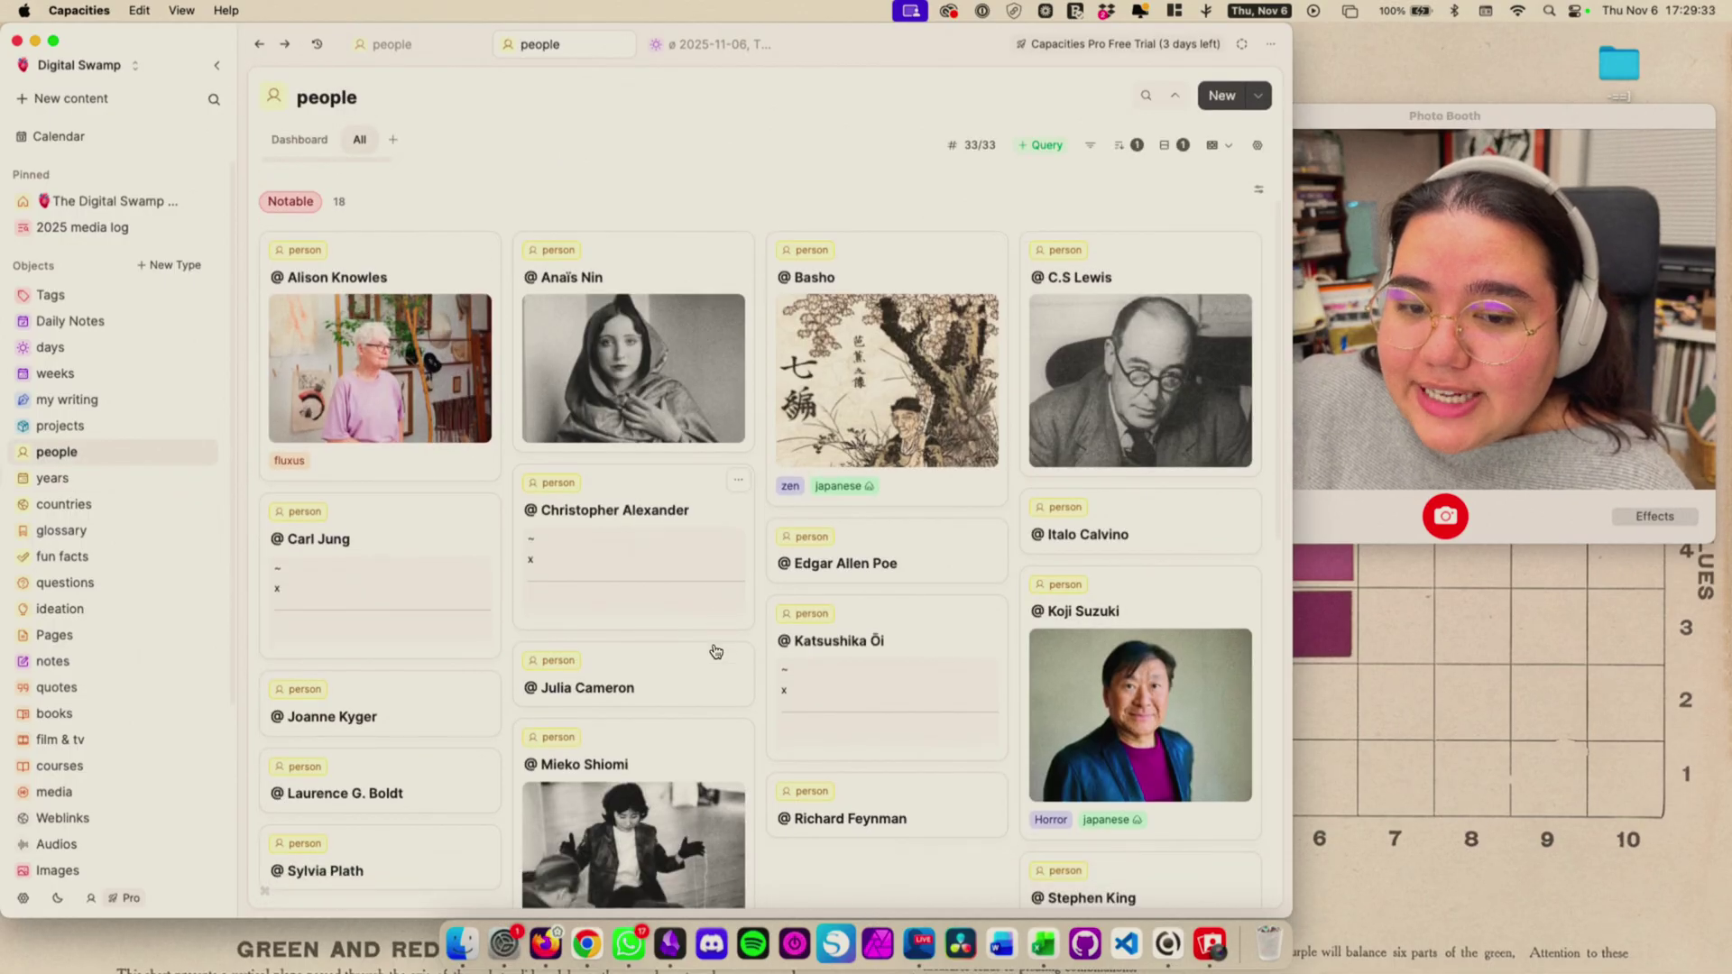
scroll(791, 629, down, 4)
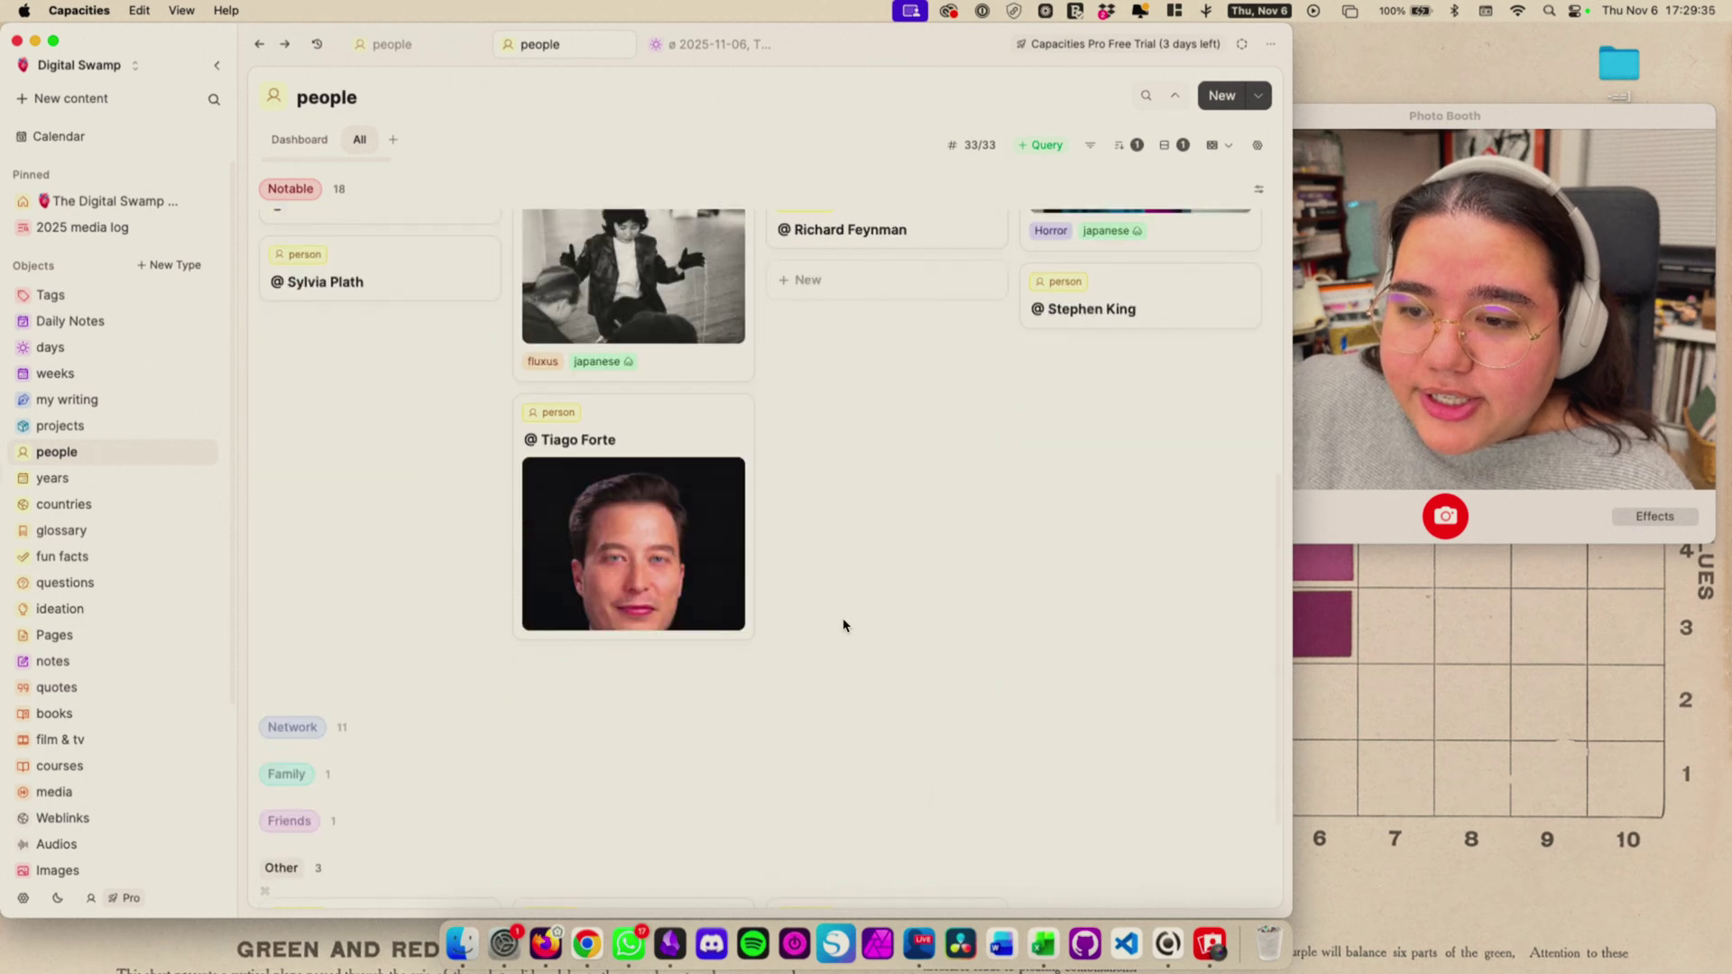
scroll(843, 622, up, 9)
click(658, 299)
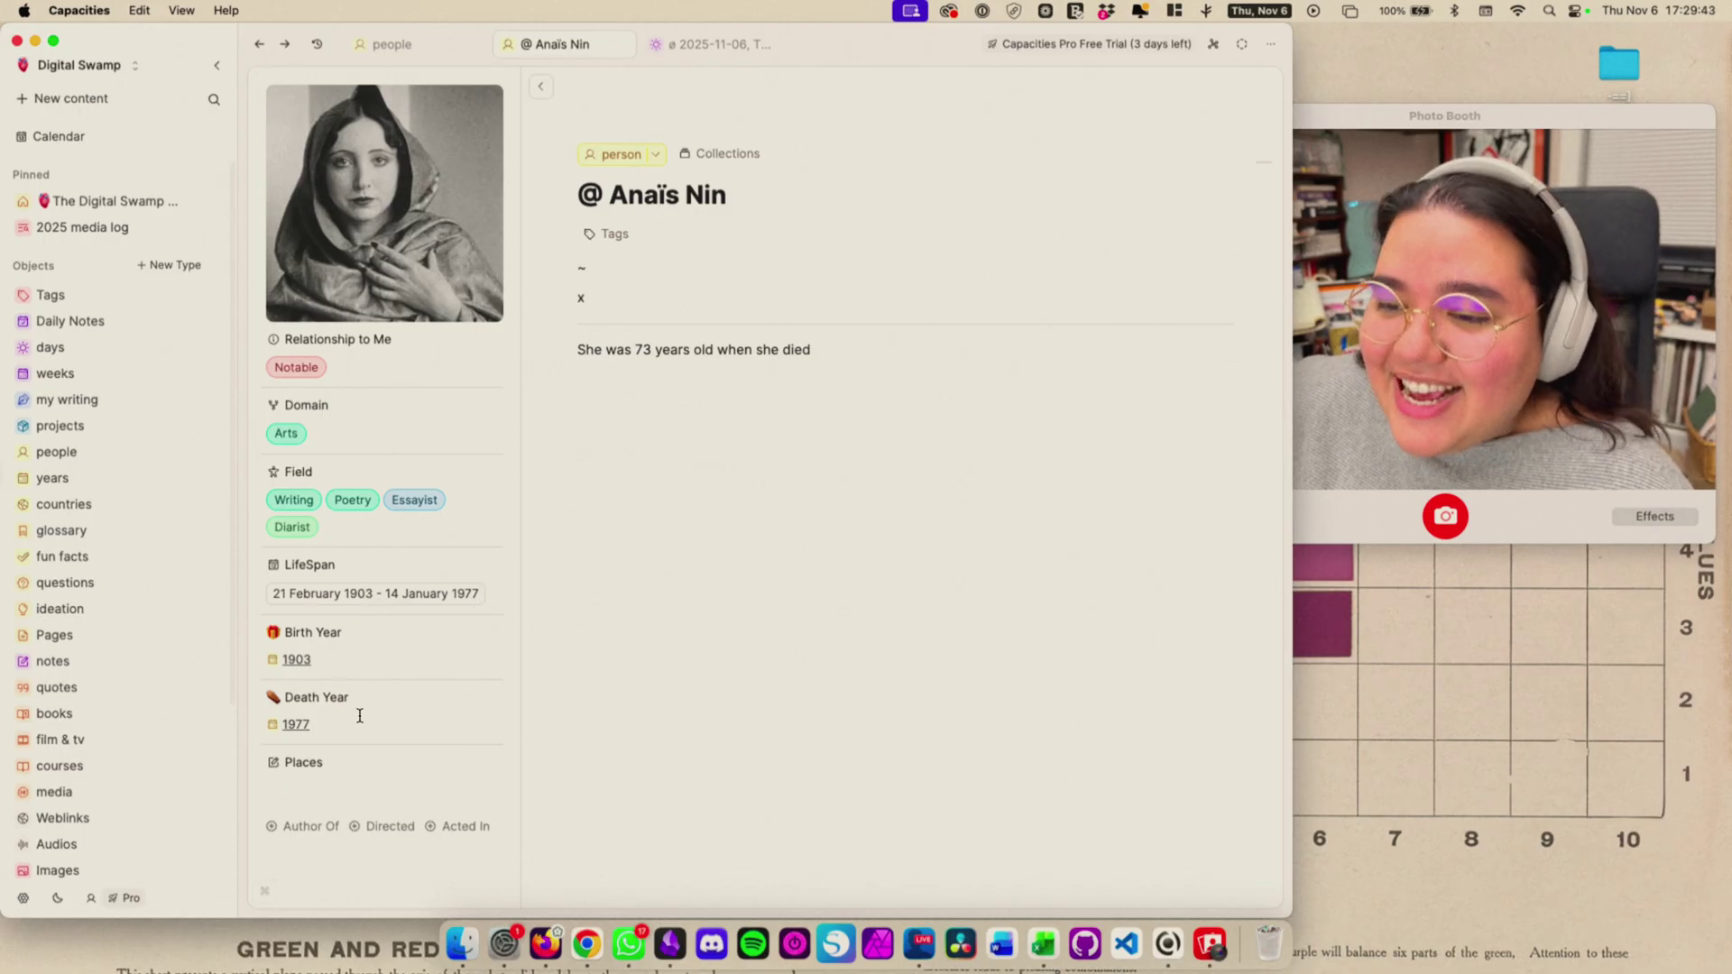
- Move the calendar from today to 17 November 1967 by setting the year to 1967
click(95, 133)
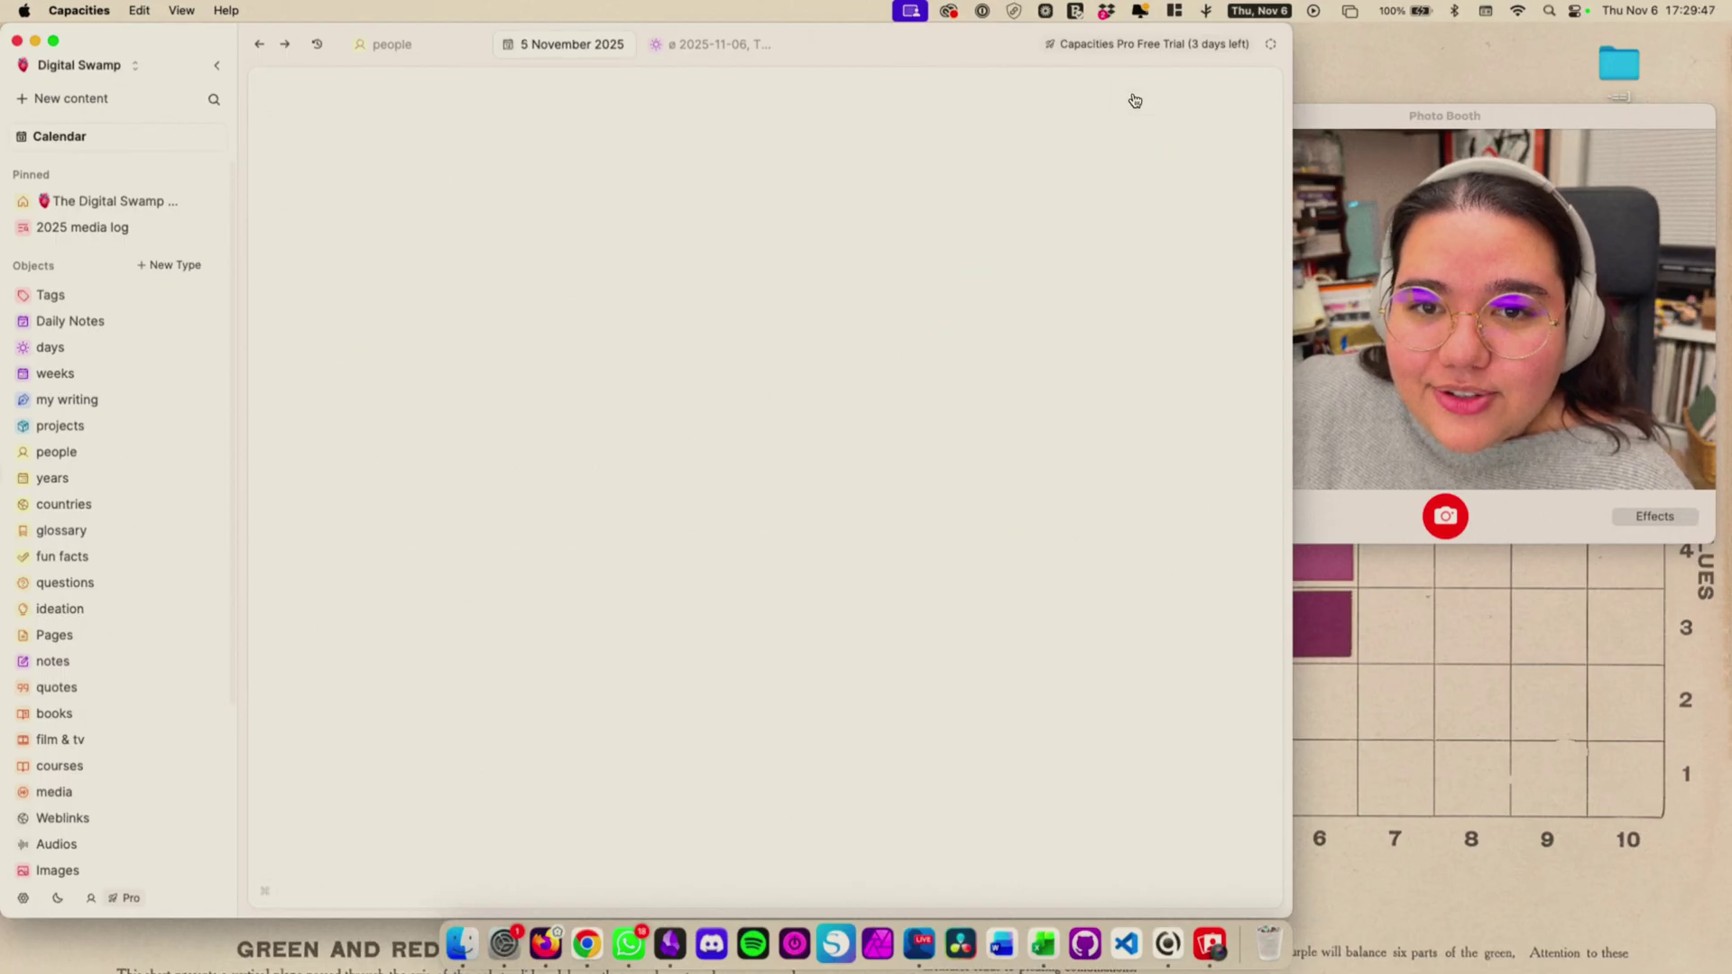
click(1130, 94)
click(1162, 137)
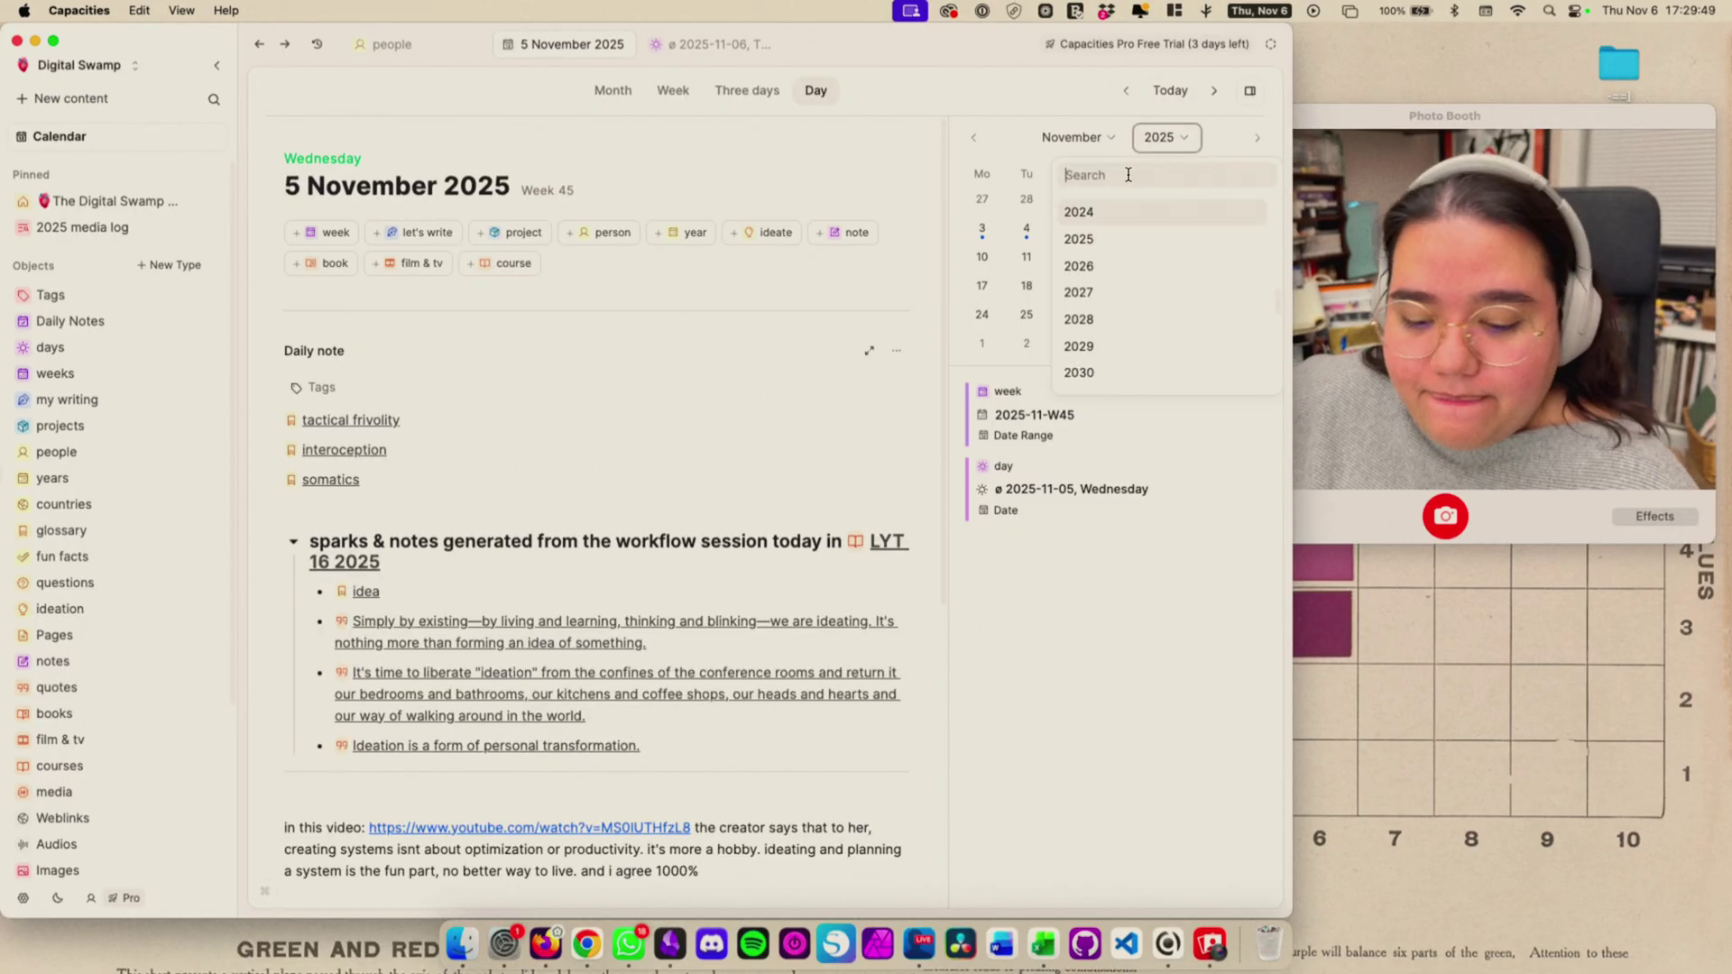
text(19)
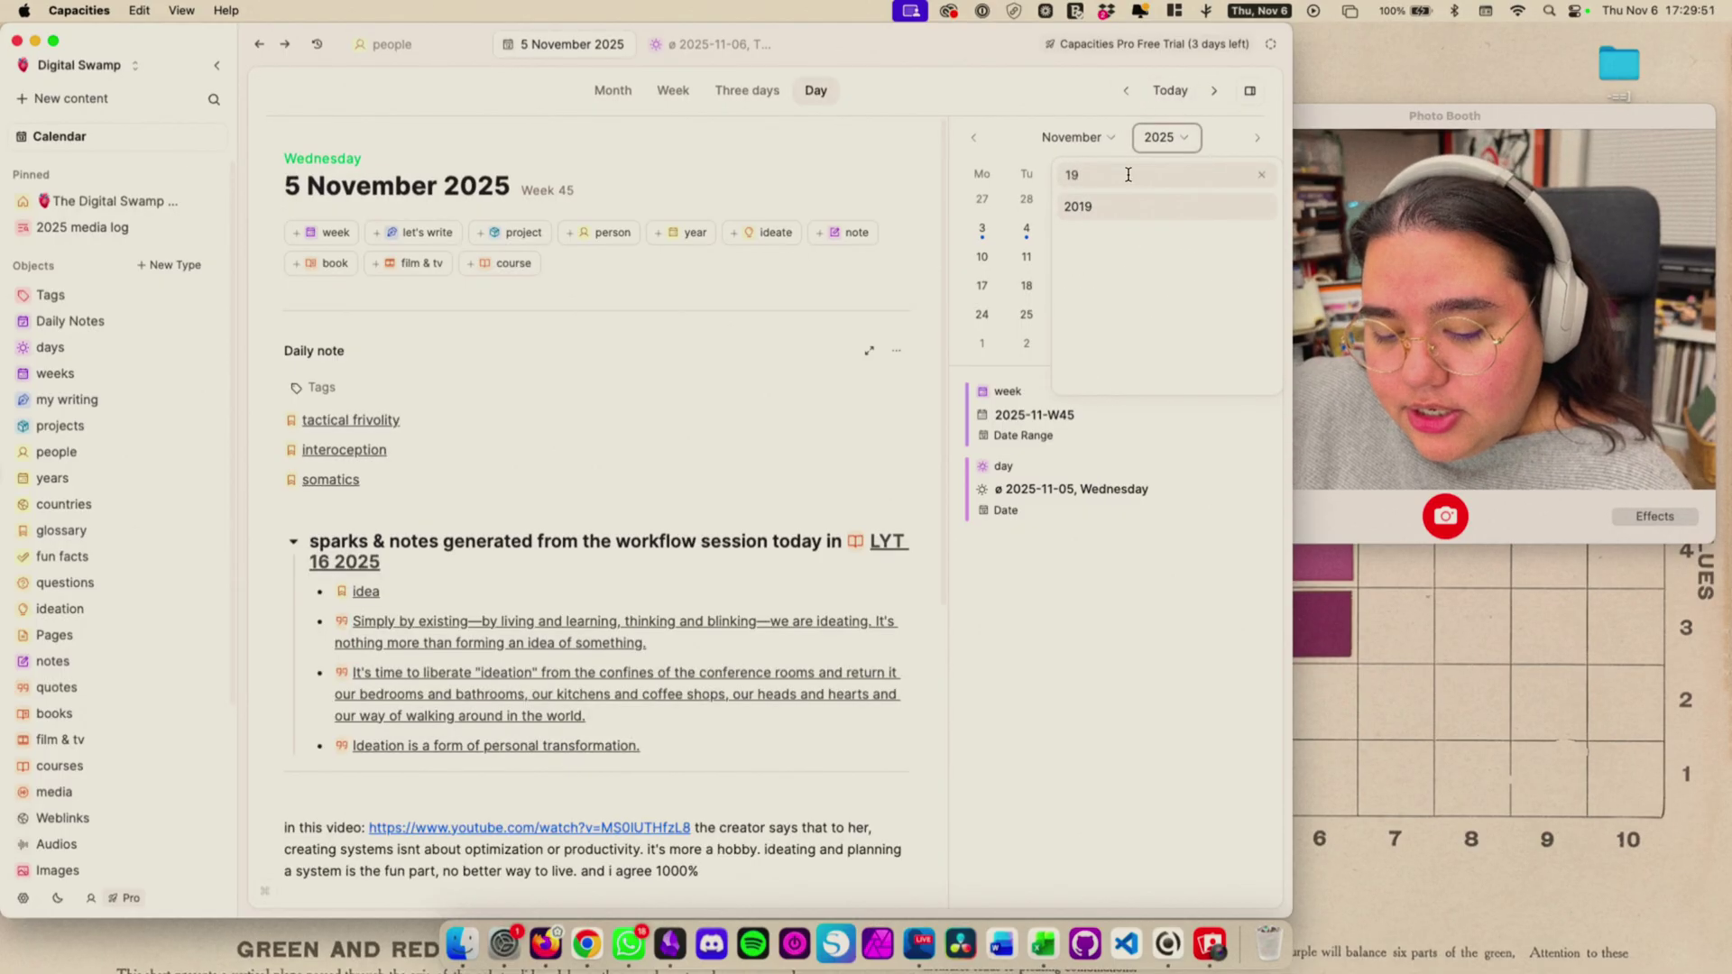
text(67)
key(Return)
click(1158, 258)
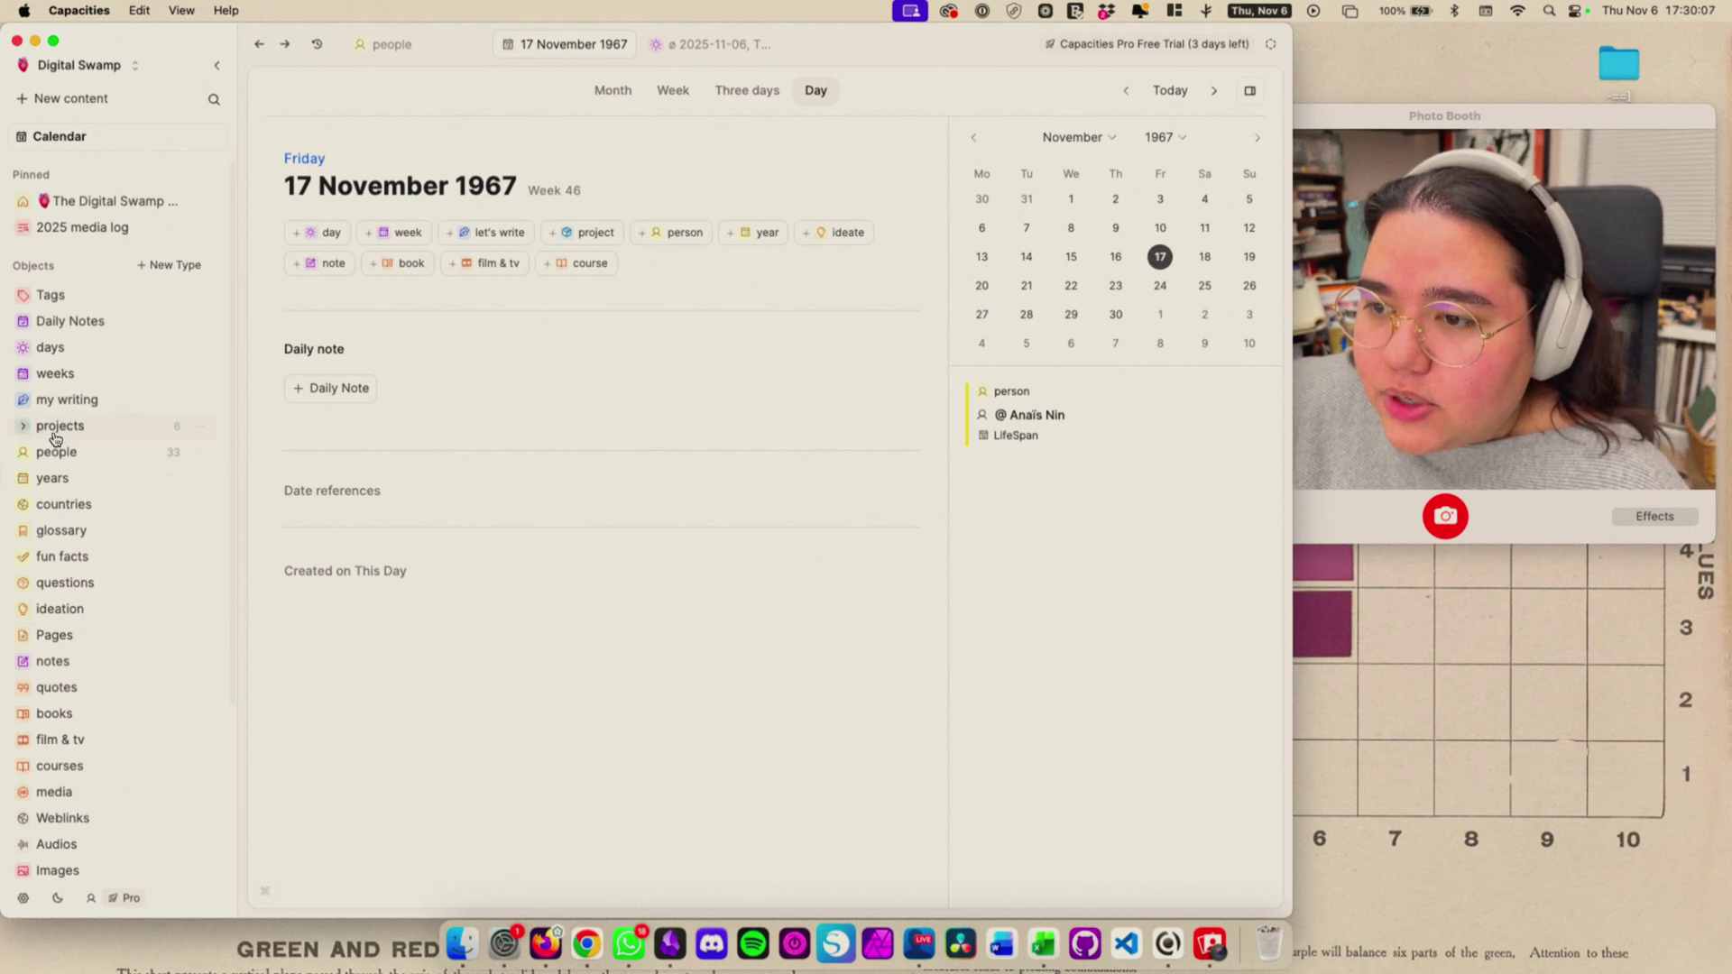
- Open Koji Suzuki's person page from the people collection
click(127, 452)
scroll(1150, 508, down, 3)
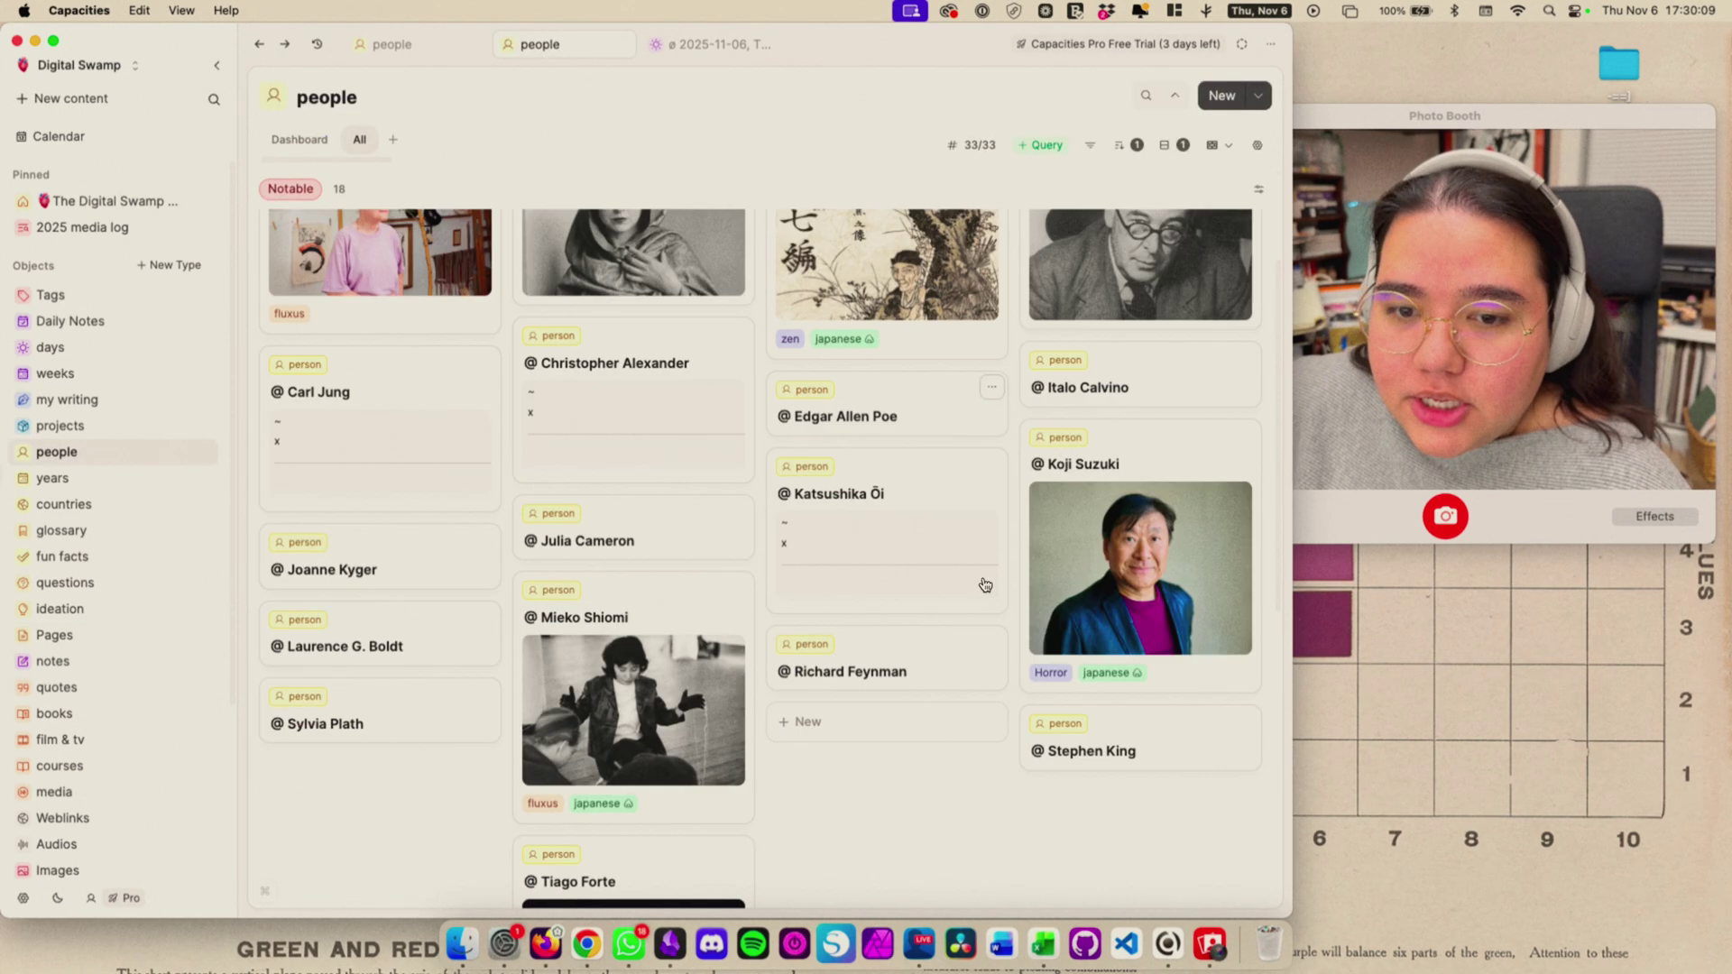
click(1152, 508)
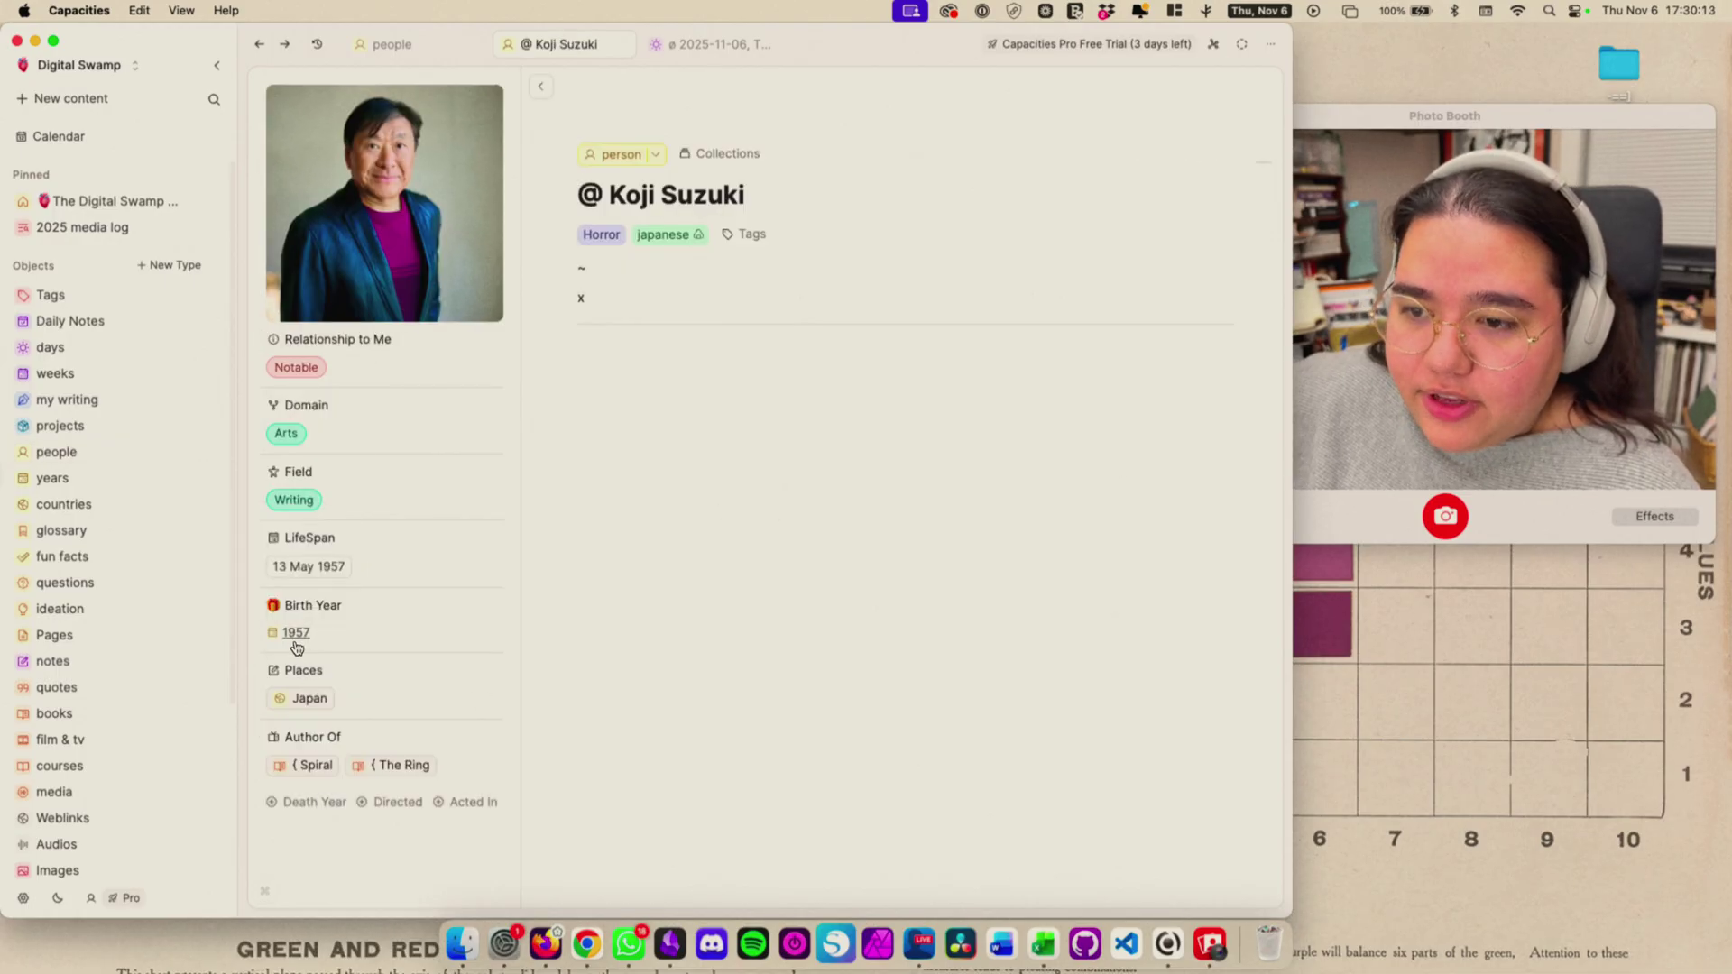
- Follow his LifeSpan date to the 13 May 1957 calendar day, which lists his, Anaïs Nin's and C.S Lewis's lifespans
click(312, 567)
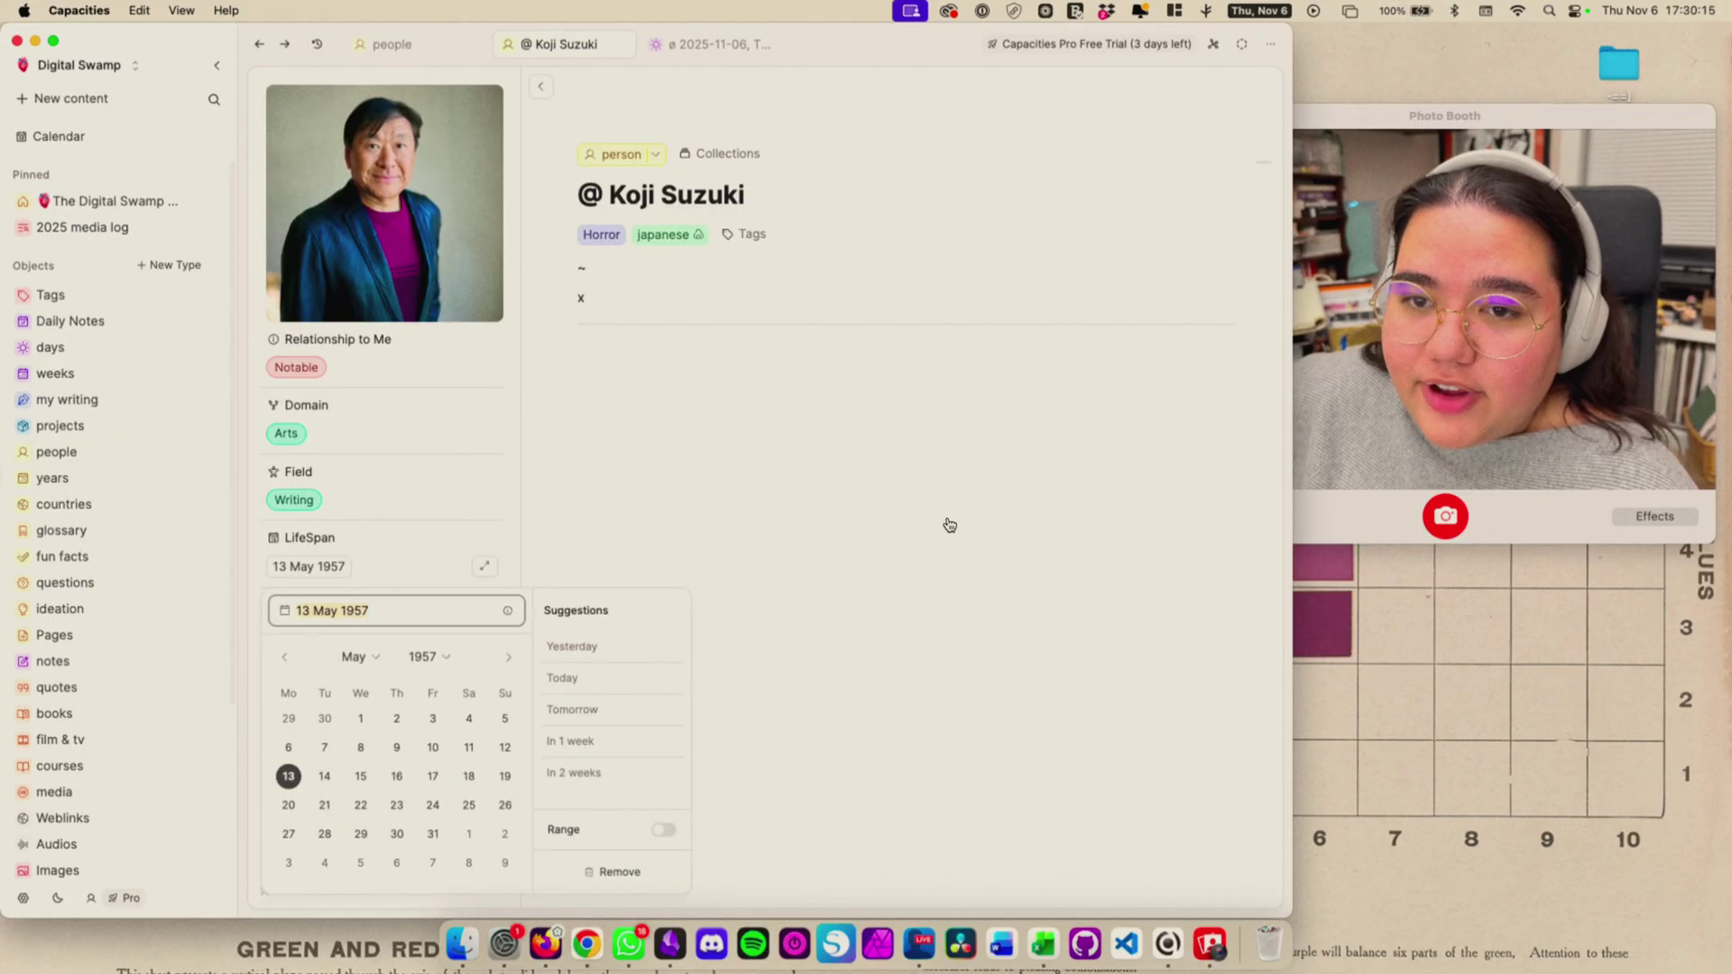
click(924, 600)
click(484, 567)
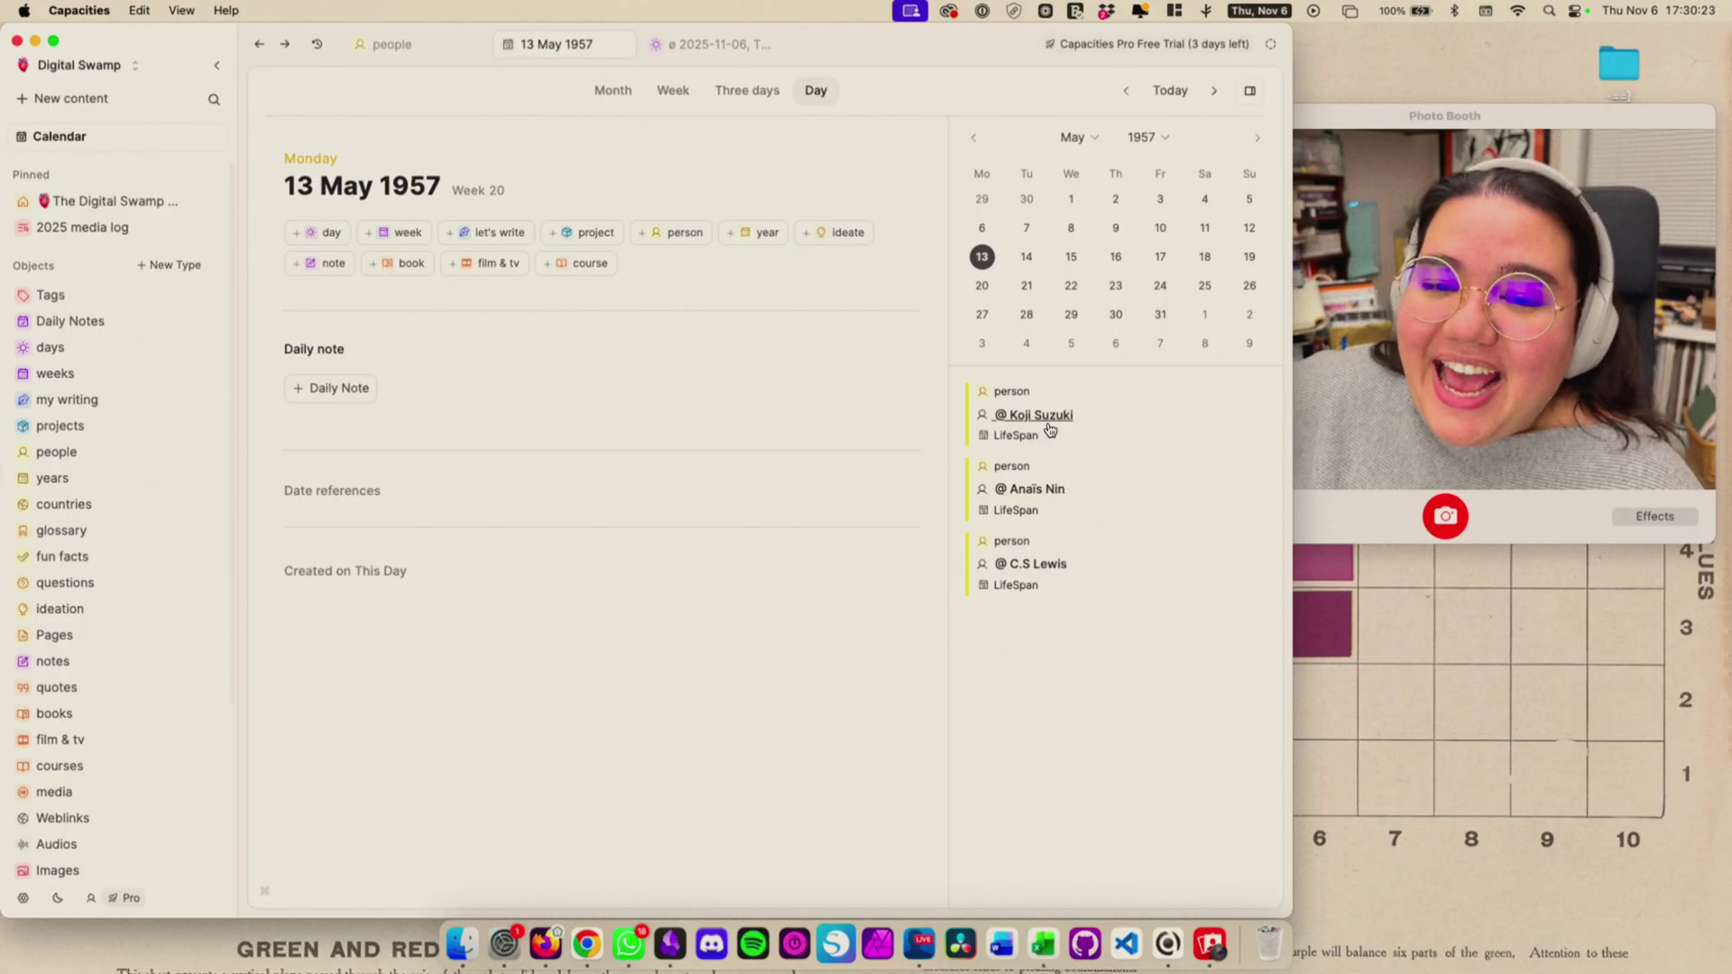
click(1408, 379)
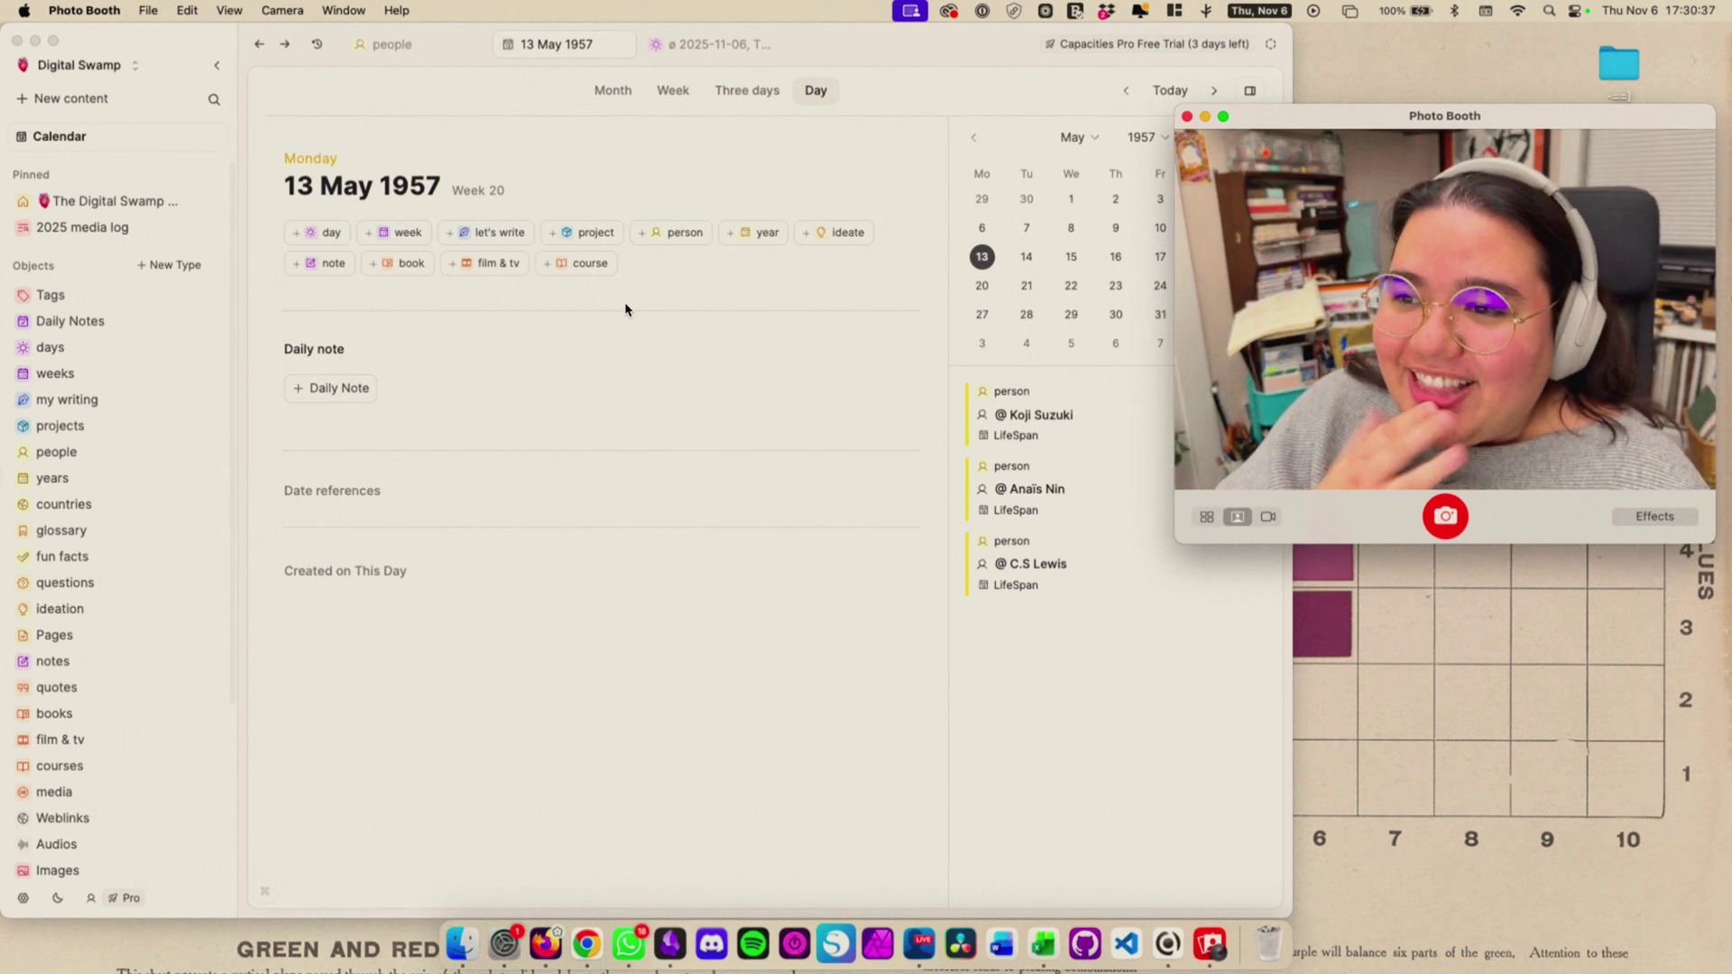
scroll(136, 543, down, 5)
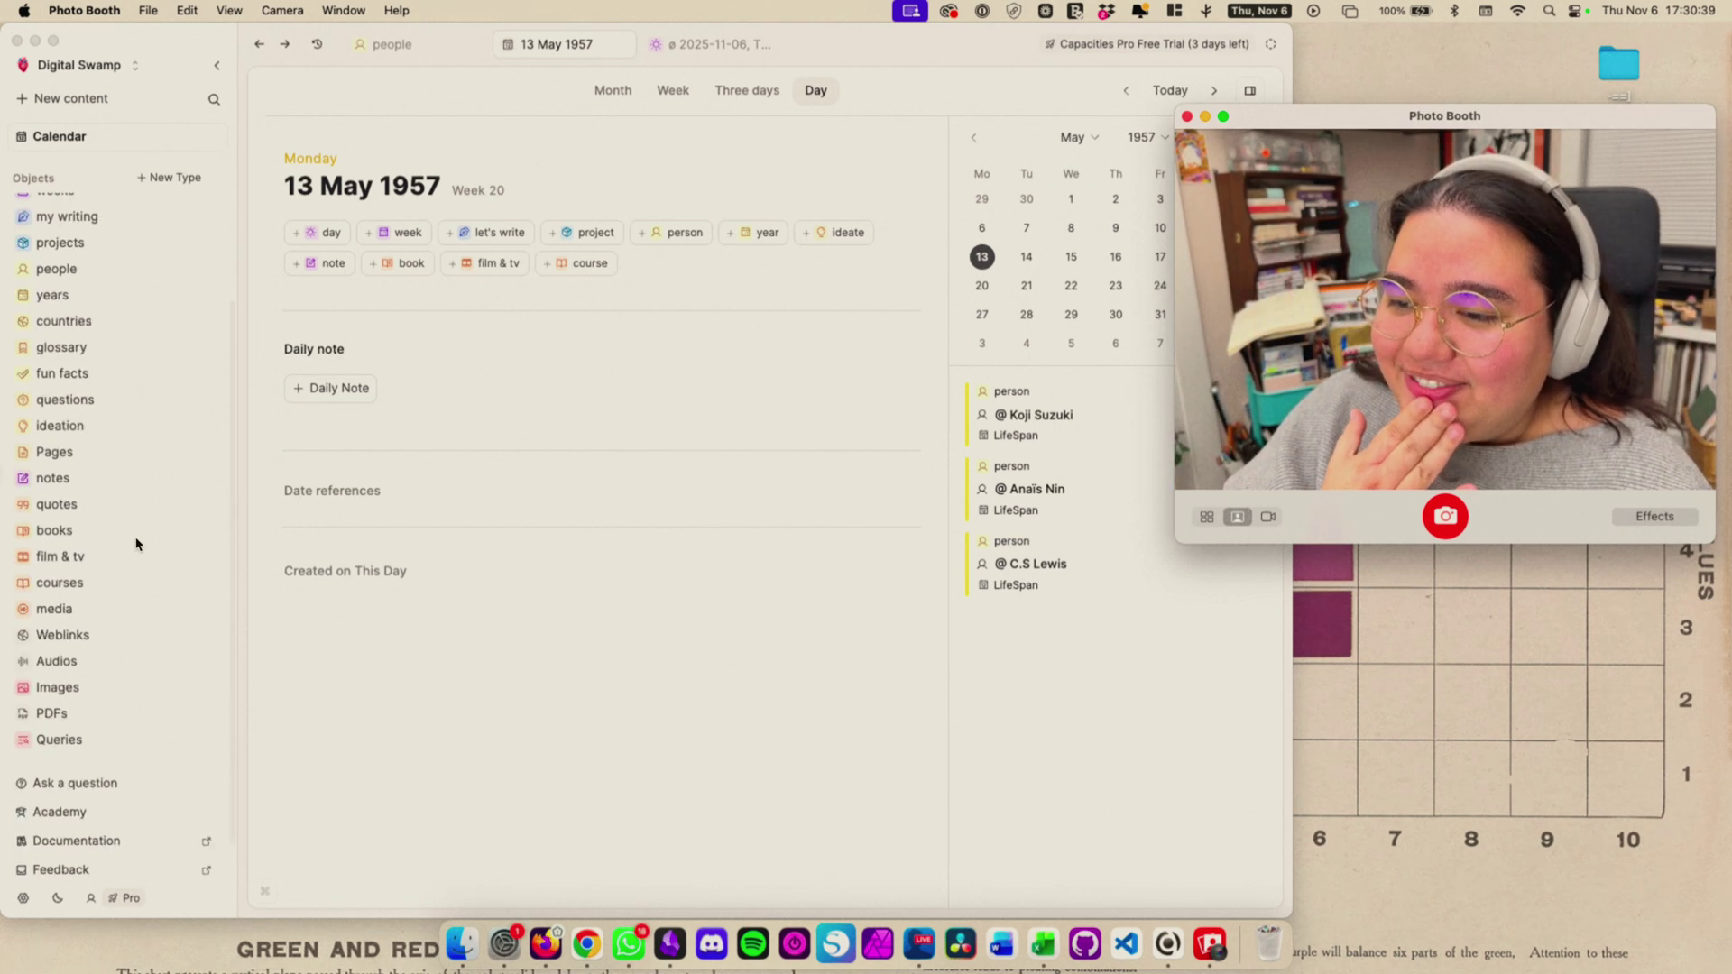
scroll(139, 538, up, 5)
- Go to The Digital Swamp - Home page and briefly view the open-windows overview
click(107, 208)
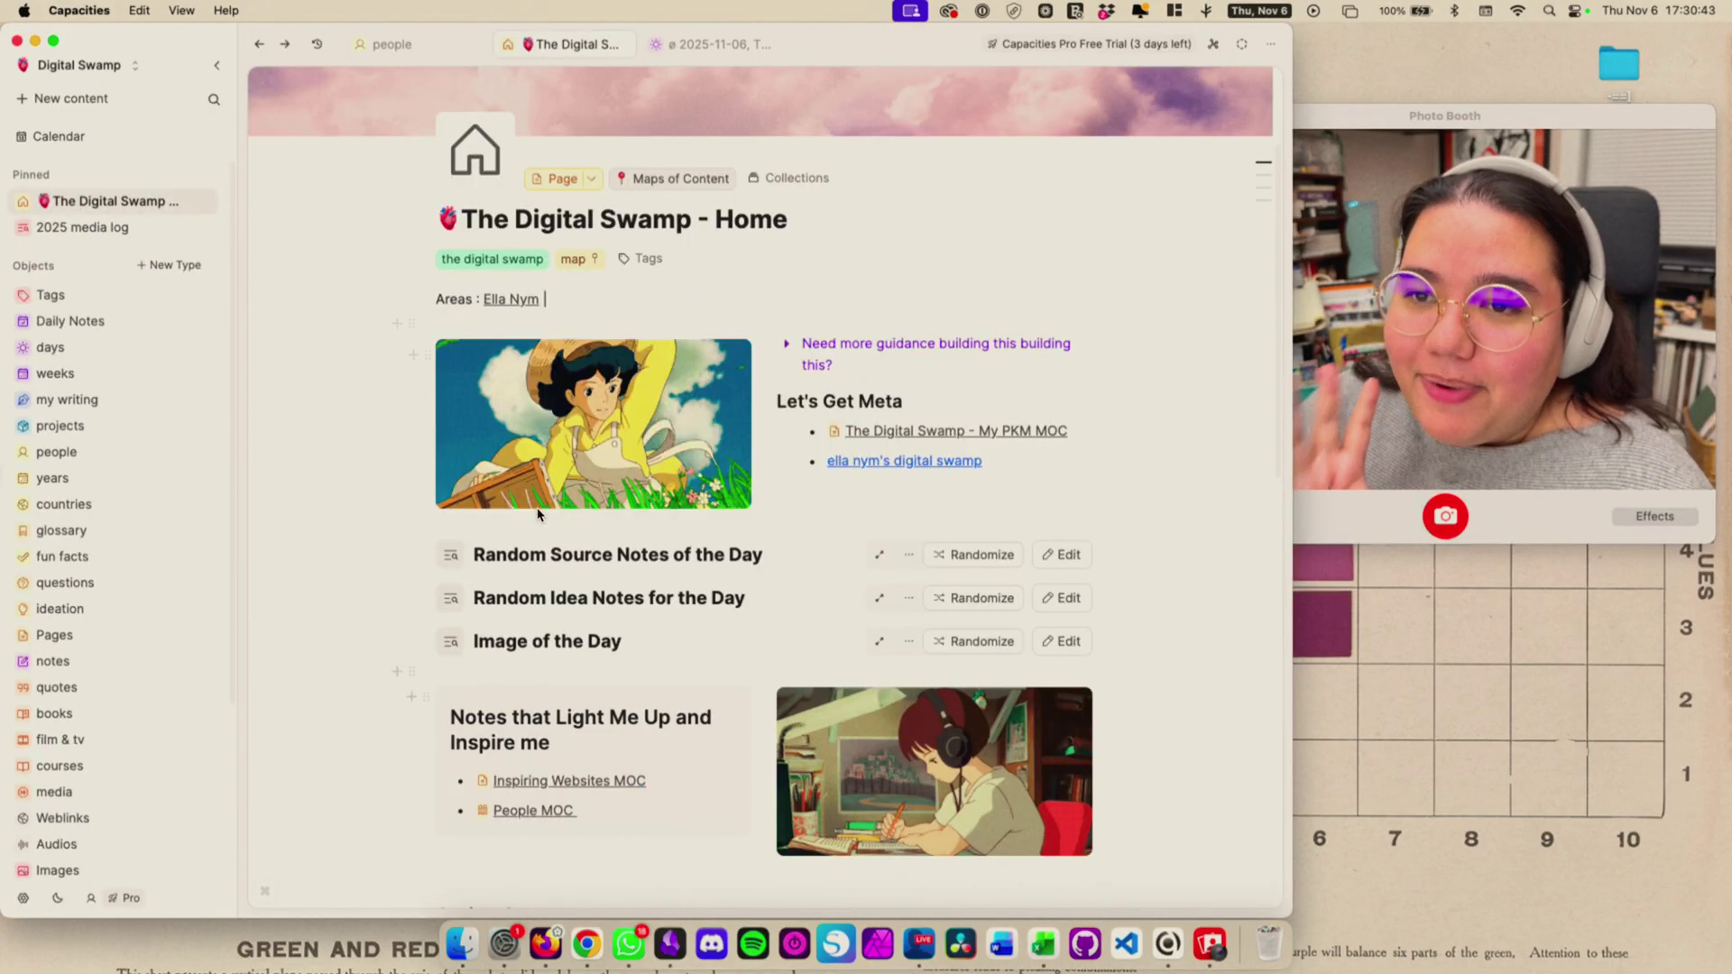
scroll(538, 514, up, 3)
key(super+Tab)
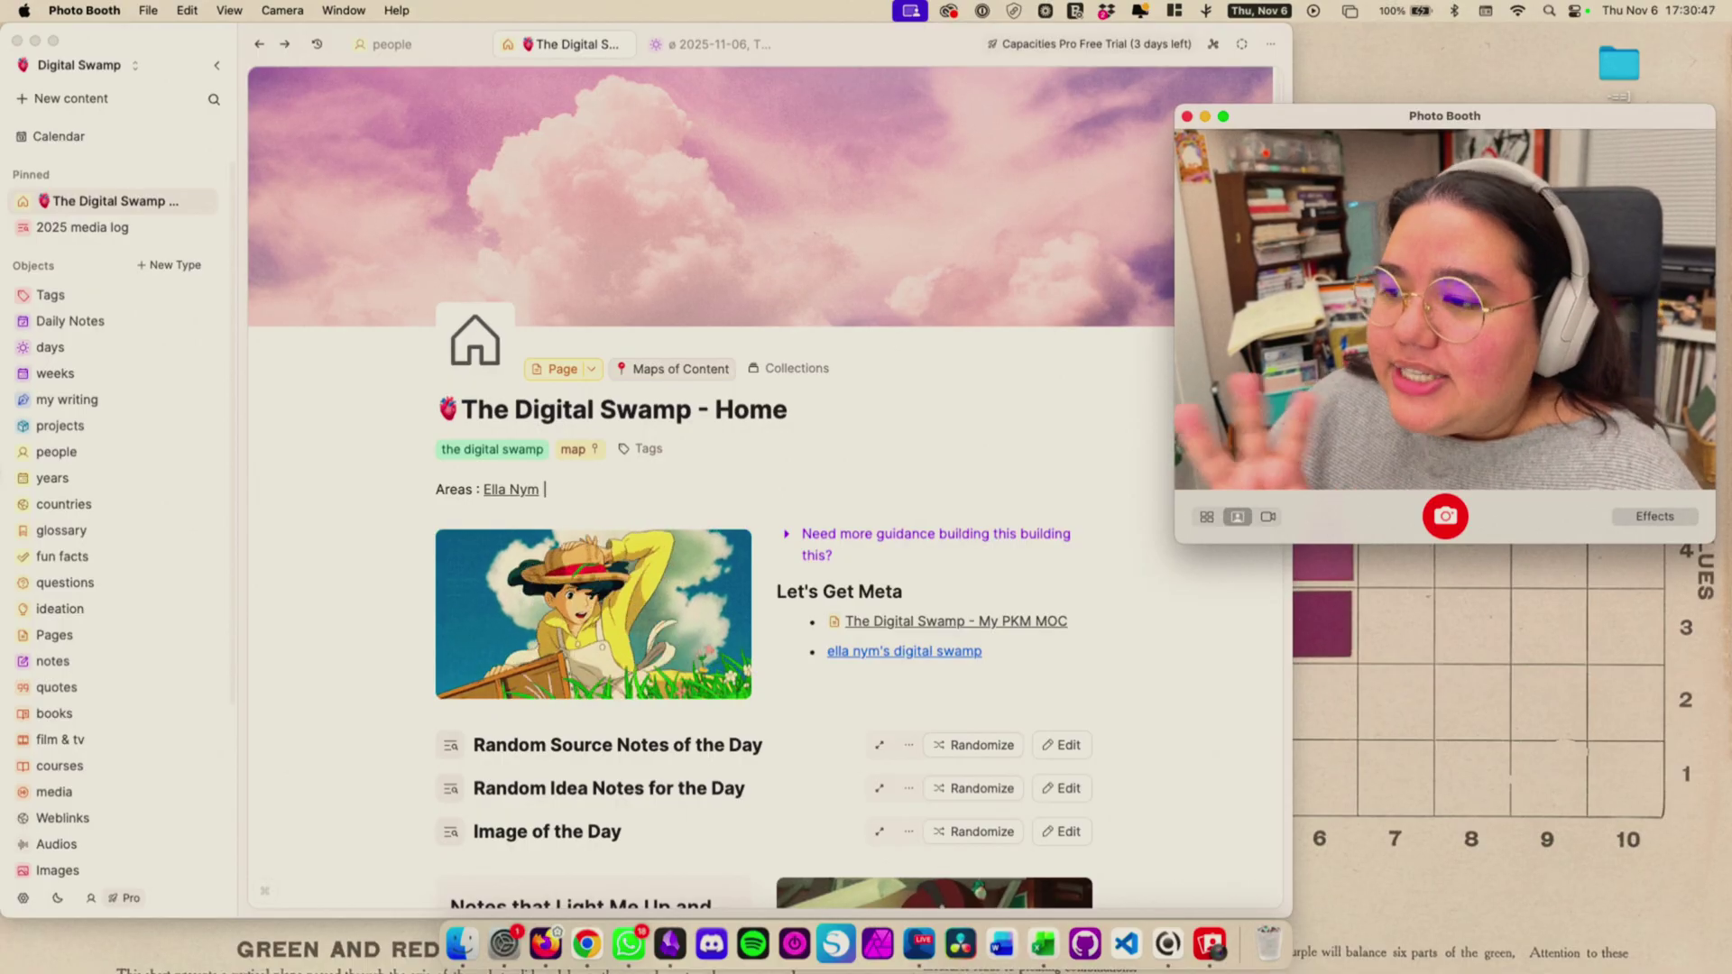
key(ctrl+Up)
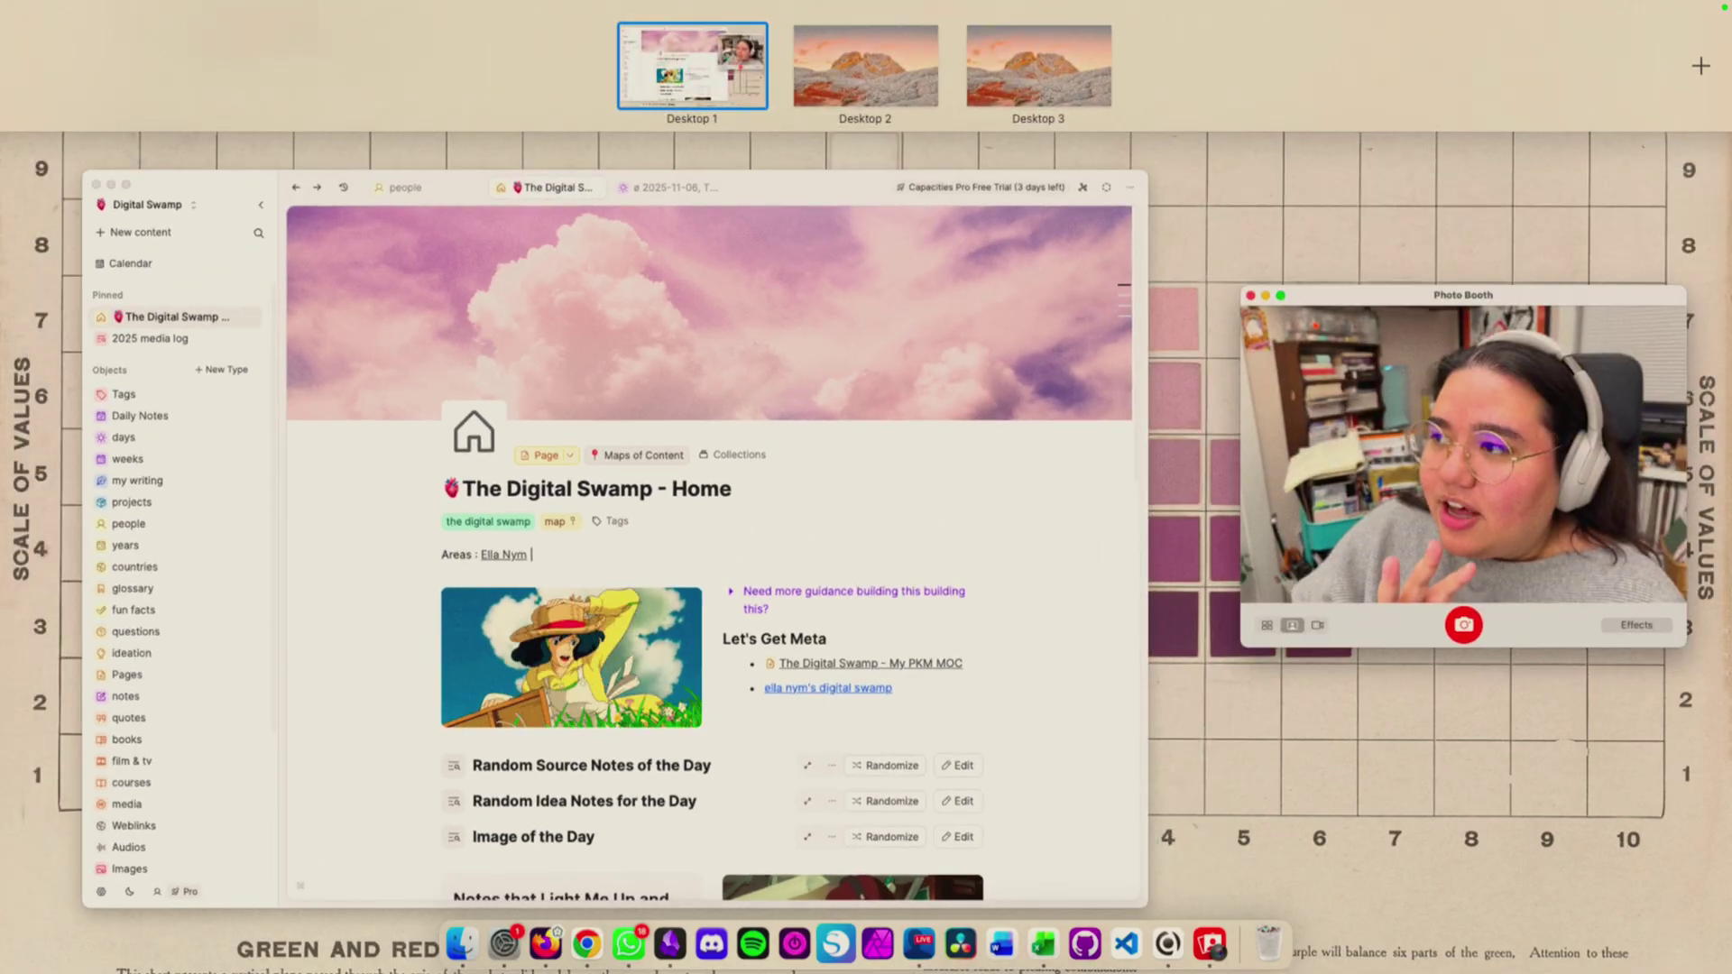
key(ctrl+Up)
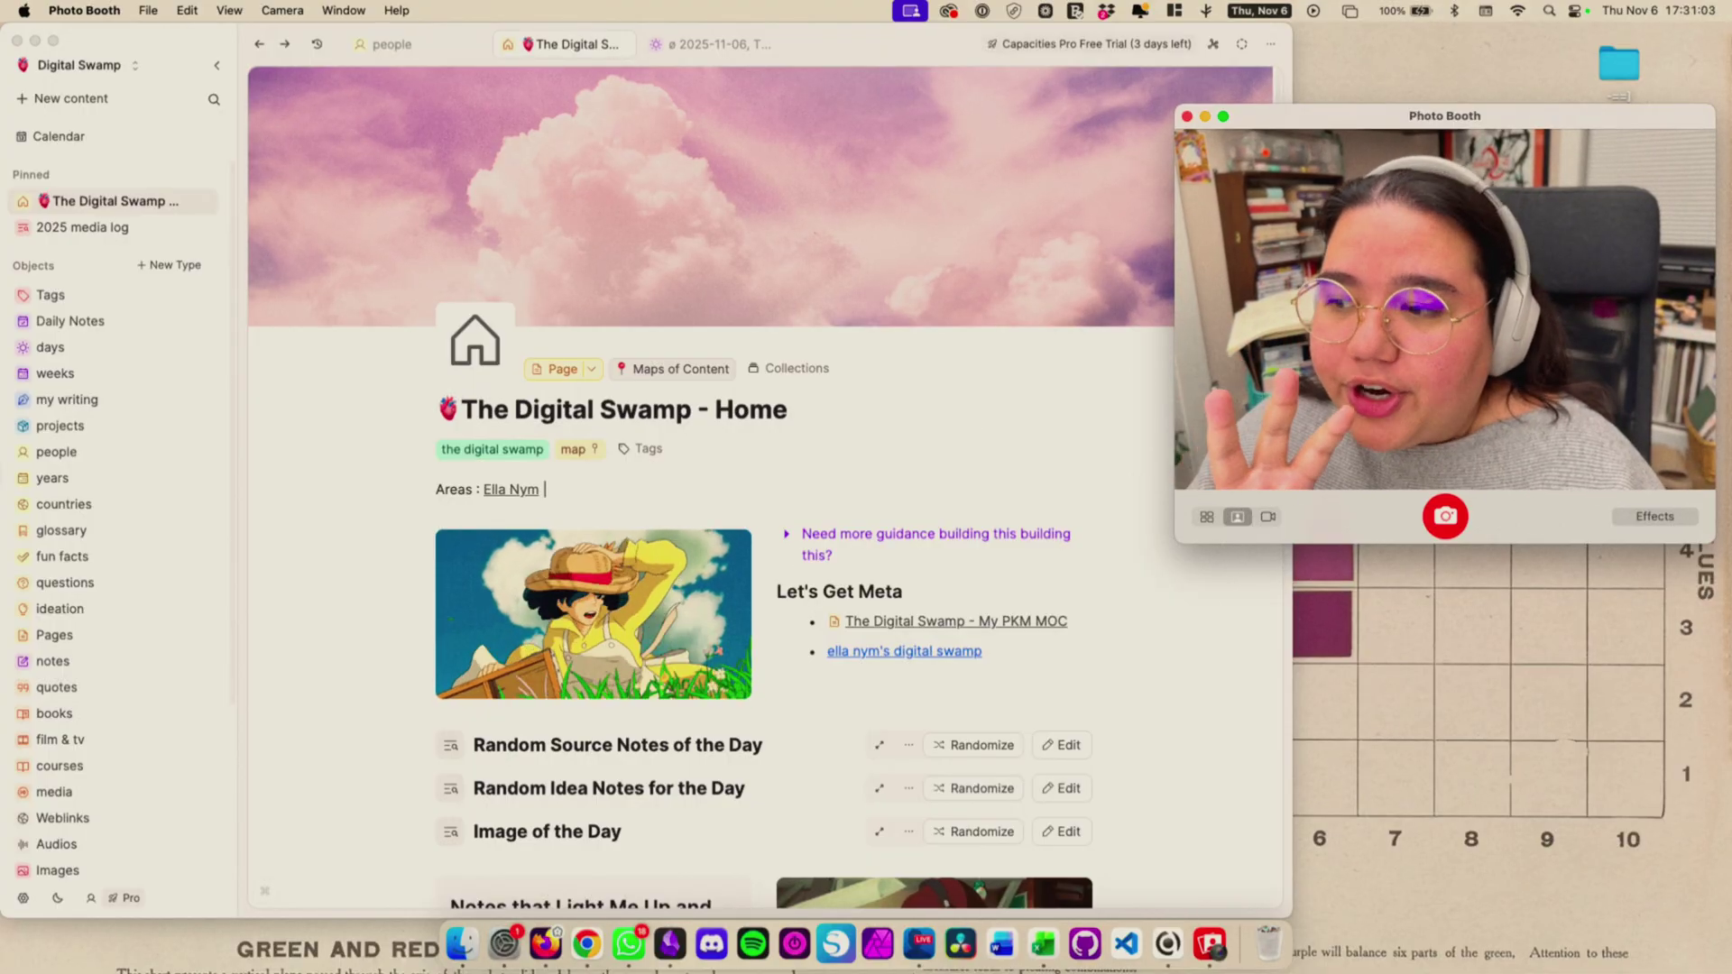
- Scroll the home page down to its Active Courses and Next Actions sections
key(super+shift+5)
click(1268, 253)
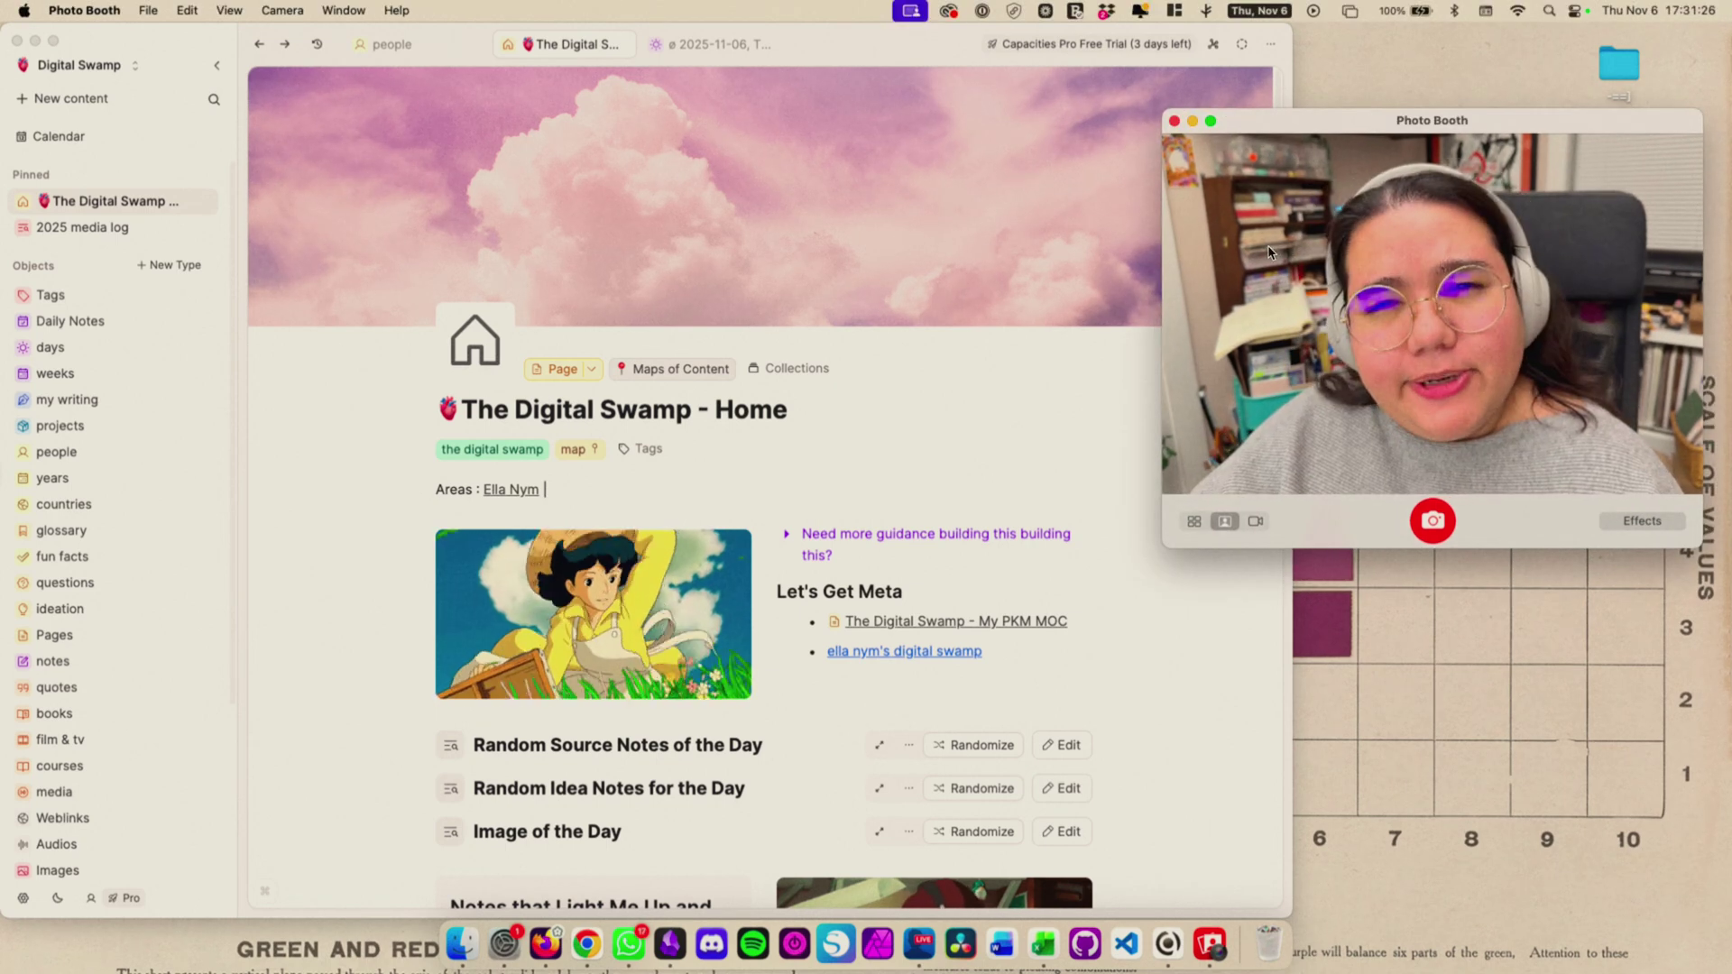
scroll(949, 562, down, 5)
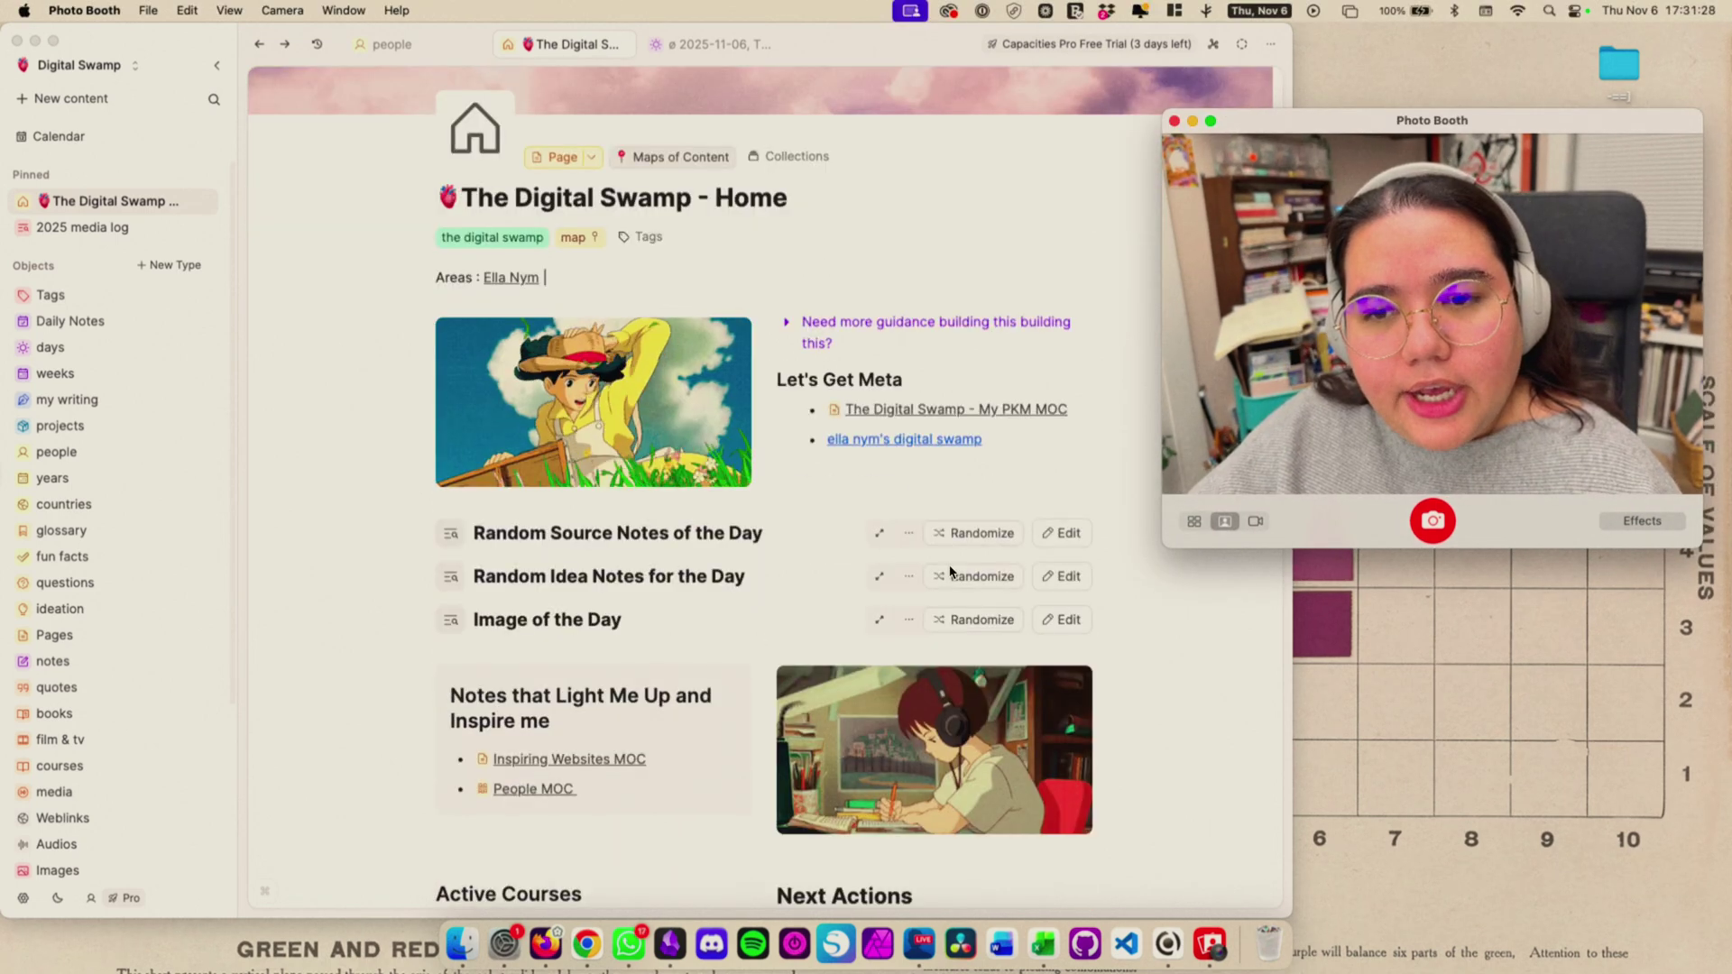
scroll(951, 570, down, 2)
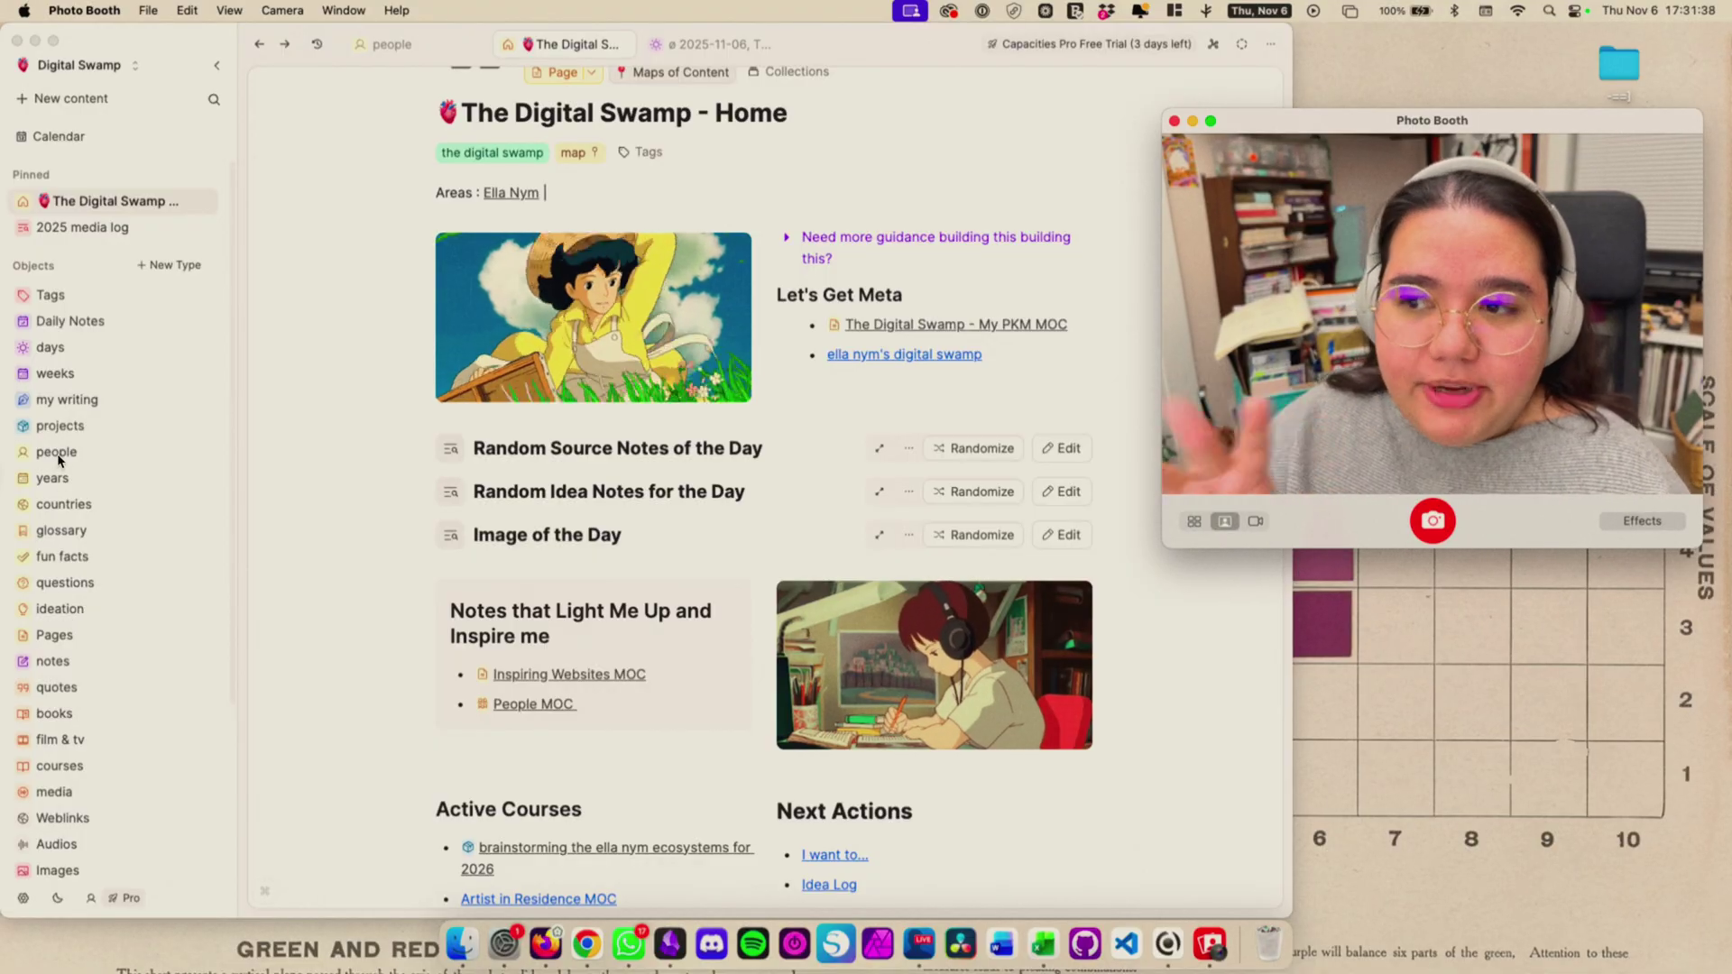
- Browse the books, film & tv, courses and media collections, ending on the quotes collection's six quote cards
click(77, 505)
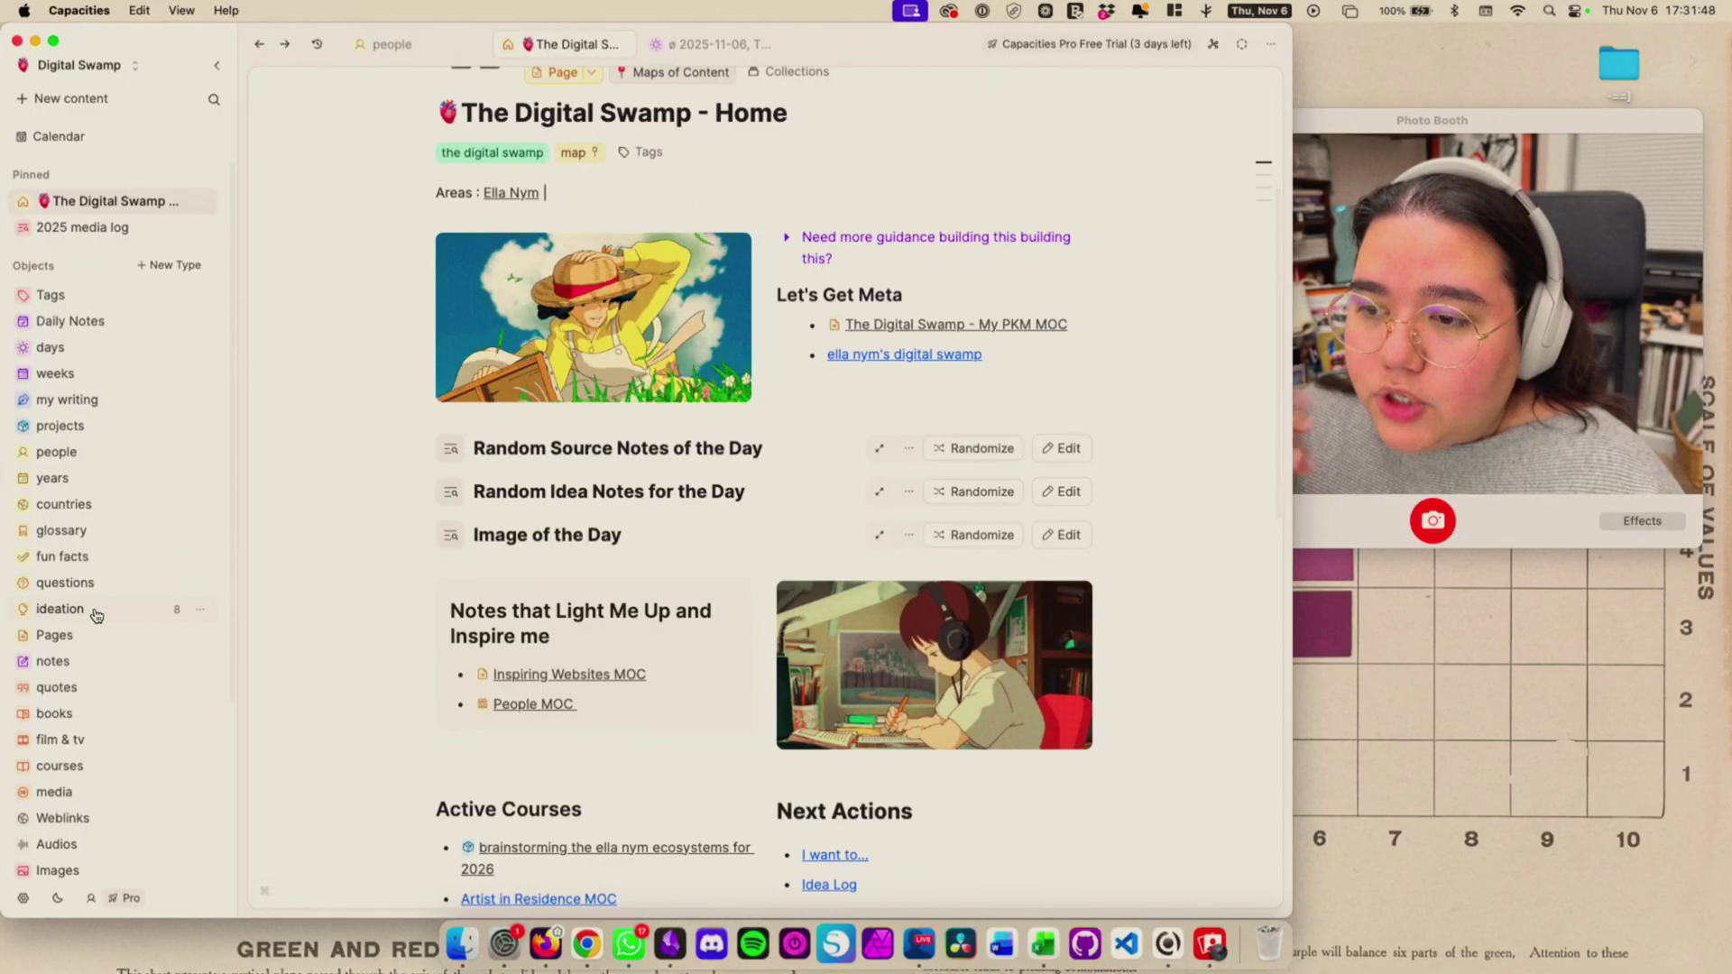
click(99, 713)
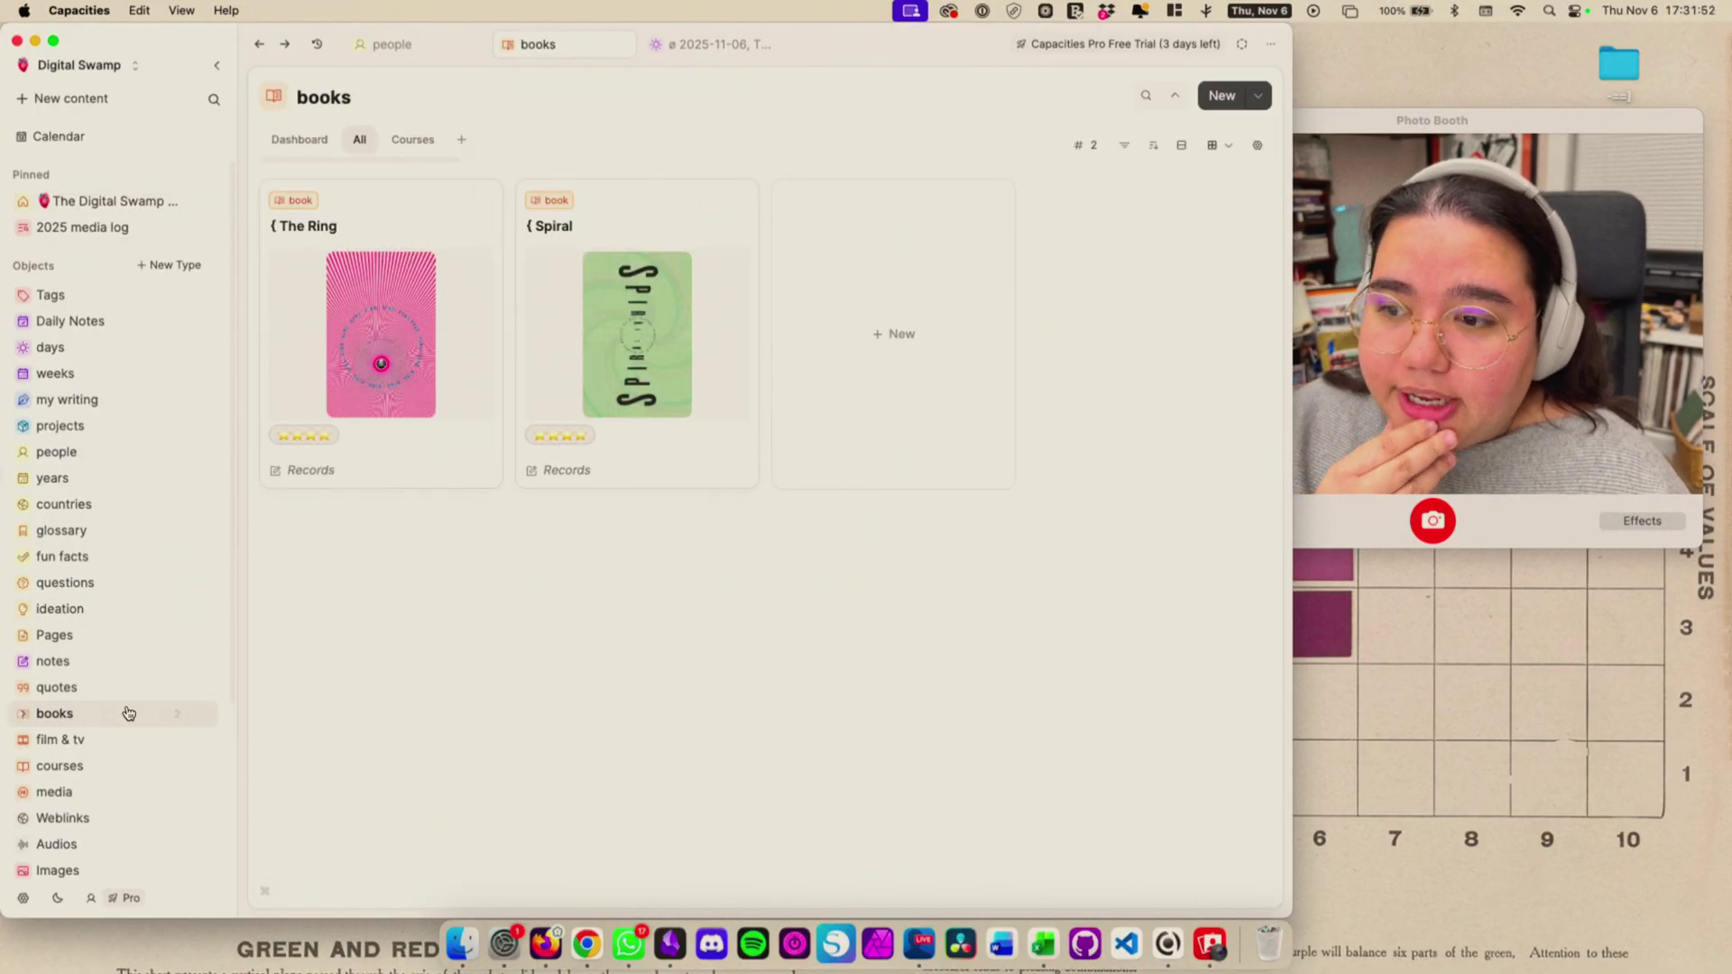
click(101, 739)
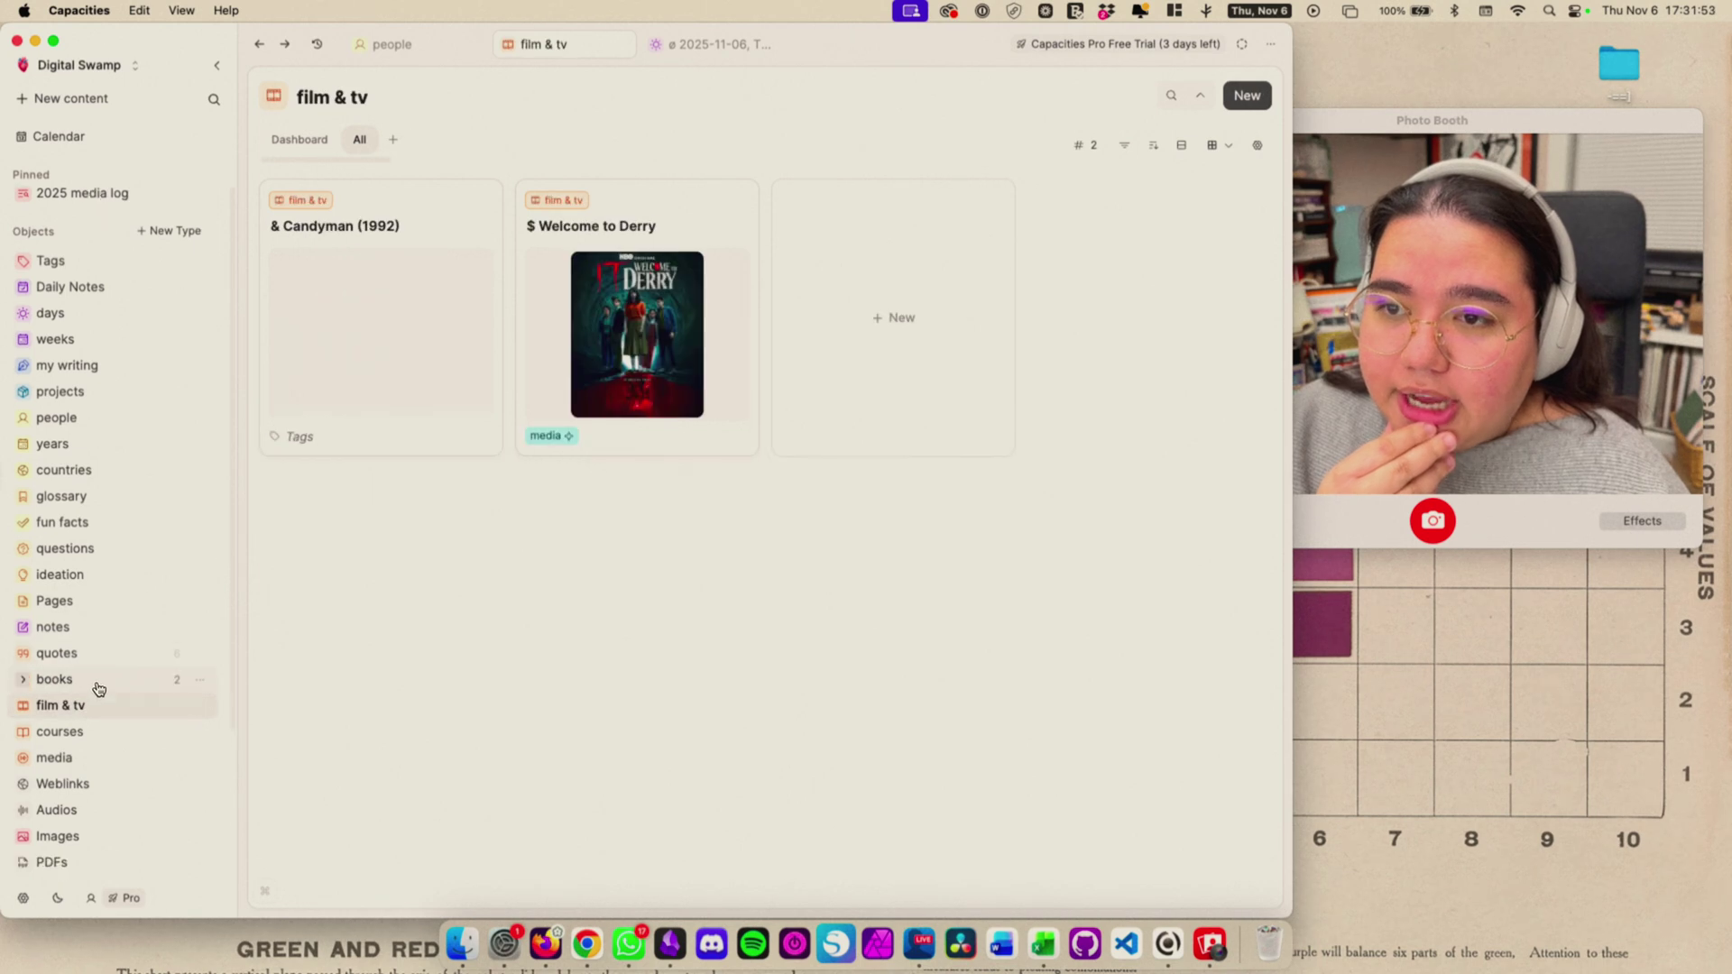
click(87, 732)
click(87, 757)
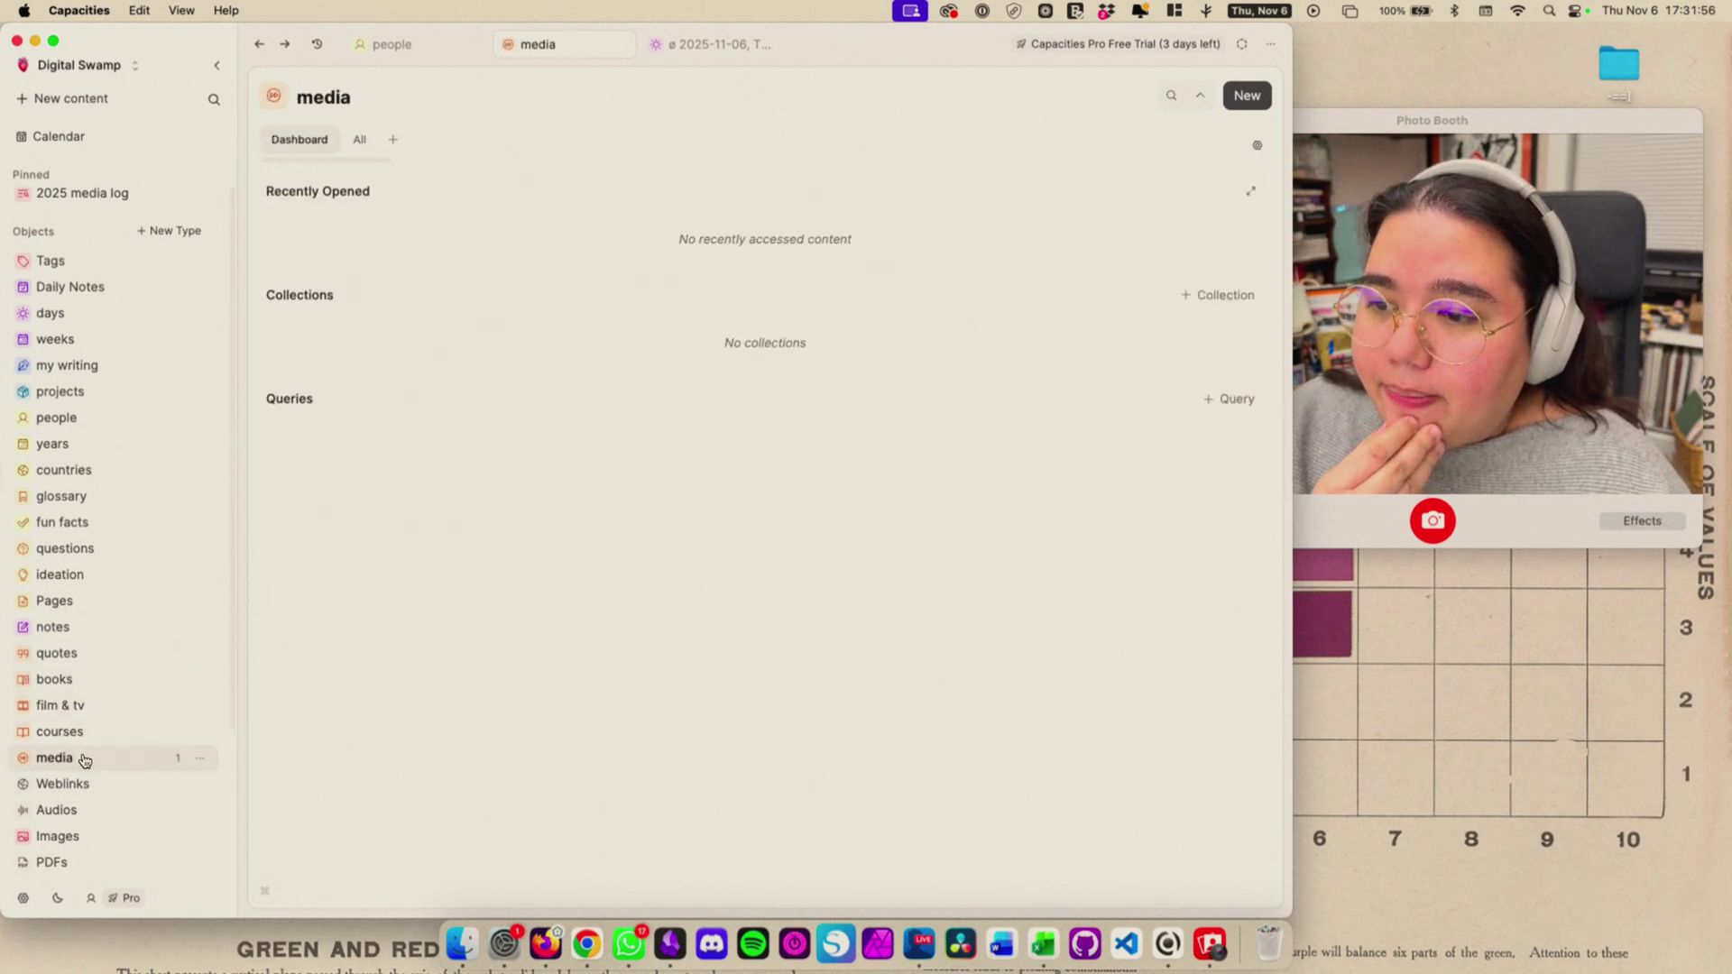
click(102, 664)
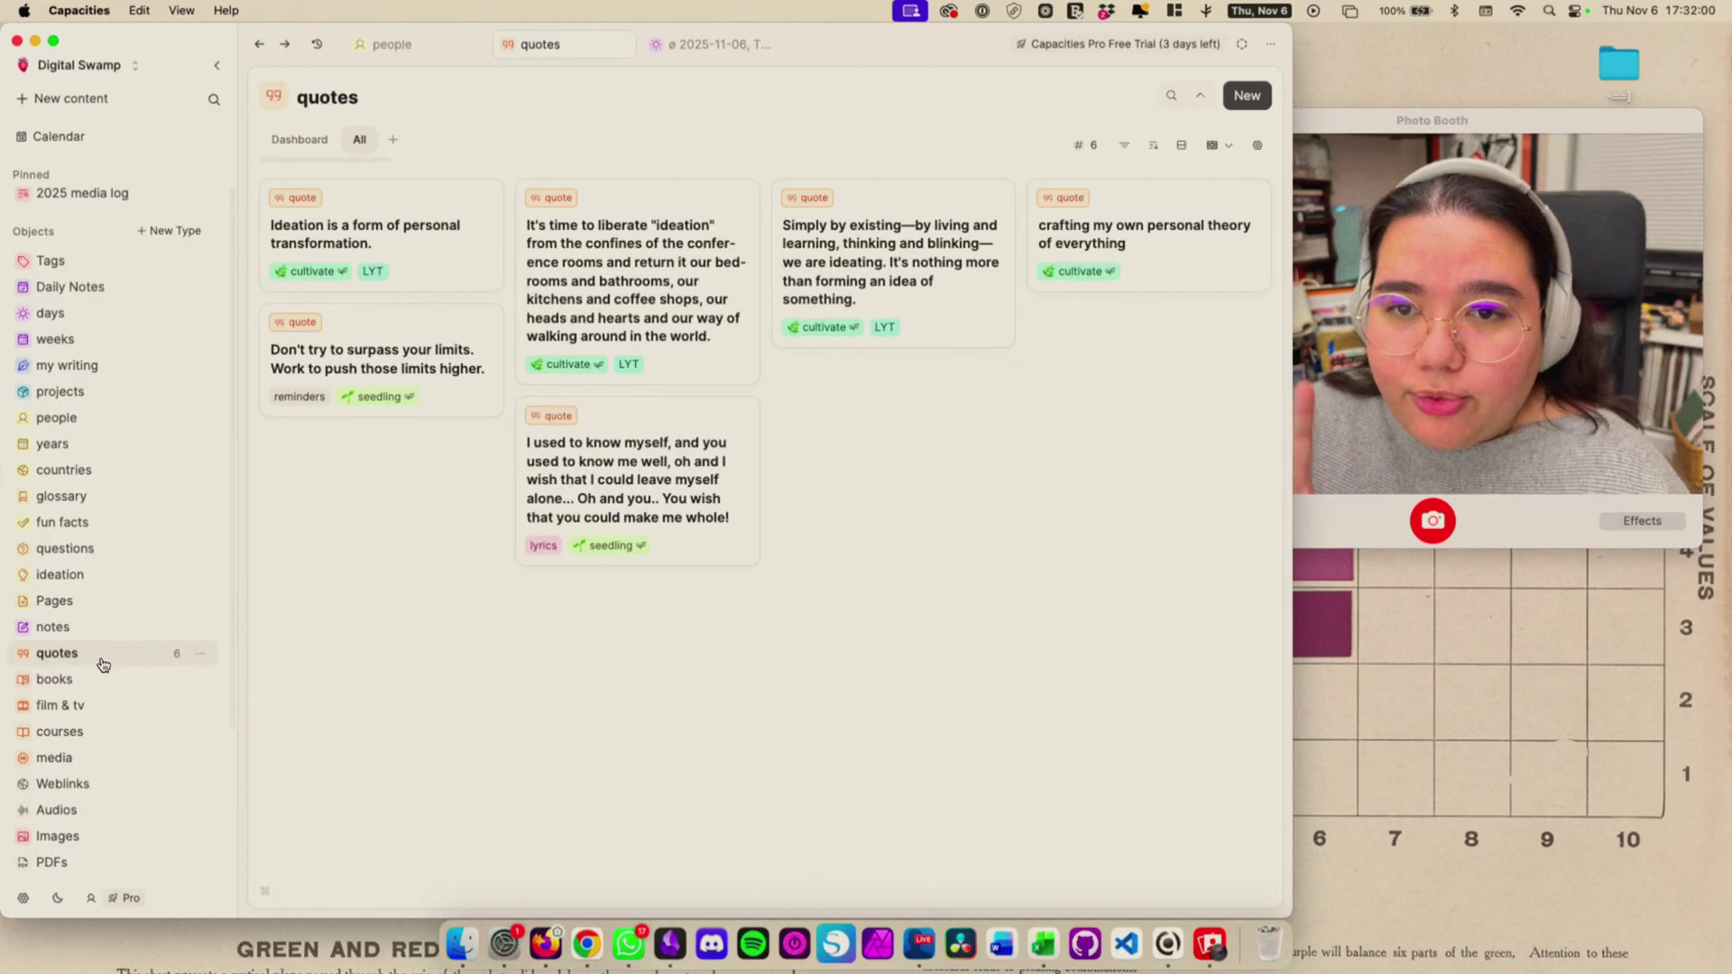
key(super+shift+h)
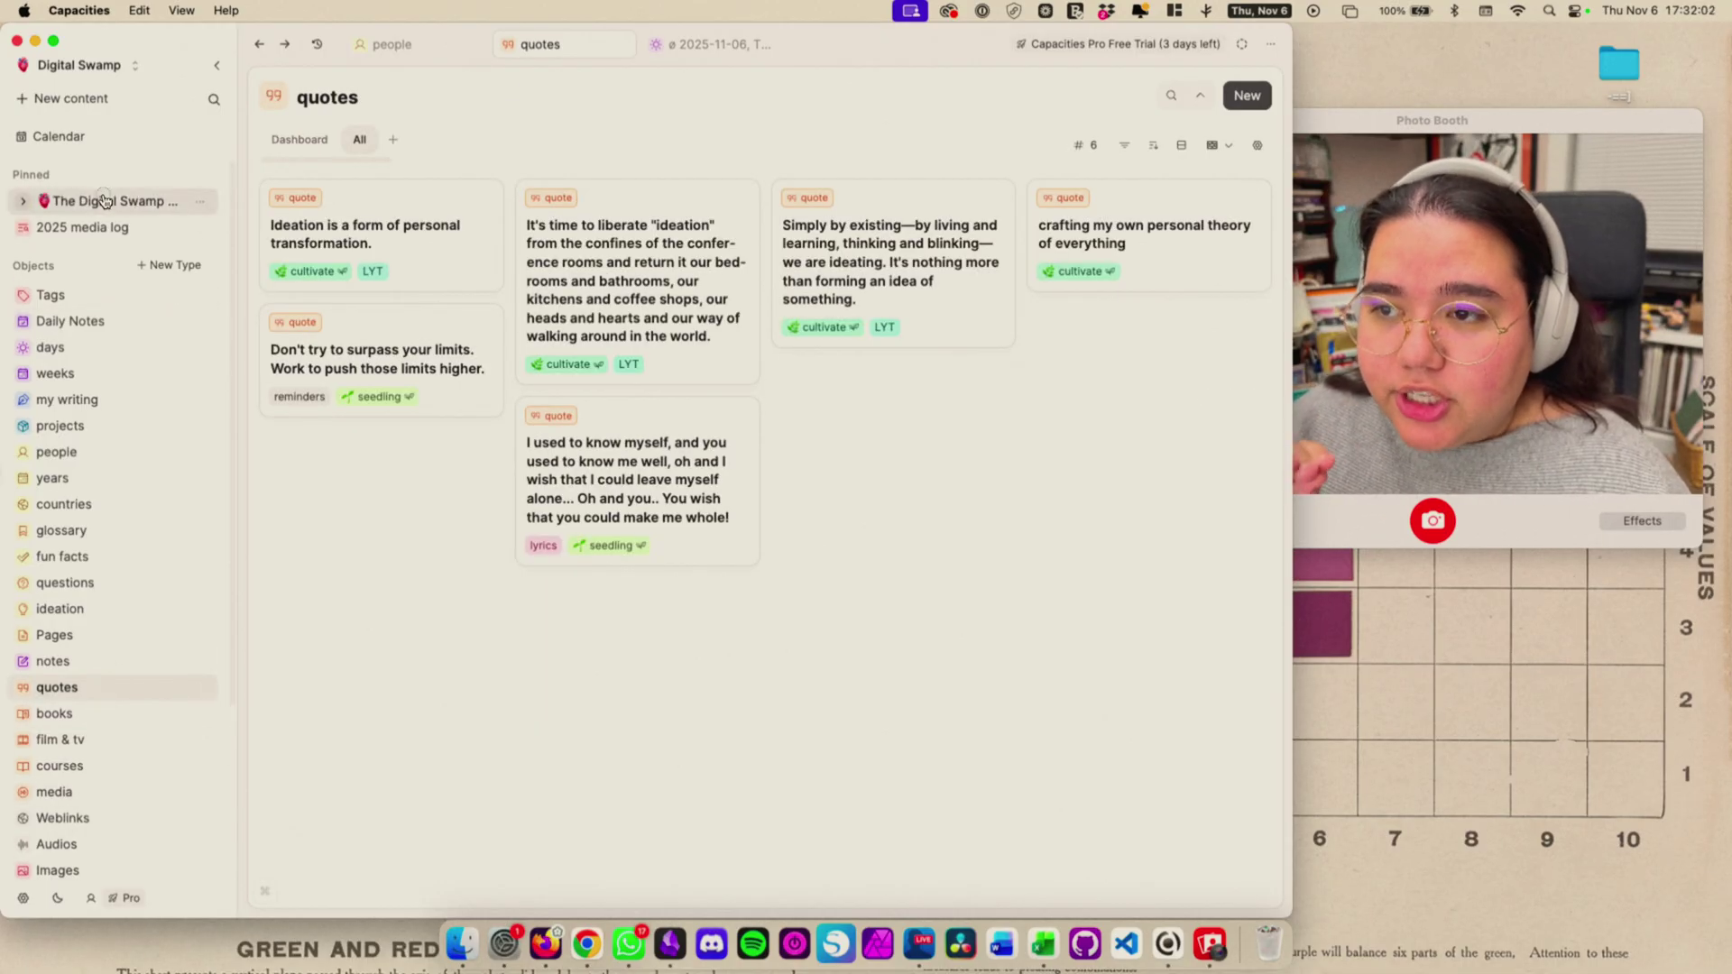
- Return to The Digital Swamp - Home page with its Let's Get Meta links and randomized notes
click(1414, 350)
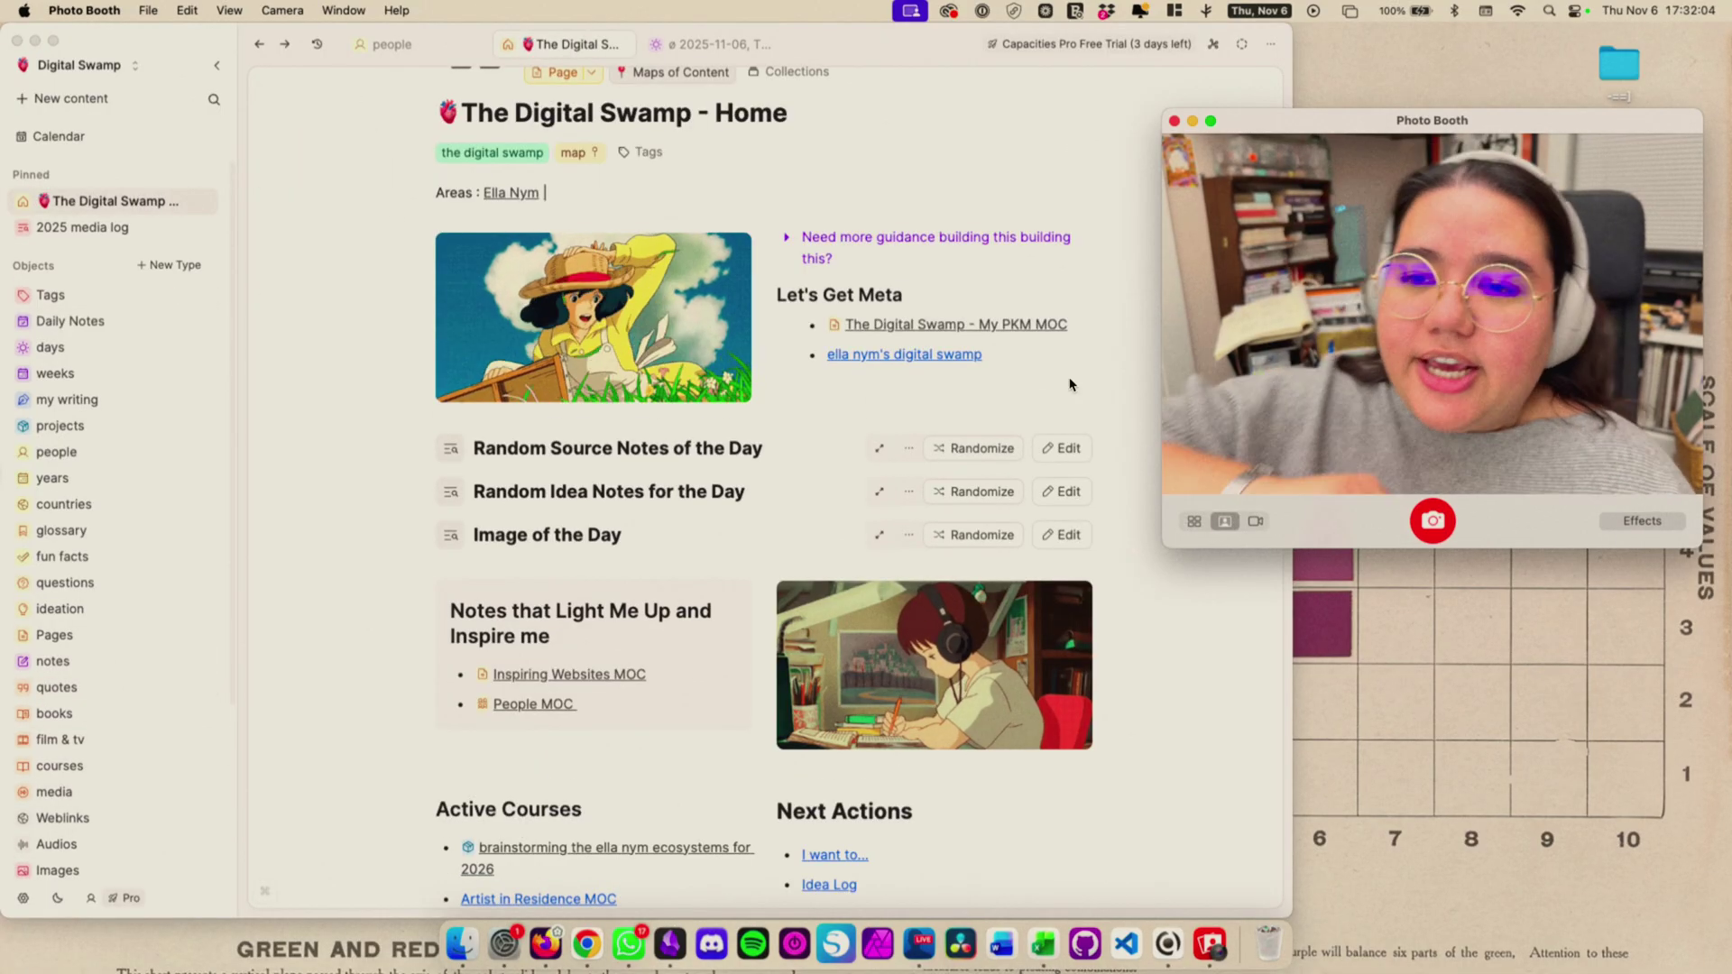